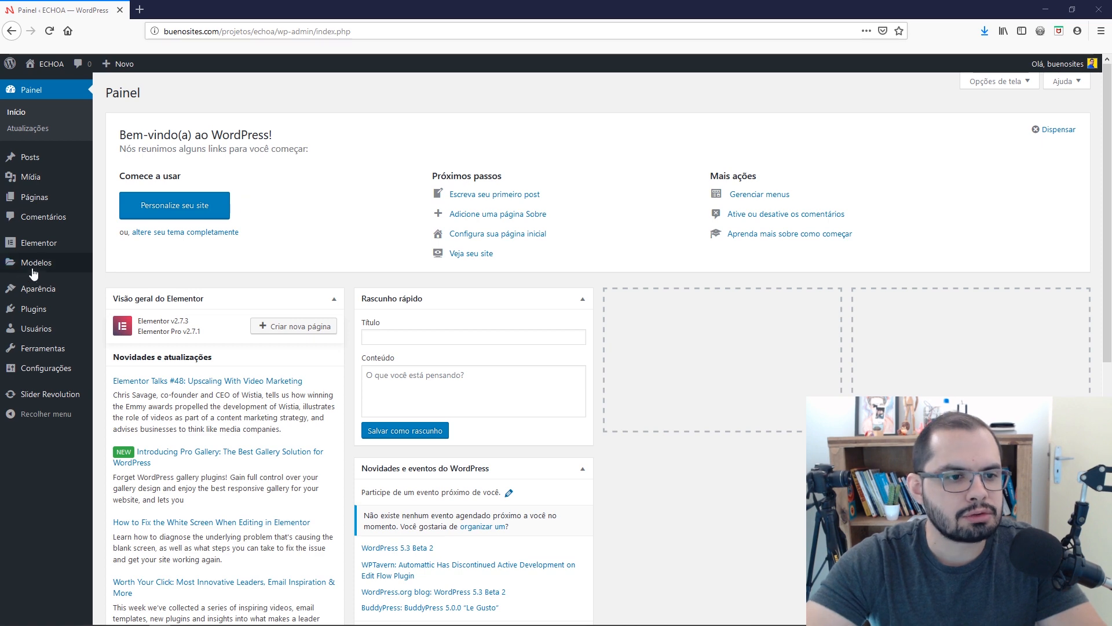
# Review the site's installed plugins and its installed themes.
pyautogui.moveTo(28, 311)
pyautogui.click(114, 316)
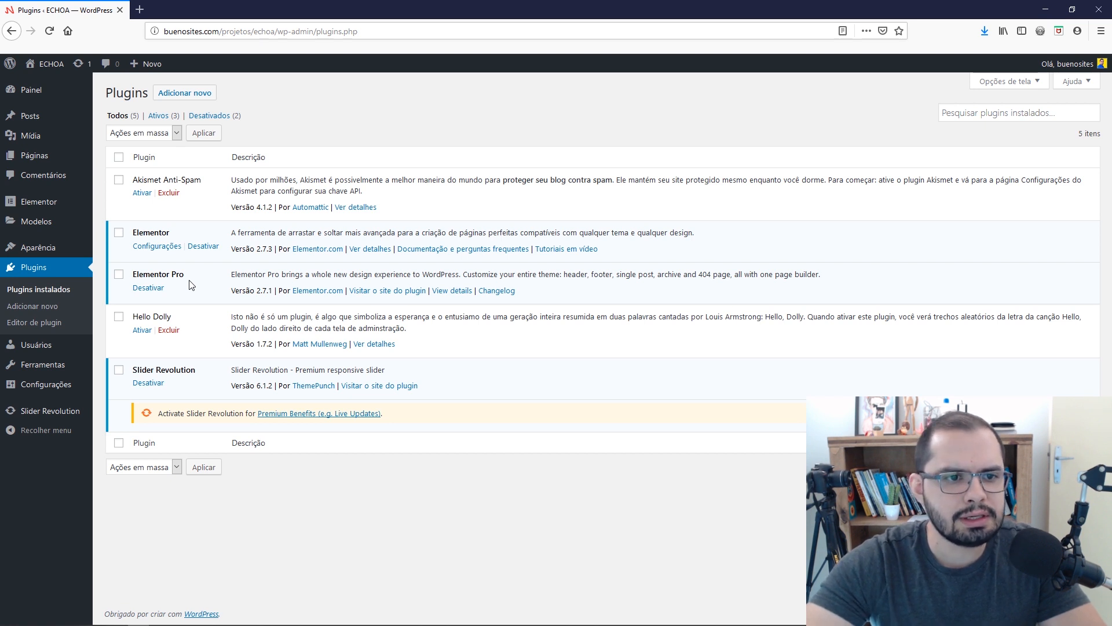
pyautogui.moveTo(55, 249)
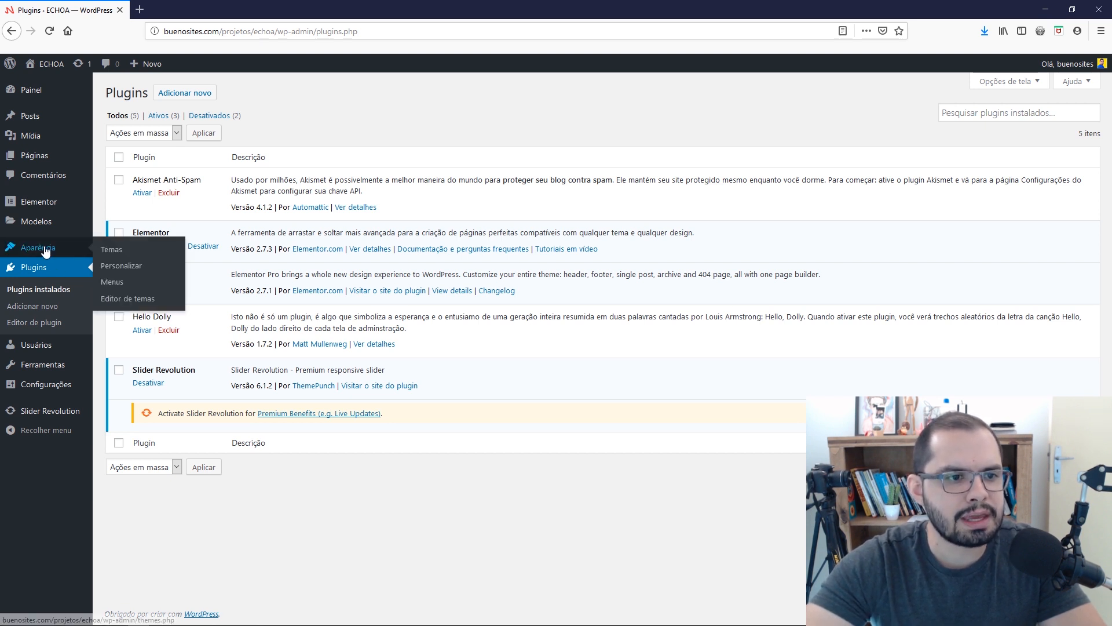
pyautogui.click(117, 254)
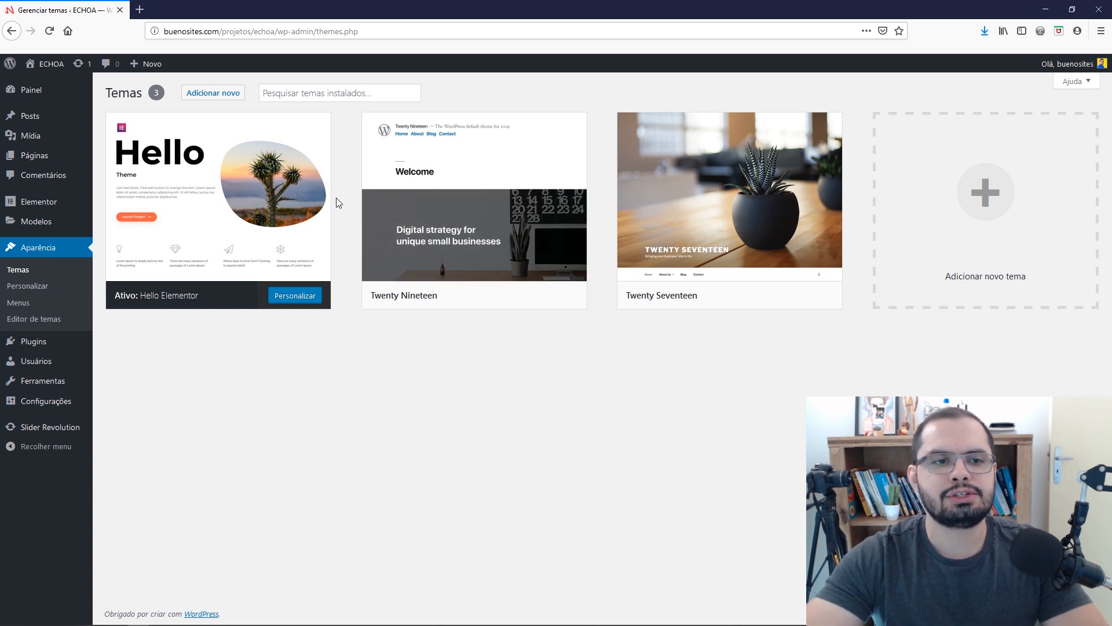
pyautogui.moveTo(220, 151)
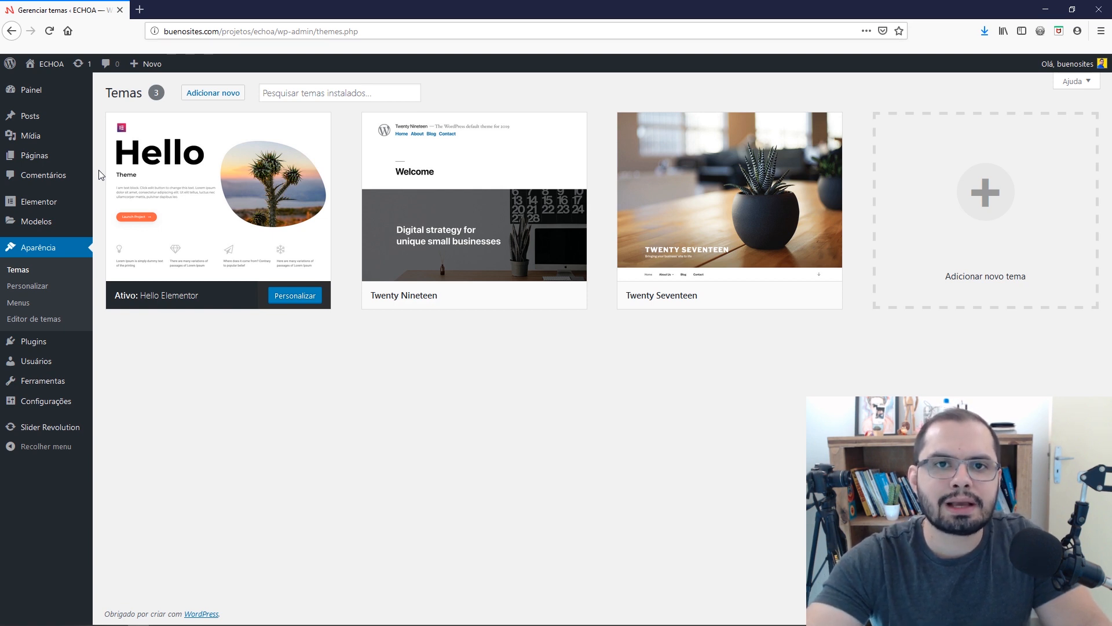
# Switch to Photoshop to check the site design in layout-echoa.psd, and return to the WordPress admin in Firefox.
pyautogui.hotkey('alt', 'Tab')
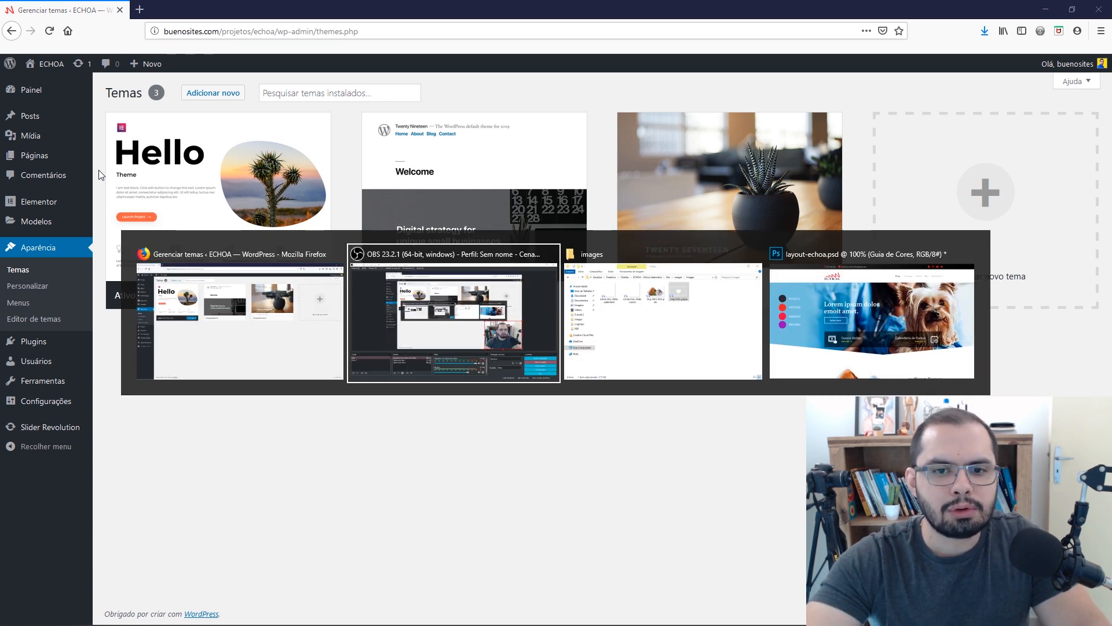
pyautogui.hotkey('alt', 'Tab')
pyautogui.hotkey('alt', 'Tab')
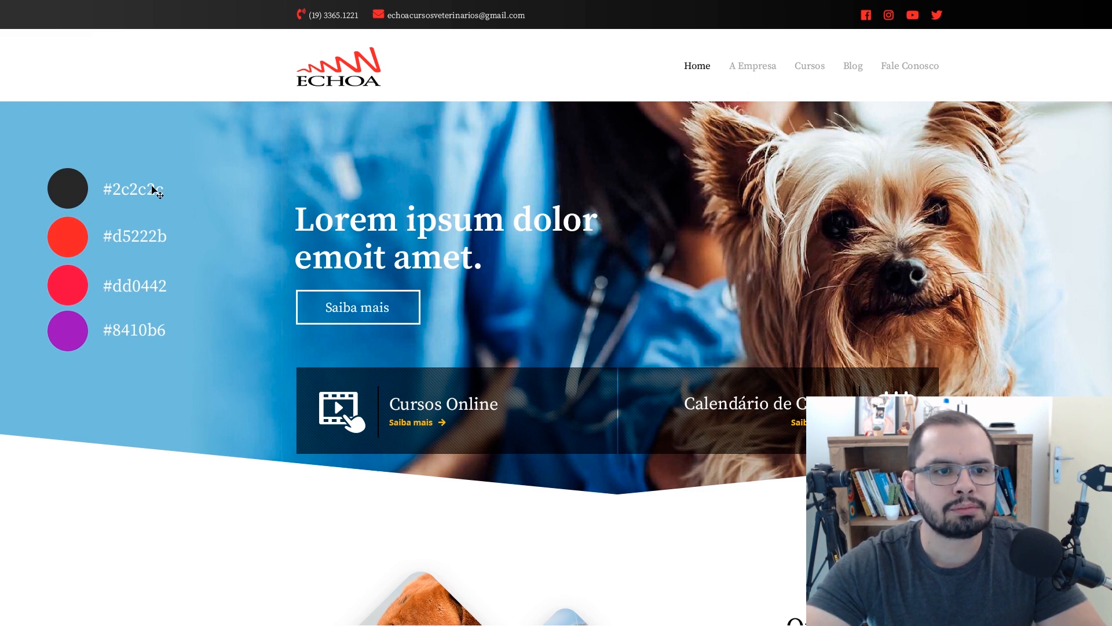
pyautogui.hotkey('alt', 'Tab')
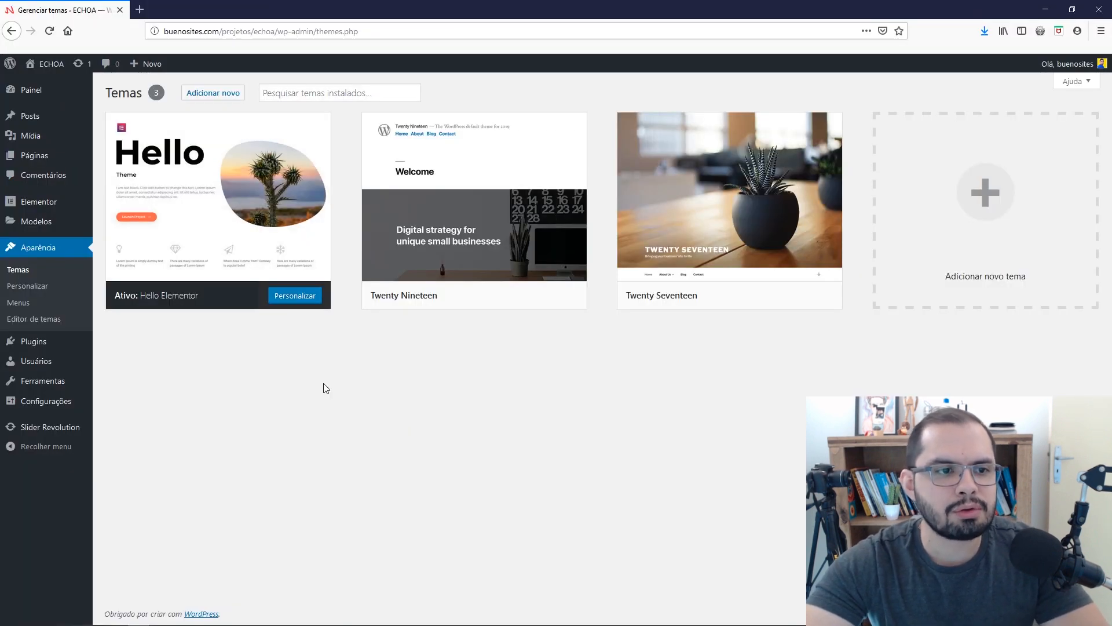
# Create a new page titled "Homepage", dismissing the block editor's welcome tip.
pyautogui.moveTo(29, 157)
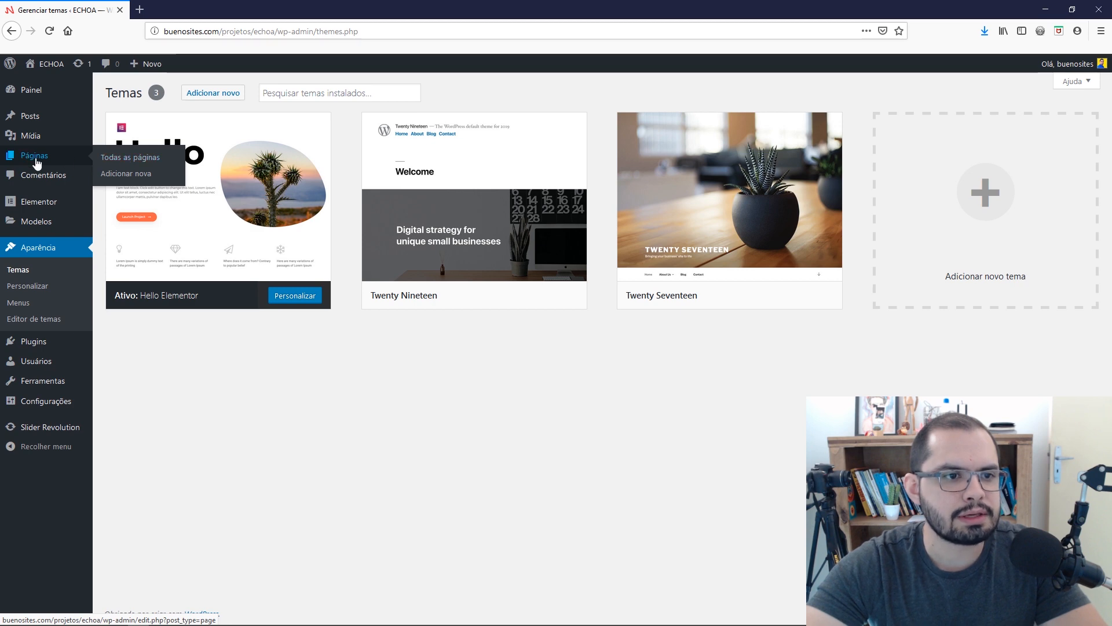
pyautogui.click(138, 175)
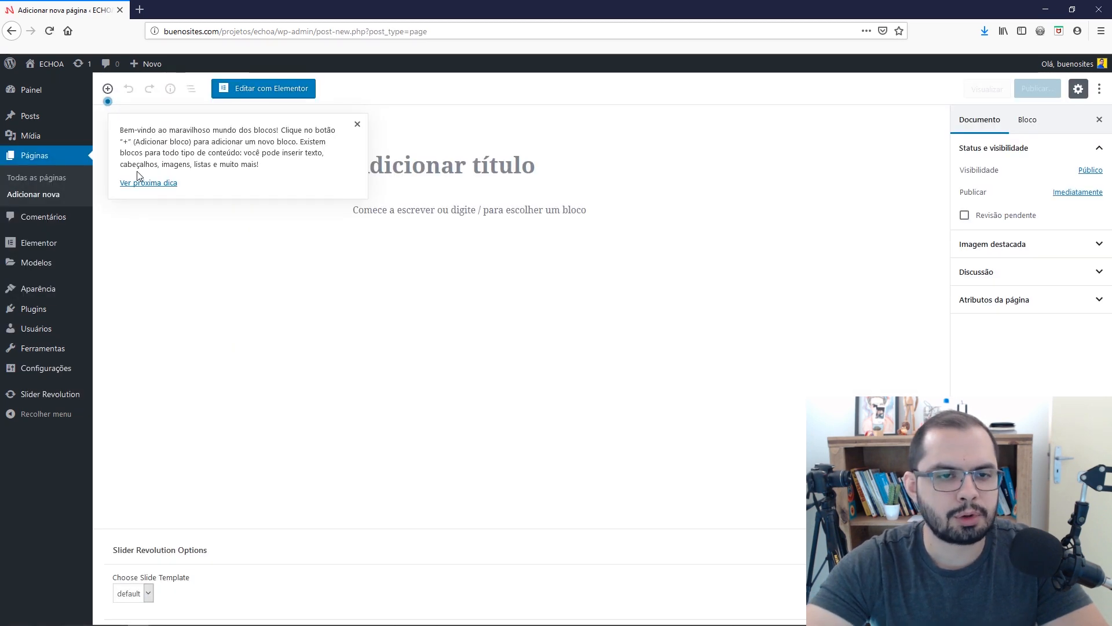
pyautogui.click(357, 124)
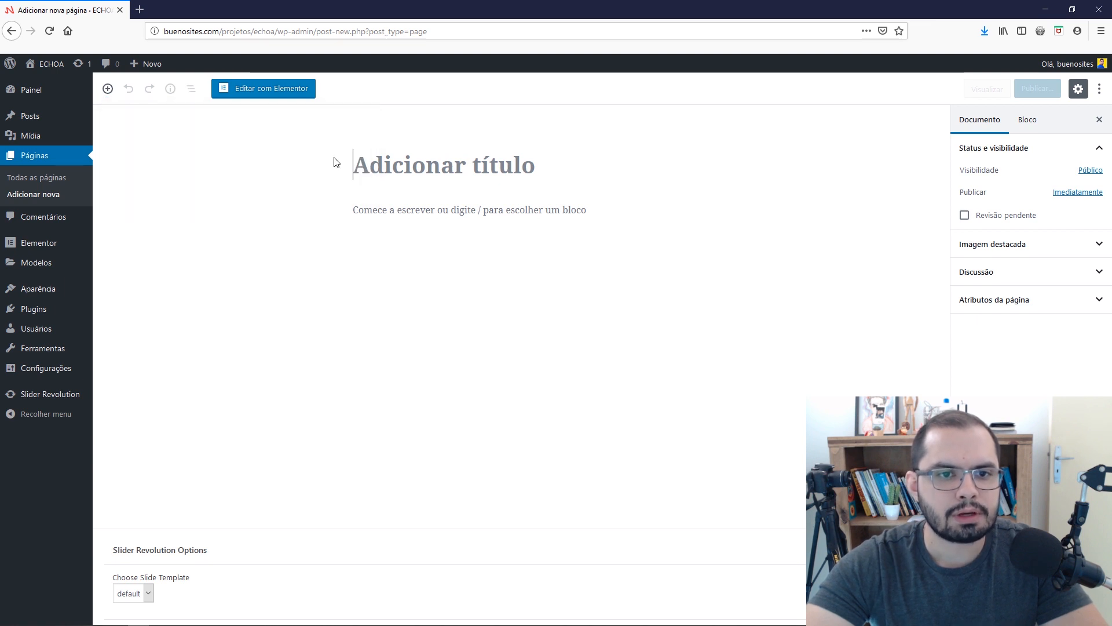
pyautogui.click(371, 176)
pyautogui.write('Hom')
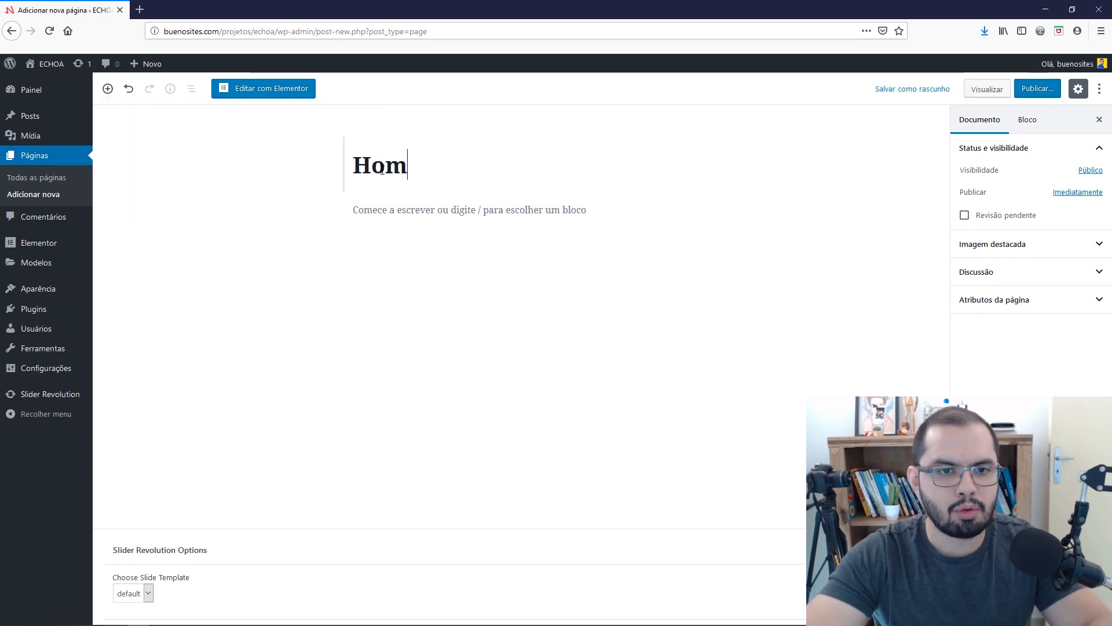
pyautogui.write('epage')
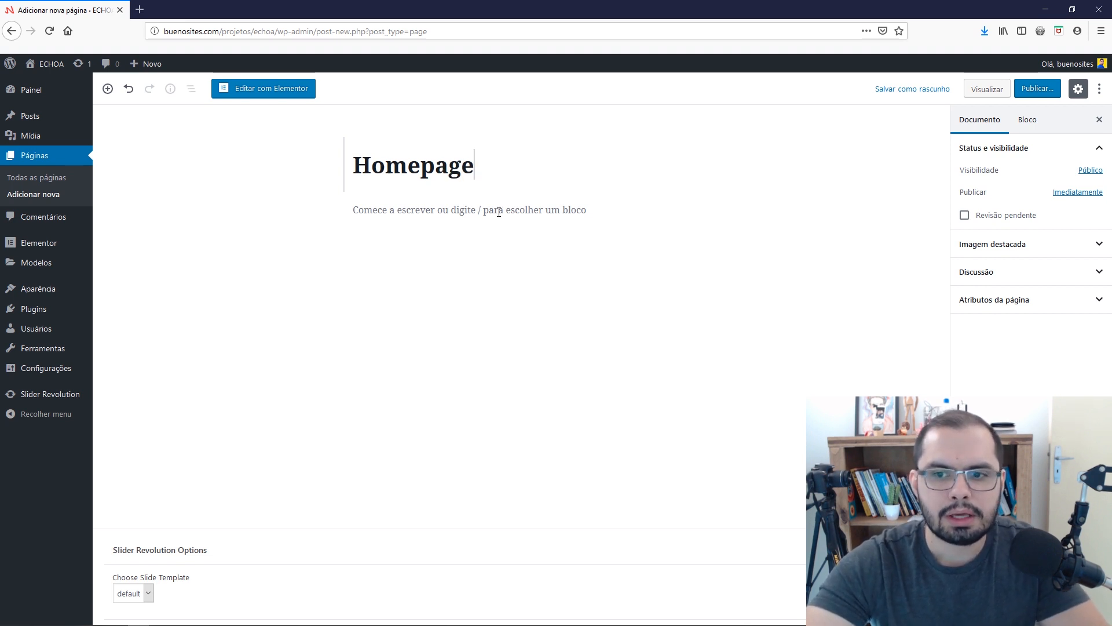
# Set the Homepage's template to "Elementor largura total" in its page attributes and publish the page.
pyautogui.click(998, 304)
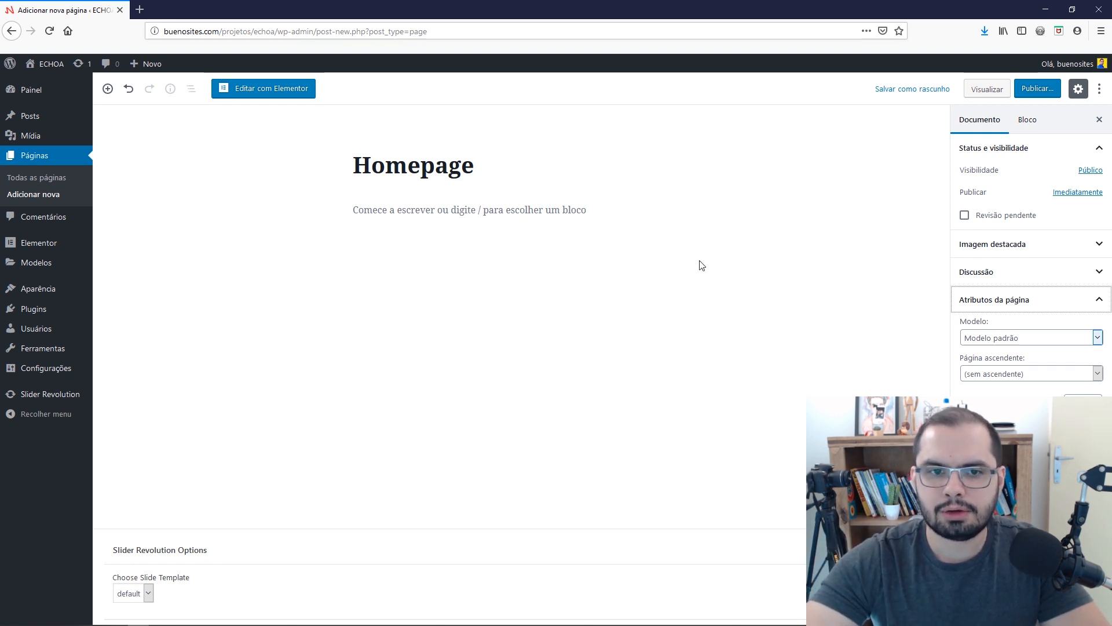
pyautogui.click(1004, 378)
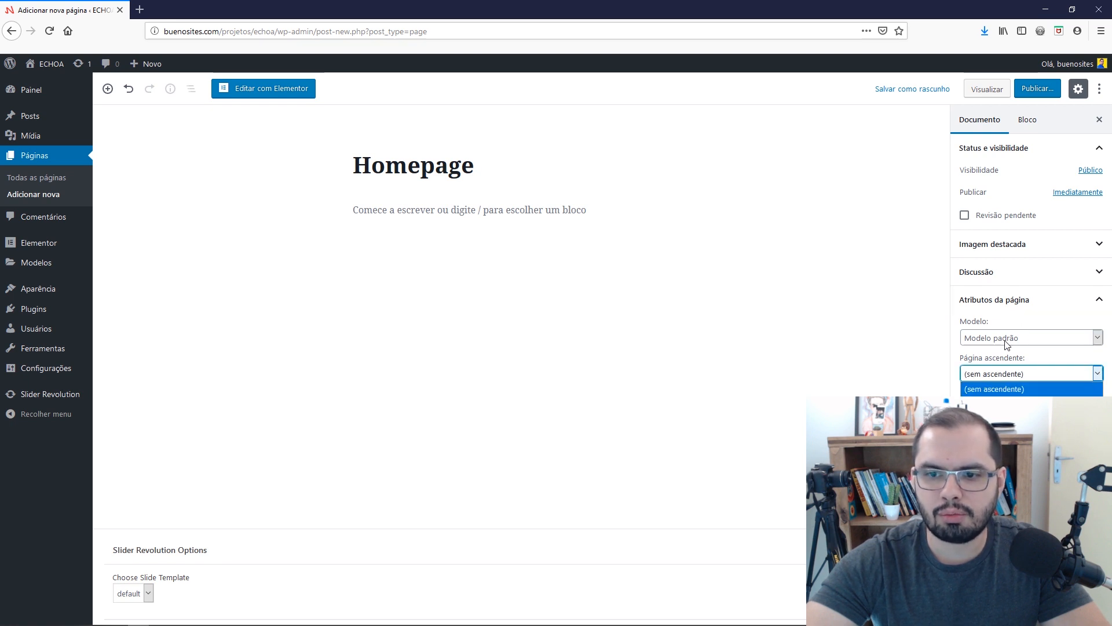
pyautogui.click(1005, 339)
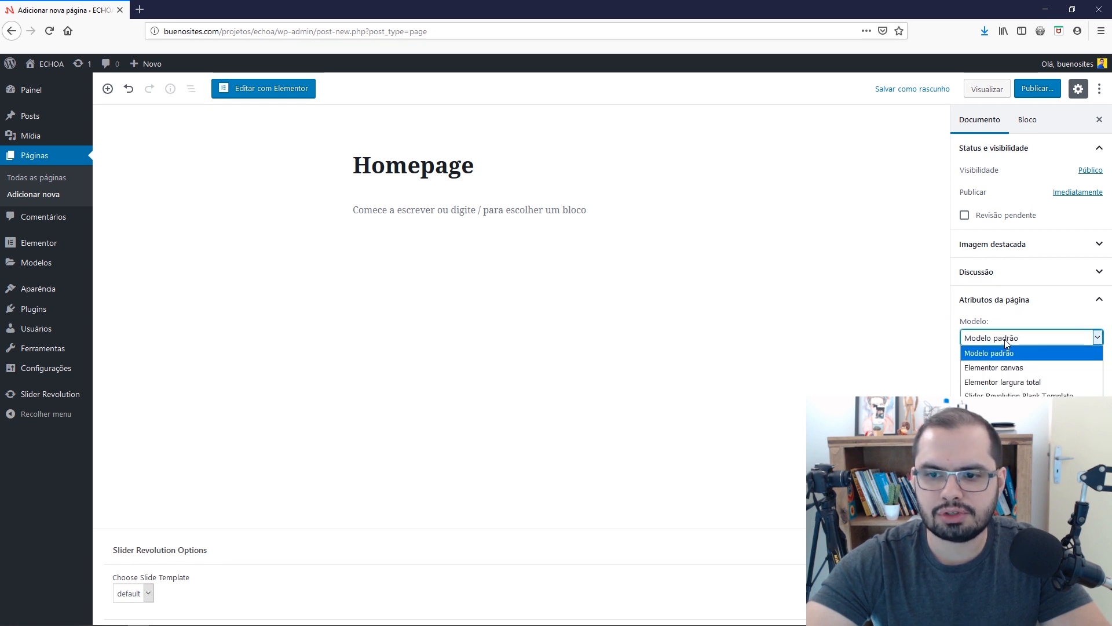
pyautogui.click(997, 383)
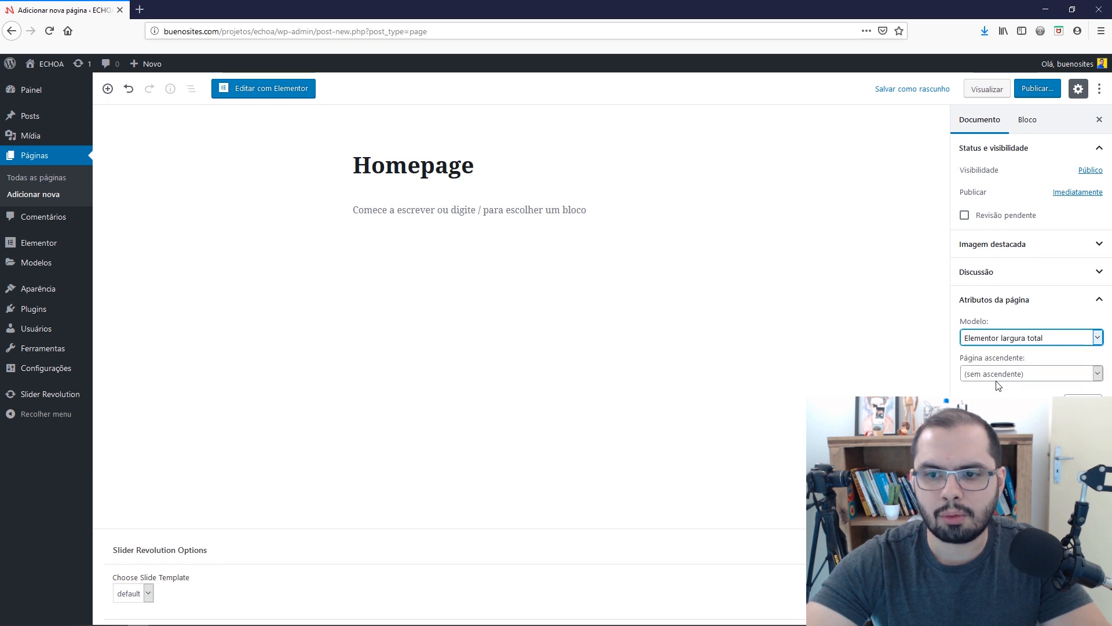
pyautogui.click(1032, 96)
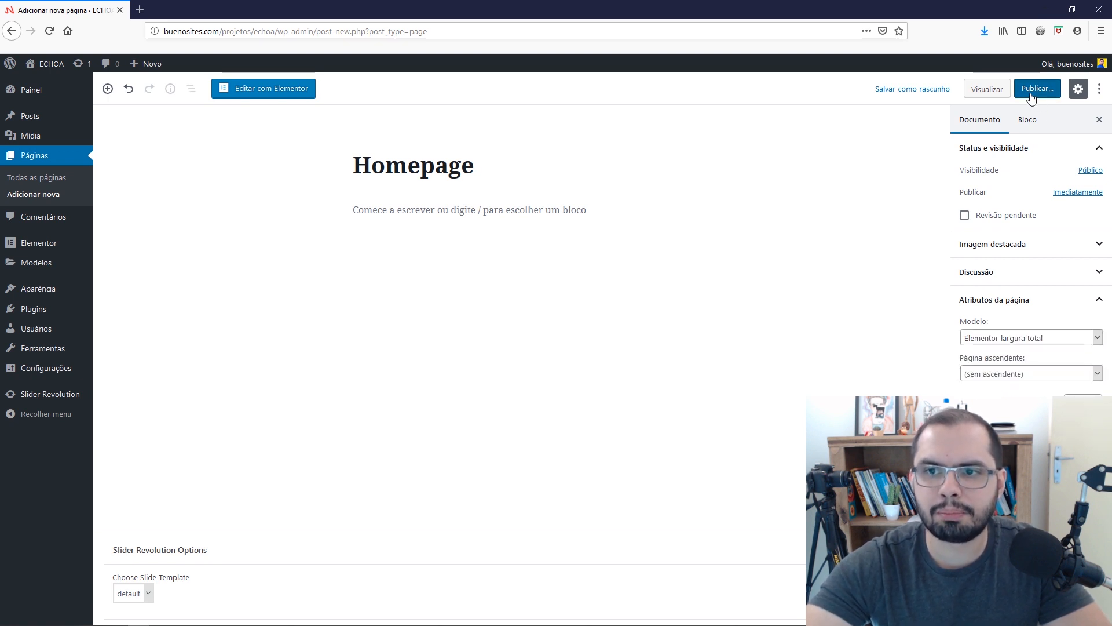
pyautogui.click(1031, 96)
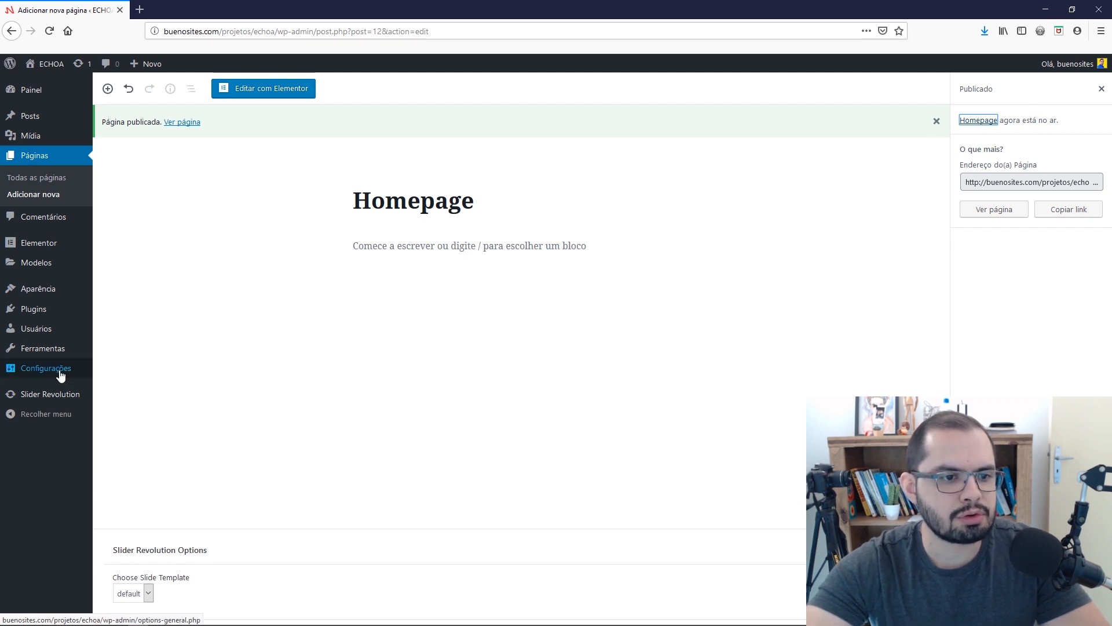
# Make the static page Homepage the site's front page in the reading settings and save the changes.
pyautogui.moveTo(58, 374)
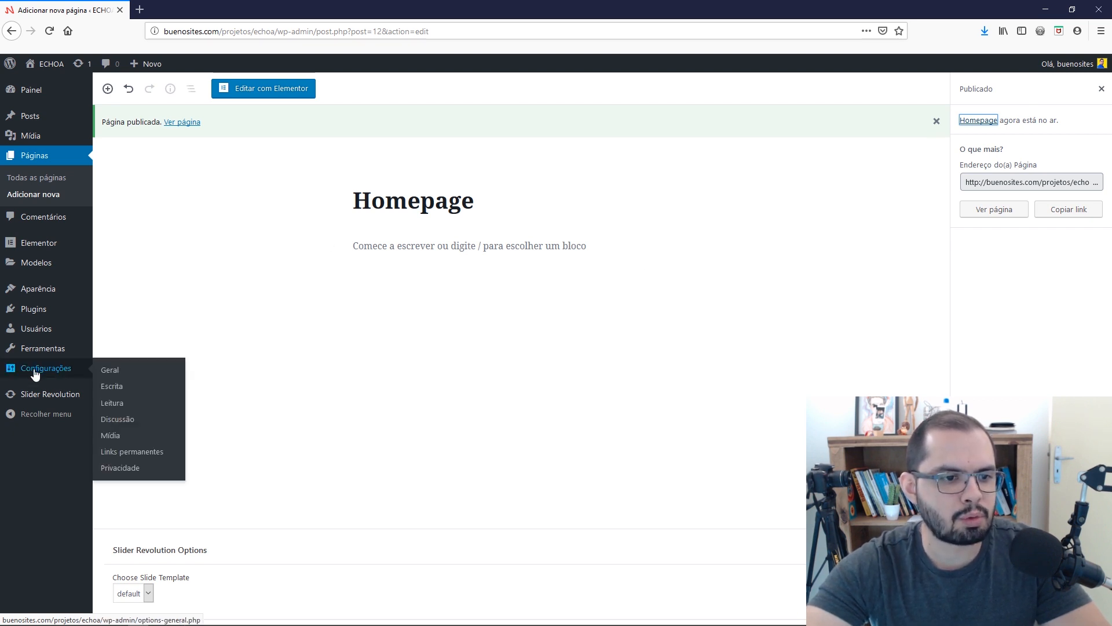
pyautogui.click(117, 410)
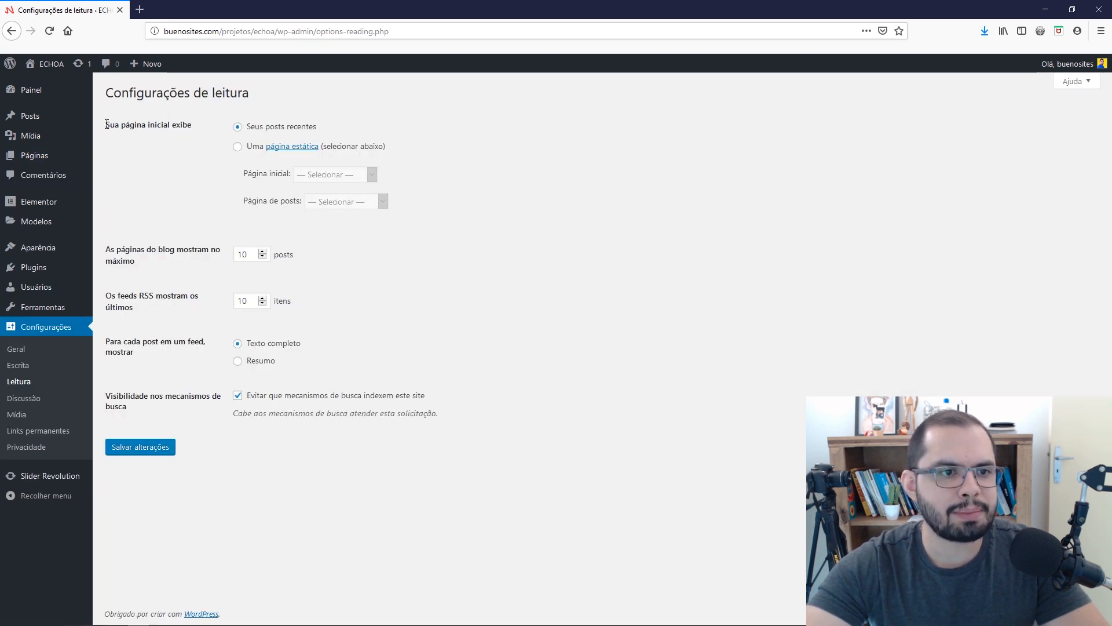
pyautogui.moveTo(106, 124); pyautogui.dragTo(192, 125)
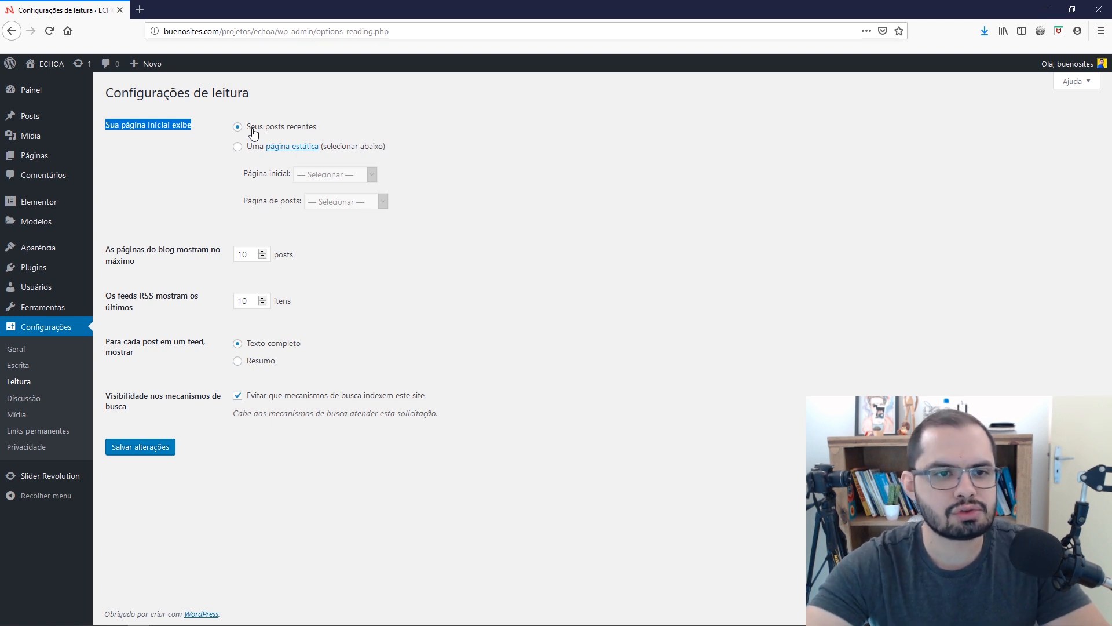
pyautogui.click(238, 149)
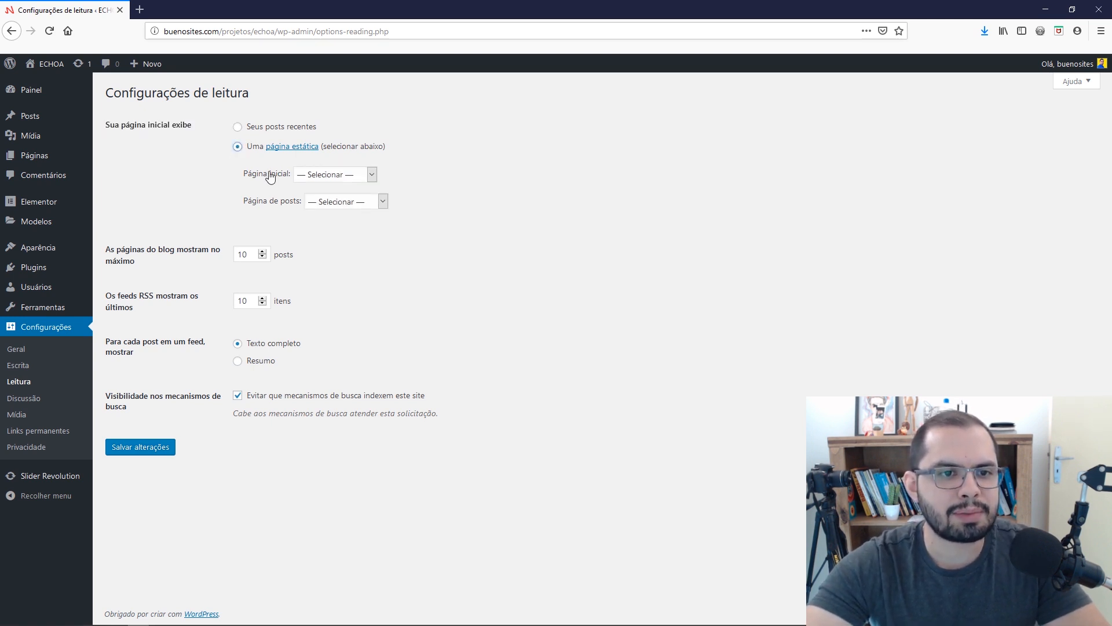
pyautogui.click(328, 175)
pyautogui.click(326, 206)
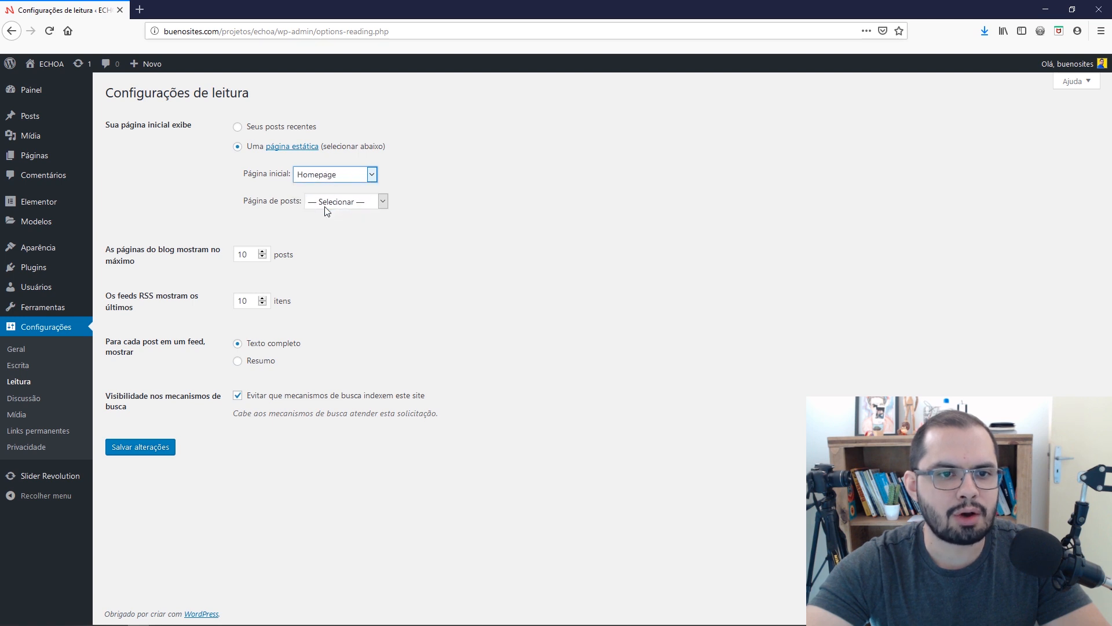
pyautogui.click(143, 452)
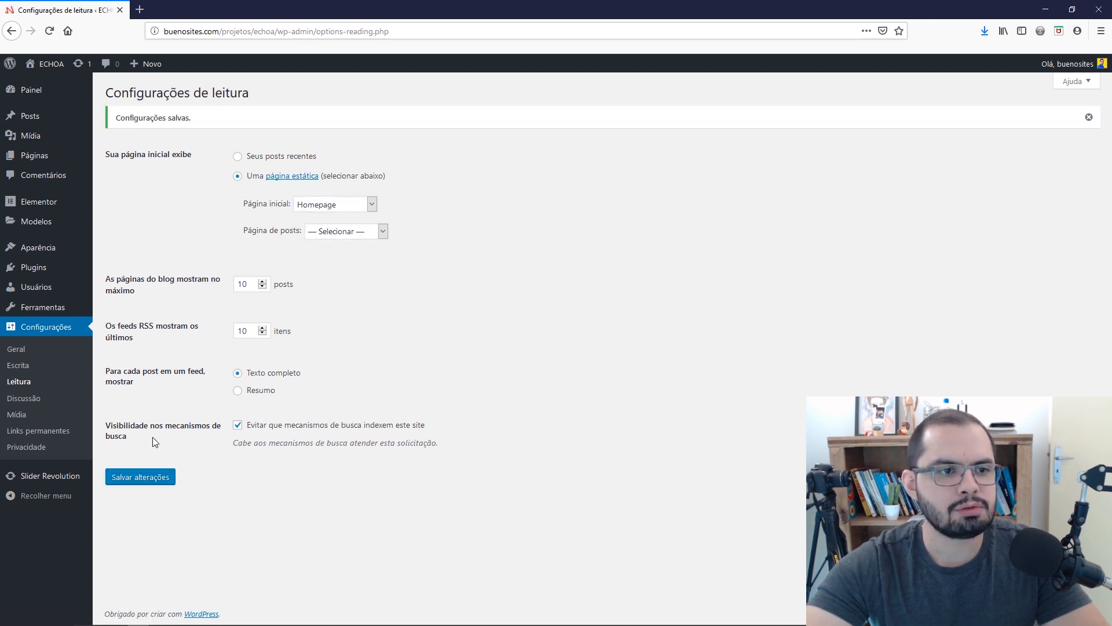
# Create a new page titled "A Empresa", checking the name against the Photoshop layout's menu, and publish it.
pyautogui.moveTo(34, 154)
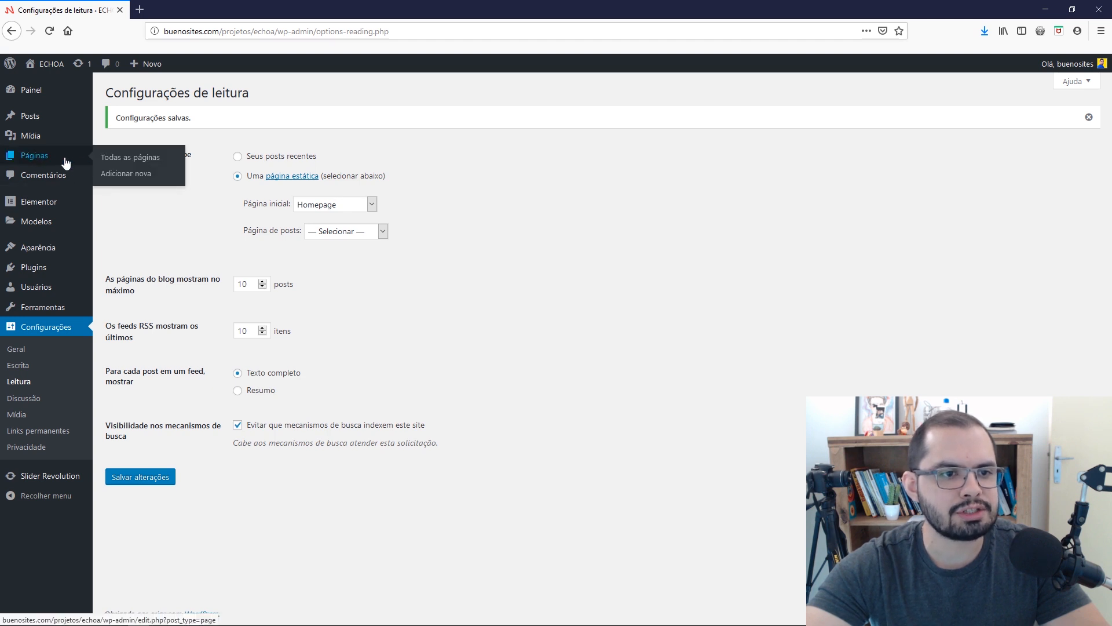
pyautogui.click(128, 174)
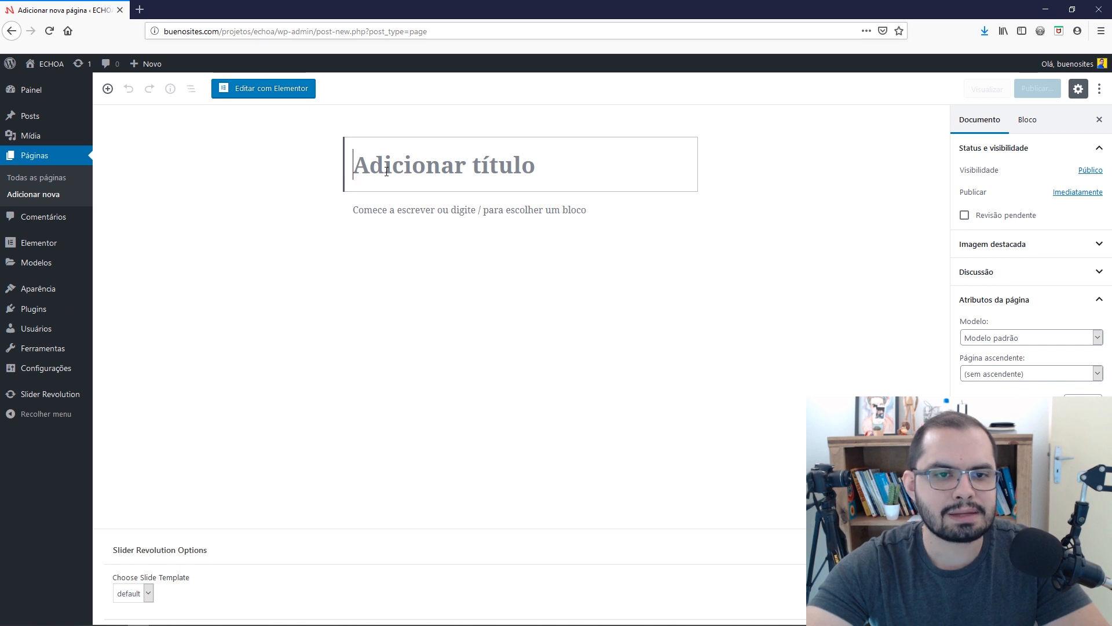
pyautogui.hotkey('alt', 'Tab')
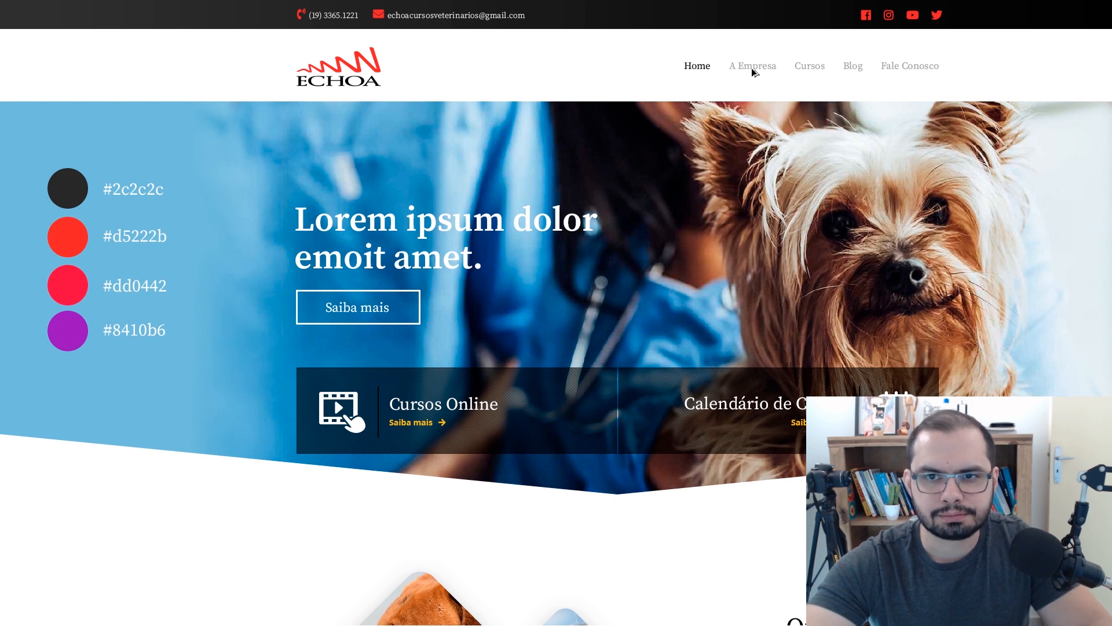
pyautogui.hotkey('alt', 'Tab')
pyautogui.write('A')
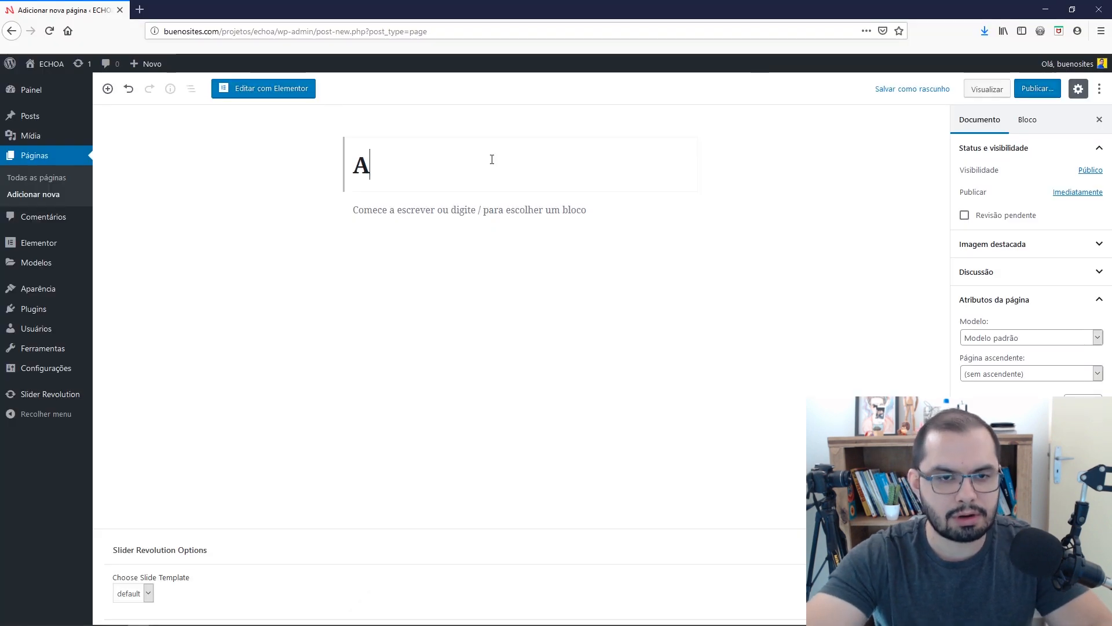
pyautogui.write(' Empresa')
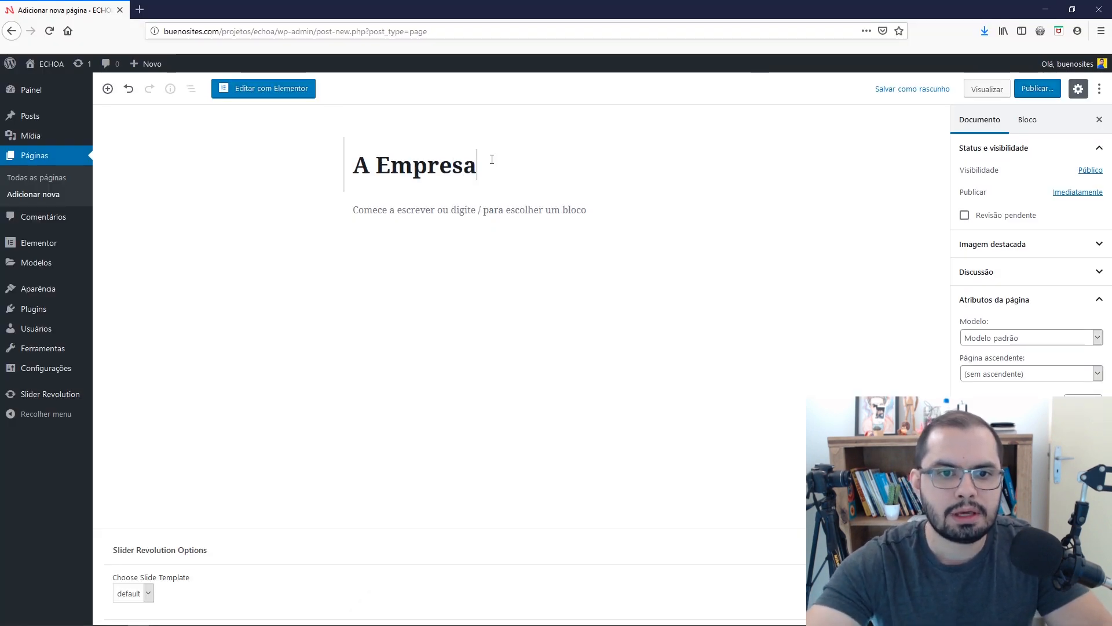
pyautogui.click(1028, 93)
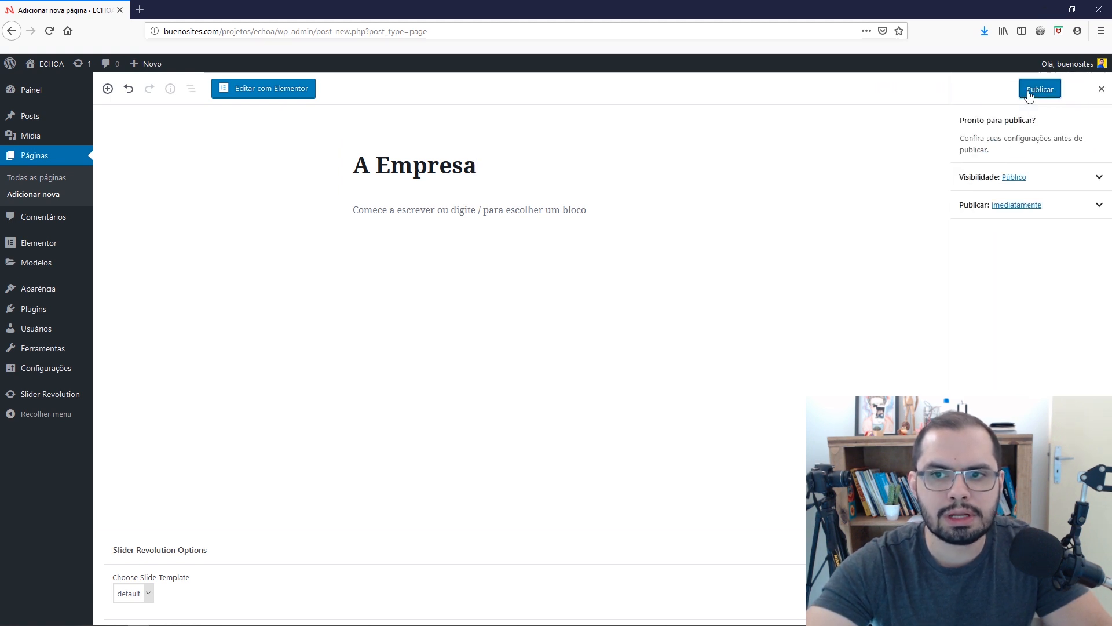
pyautogui.click(1029, 93)
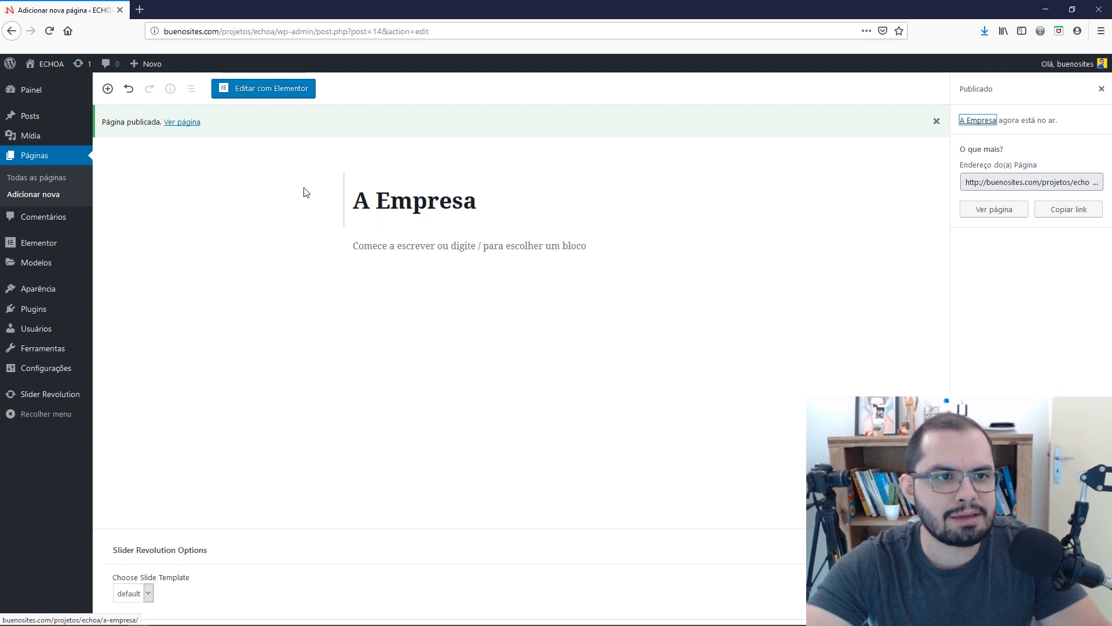
# Create a new page titled "Cursos" and publish it, staying on the page until publishing is done.
pyautogui.moveTo(149, 67)
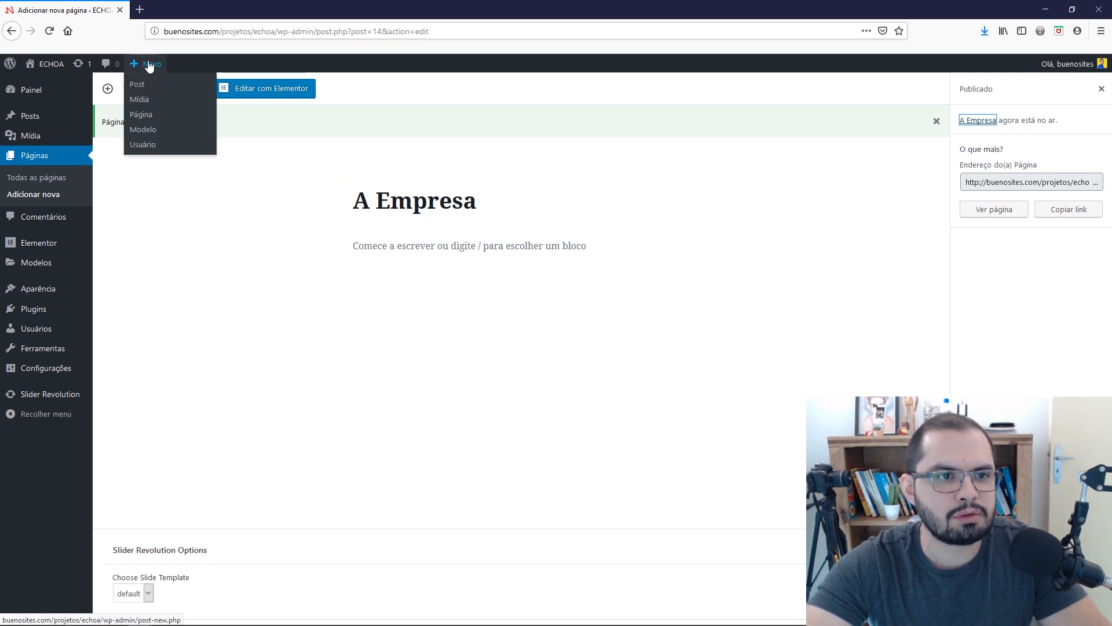
pyautogui.click(150, 119)
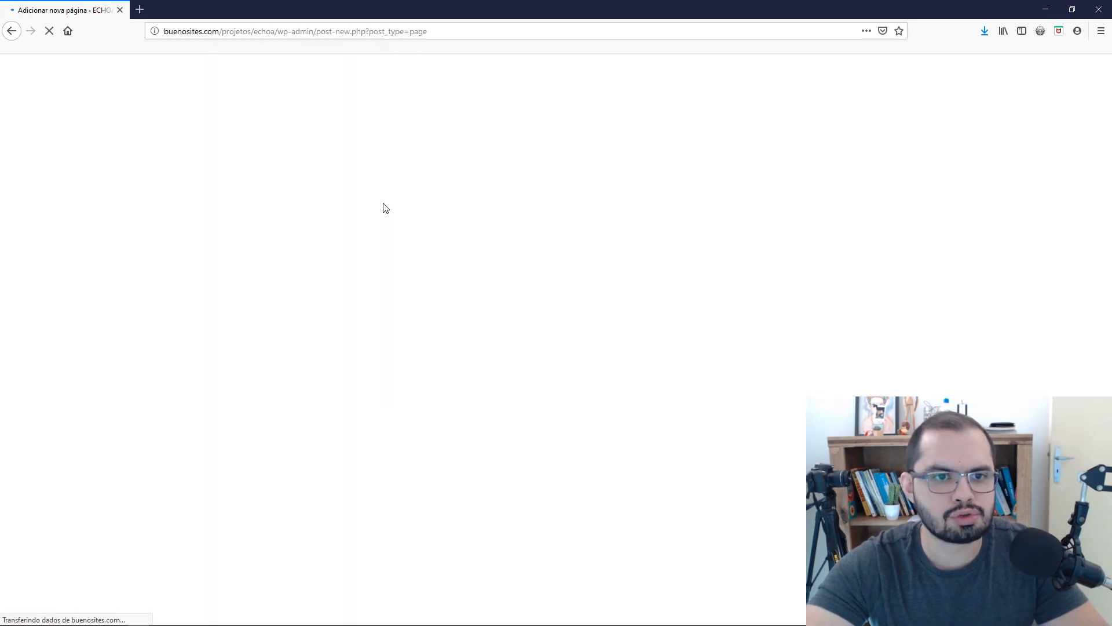
pyautogui.write('C')
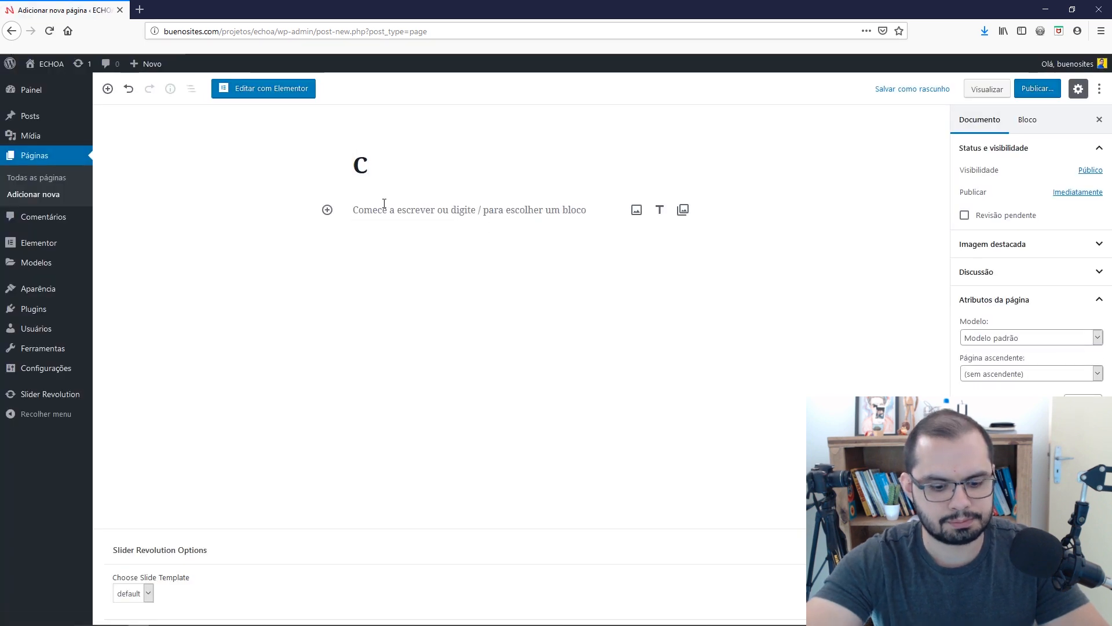
pyautogui.write('ursos')
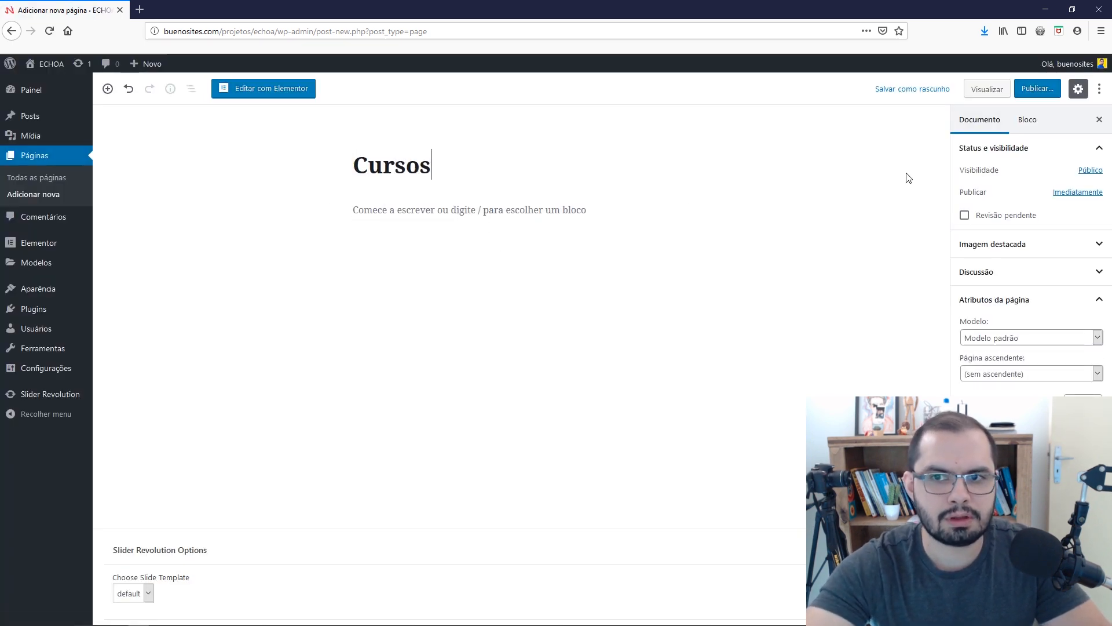
pyautogui.click(1036, 93)
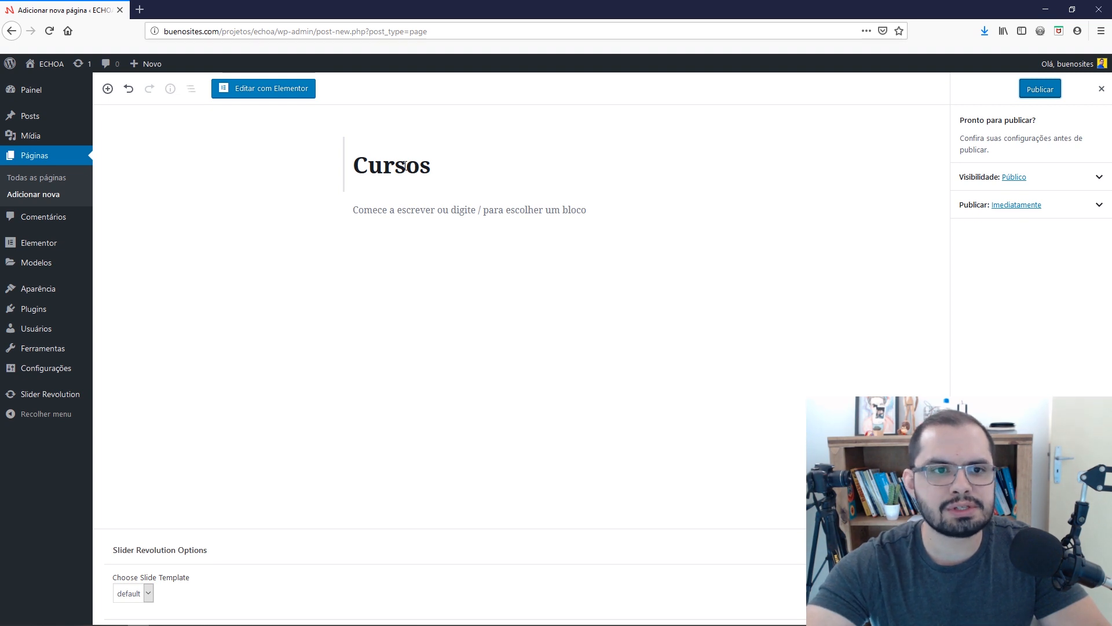
pyautogui.moveTo(149, 65)
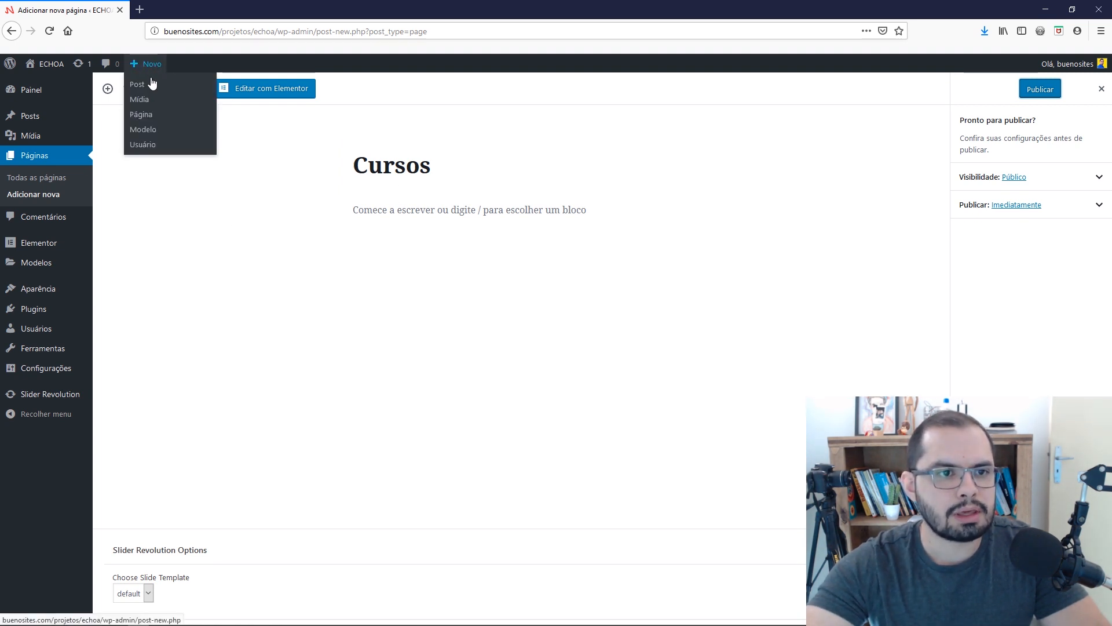
pyautogui.click(148, 114)
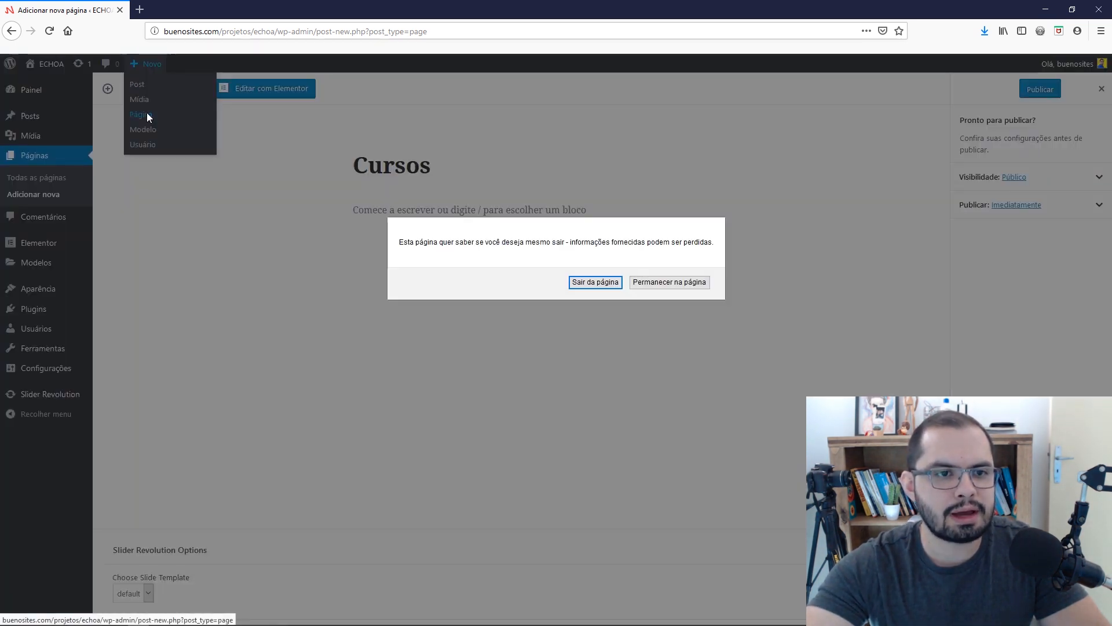
pyautogui.click(637, 281)
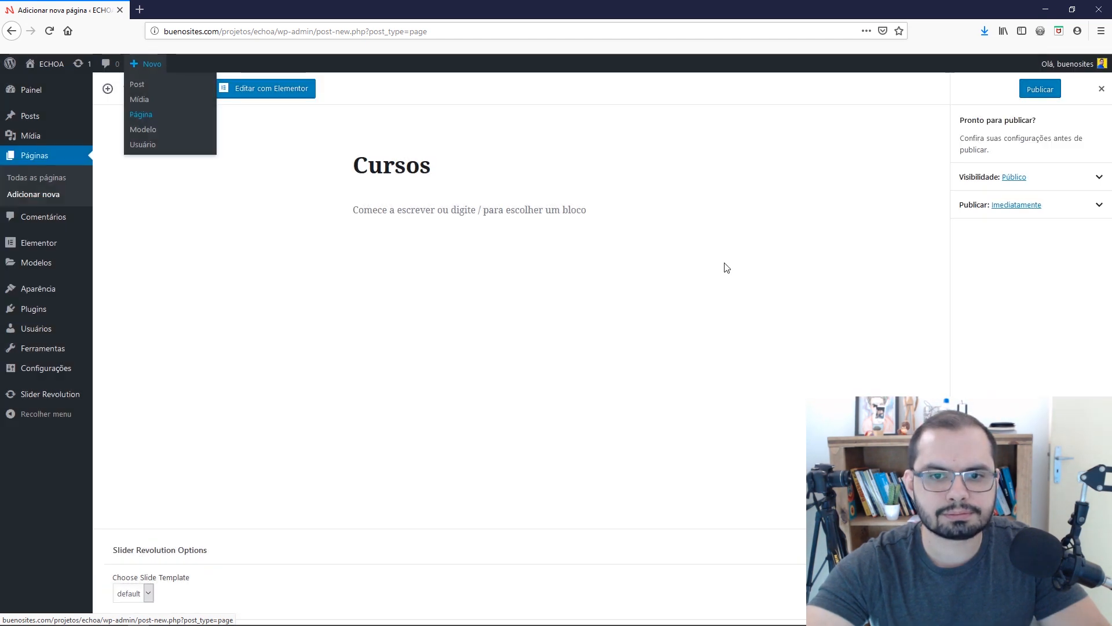
pyautogui.click(1043, 90)
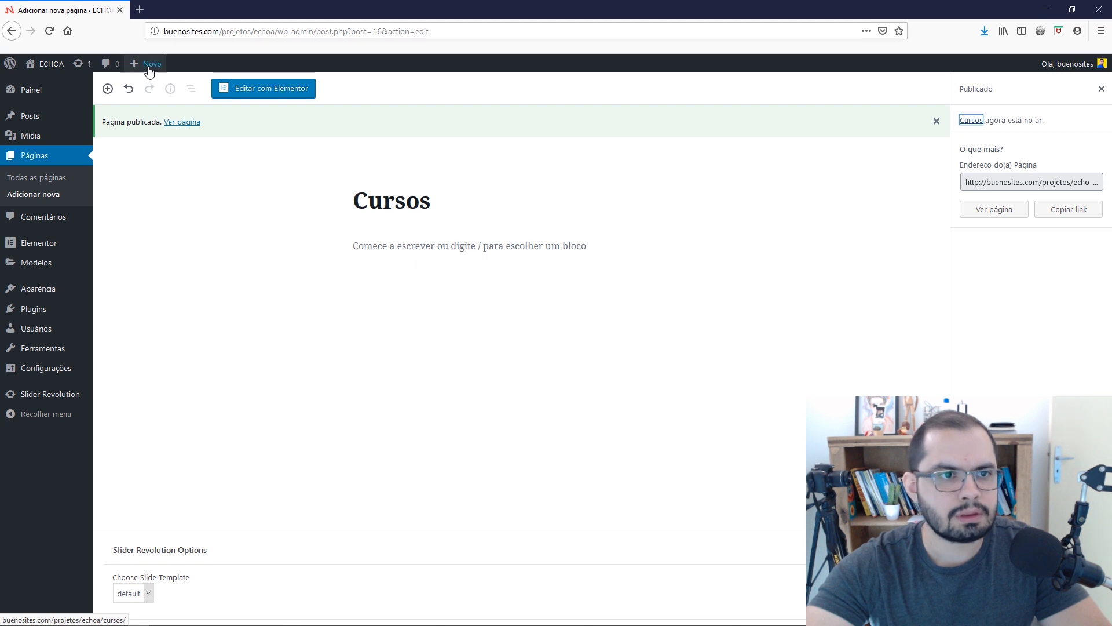
# Create a new page titled "Blog" and publish it.
pyautogui.moveTo(149, 66)
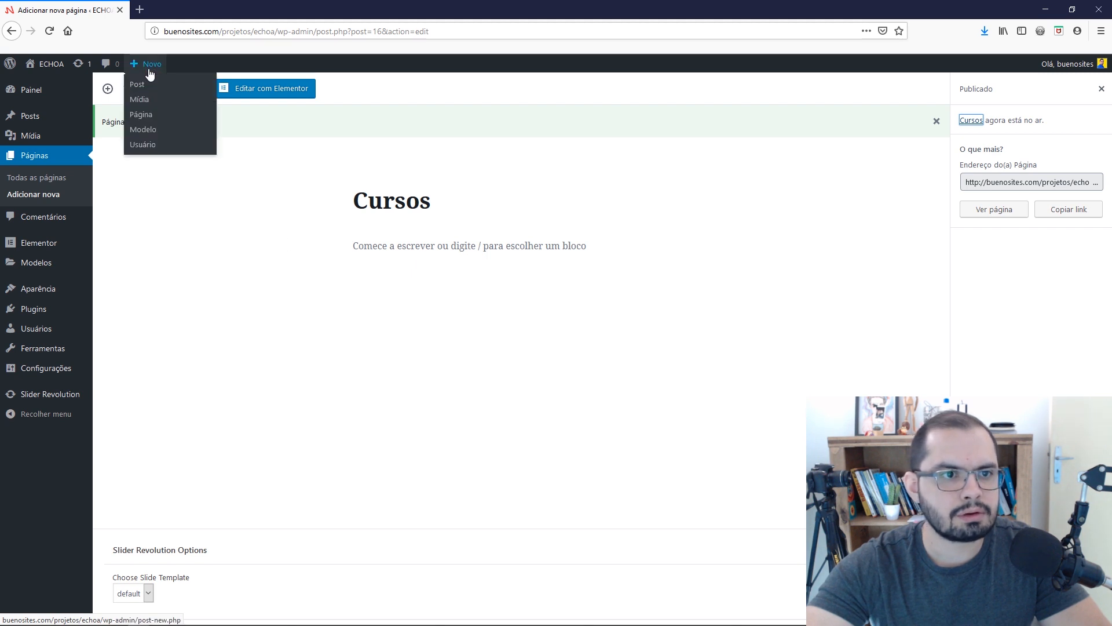
pyautogui.click(149, 118)
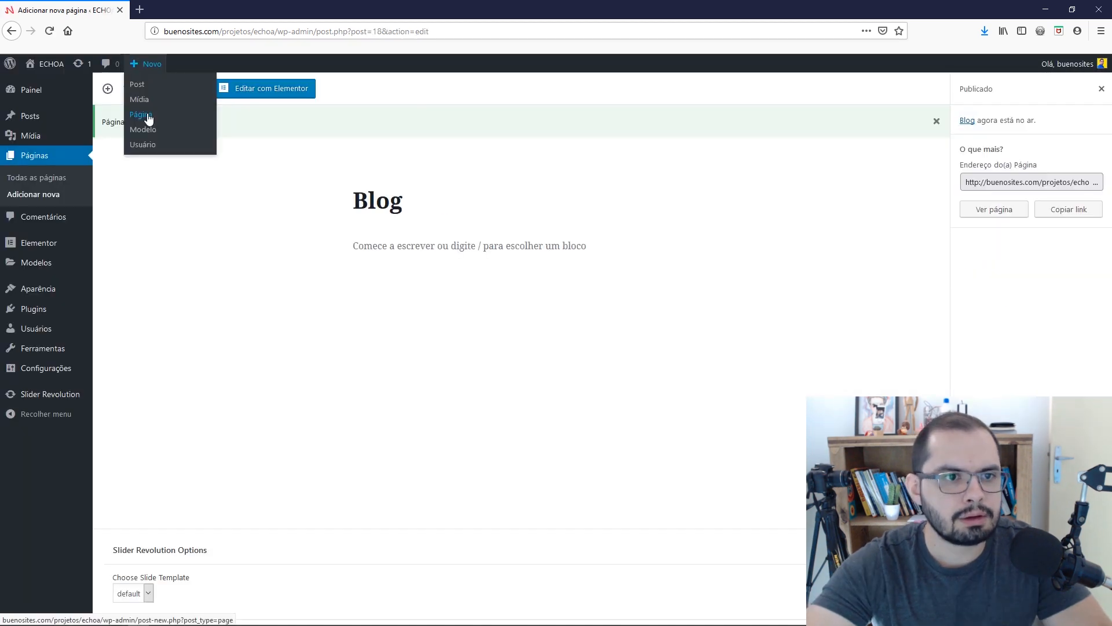
# Create a new page titled "Fale Conosco", checking the name against the layout's menu in Photoshop, and publish it.
pyautogui.click(150, 119)
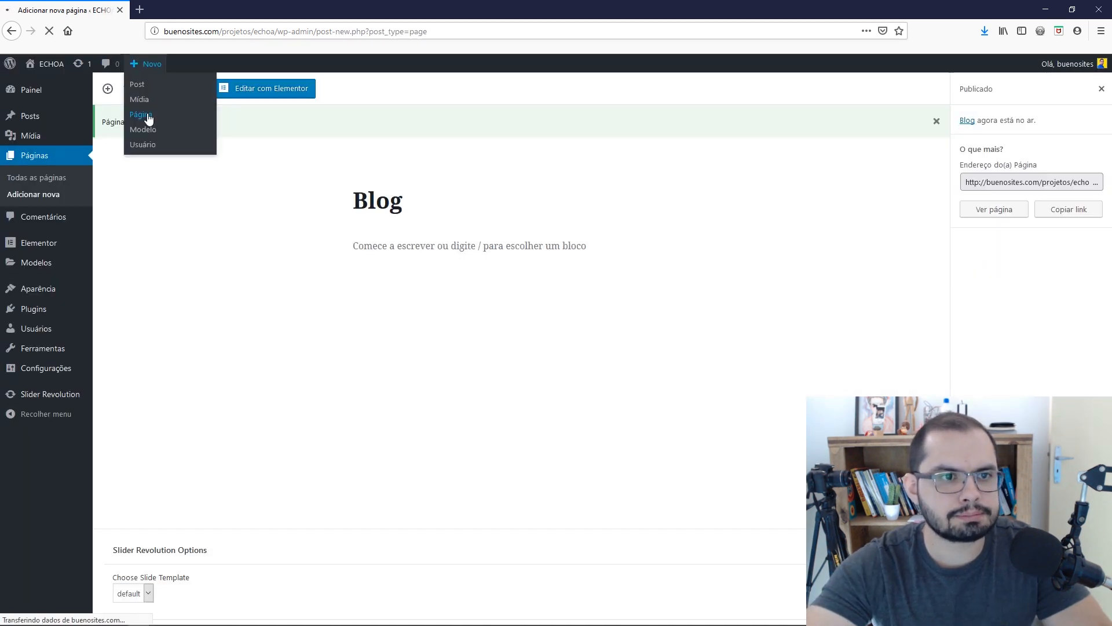
pyautogui.hotkey('alt', 'Tab')
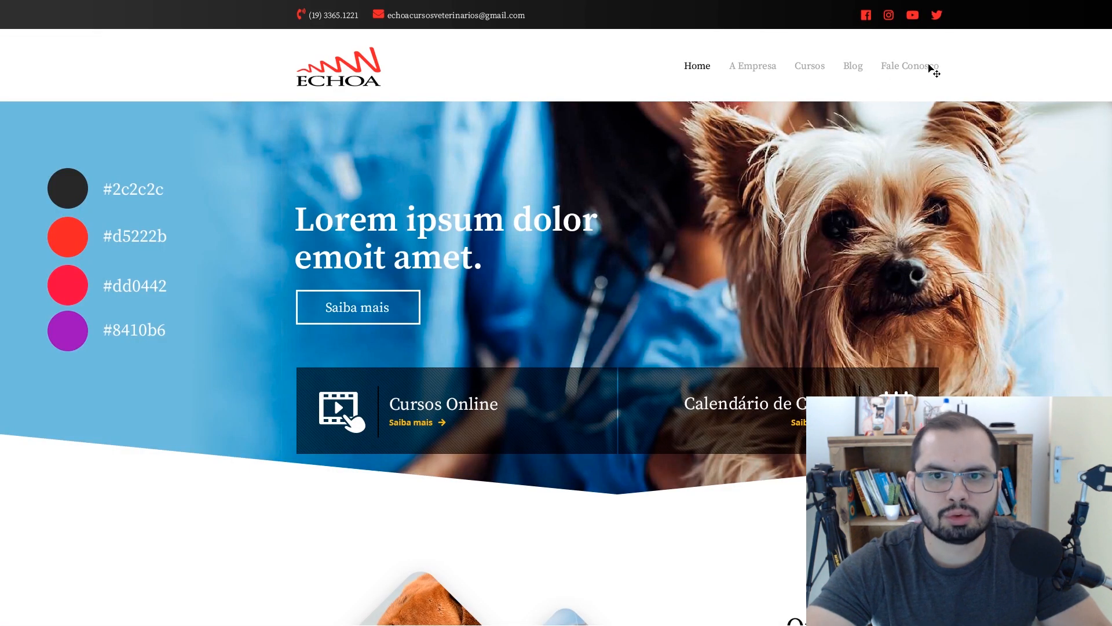
pyautogui.hotkey('alt', 'Tab')
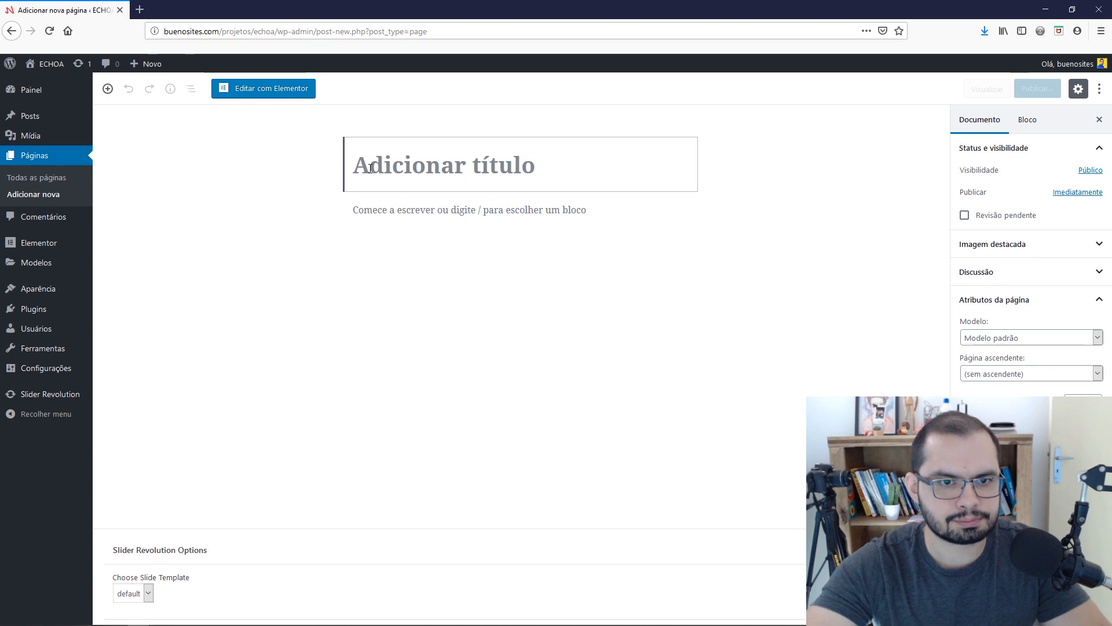
pyautogui.write('Fale Conosco')
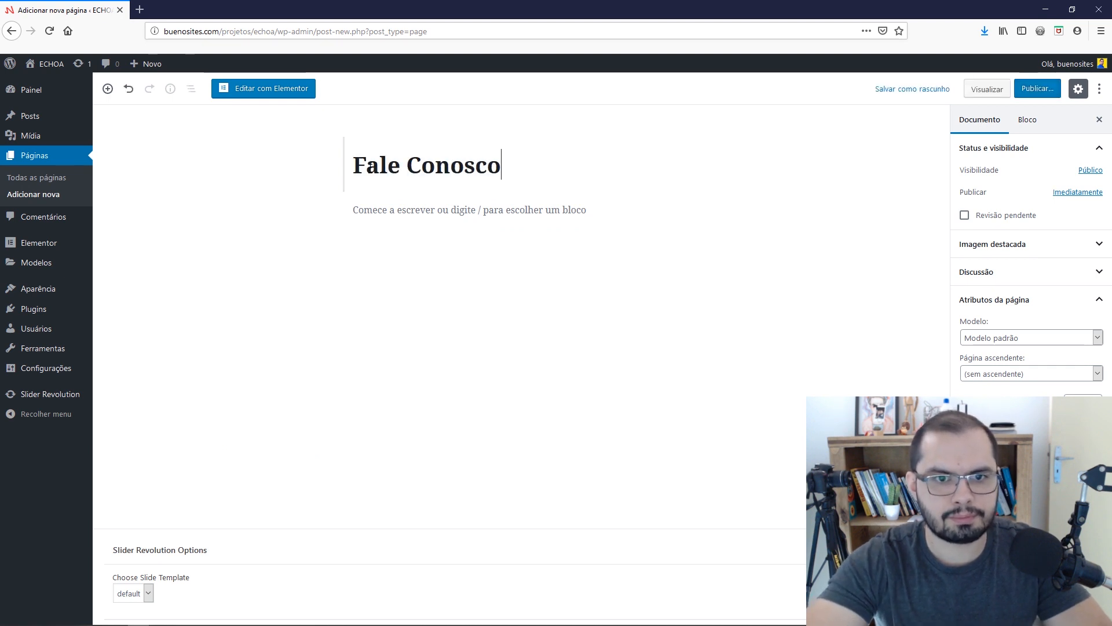
pyautogui.click(1034, 90)
pyautogui.click(1034, 89)
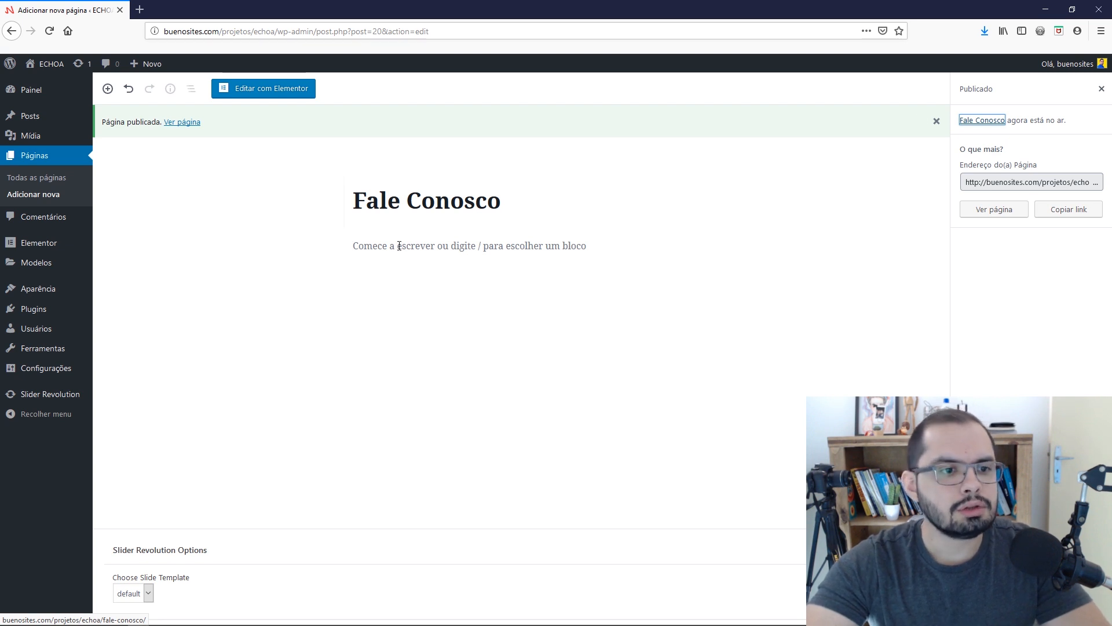
# Open the site's menu settings and name the new menu "Principal".
pyautogui.moveTo(41, 288)
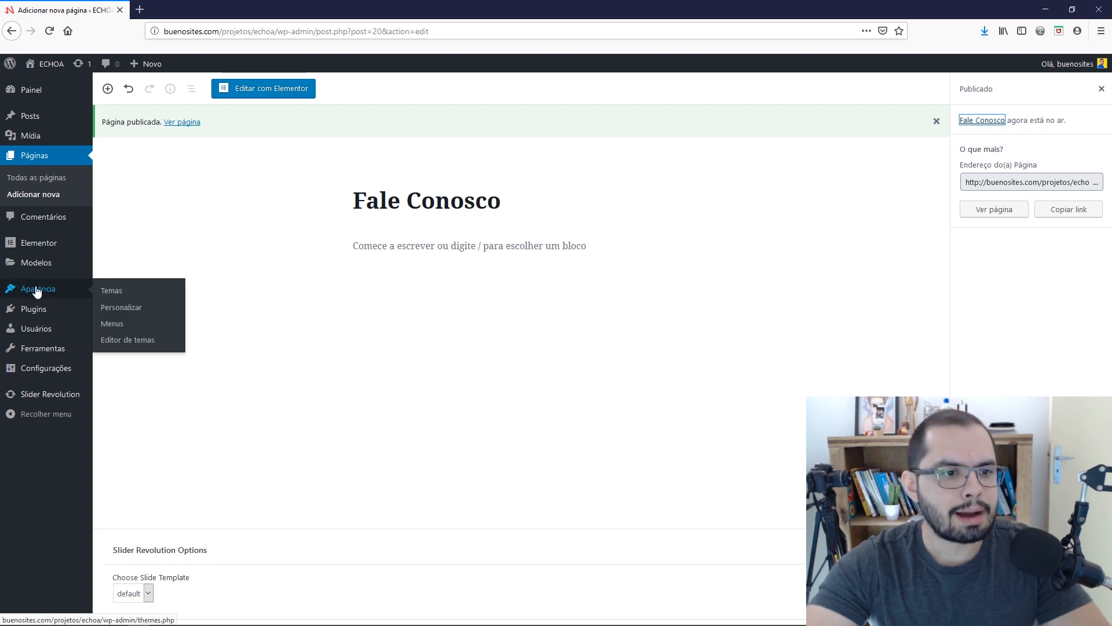
pyautogui.click(113, 324)
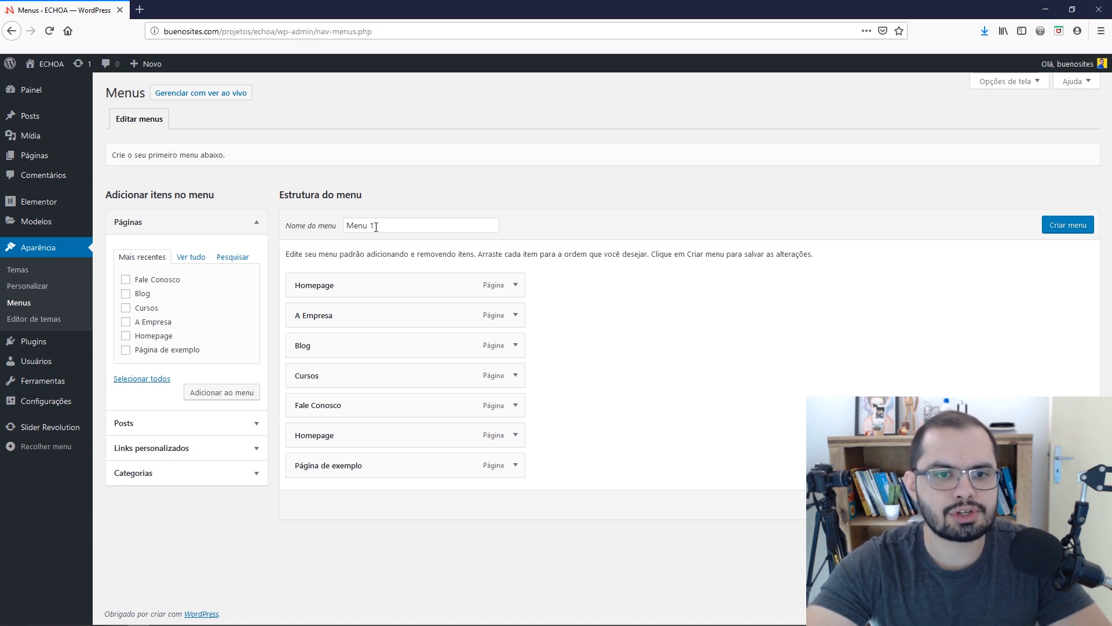
pyautogui.moveTo(376, 226); pyautogui.dragTo(337, 221)
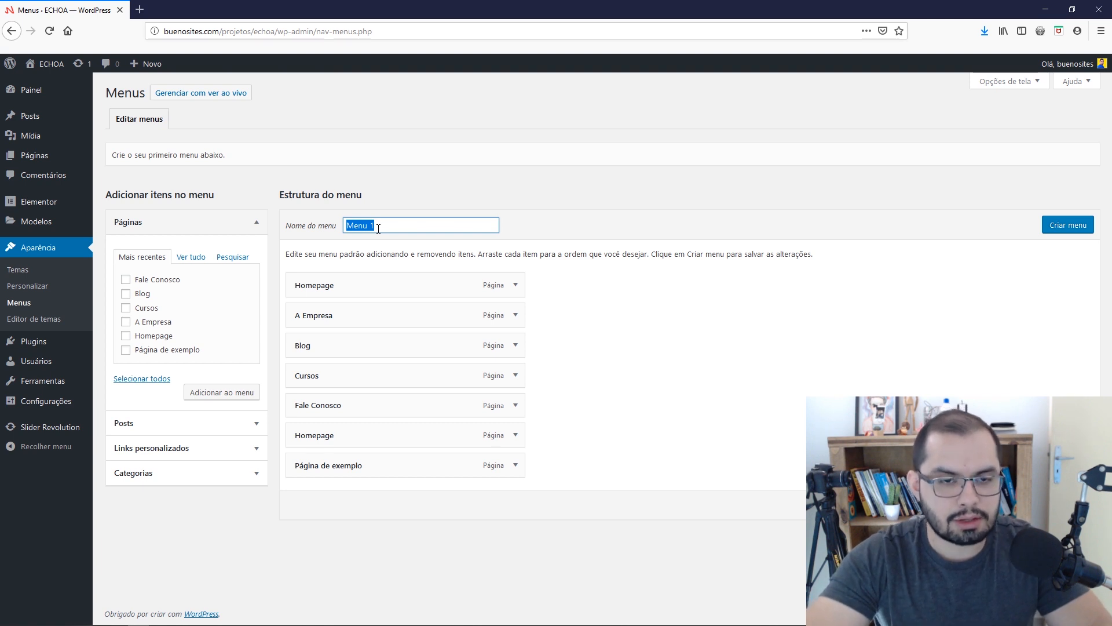
pyautogui.write('Principal')
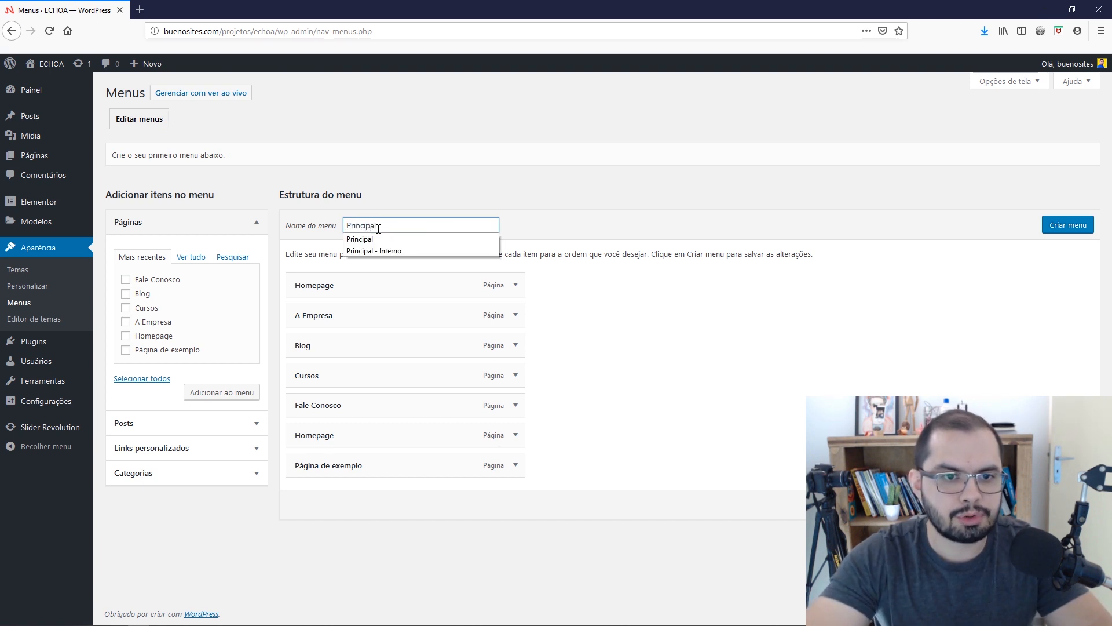
pyautogui.click(389, 180)
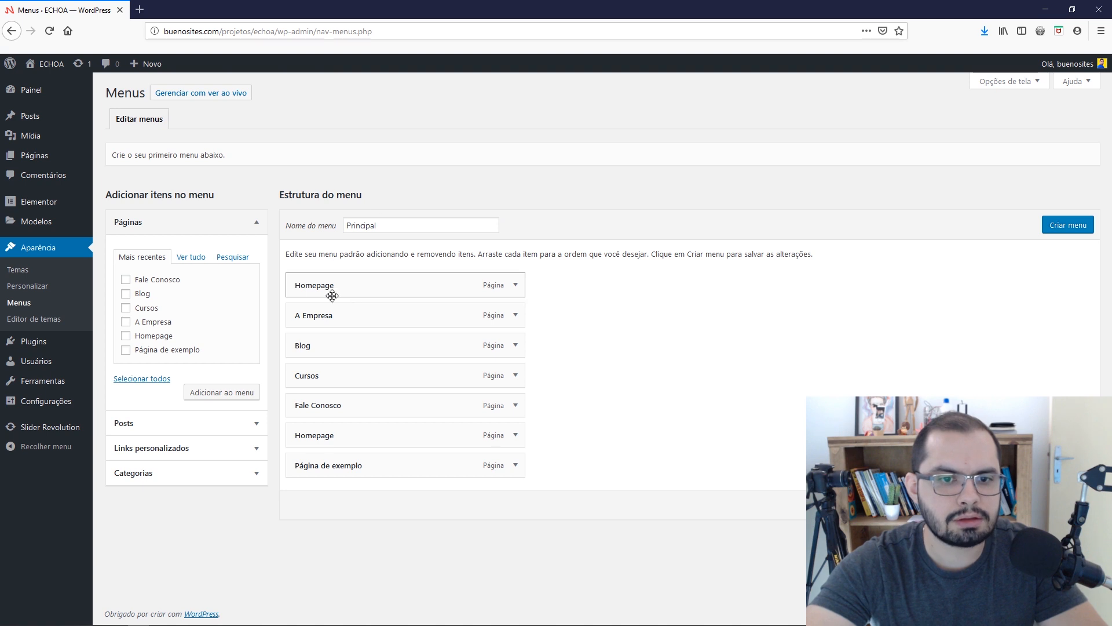
# Change the first Homepage item's navigation label to "Home" and move the Cursos item above Blog.
pyautogui.click(516, 285)
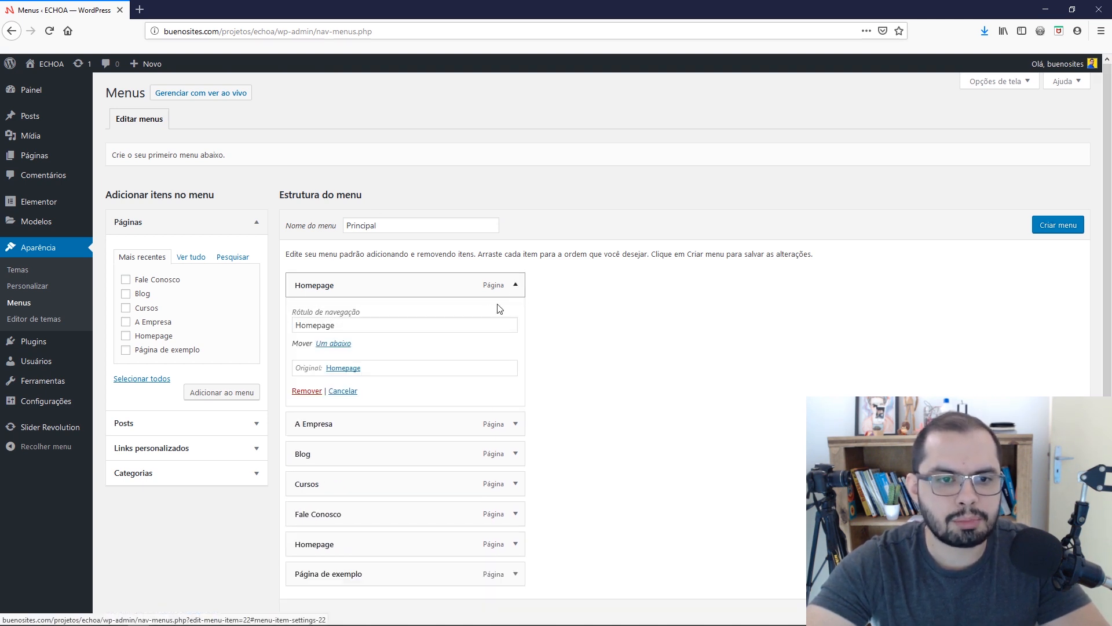
pyautogui.moveTo(317, 325); pyautogui.dragTo(425, 326)
pyautogui.press('BackSpace')
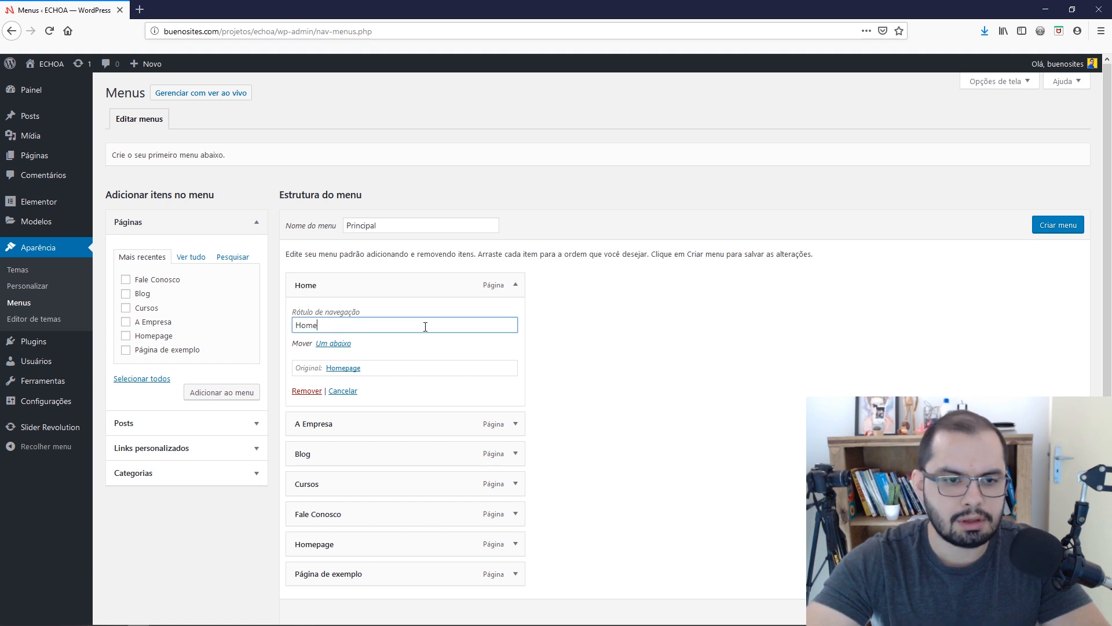
pyautogui.click(518, 287)
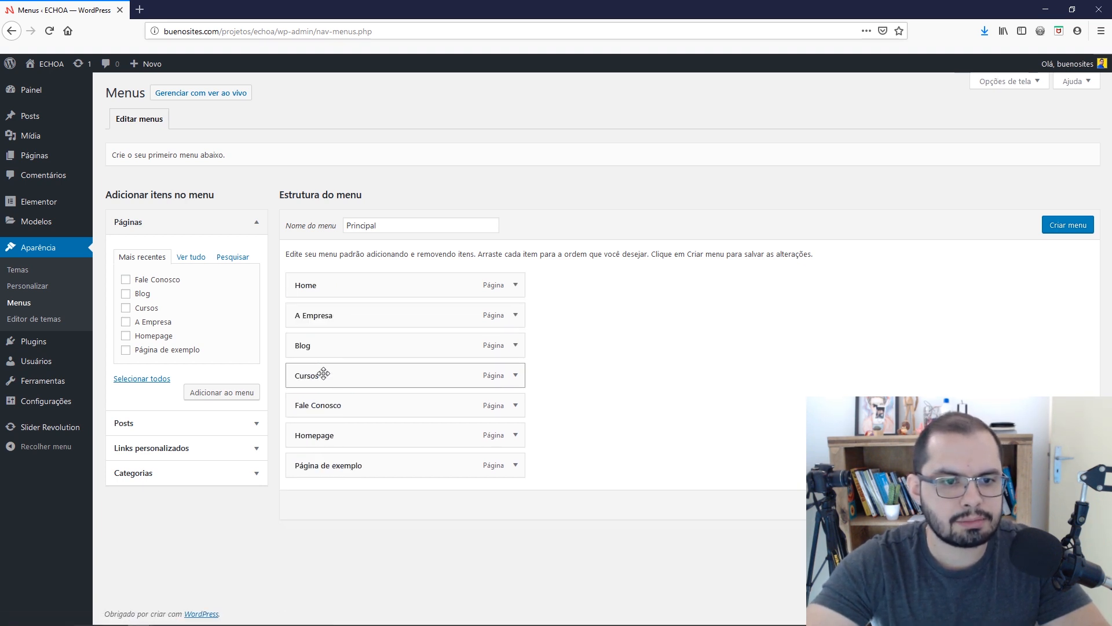
pyautogui.moveTo(323, 374); pyautogui.dragTo(321, 346)
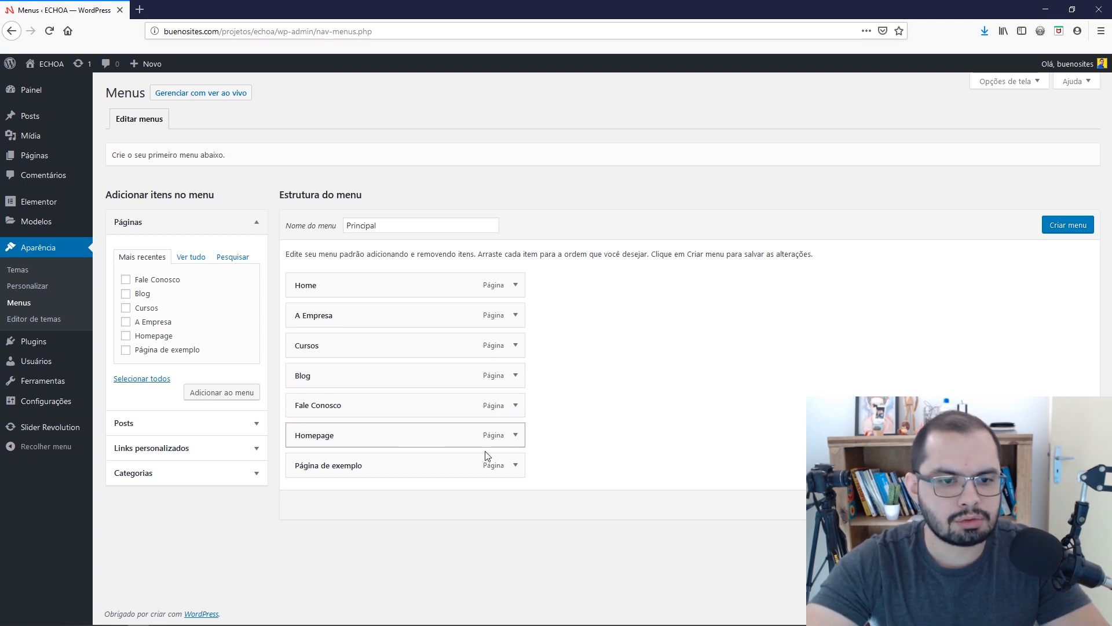
# Remove the duplicate Homepage item and Página de exemplo from the menu structure, and create the menu.
pyautogui.click(516, 436)
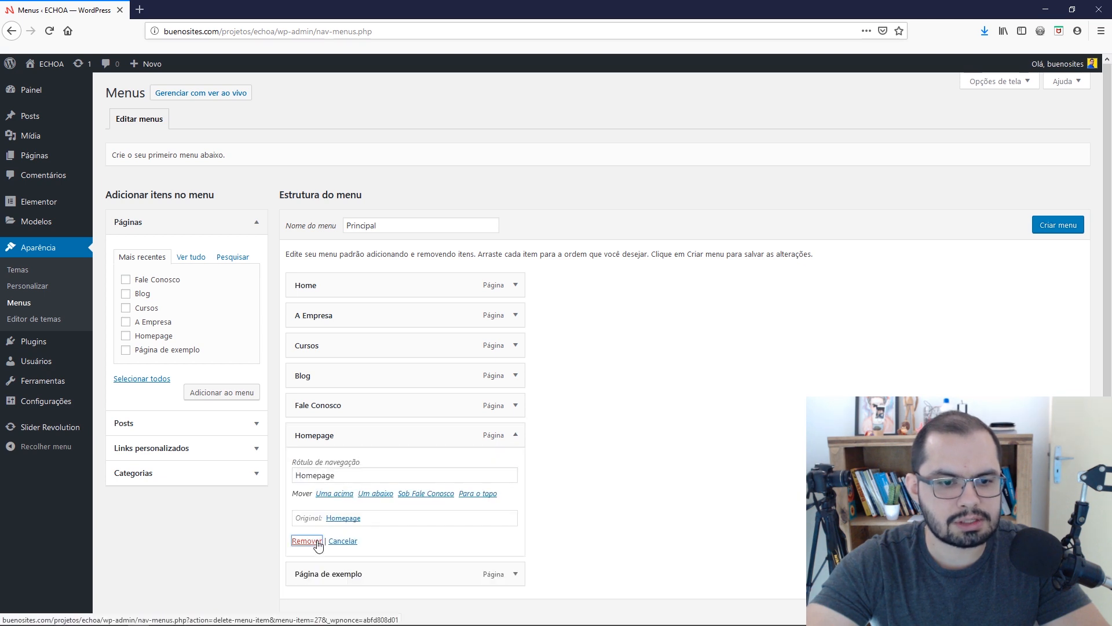
pyautogui.click(306, 540)
pyautogui.click(515, 436)
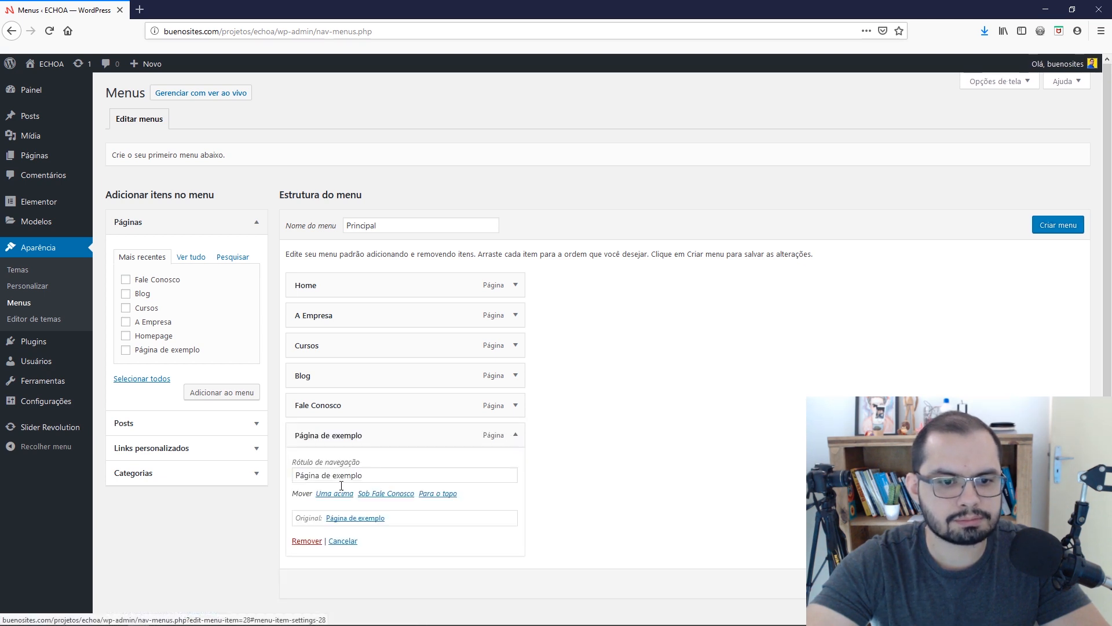
pyautogui.click(306, 540)
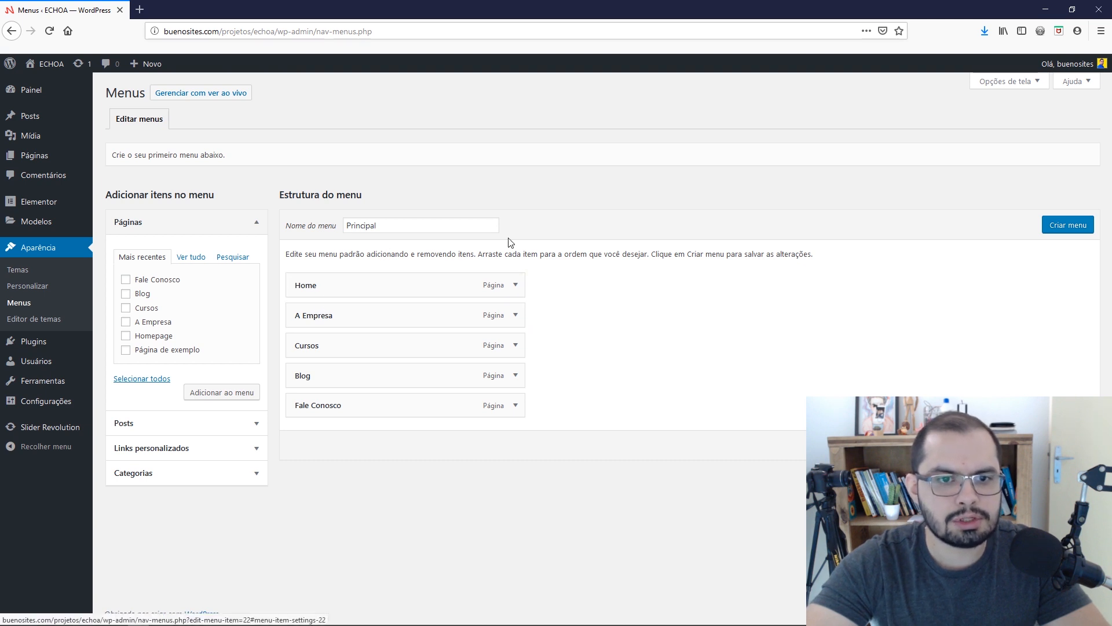
pyautogui.click(1068, 228)
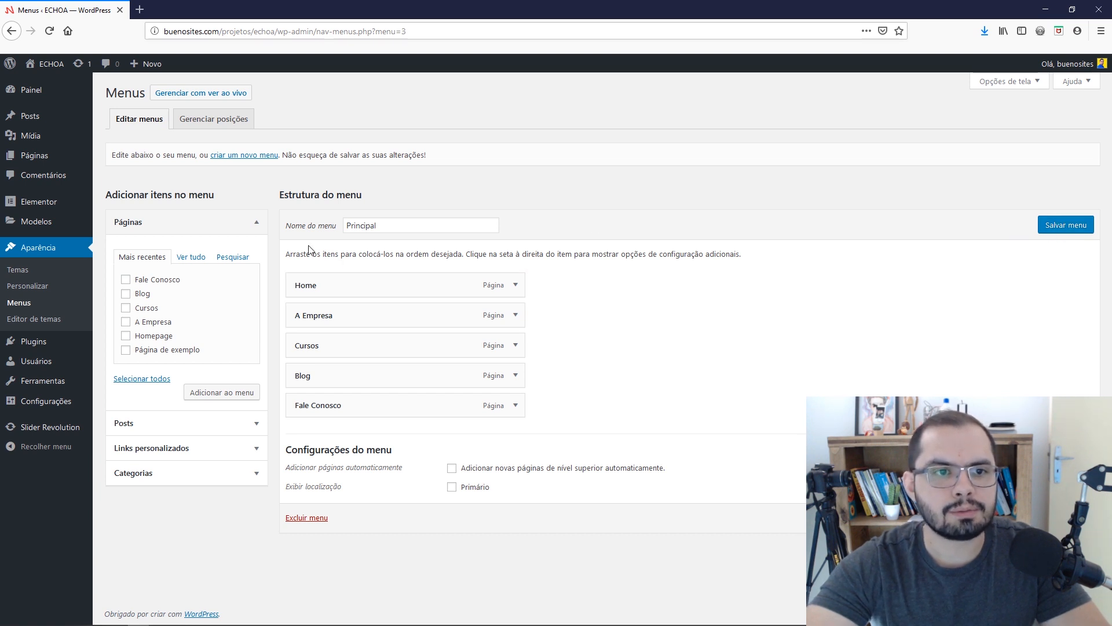
# Assign the Principal menu to the theme's Primário position and save the changes.
pyautogui.click(240, 127)
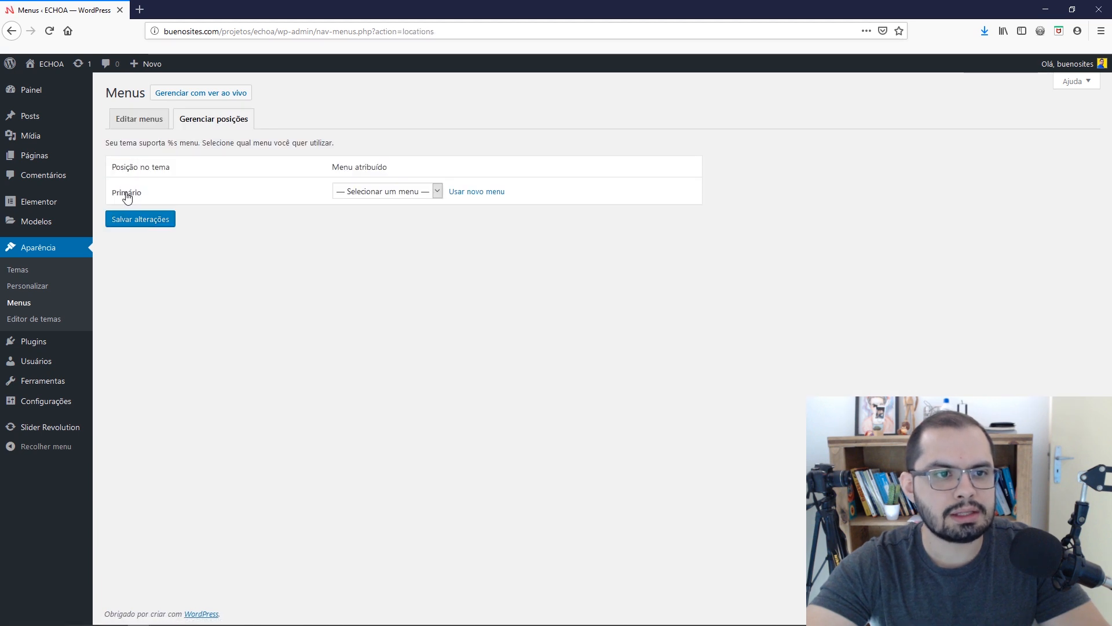
pyautogui.click(336, 192)
pyautogui.click(335, 222)
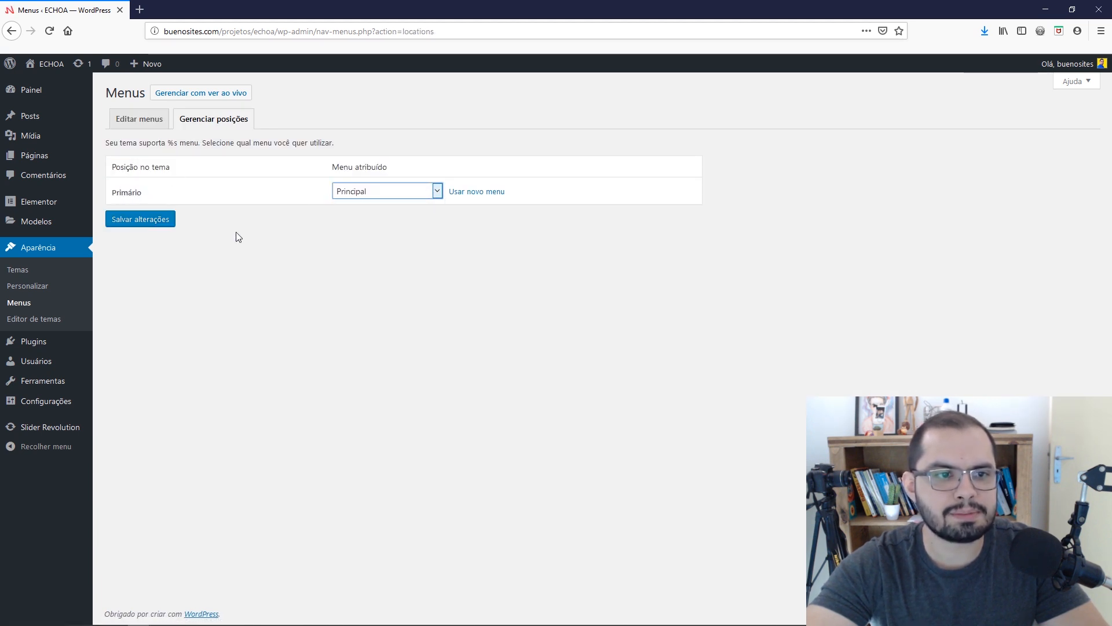
pyautogui.click(153, 223)
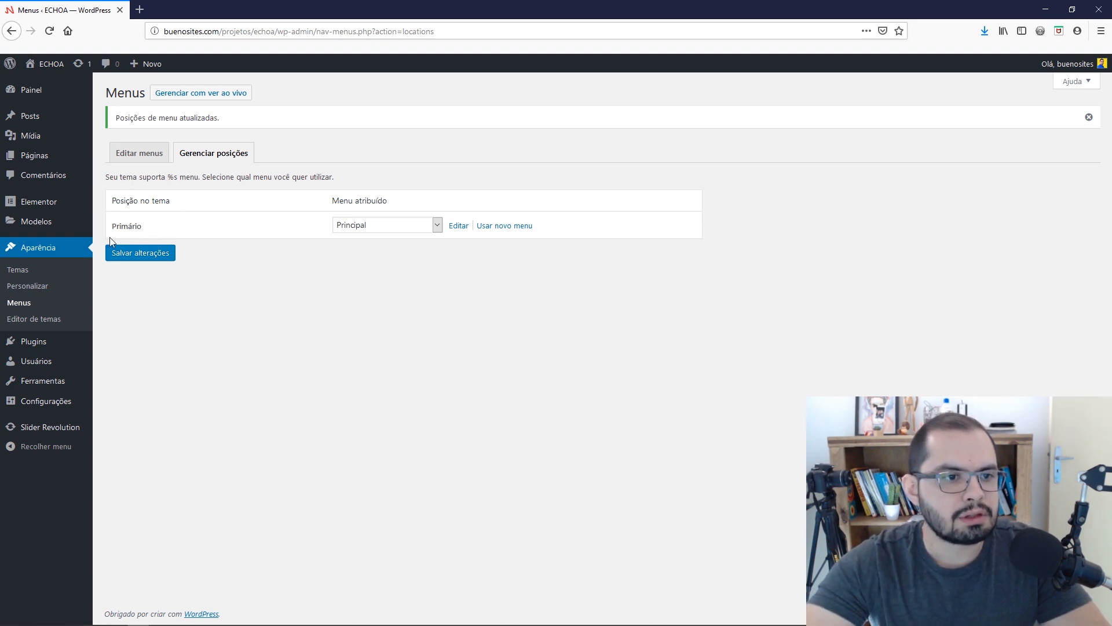
# Create a new Header template named "Cabeçalho" in the Theme Builder.
pyautogui.moveTo(36, 220)
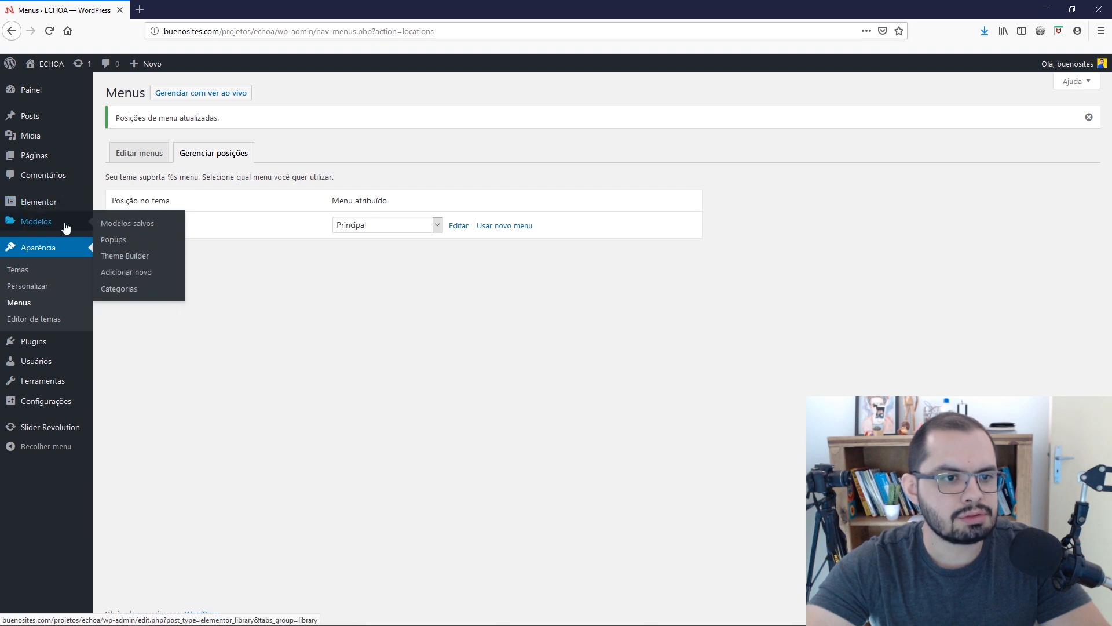
pyautogui.click(124, 257)
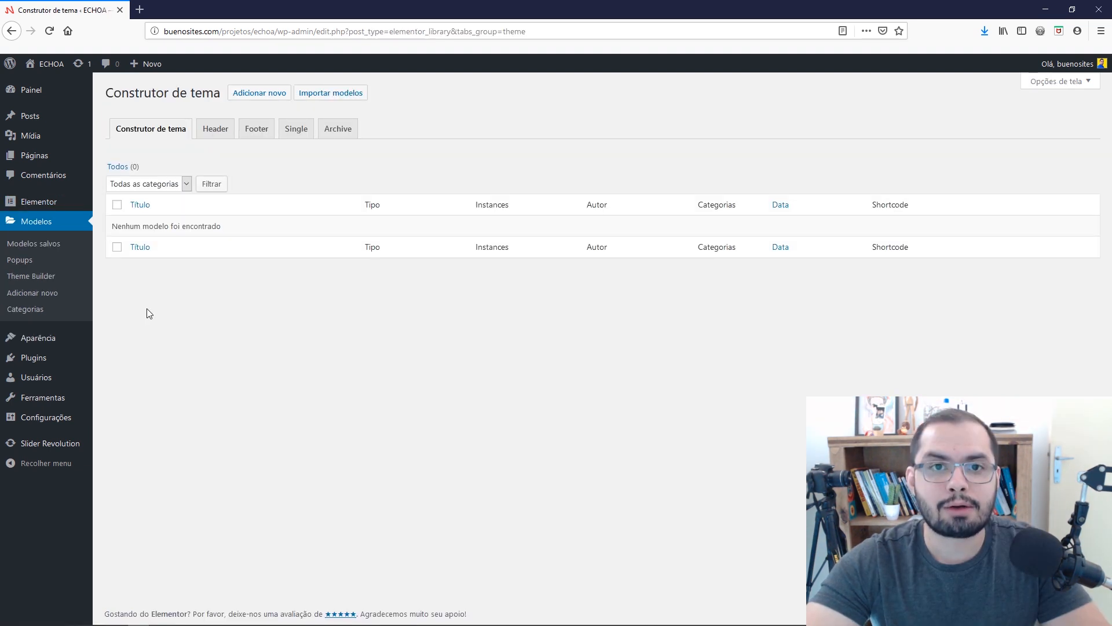
pyautogui.click(212, 135)
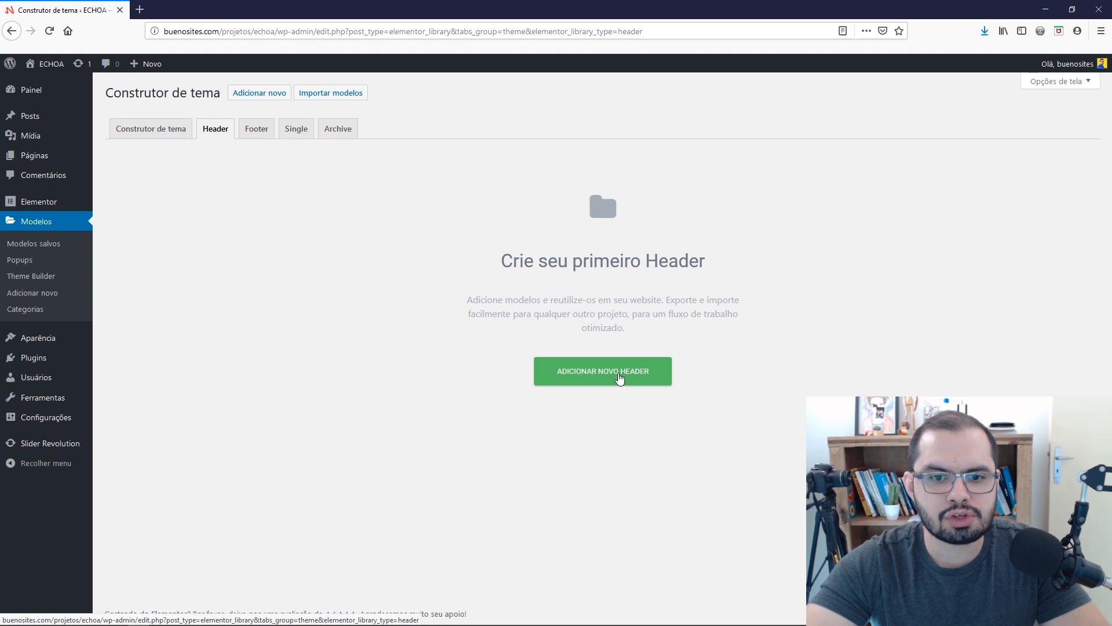
pyautogui.click(619, 379)
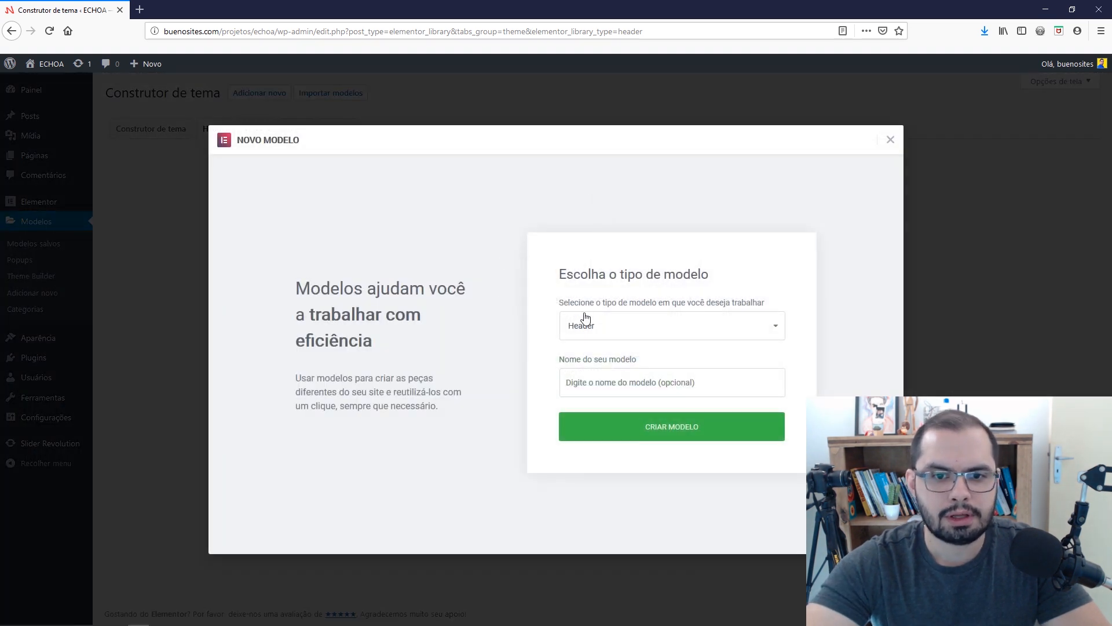
pyautogui.click(595, 379)
pyautogui.write('Ca')
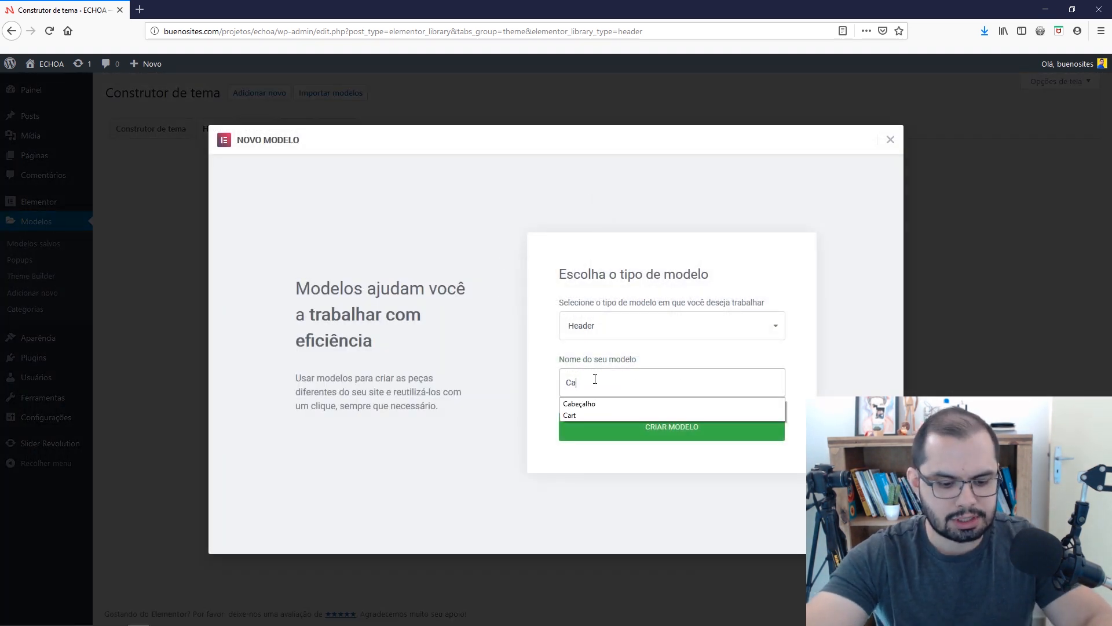
pyautogui.write('beçalho')
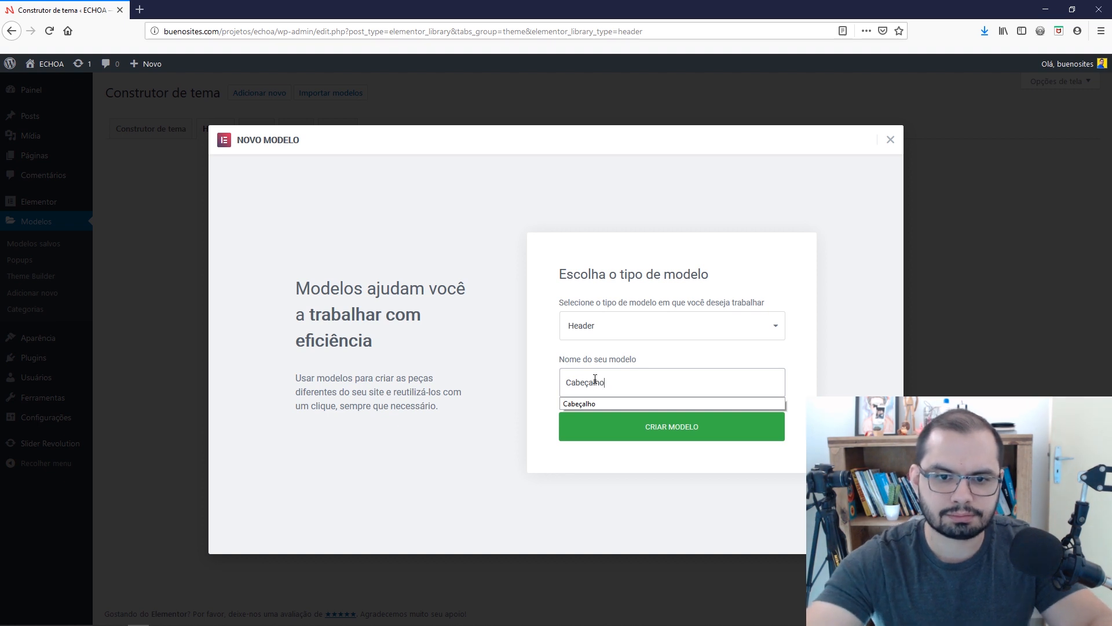
pyautogui.click(636, 429)
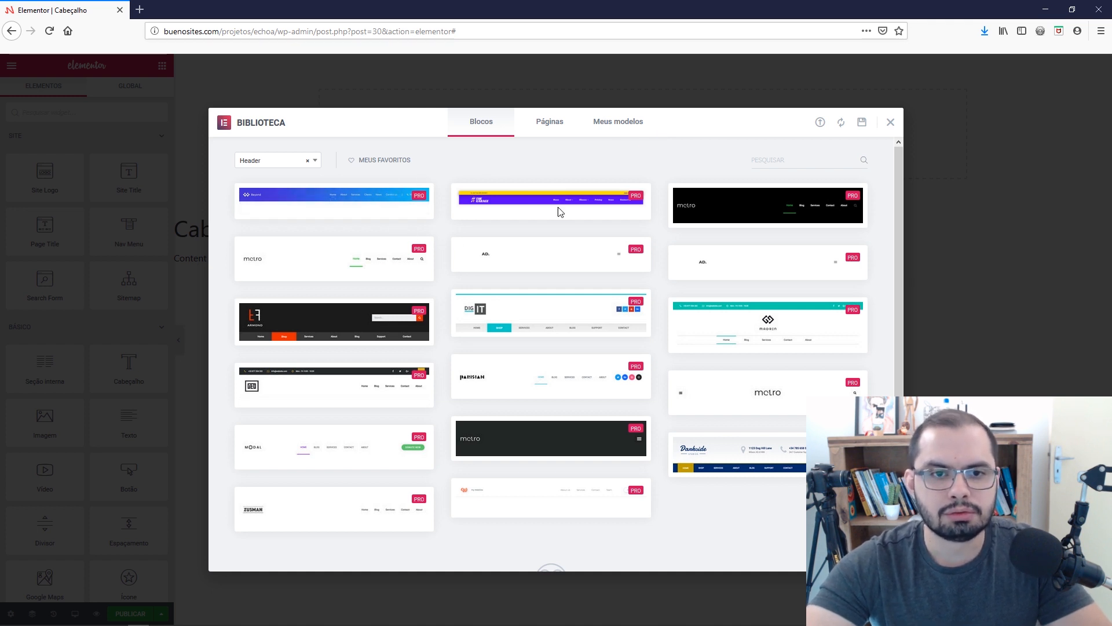
# Look through the library's ready-made header blocks, compare them with the site mockup's header, and close the library.
pyautogui.moveTo(587, 219)
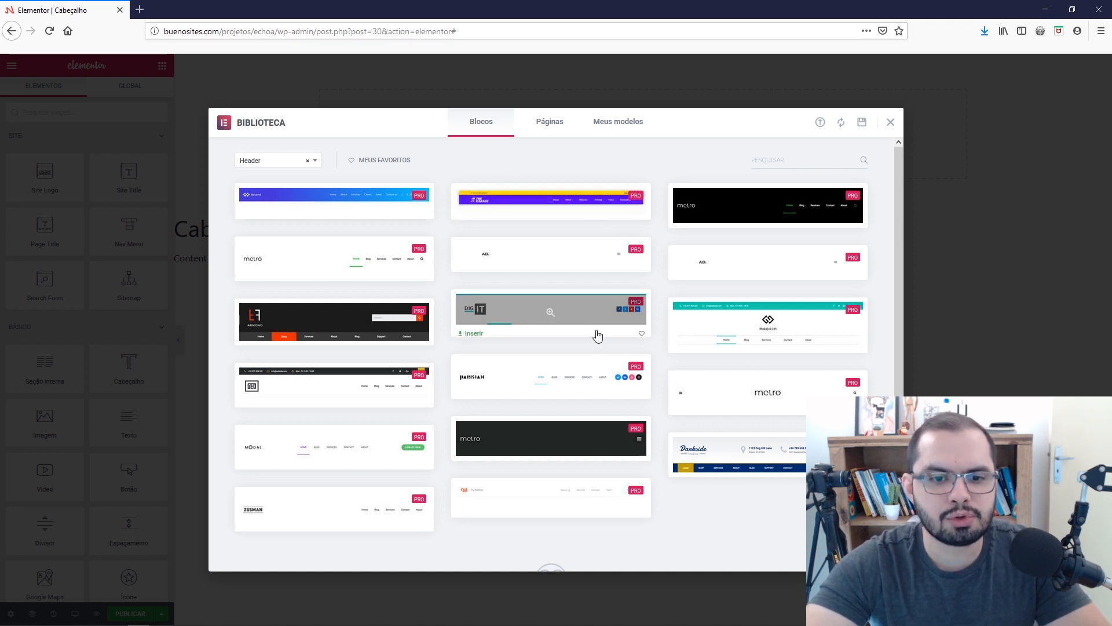
pyautogui.scroll(-2, 597, 334)
pyautogui.scroll(-1, 683, 353)
pyautogui.scroll(3, 761, 365)
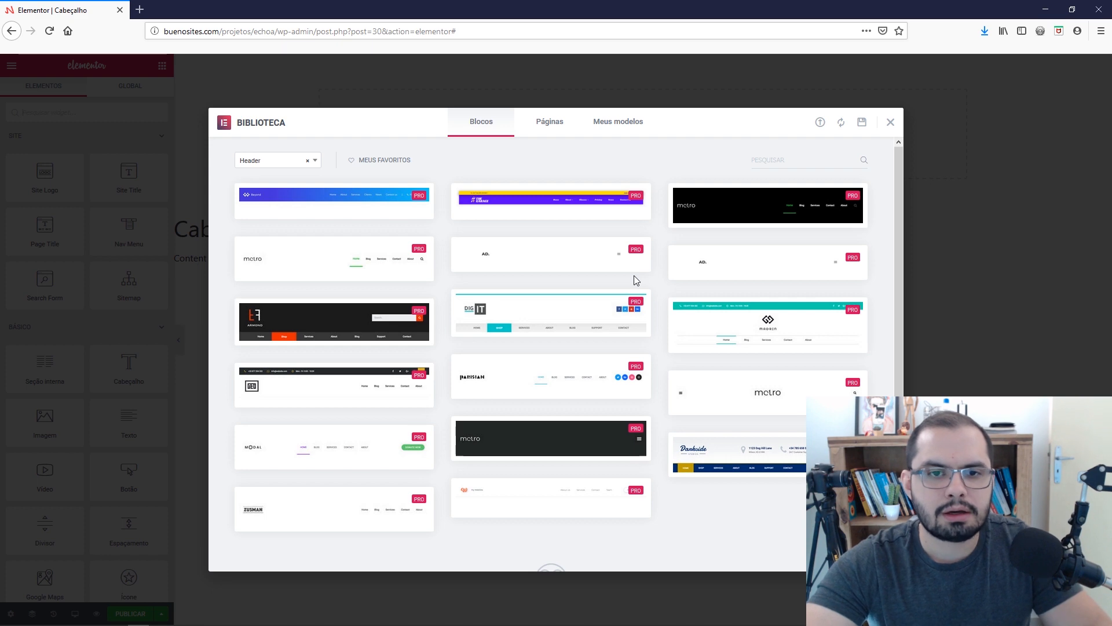
pyautogui.hotkey('alt', 'Tab')
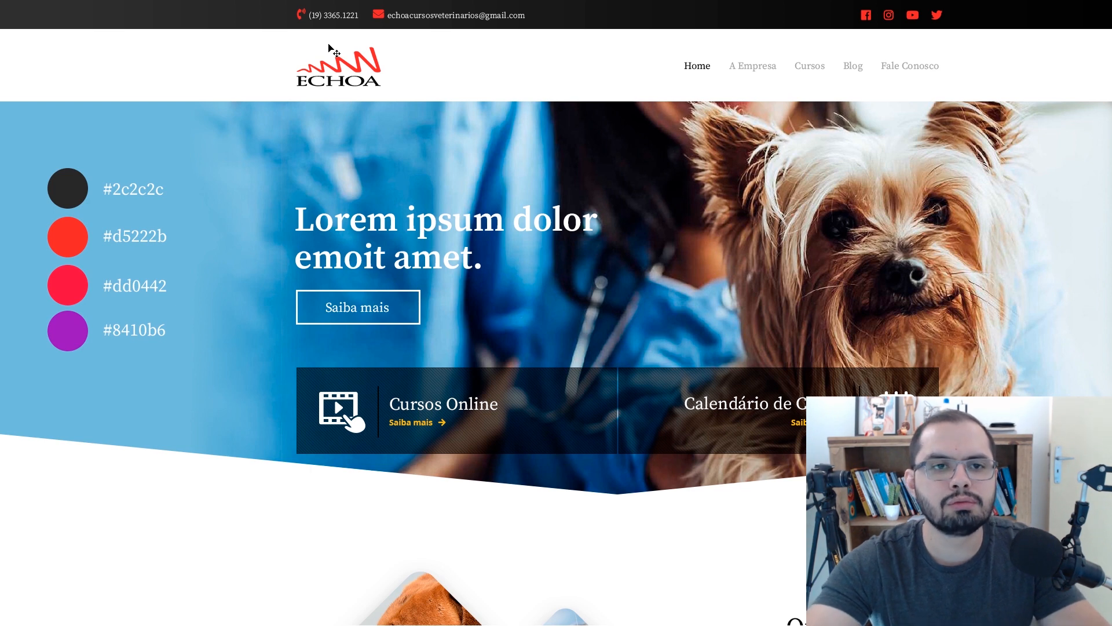
pyautogui.hotkey('alt', 'Tab')
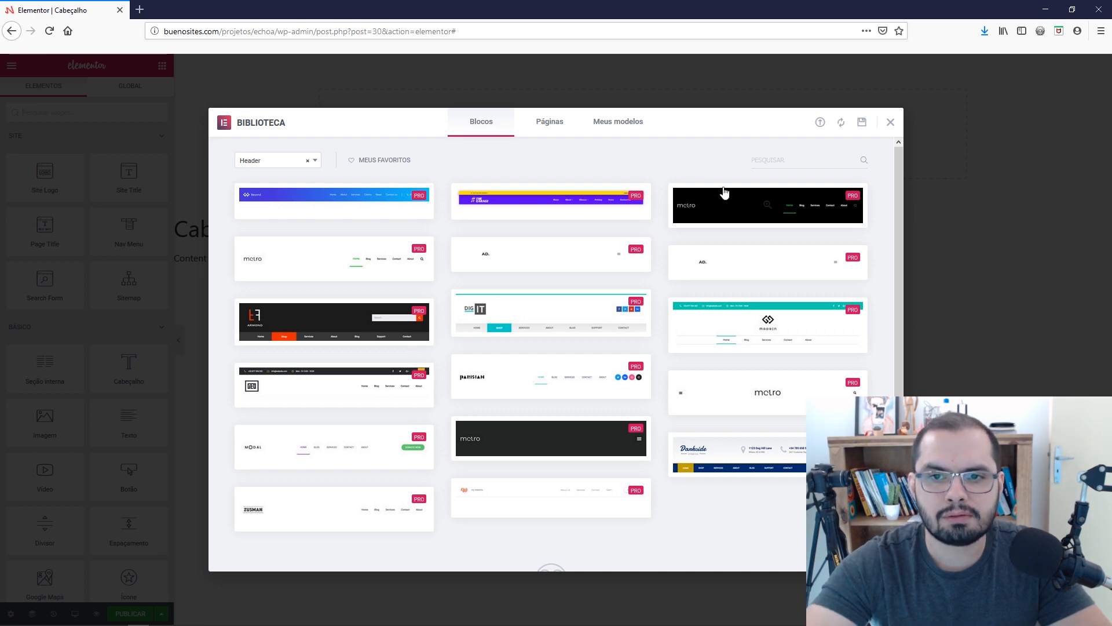
pyautogui.click(891, 122)
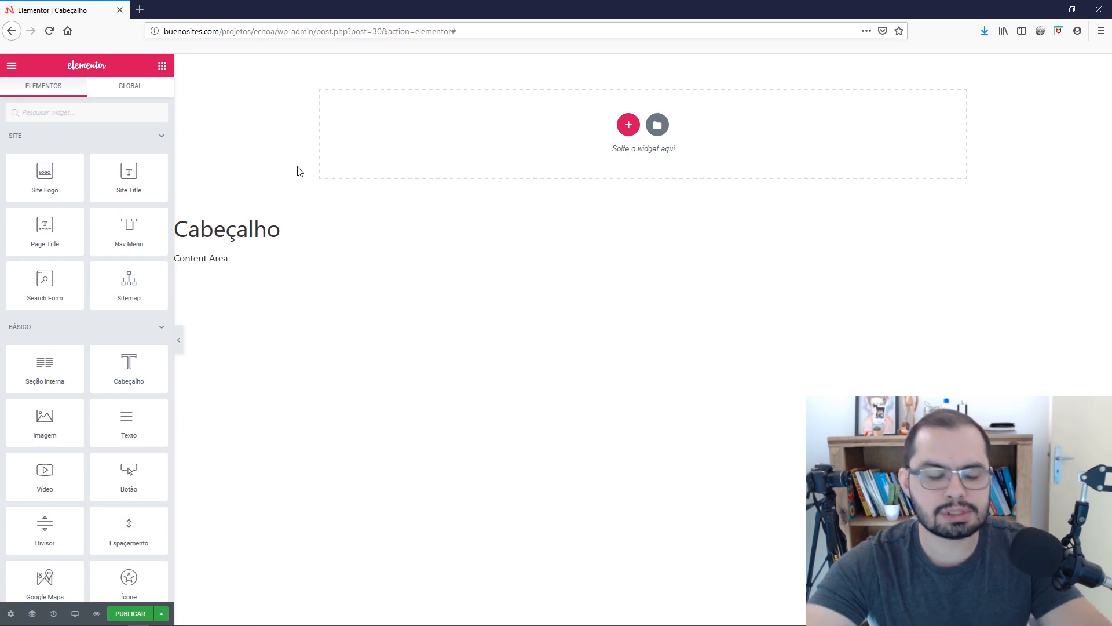
# Check the header in the site mockup, add a section with two equal columns to the template, and duplicate it.
pyautogui.hotkey('alt', 'Tab')
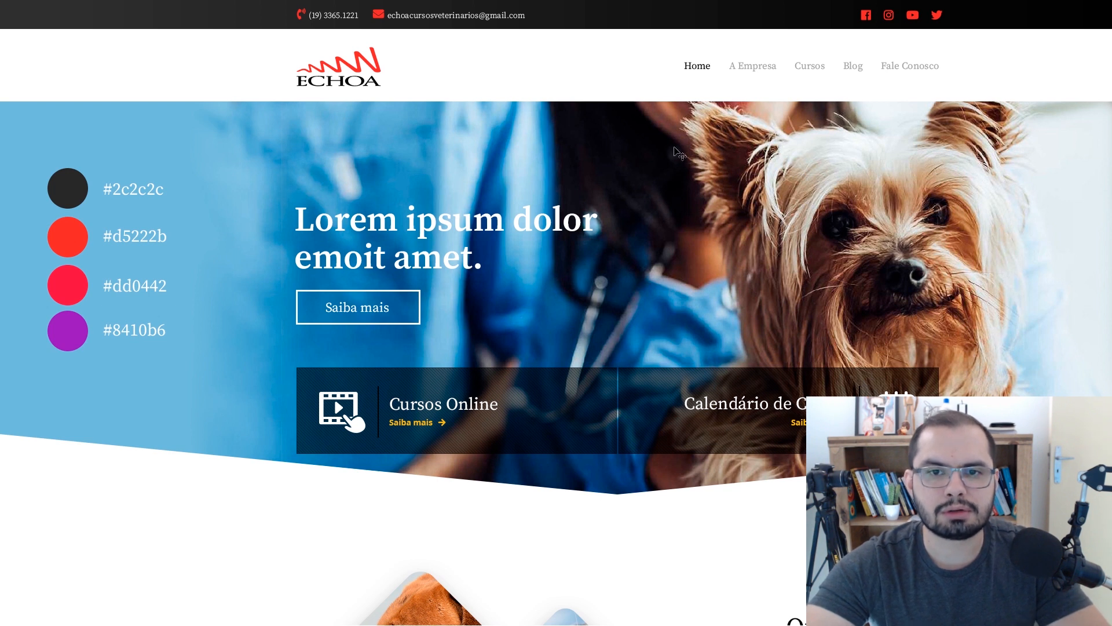
pyautogui.moveTo(675, 154); pyautogui.dragTo(562, 148)
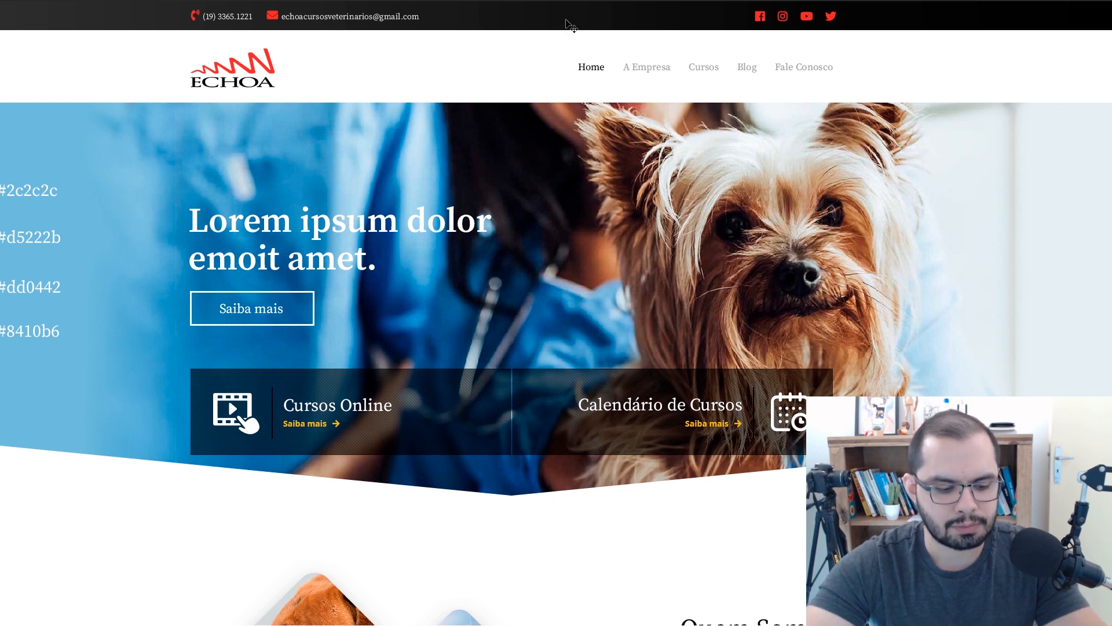
pyautogui.hotkey('alt', 'Tab')
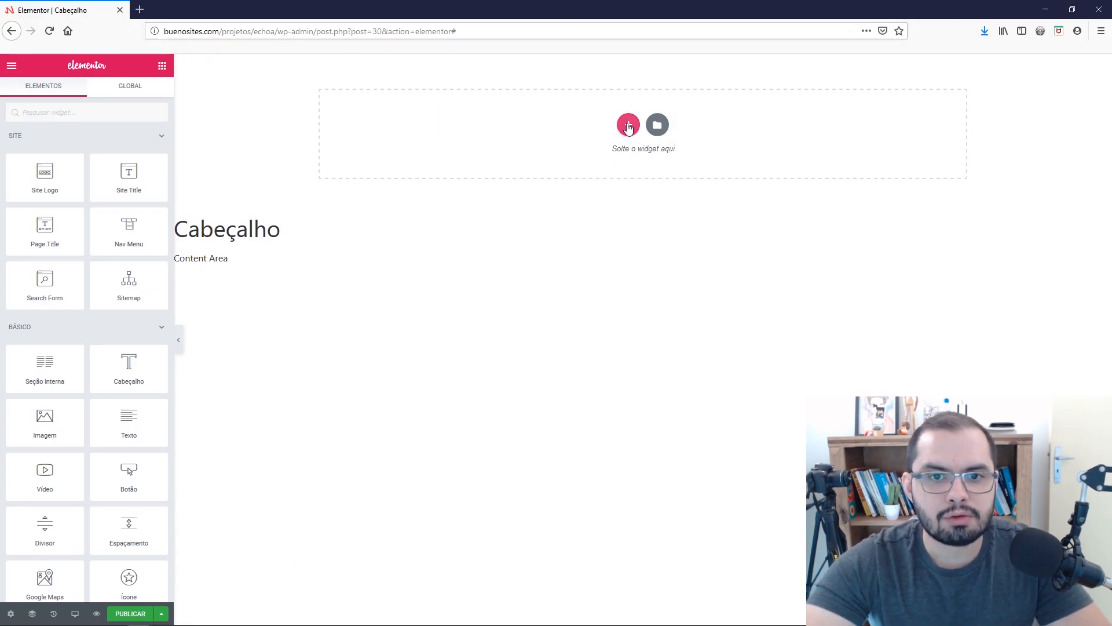
pyautogui.click(628, 124)
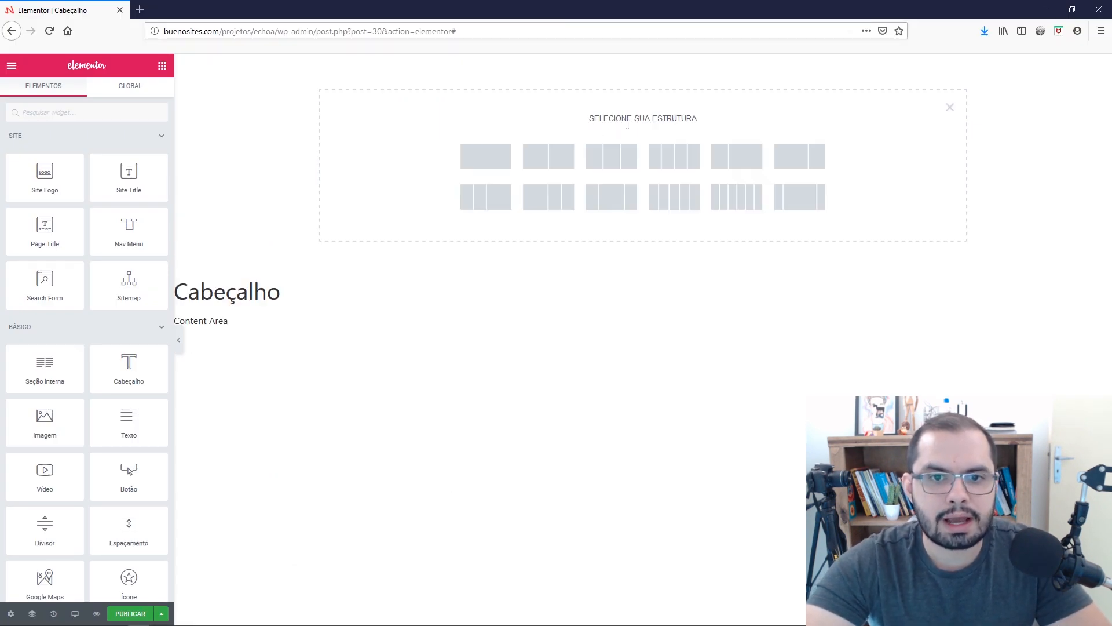
pyautogui.click(541, 168)
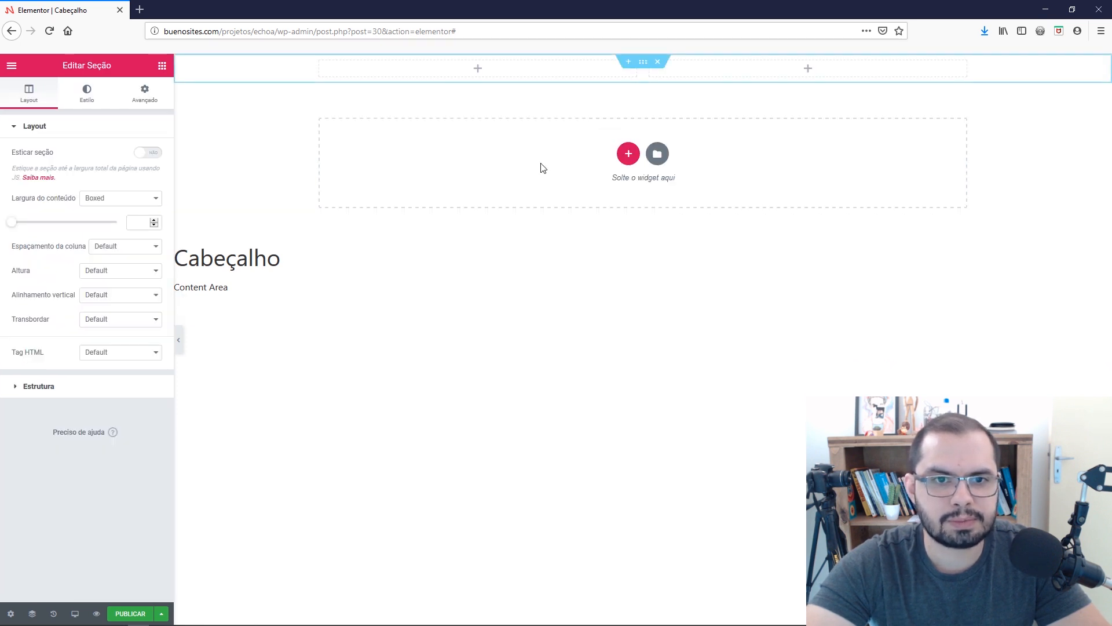
pyautogui.rightClick(645, 65)
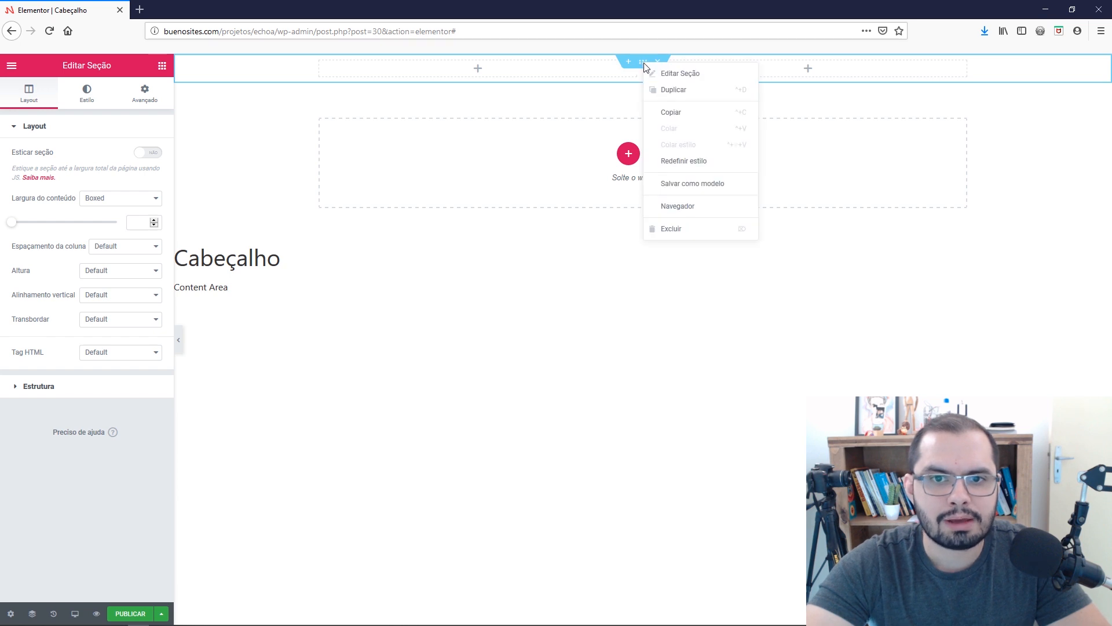
pyautogui.click(679, 93)
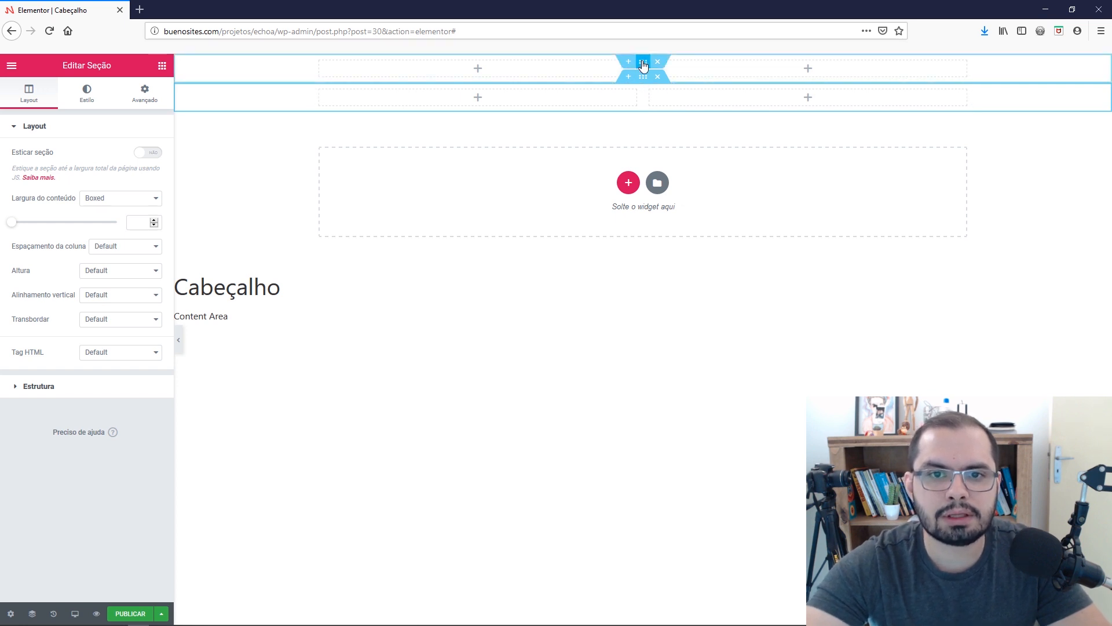
# Set the vertical alignment of the upper two-column section to Meio.
pyautogui.rightClick(642, 61)
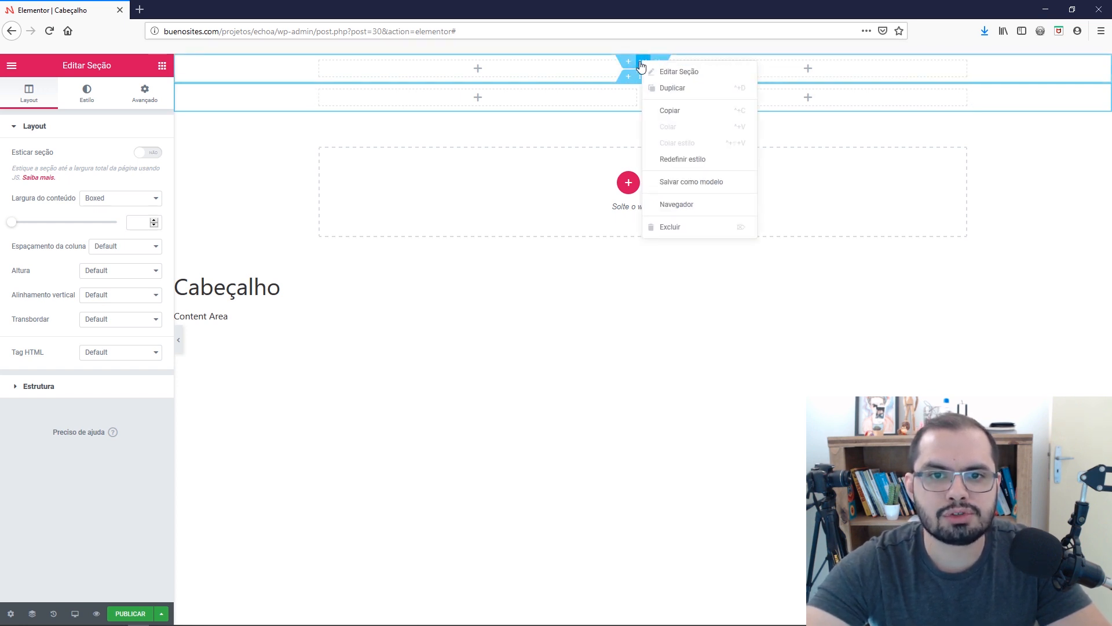
pyautogui.click(660, 73)
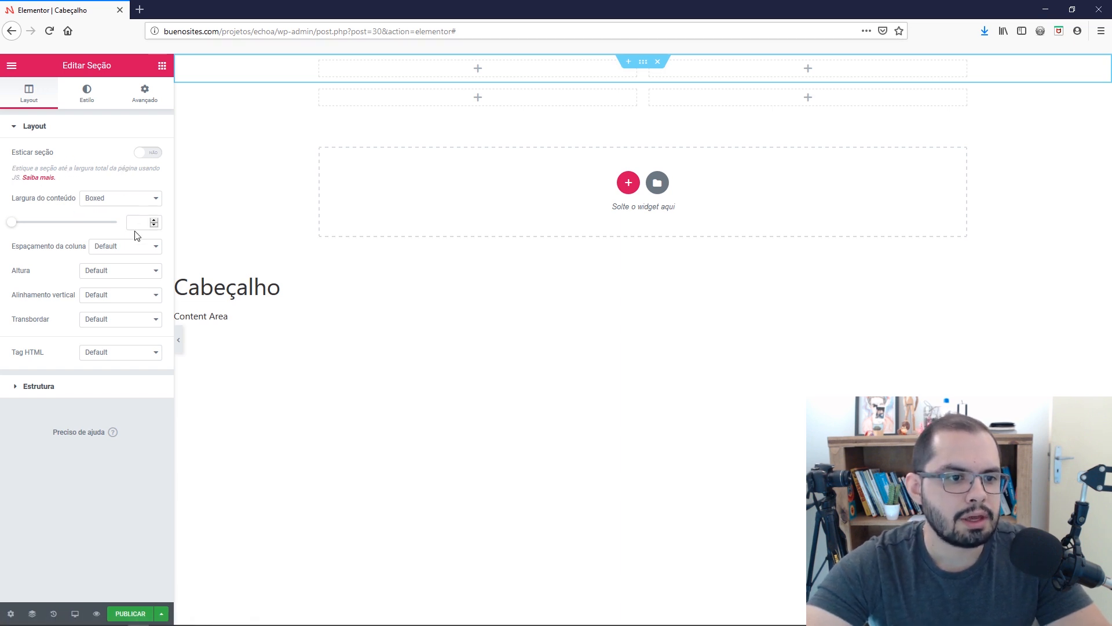
pyautogui.click(95, 305)
pyautogui.click(105, 332)
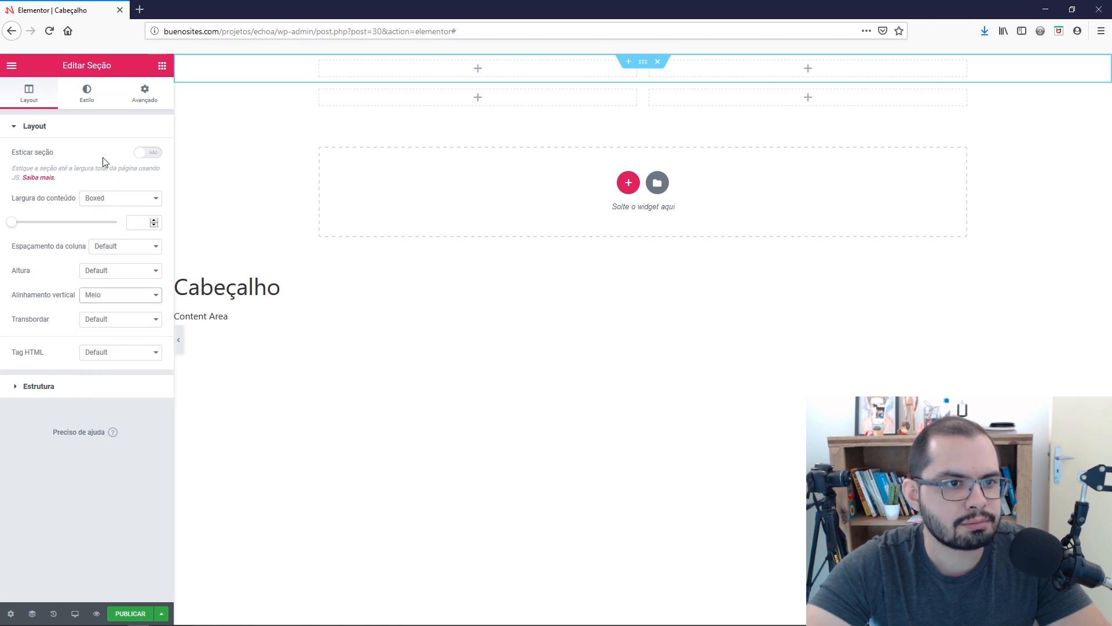
# Give the upper section a gradient background with a near-black first colour.
pyautogui.click(87, 105)
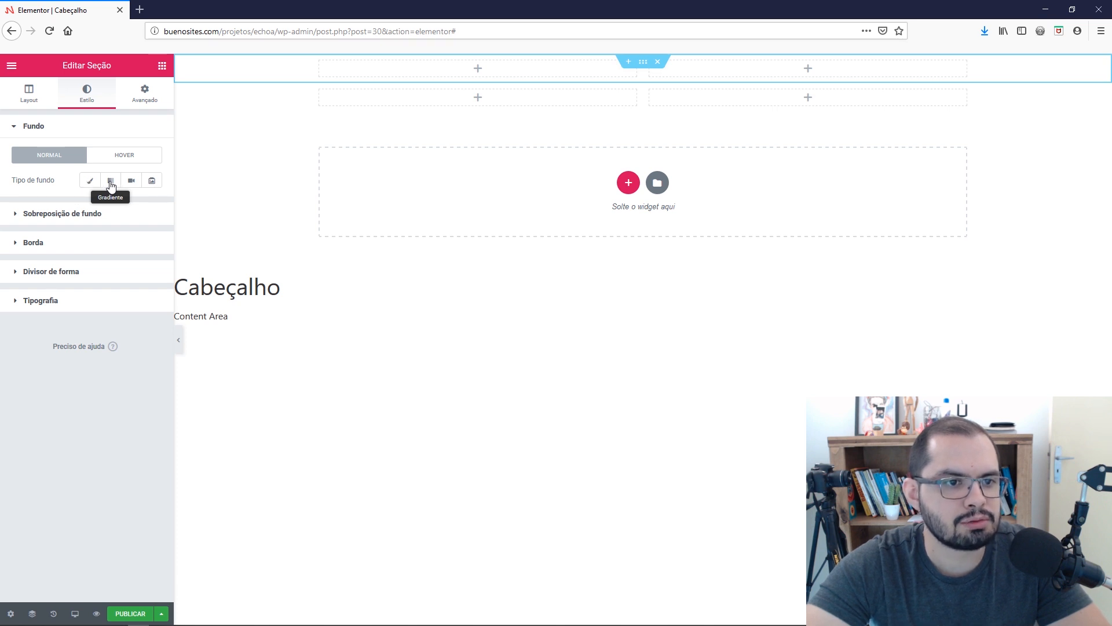
pyautogui.click(111, 184)
pyautogui.click(143, 206)
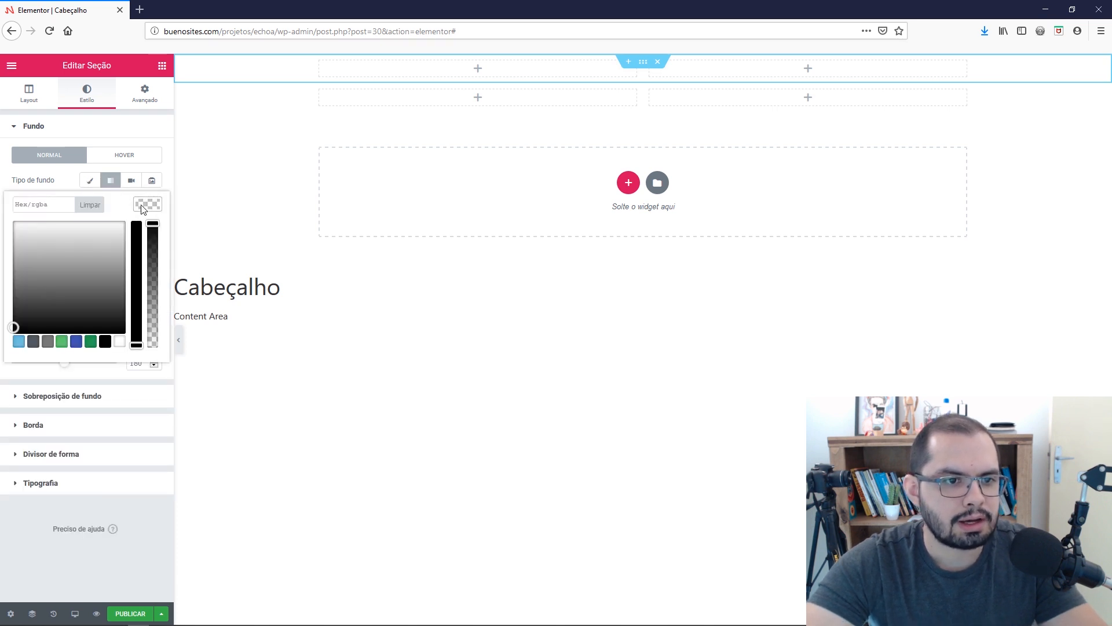
pyautogui.moveTo(40, 306); pyautogui.dragTo(3, 325)
pyautogui.click(3, 324)
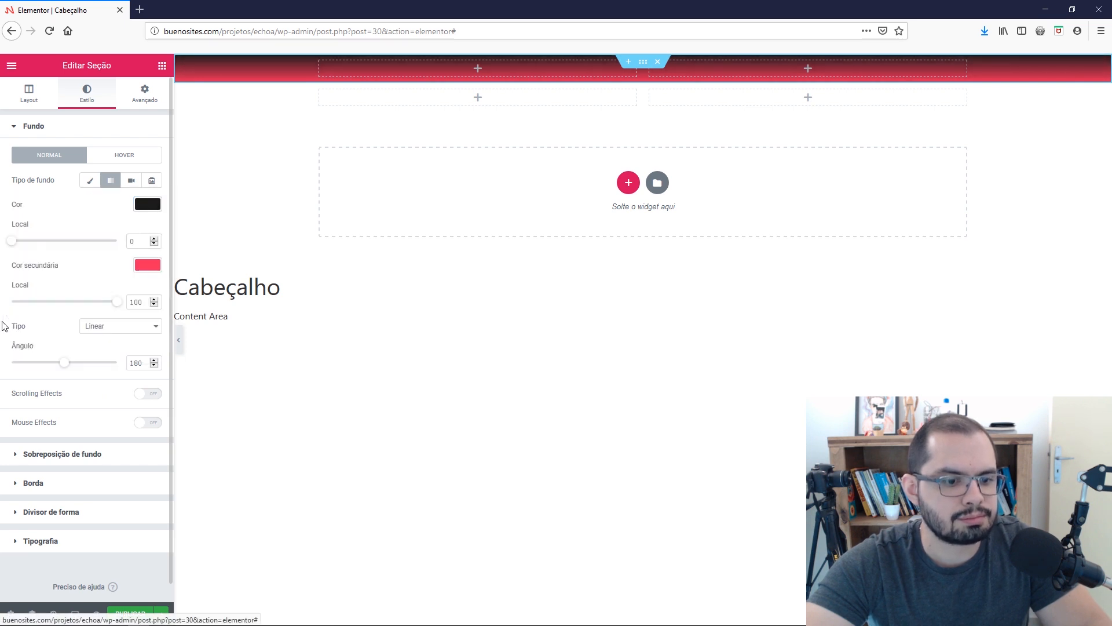
# Check the colour palette in the site mockup and set the gradient's first colour to #2c2c2c.
pyautogui.hotkey('alt', 'Tab')
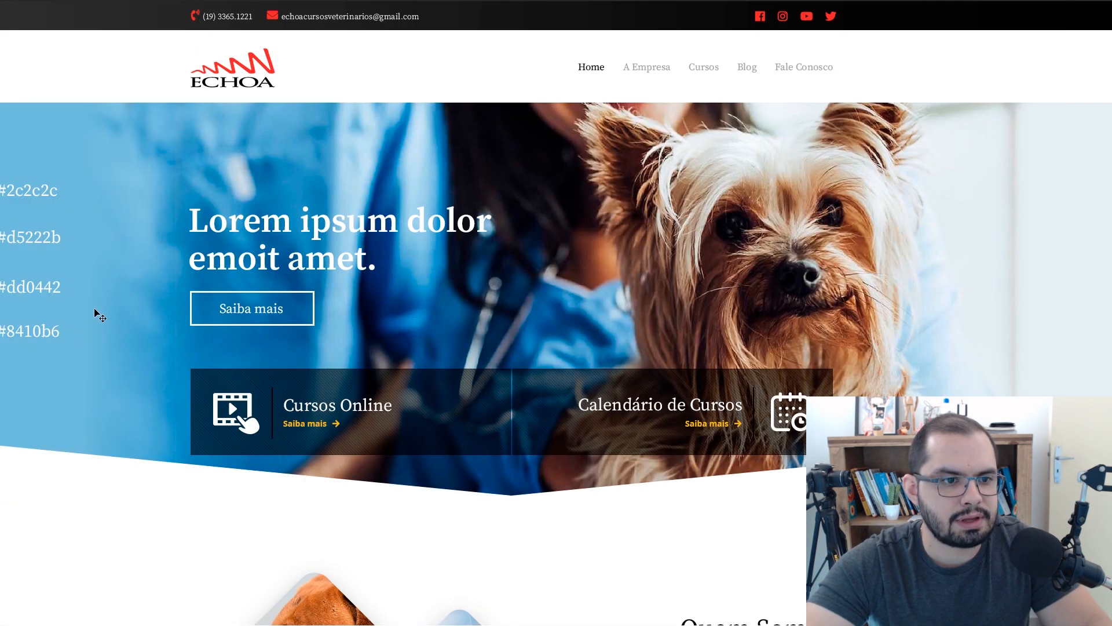
pyautogui.moveTo(91, 300); pyautogui.dragTo(306, 305)
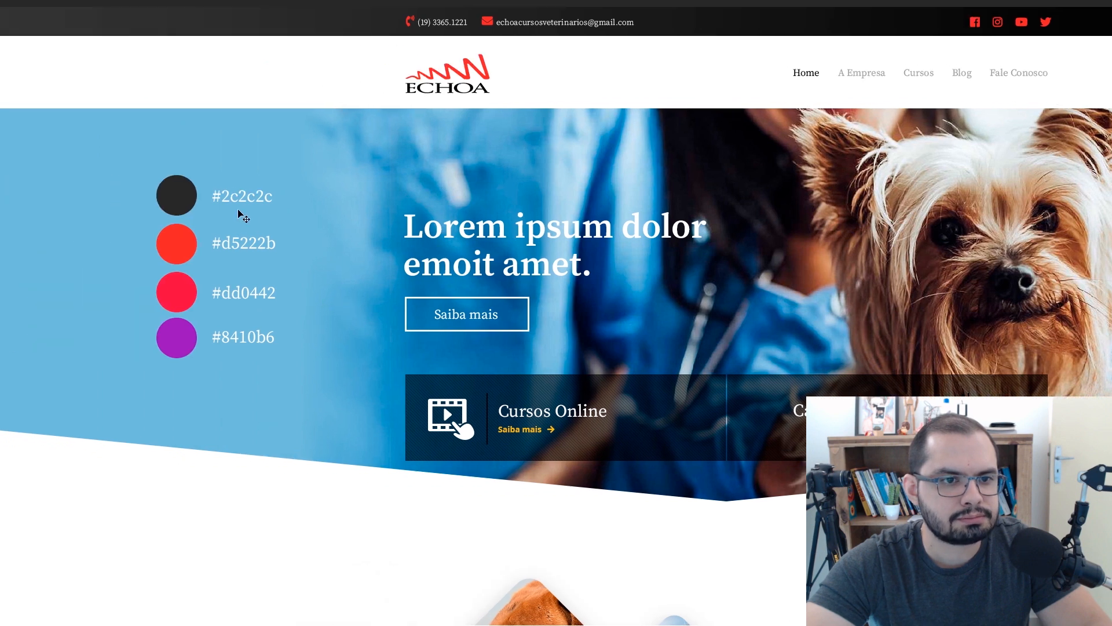
pyautogui.hotkey('alt', 'Tab')
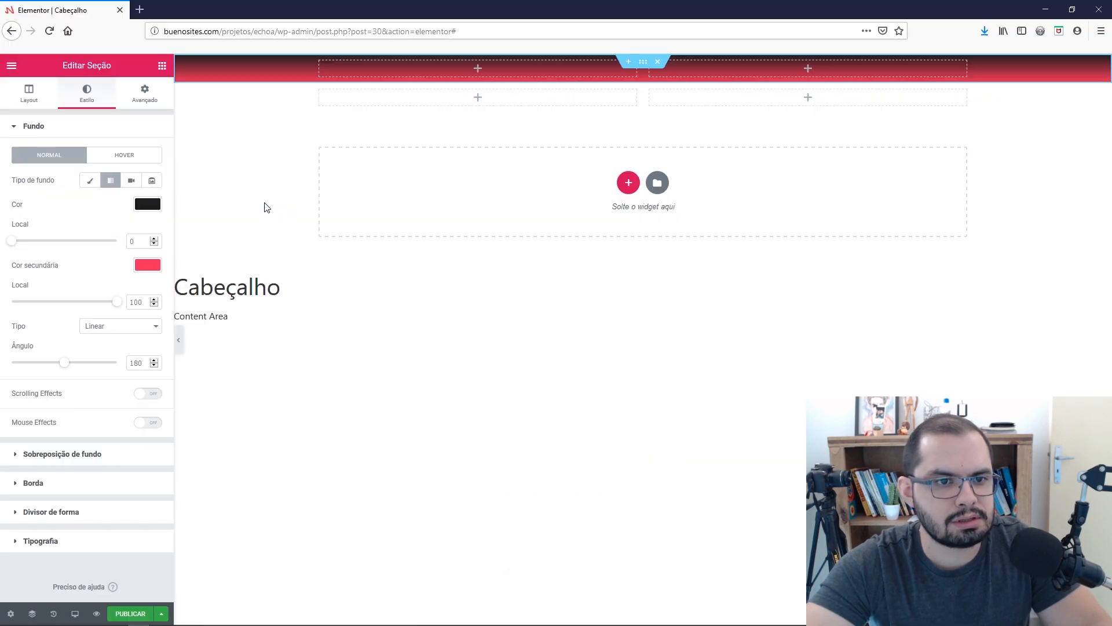
pyautogui.click(148, 204)
pyautogui.tripleClick(41, 204)
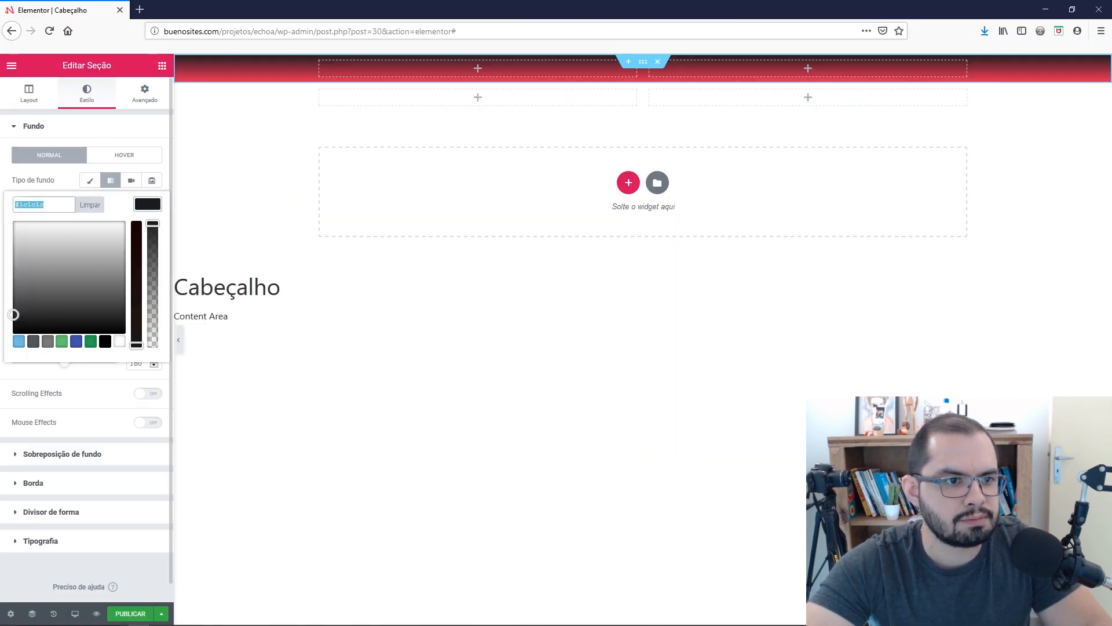
pyautogui.write('#2c2c2c')
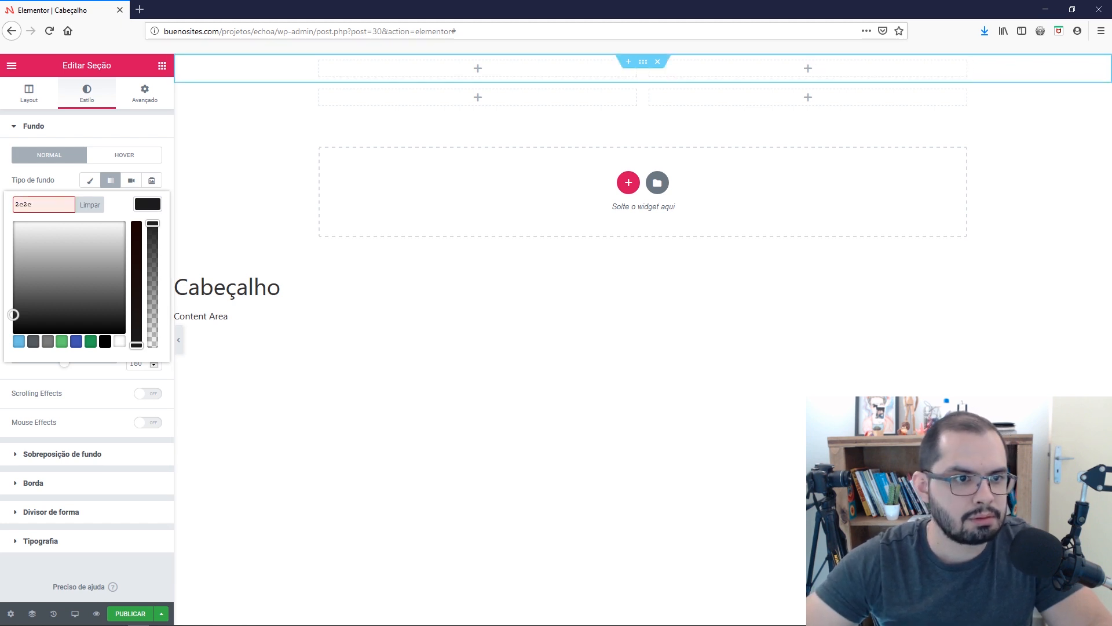
pyautogui.click(148, 209)
# Set the gradient's secondary colour to black and its angle to 90.
pyautogui.click(146, 270)
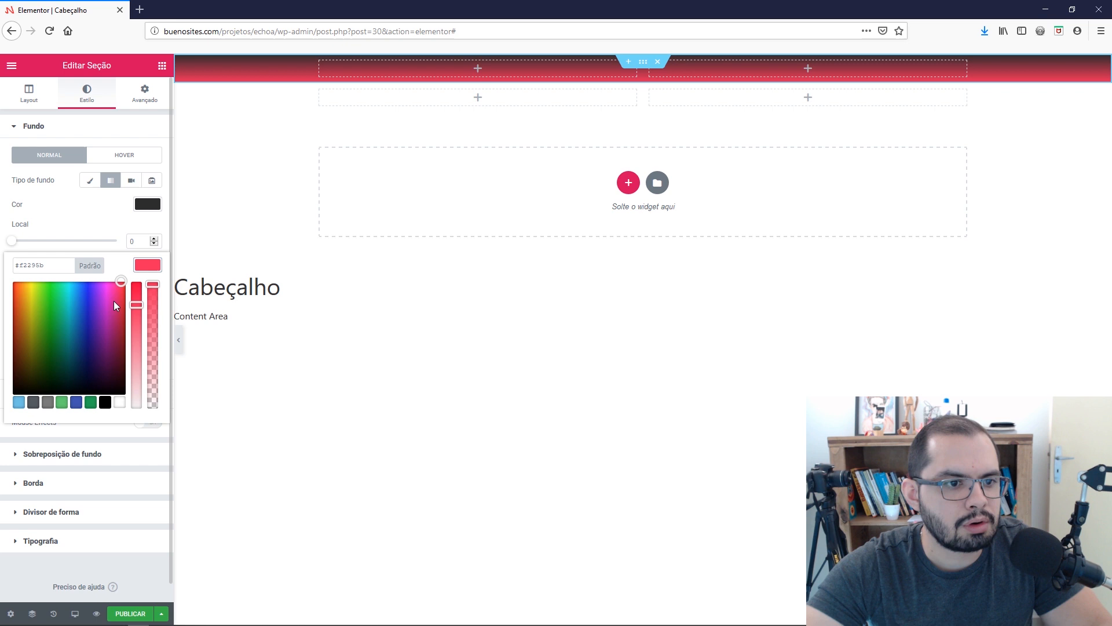
pyautogui.click(104, 403)
pyautogui.click(147, 265)
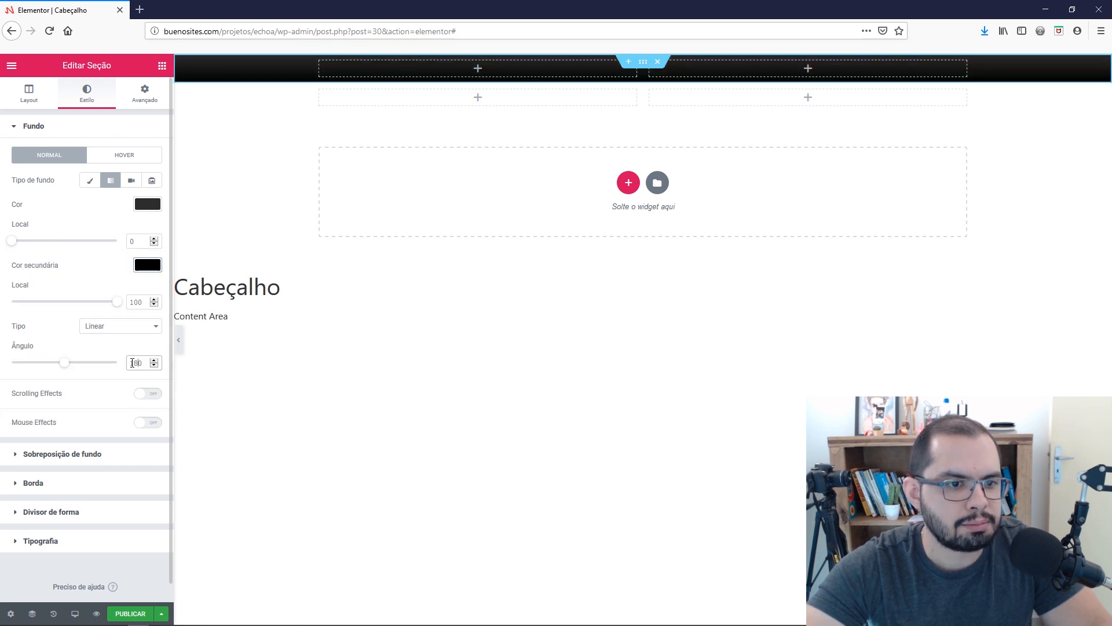
pyautogui.doubleClick(133, 363)
pyautogui.write('90')
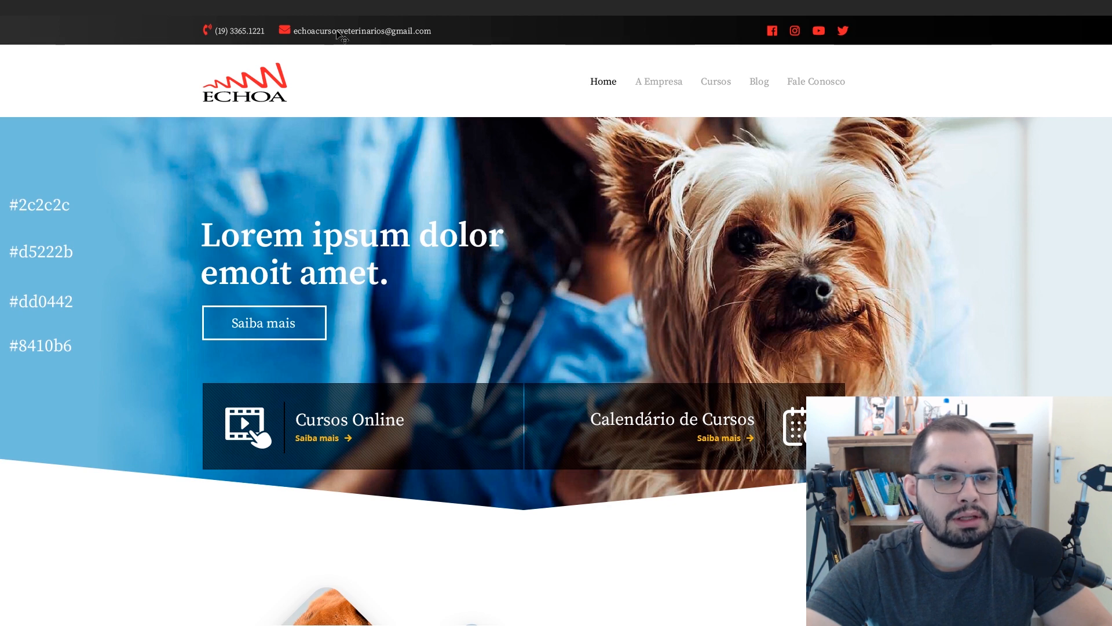
# Back in Elementor, add a Lista de Ícones widget to the first column of the dark upper section.
pyautogui.hotkey('alt', 'Tab')
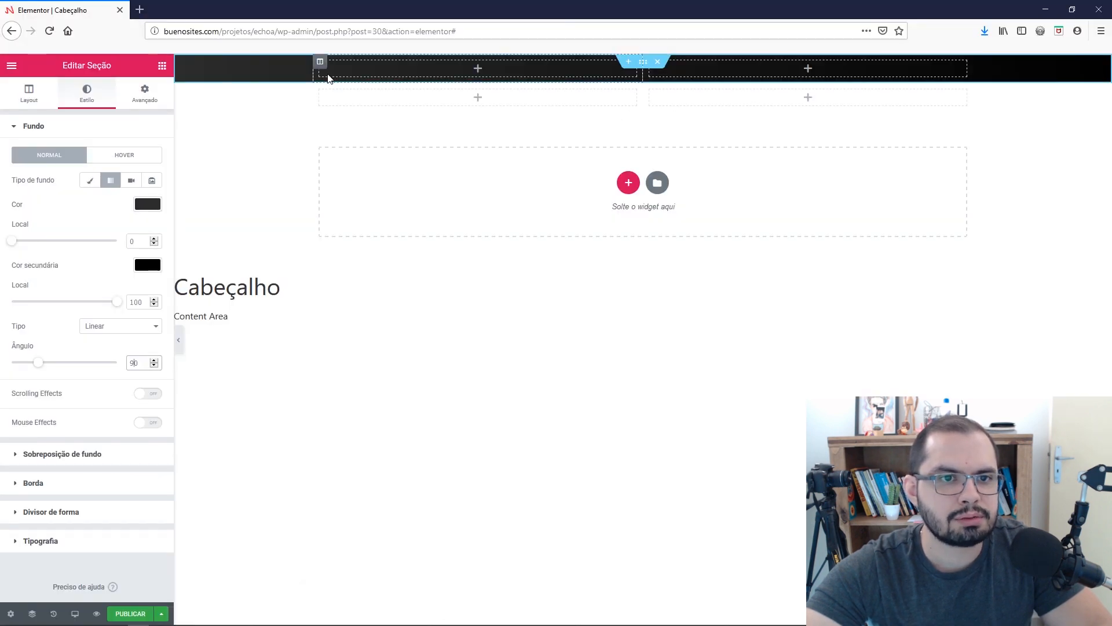
pyautogui.click(162, 68)
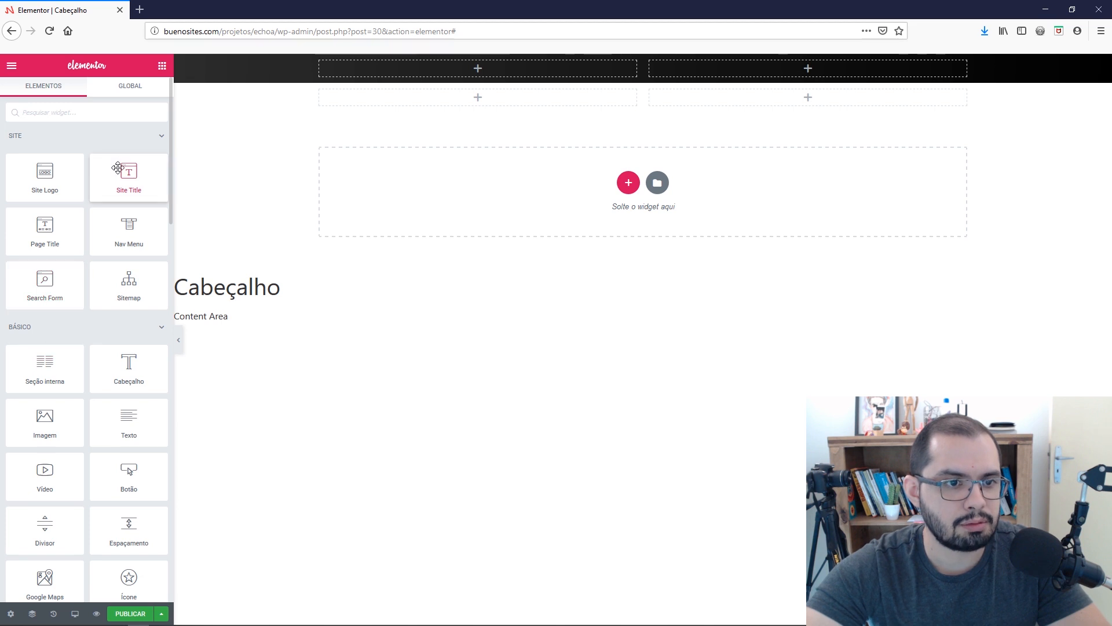
pyautogui.scroll(-1, 121, 199)
pyautogui.scroll(1, 122, 199)
pyautogui.click(78, 114)
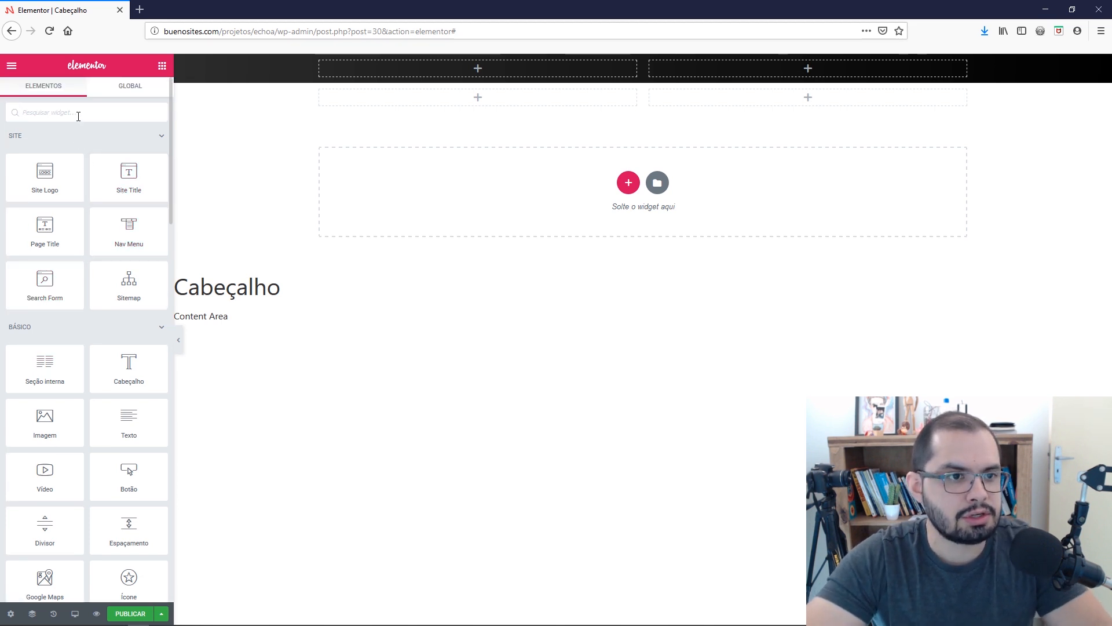
pyautogui.write('lis')
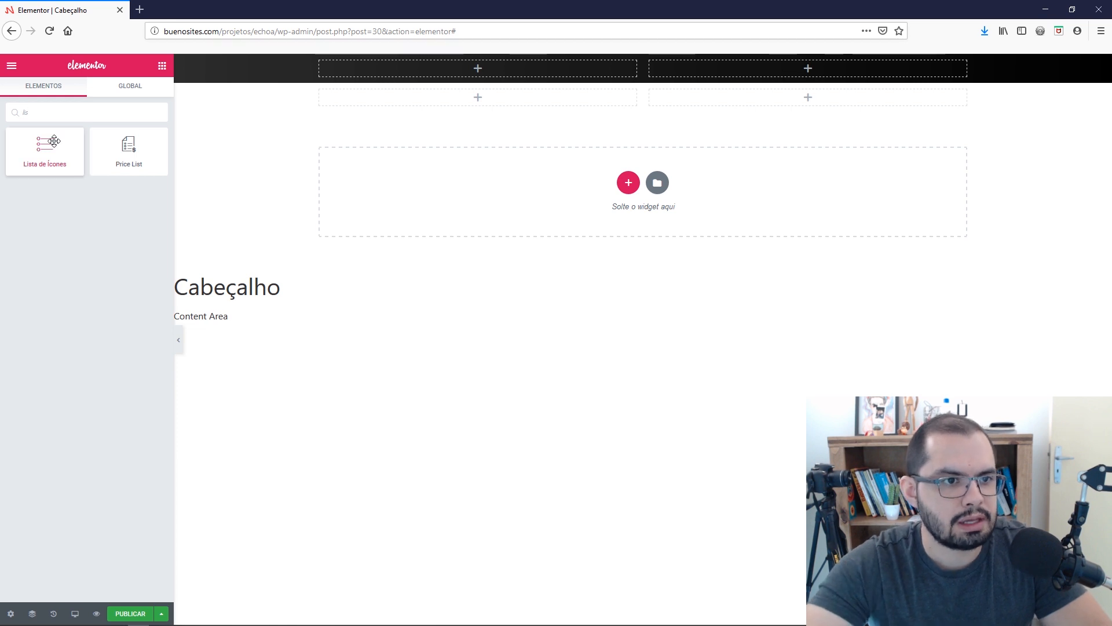
pyautogui.moveTo(44, 144); pyautogui.dragTo(365, 67)
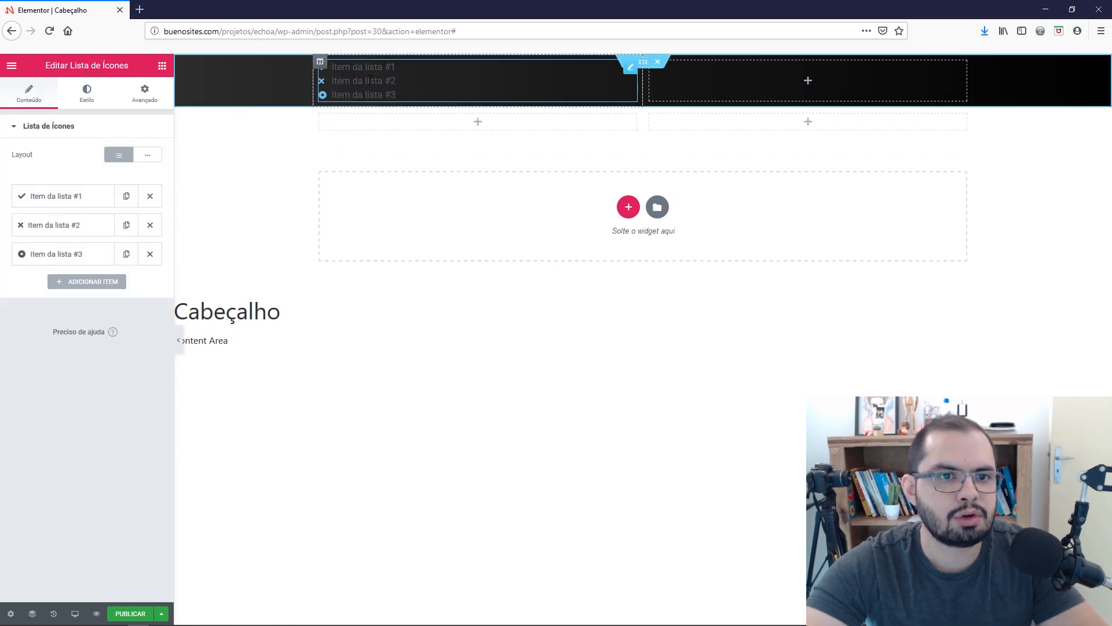
# Set the icon list's layout to Em linha and remove its third item.
pyautogui.click(146, 159)
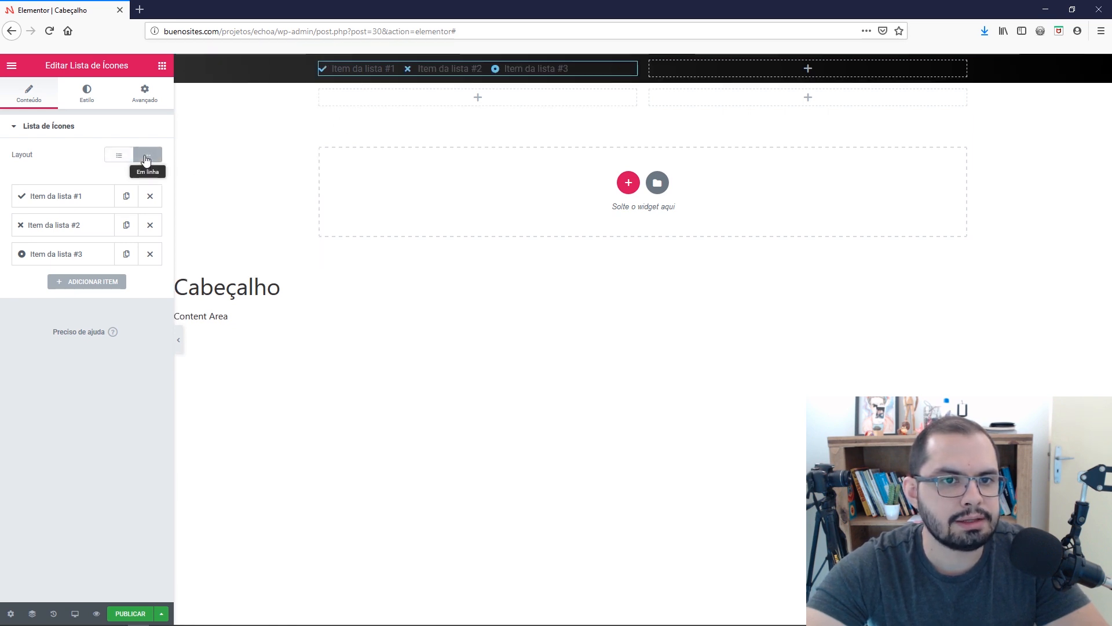
pyautogui.click(149, 257)
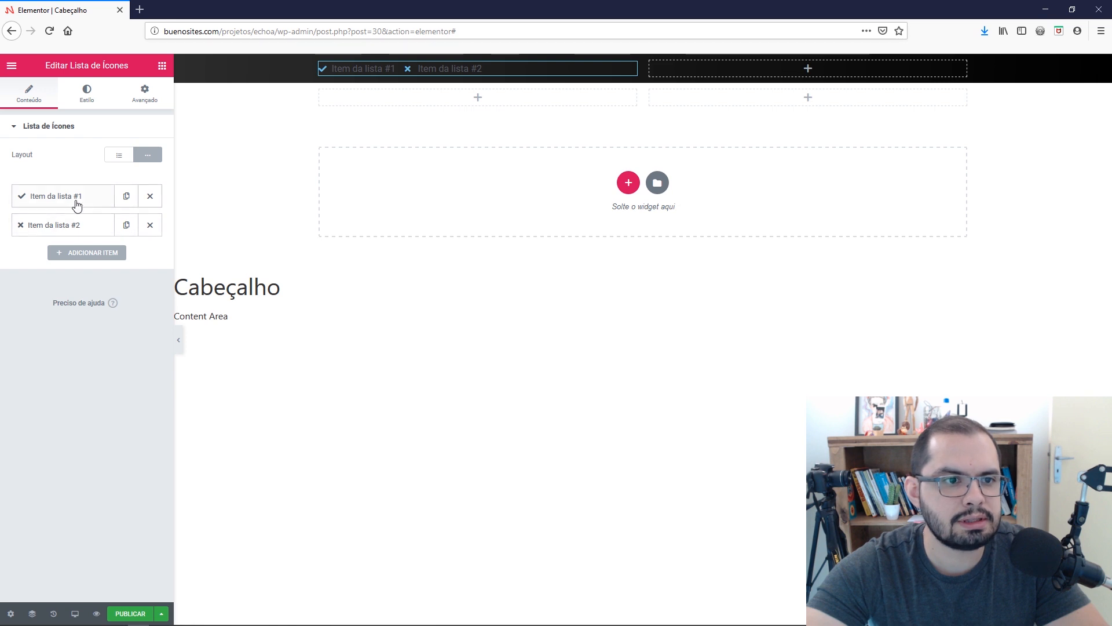
# Replace the first list item's text with the company phone number copied from the site mockup, using a hyphen as separator.
pyautogui.click(78, 198)
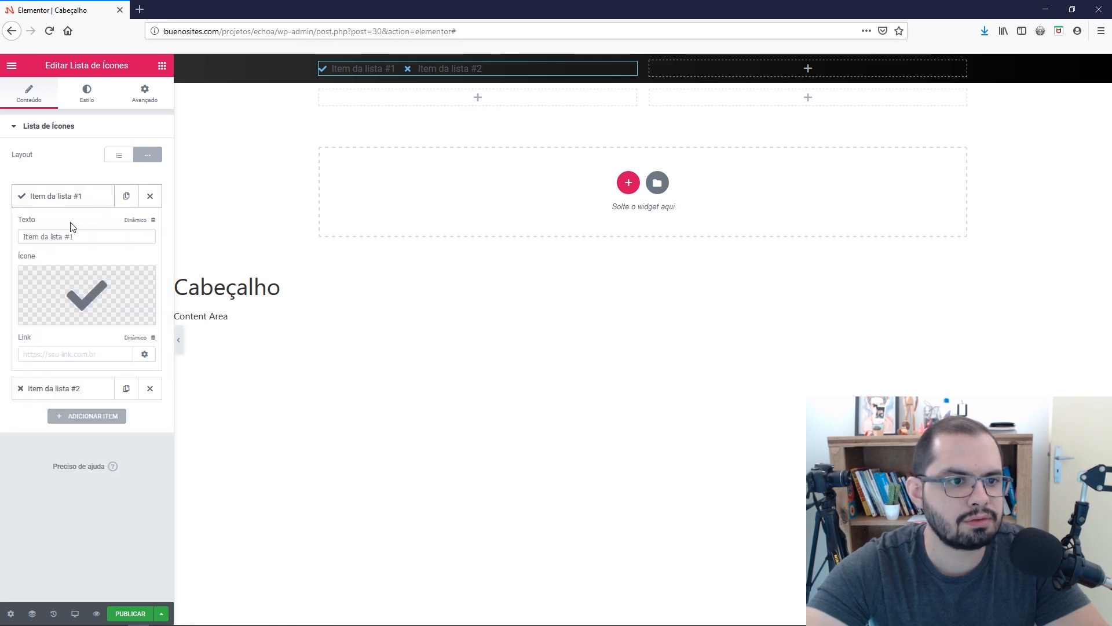
pyautogui.moveTo(81, 237); pyautogui.dragTo(15, 236)
pyautogui.write('(')
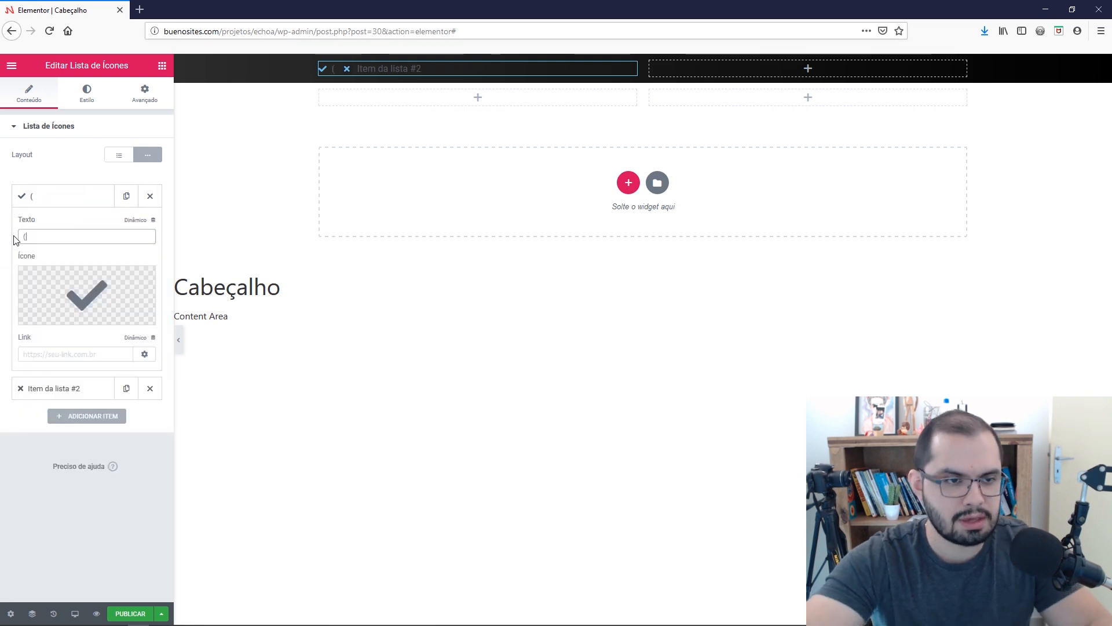
pyautogui.write('12)')
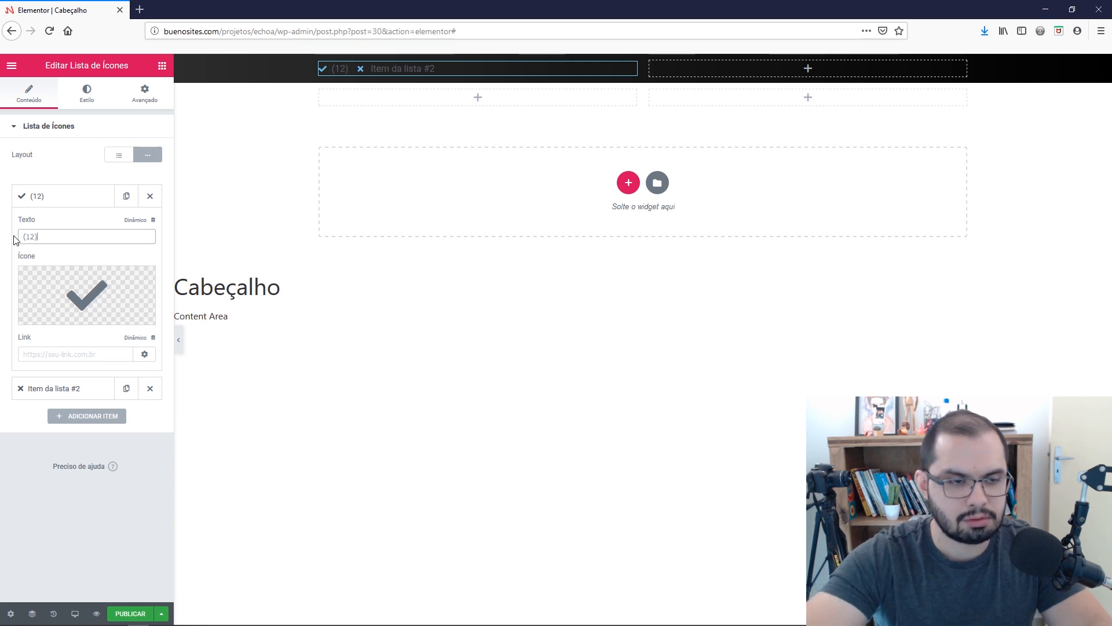
pyautogui.hotkey('alt', 'Tab')
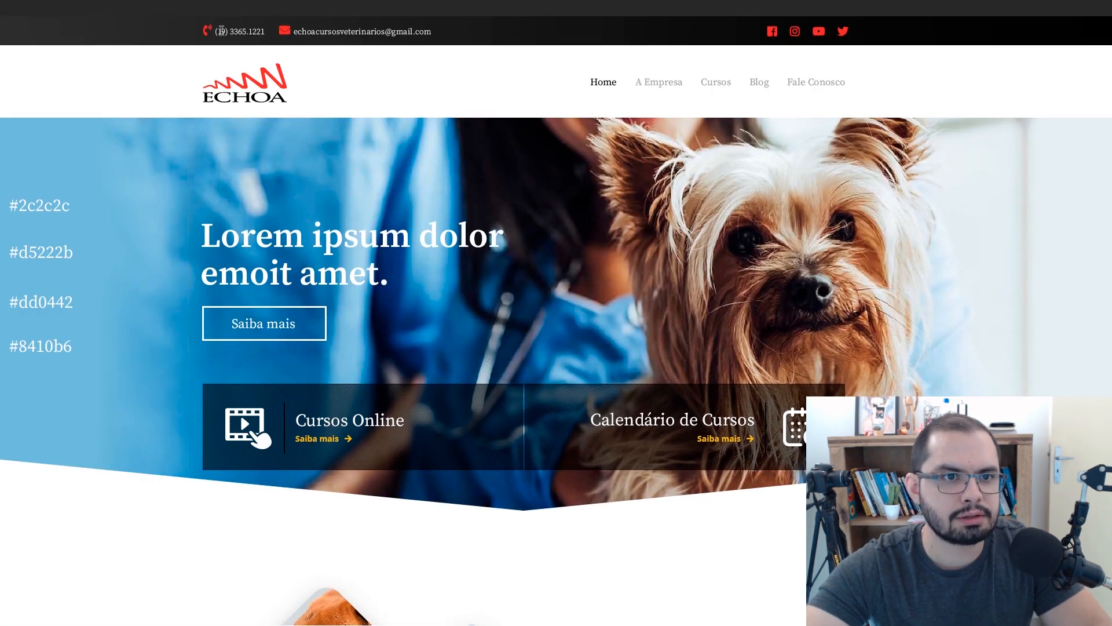
pyautogui.moveTo(216, 31); pyautogui.dragTo(266, 32)
pyautogui.hotkey('ctrl', 'c')
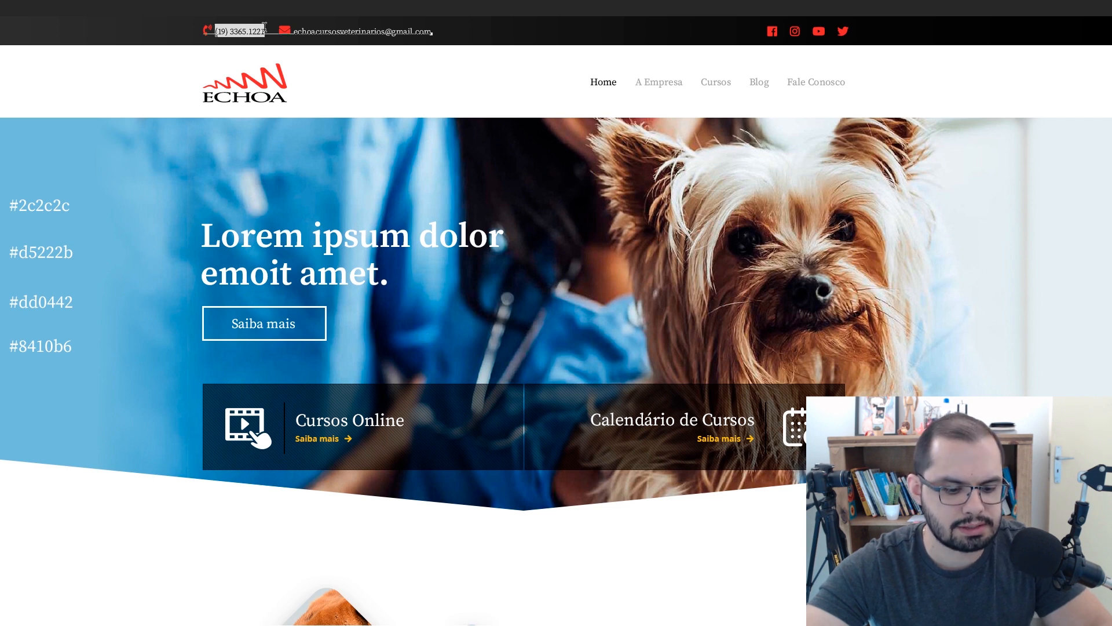
pyautogui.hotkey('alt', 'Tab')
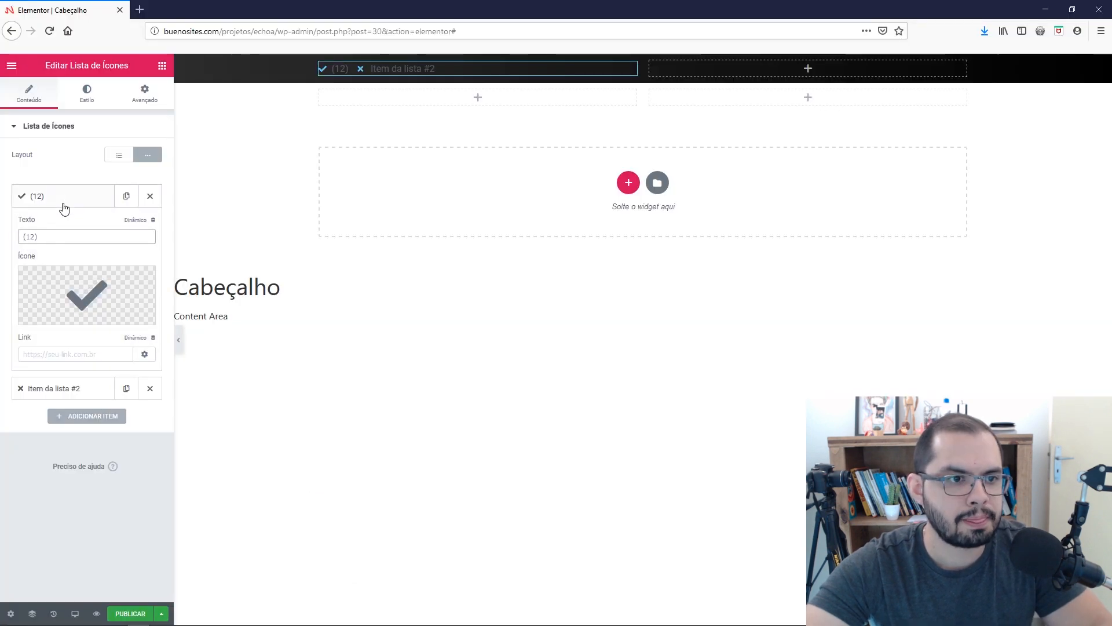
pyautogui.moveTo(41, 236); pyautogui.dragTo(15, 238)
pyautogui.hotkey('ctrl', 'v')
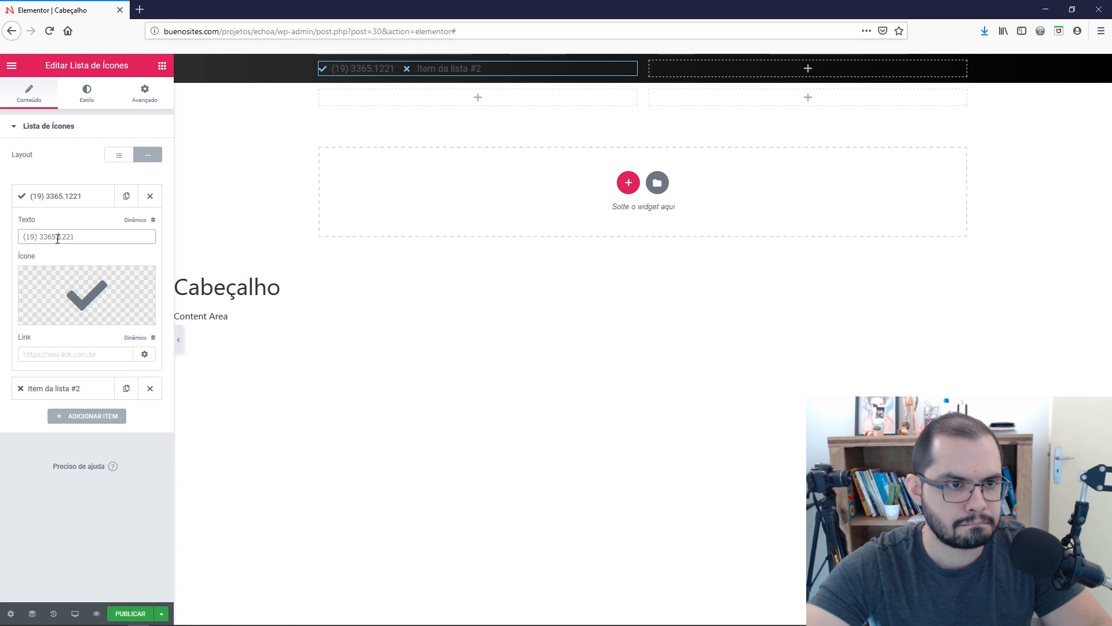
# Replace the second list item's text with the company e-mail address copied from the site mockup.
pyautogui.hotkey('alt', 'Tab')
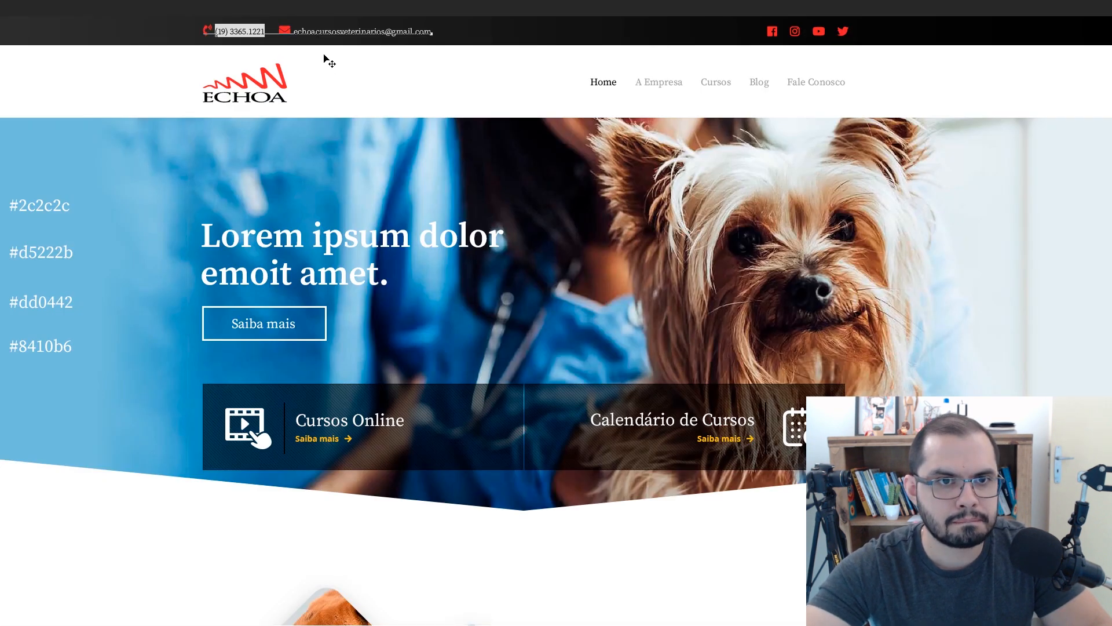
pyautogui.moveTo(293, 31); pyautogui.dragTo(448, 34)
pyautogui.hotkey('ctrl', 'c')
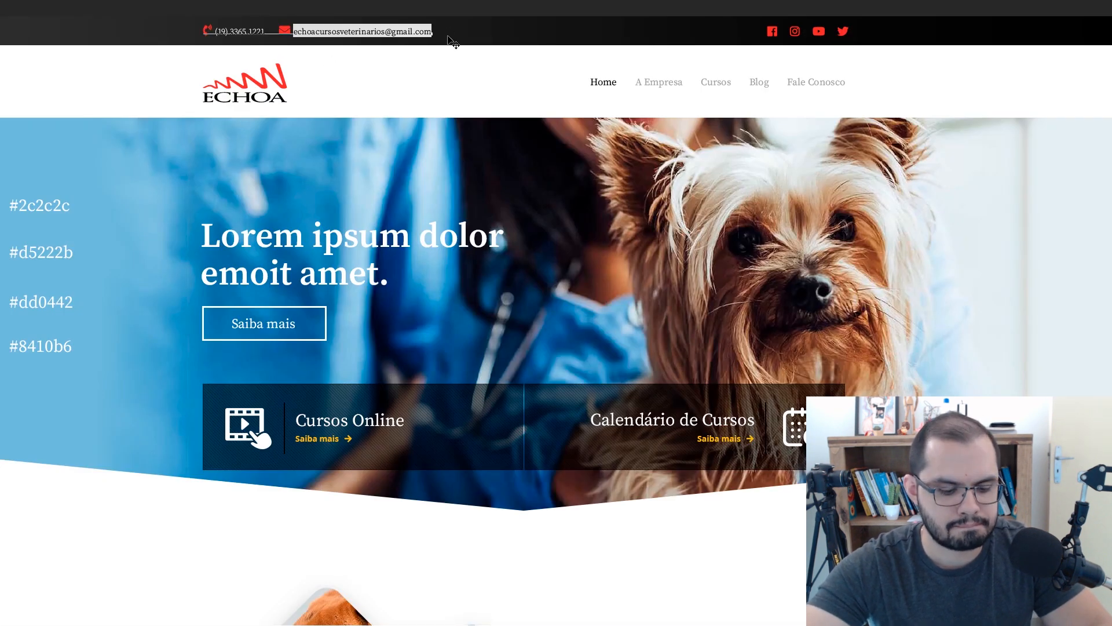
pyautogui.hotkey('alt', 'Tab')
pyautogui.click(75, 197)
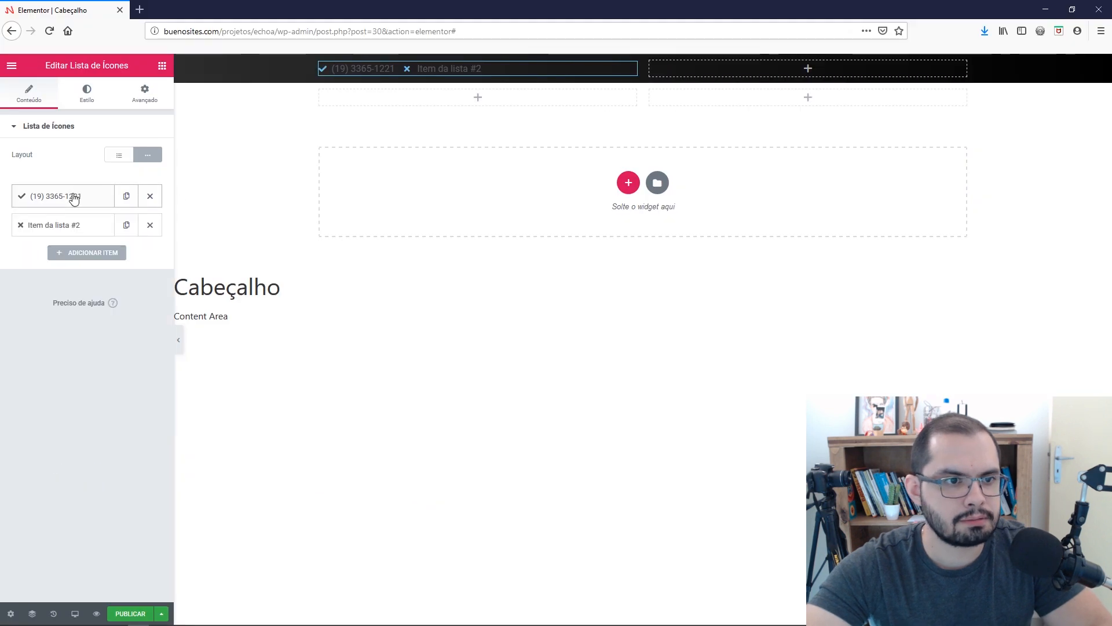
pyautogui.click(64, 225)
pyautogui.tripleClick(35, 265)
pyautogui.hotkey('ctrl', 'v')
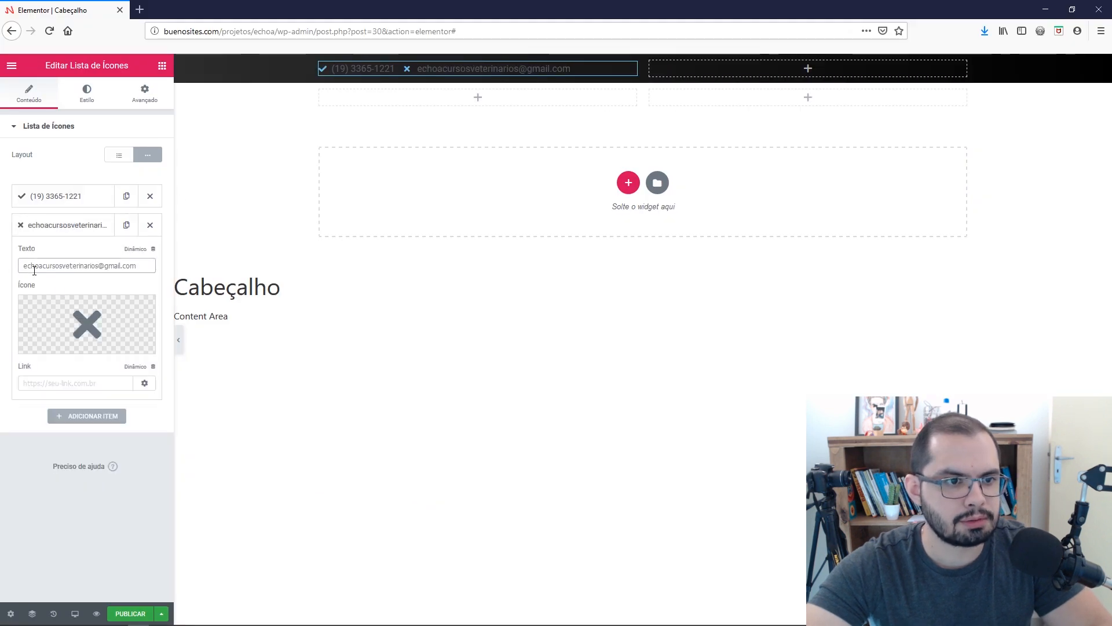
pyautogui.click(62, 226)
pyautogui.click(64, 229)
# Search the icon library for "phone" and give the phone number item the handset icon with sound waves.
pyautogui.click(74, 197)
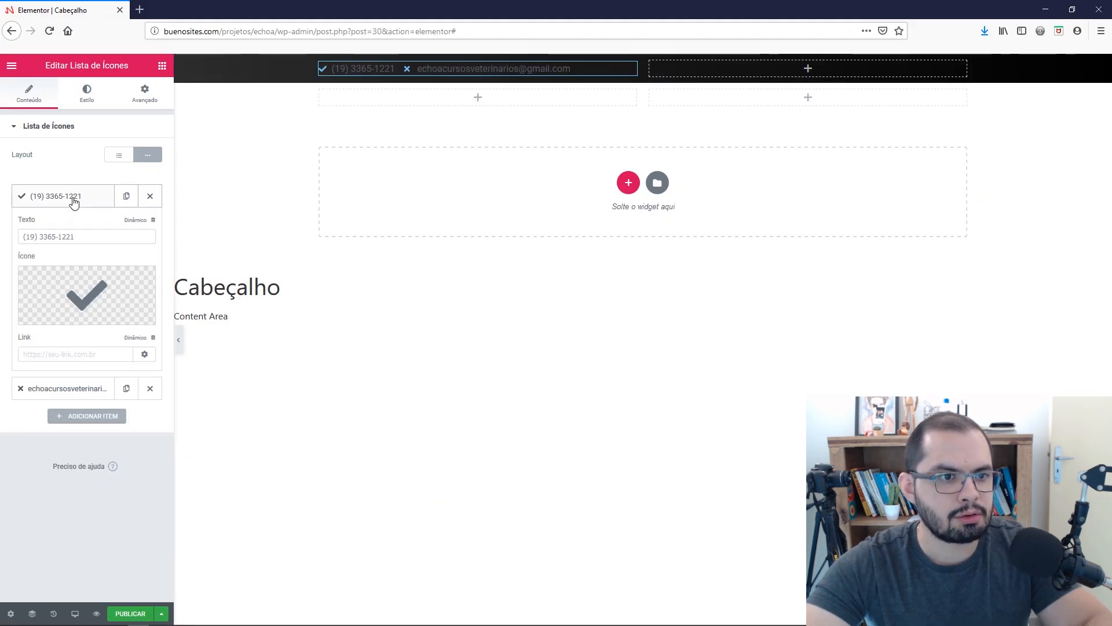
pyautogui.moveTo(86, 288)
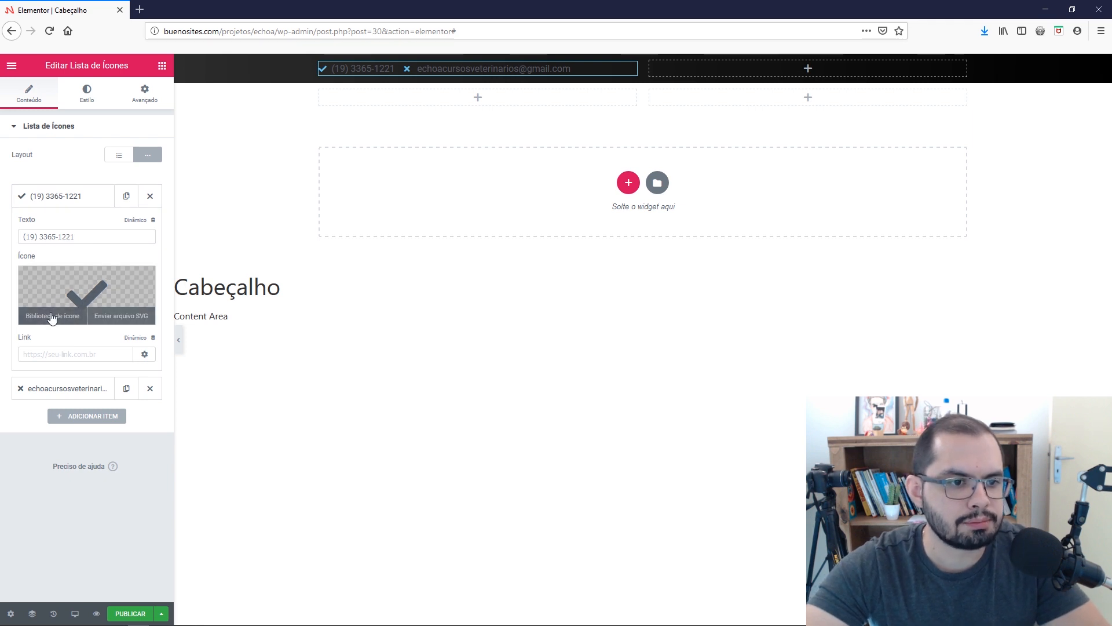
pyautogui.click(52, 318)
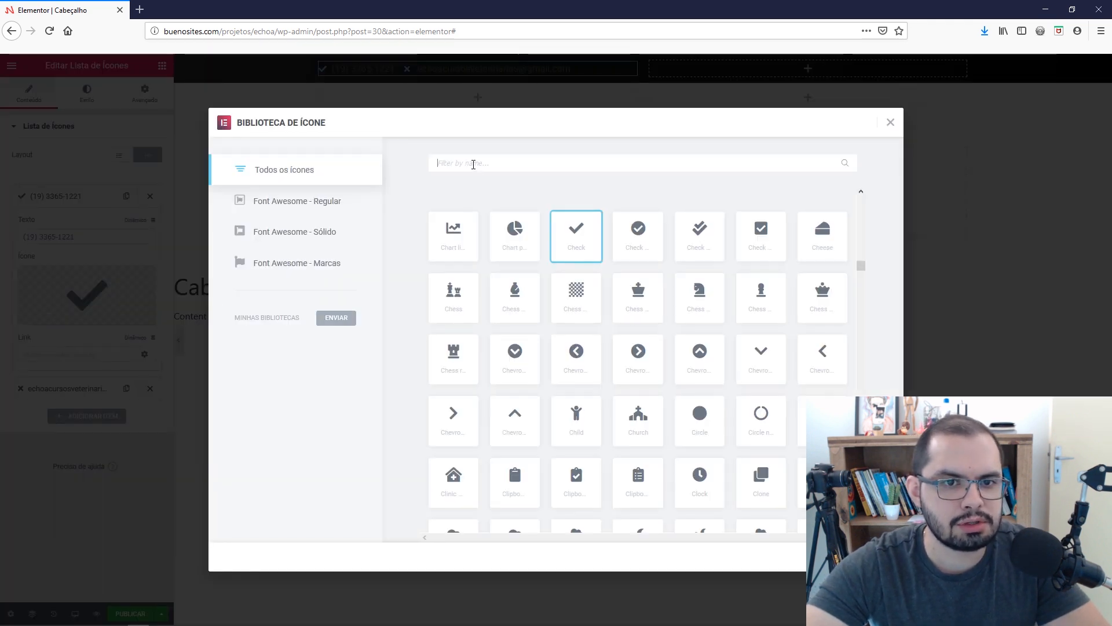
pyautogui.write('phone')
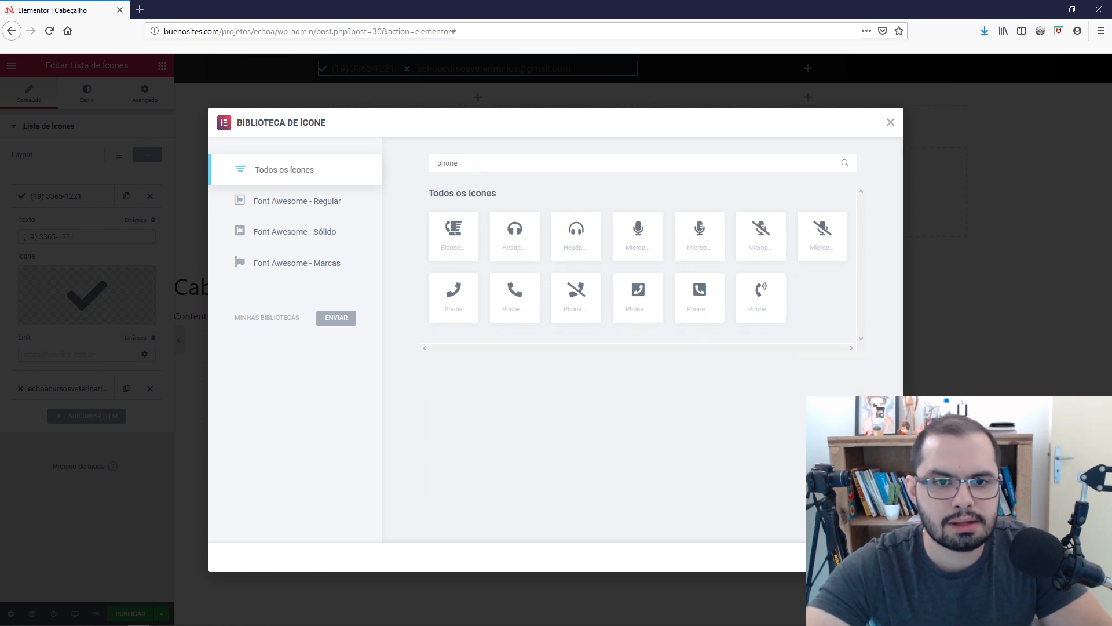
pyautogui.click(777, 300)
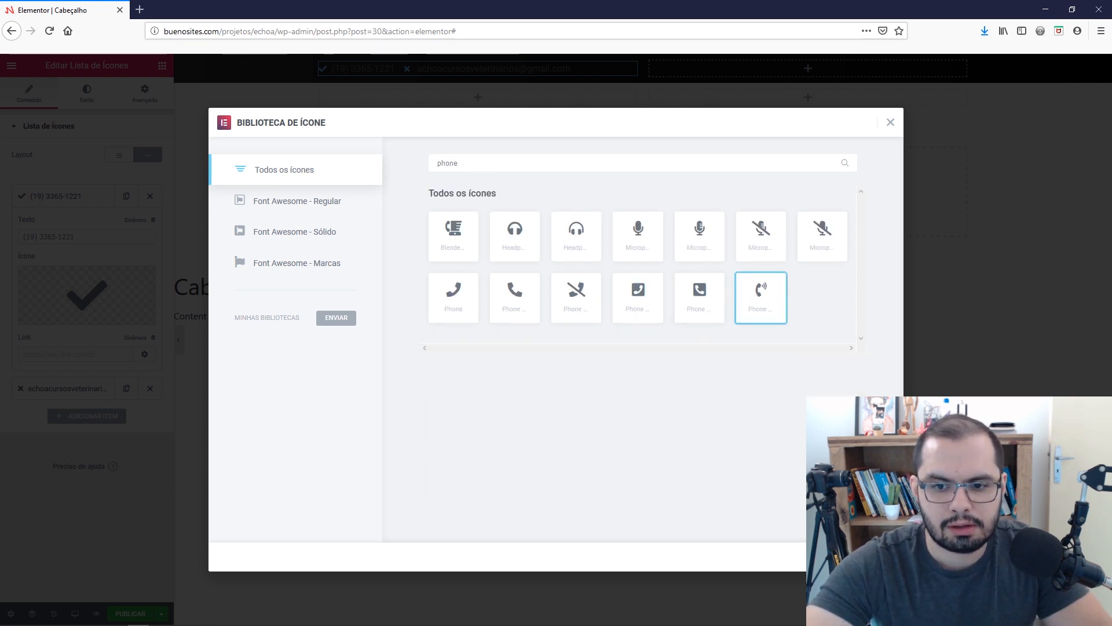
pyautogui.click(867, 557)
pyautogui.click(64, 197)
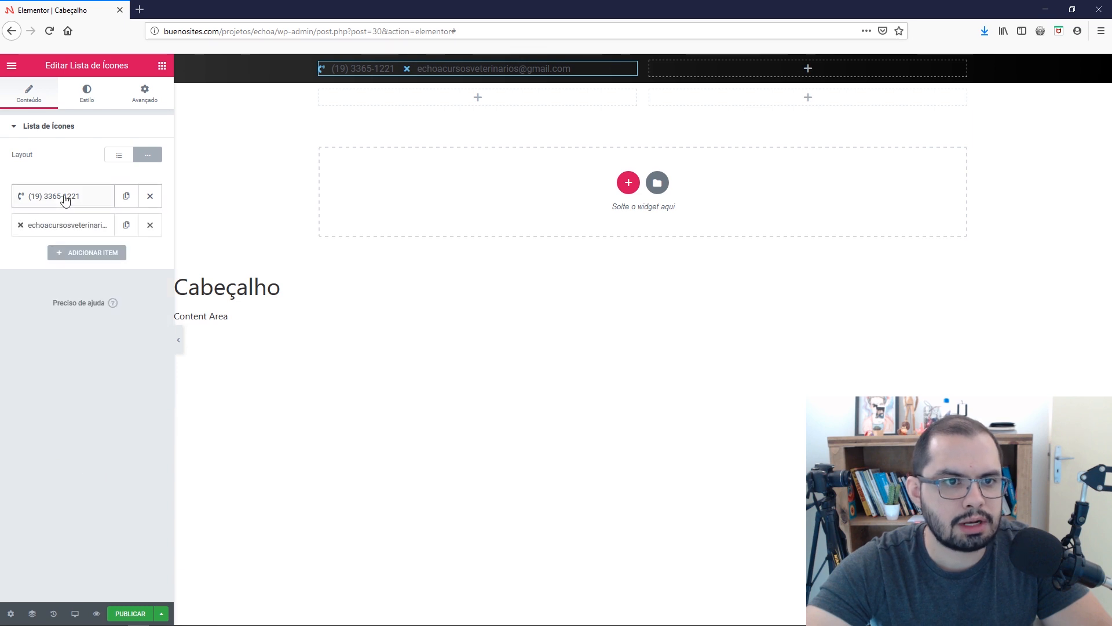
# Search the icon library for "enve" and give the e-mail item the solid envelope icon.
pyautogui.click(58, 226)
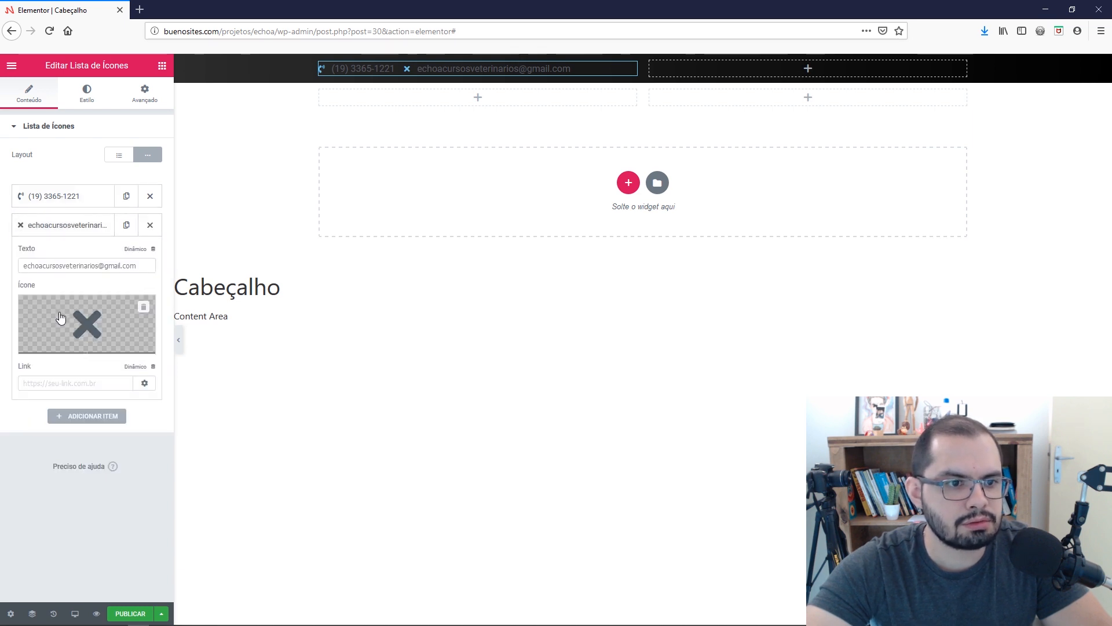
pyautogui.click(46, 350)
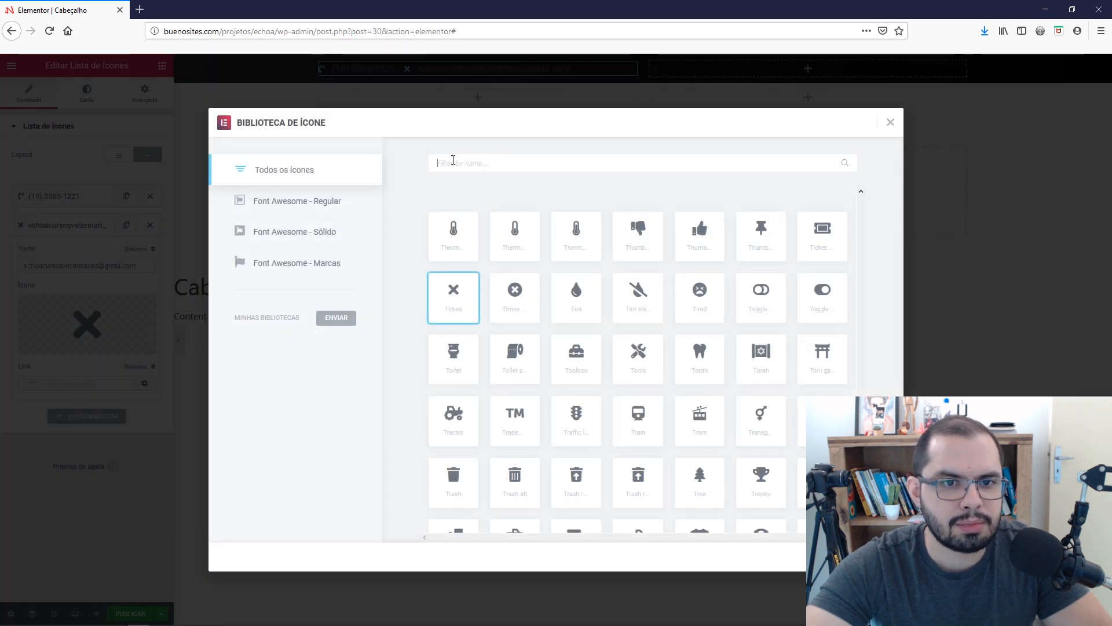
pyautogui.click(450, 160)
pyautogui.write('enve')
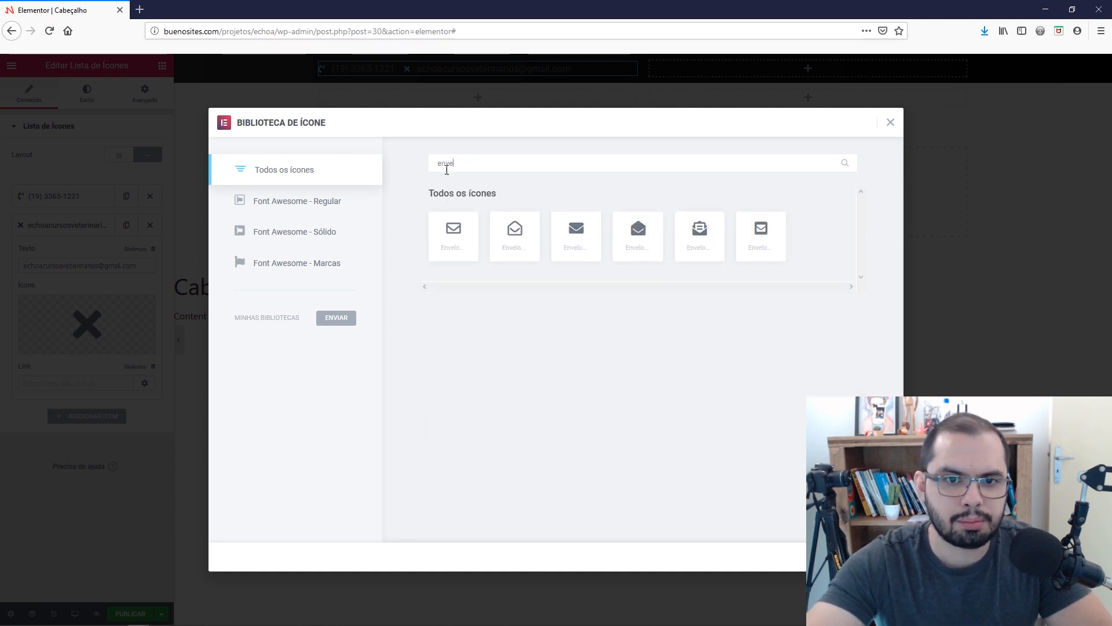
pyautogui.click(584, 239)
pyautogui.click(871, 557)
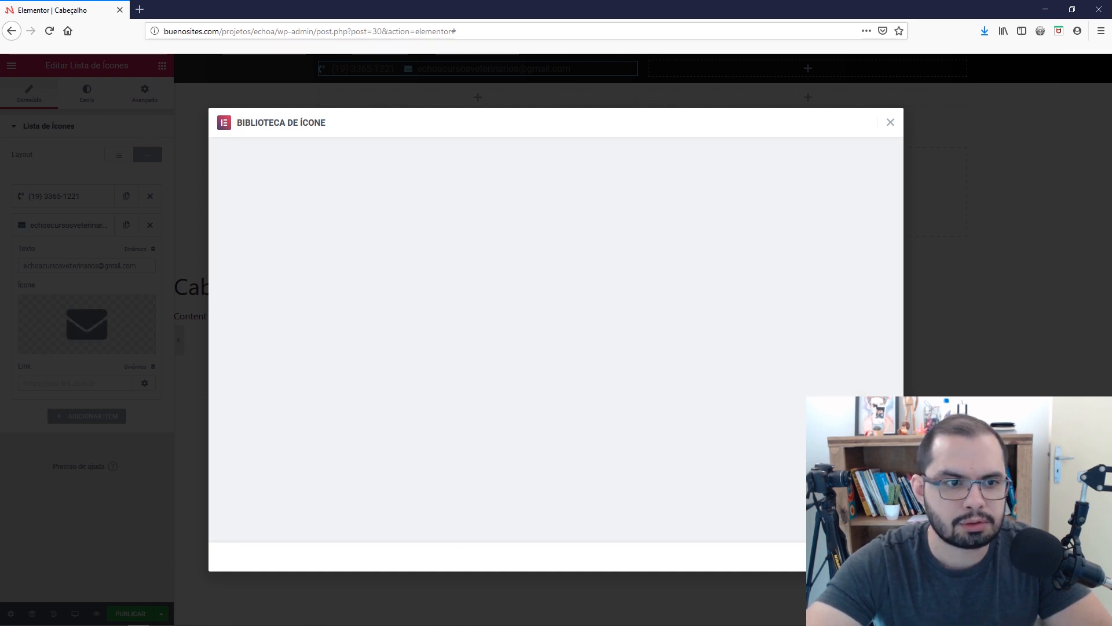
pyautogui.click(59, 227)
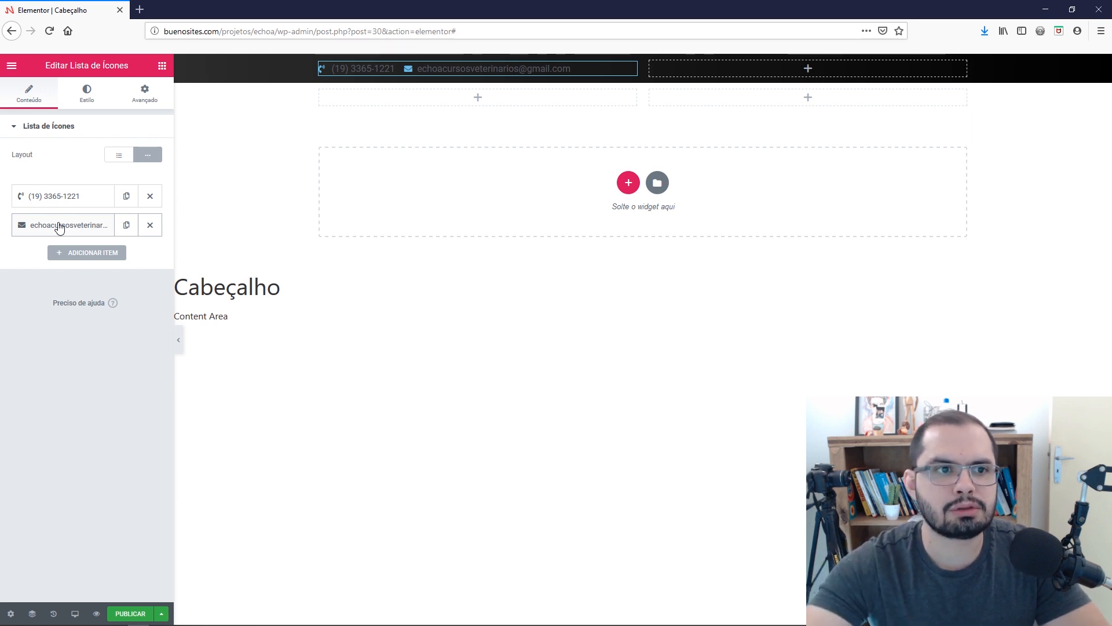
# Set the secondary colour of Elementor's default colour palette to #2c2c2c.
pyautogui.click(11, 68)
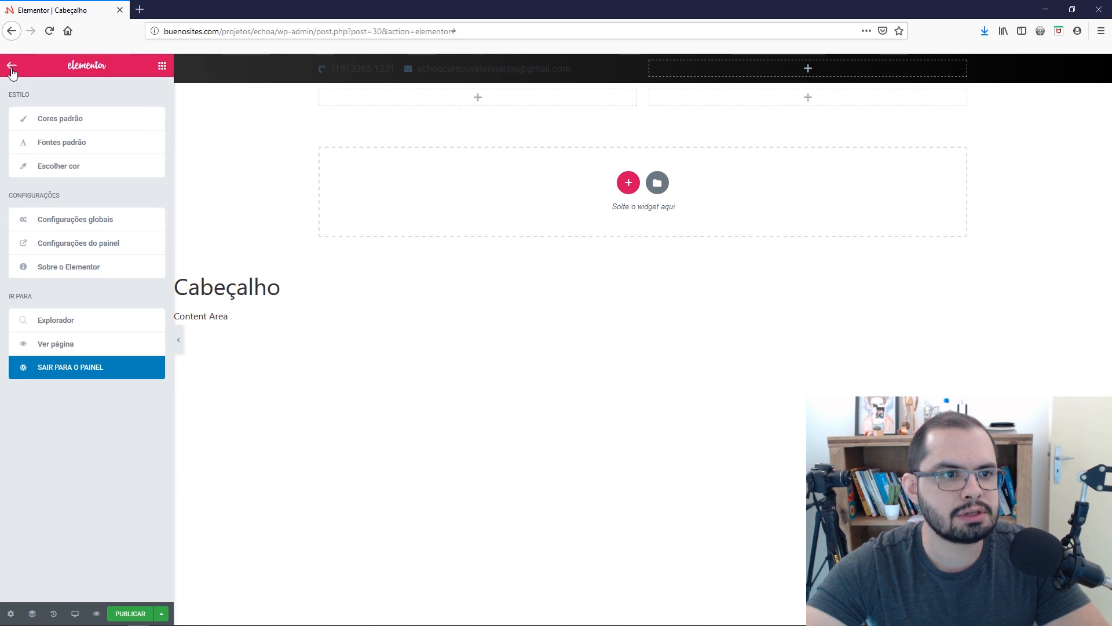
pyautogui.click(78, 122)
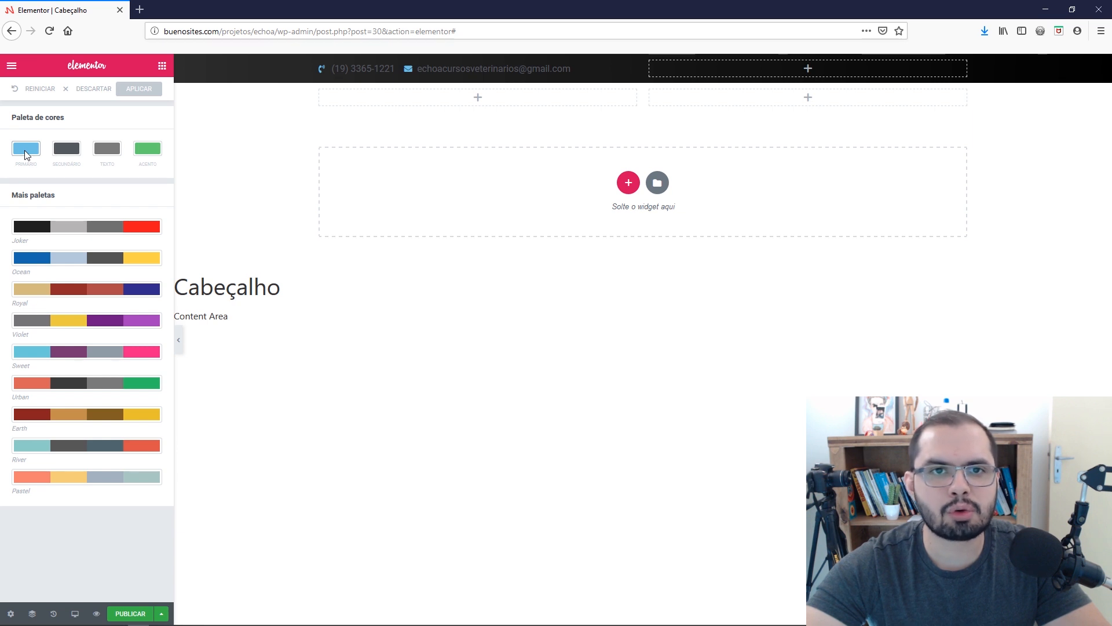
pyautogui.click(74, 154)
pyautogui.click(38, 149)
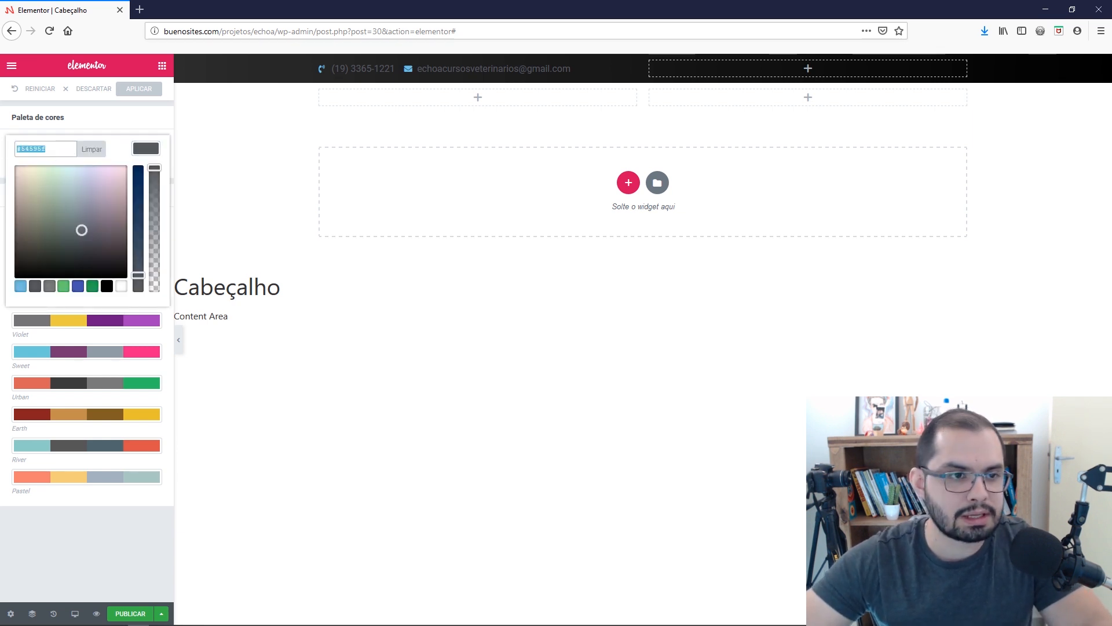
pyautogui.write('2c2c2c')
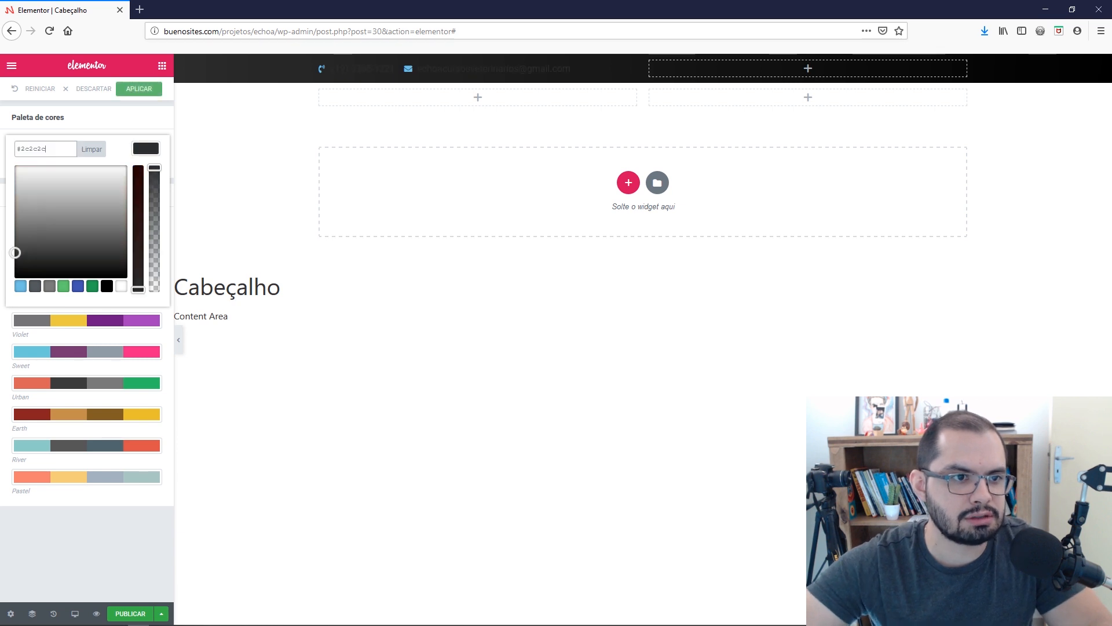
pyautogui.click(141, 151)
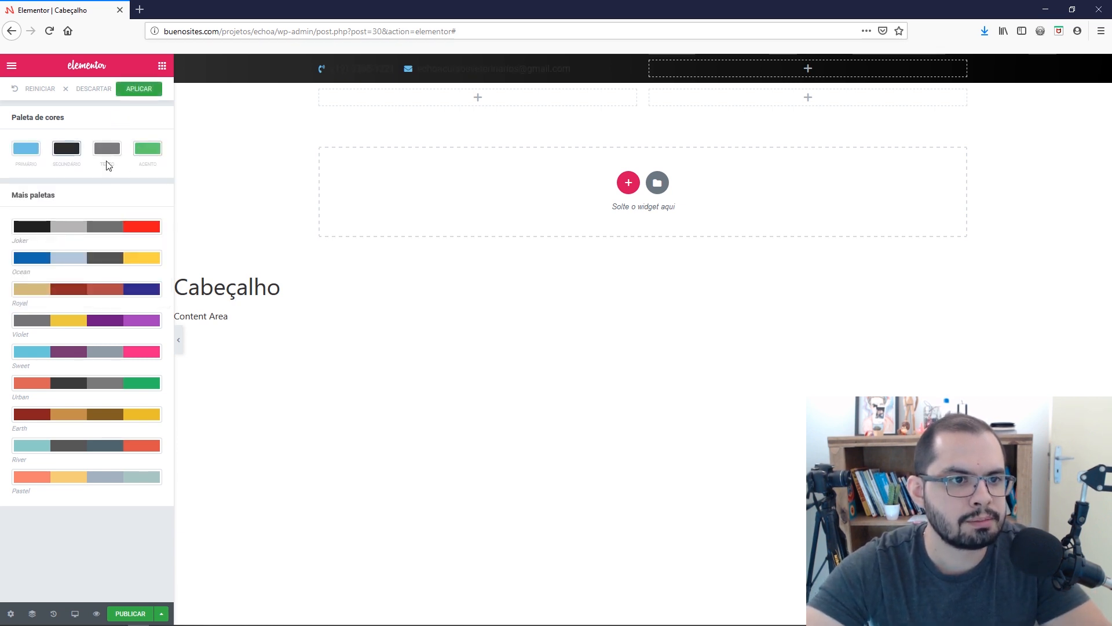
# Set the default palette's primary colour to #8410b6, copied from the purple swatch code in the site mockup.
pyautogui.click(27, 150)
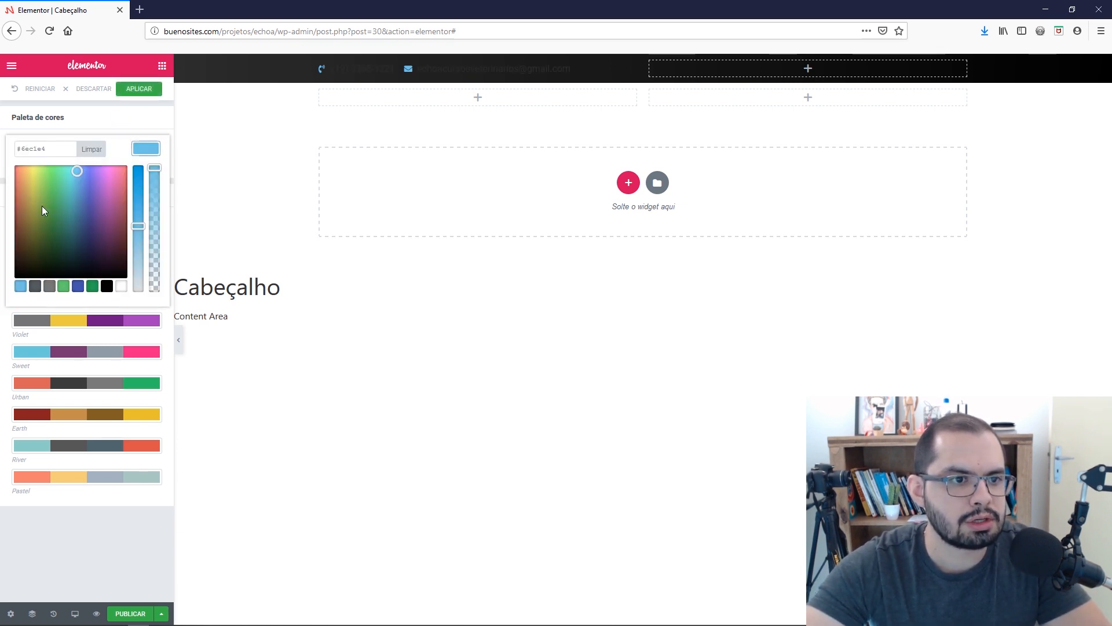
pyautogui.hotkey('alt', 'Tab')
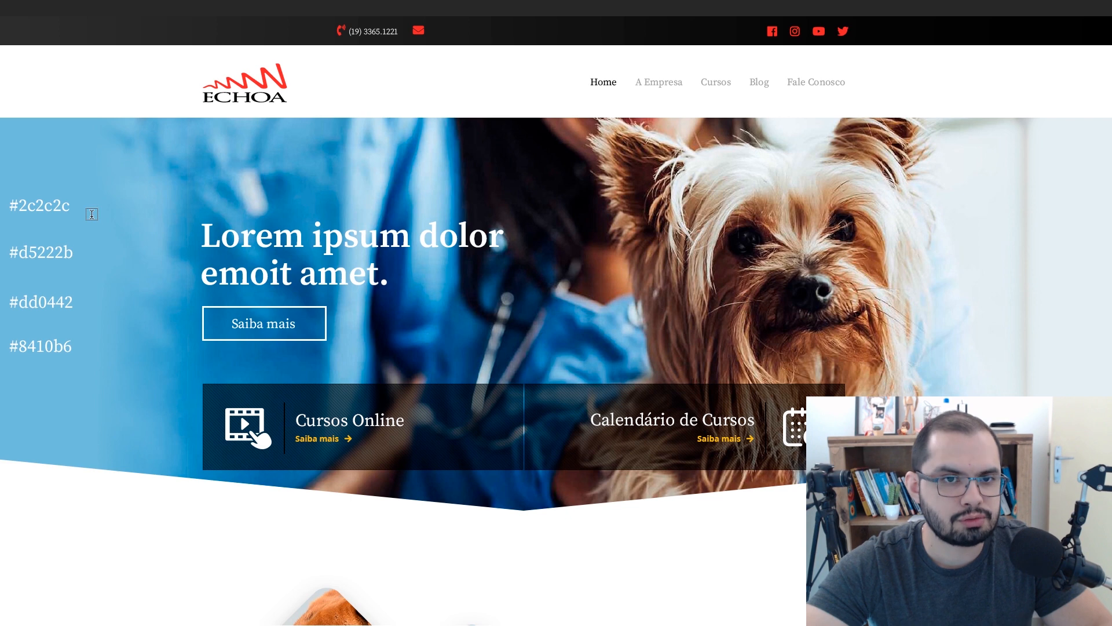
pyautogui.moveTo(119, 203); pyautogui.dragTo(345, 218)
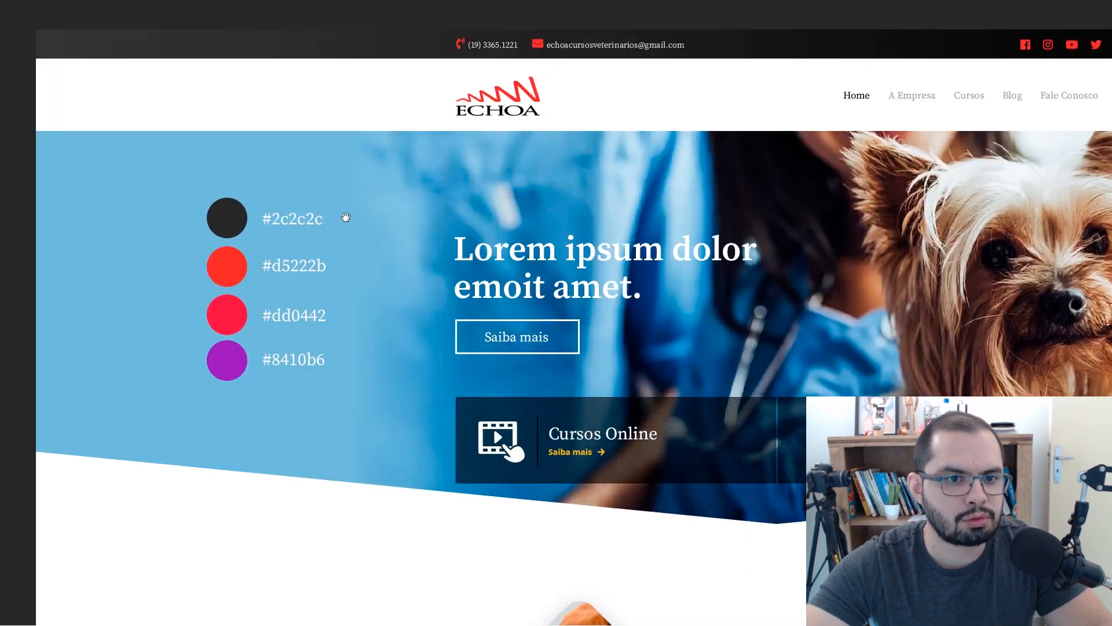
pyautogui.moveTo(248, 357); pyautogui.dragTo(309, 358)
pyautogui.hotkey('ctrl', 'c')
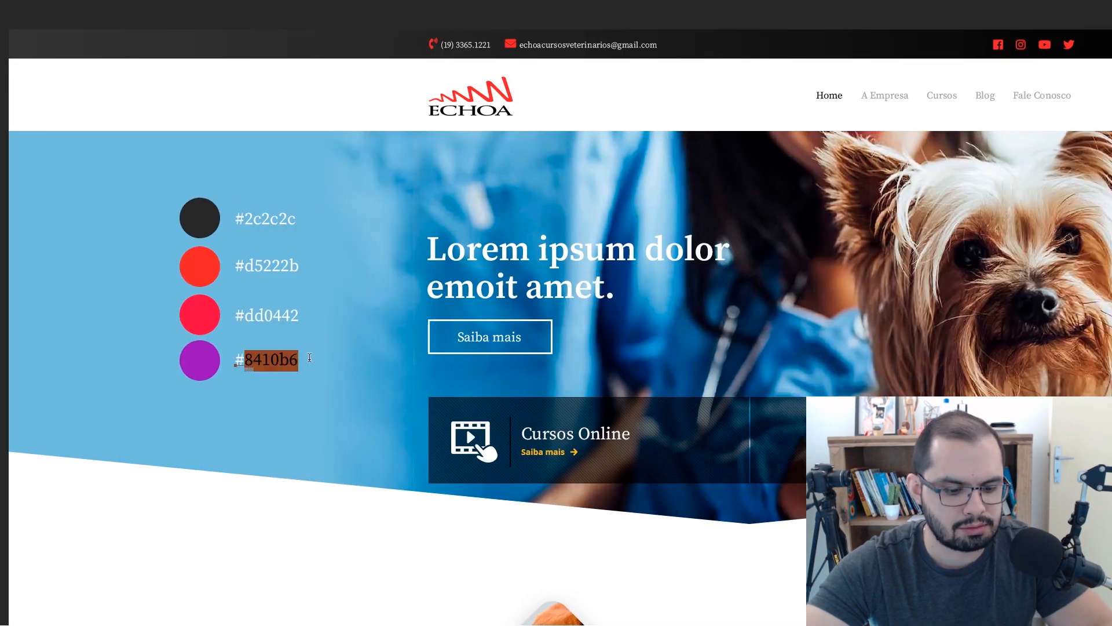
pyautogui.hotkey('alt', 'Tab')
pyautogui.moveTo(57, 150); pyautogui.dragTo(36, 151)
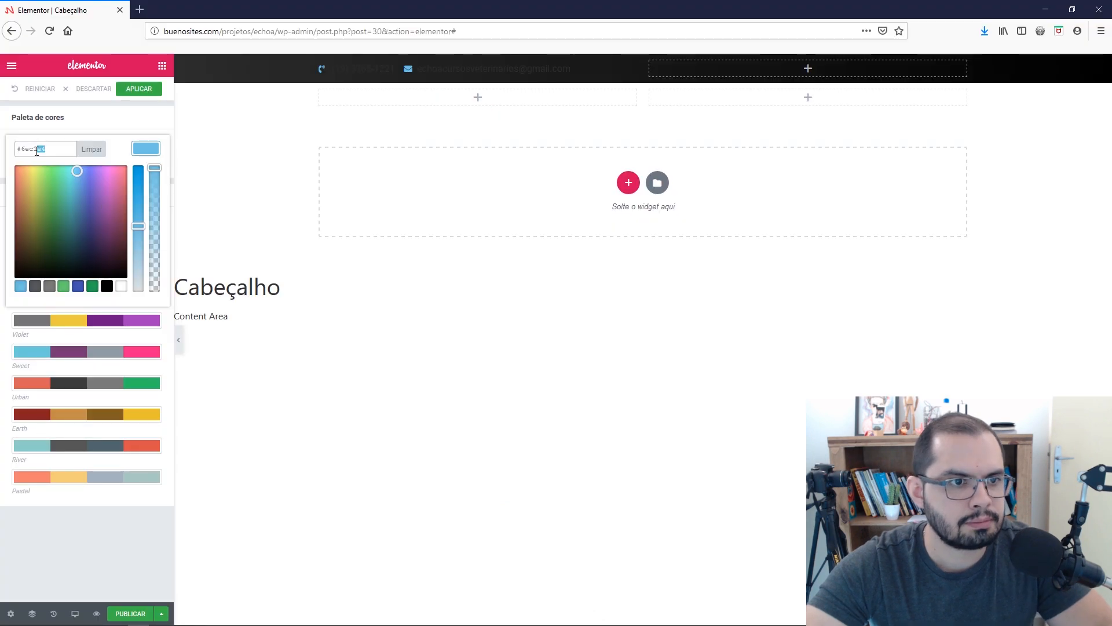
pyautogui.hotkey('ctrl', 'v')
# Set the default palette's primary colour to #d5222b, copied from the red swatch code in the site mockup.
pyautogui.hotkey('alt', 'Tab')
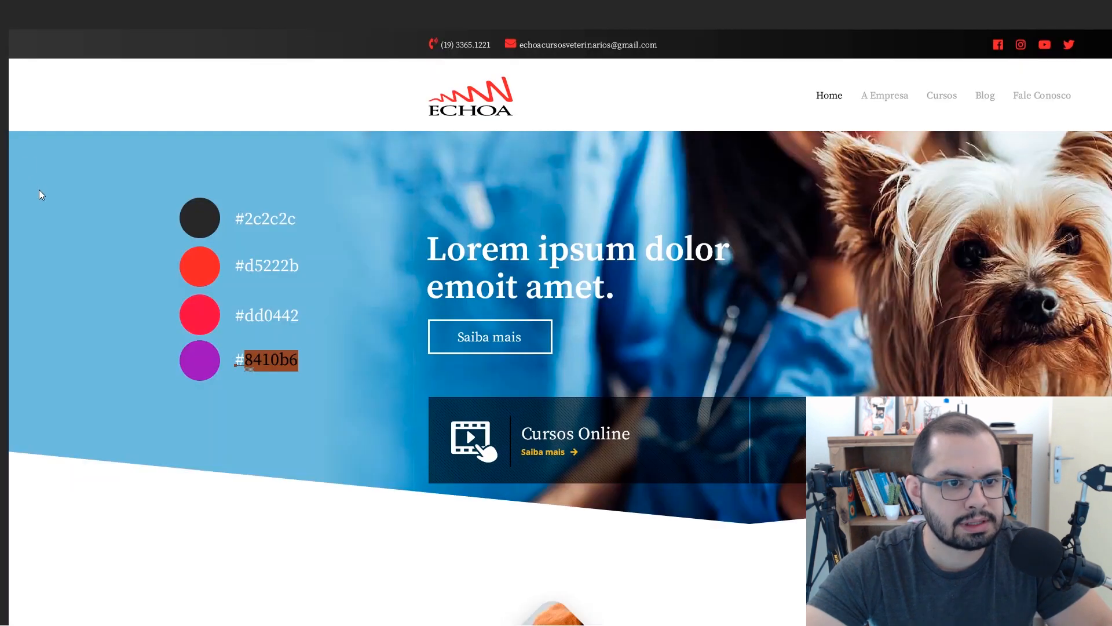
pyautogui.click(249, 273)
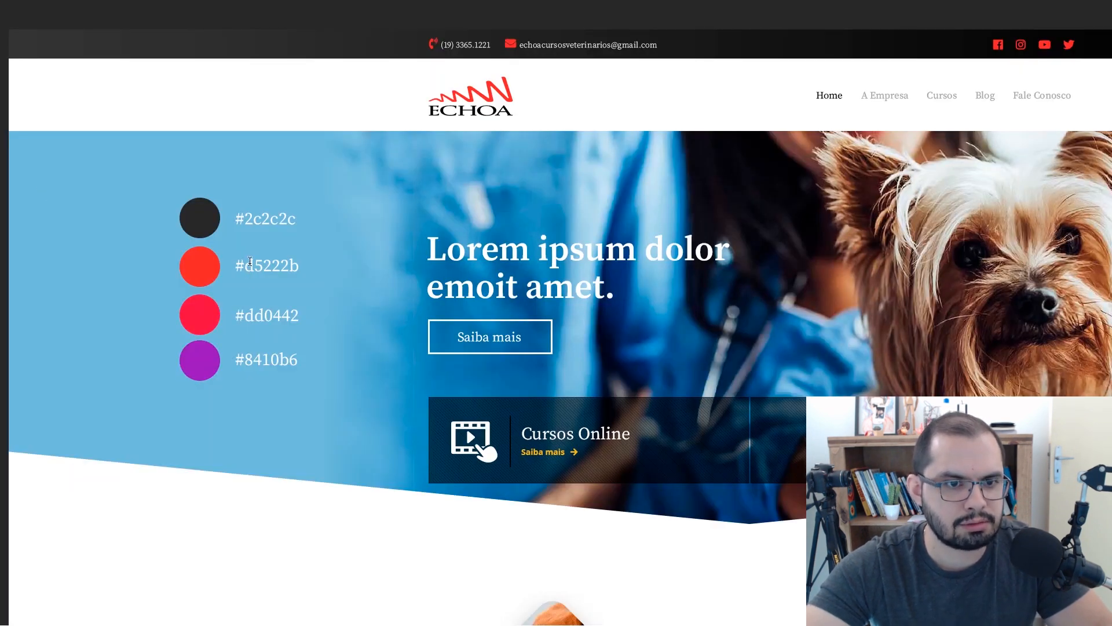
pyautogui.moveTo(247, 264); pyautogui.dragTo(307, 264)
pyautogui.hotkey('ctrl', 'c')
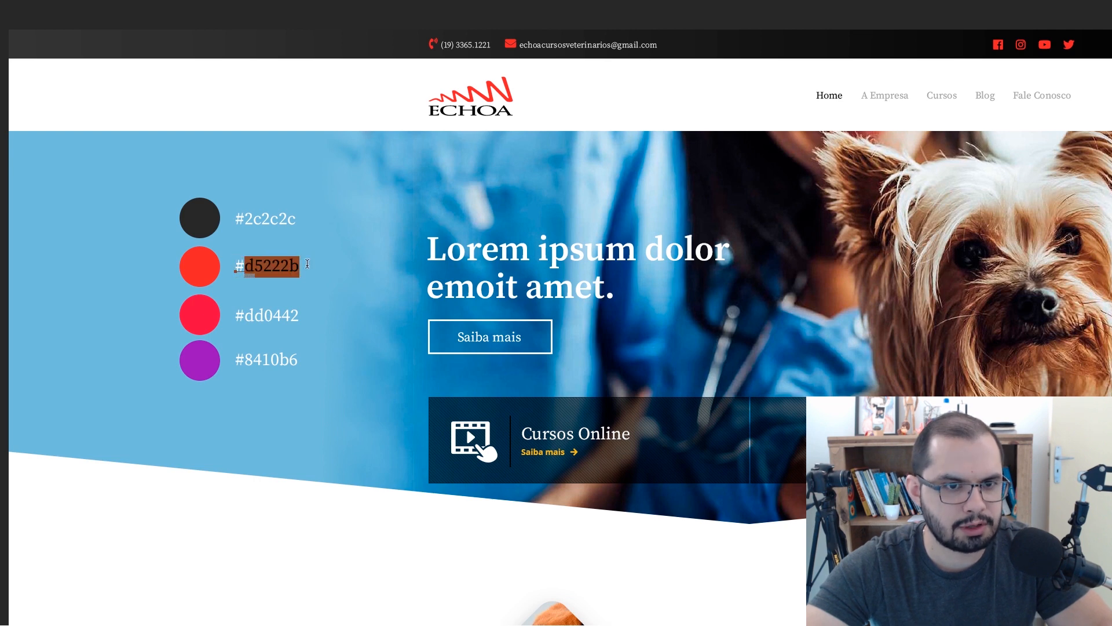
pyautogui.hotkey('alt', 'Tab')
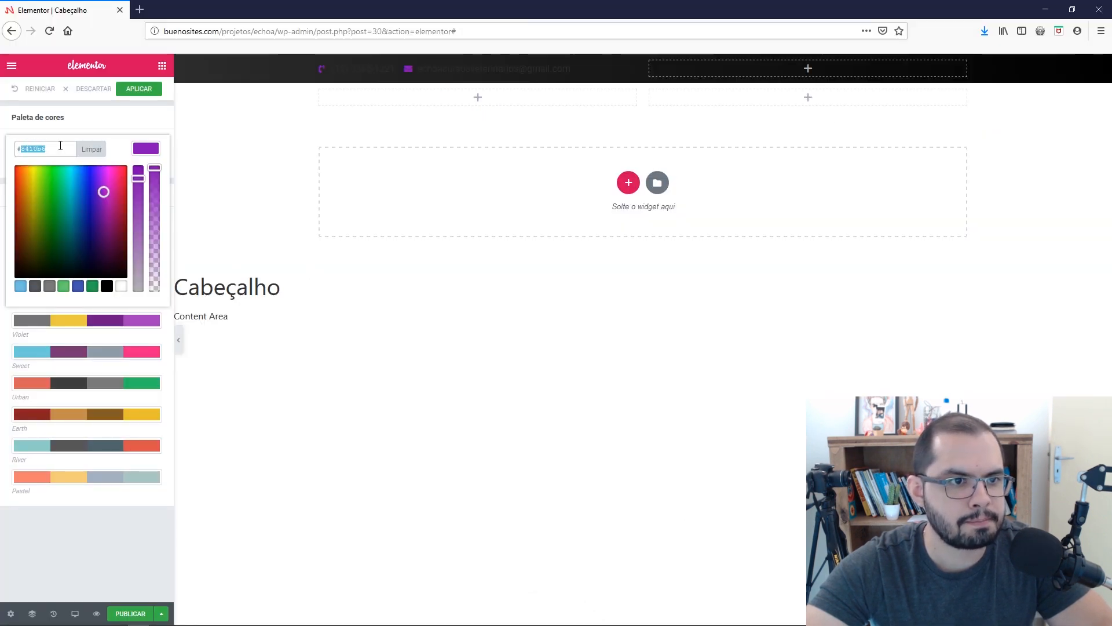
pyautogui.hotkey('ctrl', 'v')
pyautogui.click(141, 150)
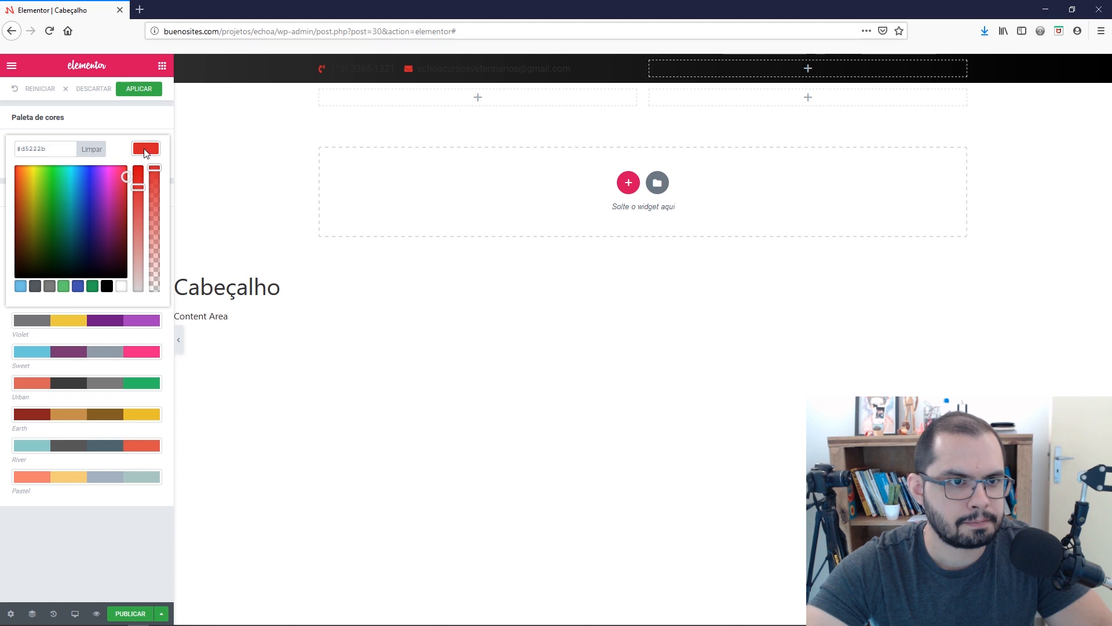
# Set the default palette's accent colour to #8410b6, copied from the site mockup, and apply the palette.
pyautogui.click(145, 151)
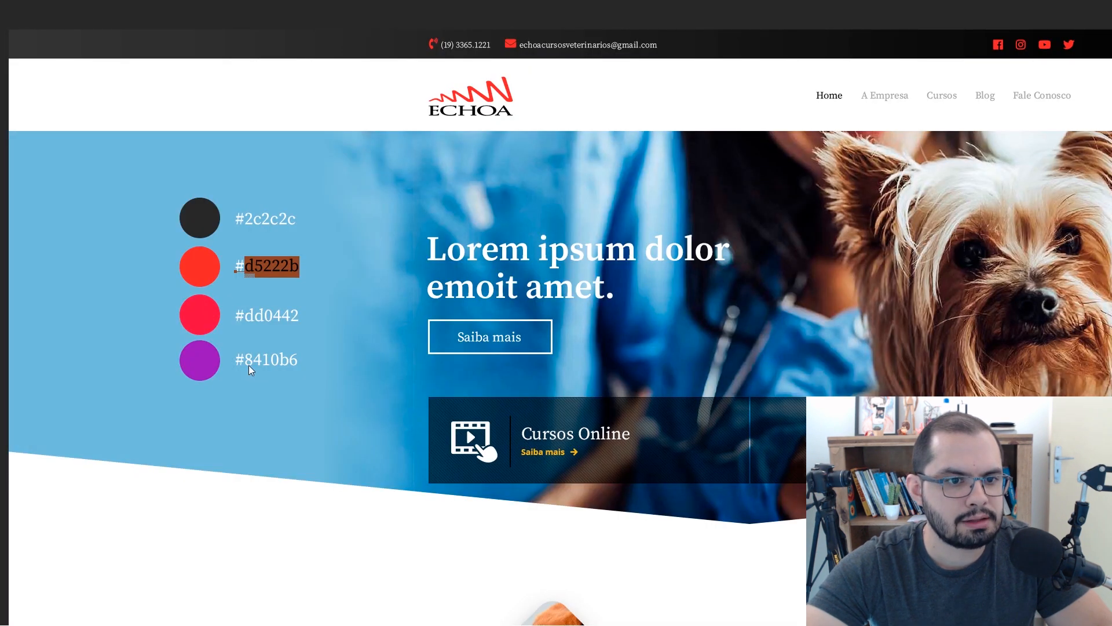
pyautogui.hotkey('ctrl', 'Return')
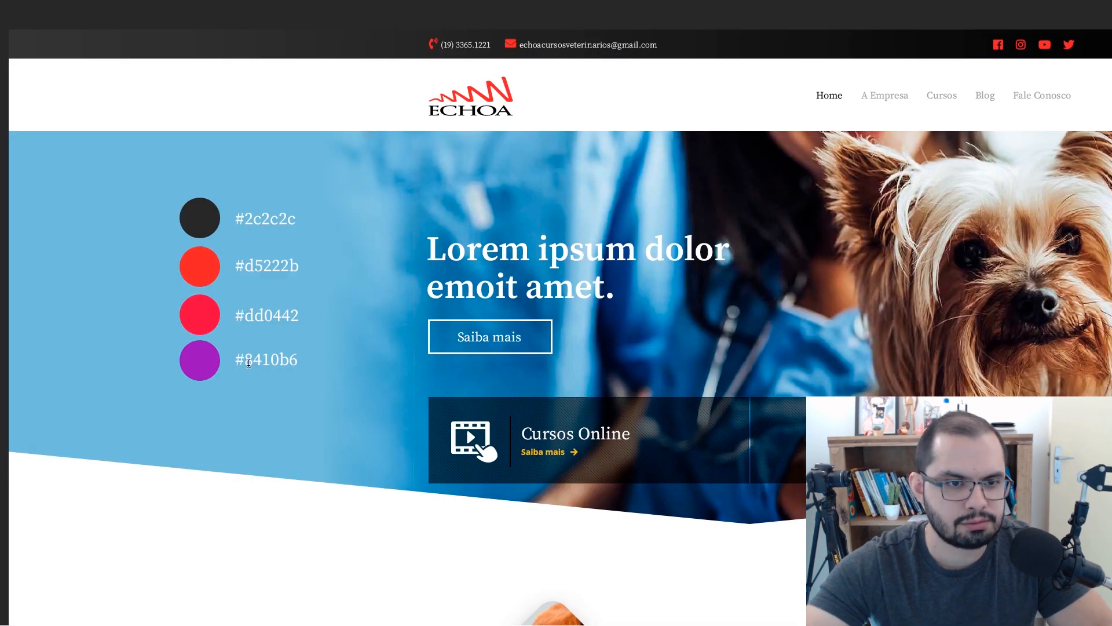
pyautogui.moveTo(248, 364); pyautogui.dragTo(305, 360)
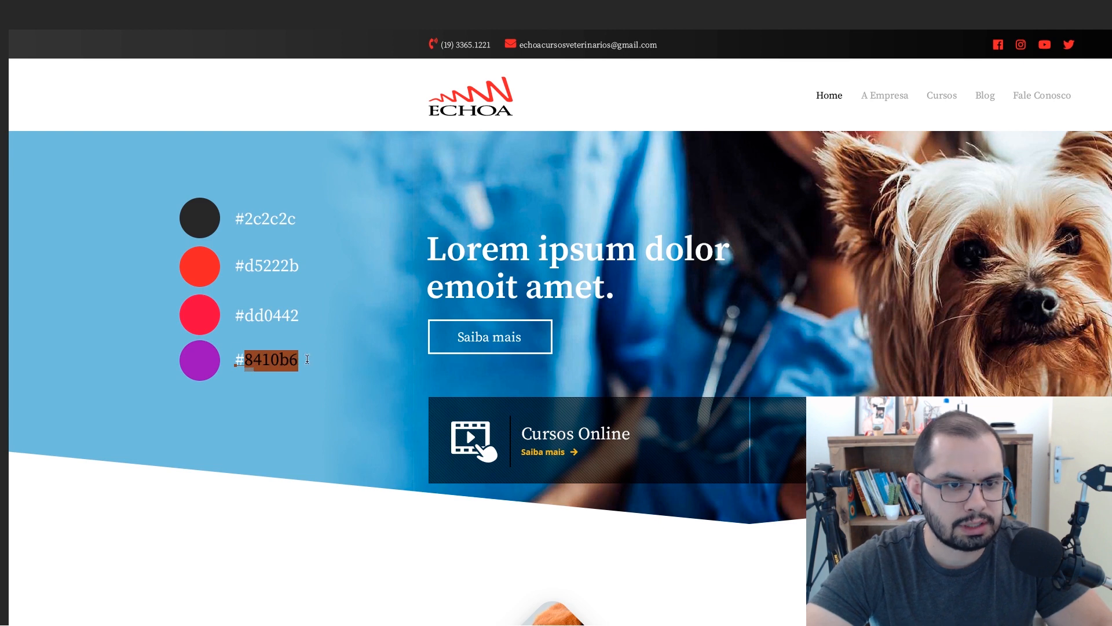
pyautogui.hotkey('alt', 'Tab')
pyautogui.moveTo(47, 149); pyautogui.dragTo(25, 148)
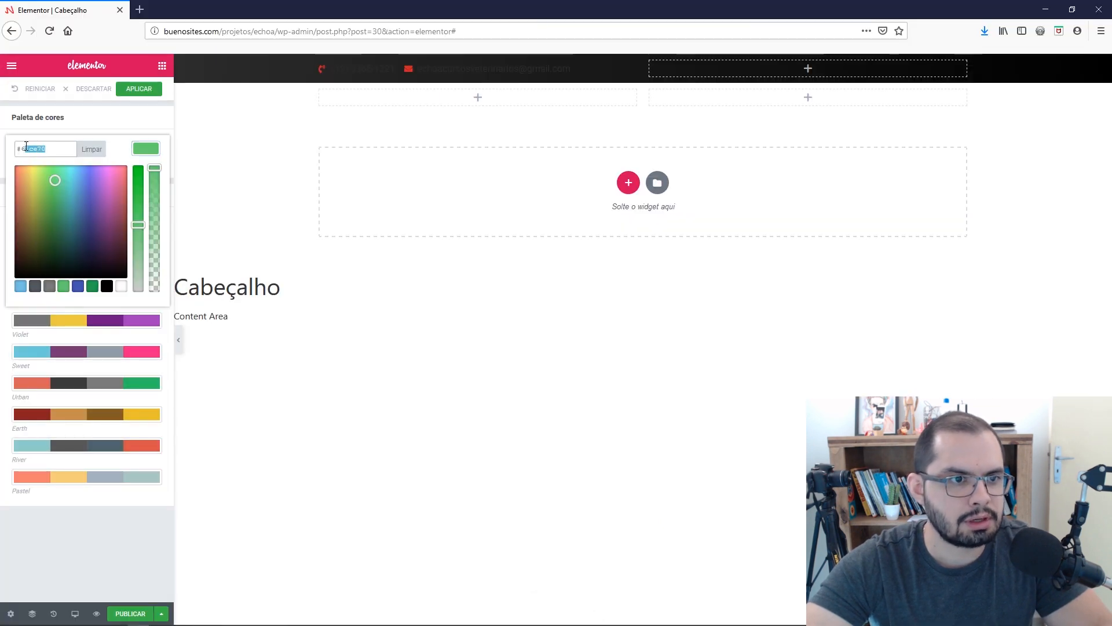
pyautogui.hotkey('ctrl', 'v')
pyautogui.click(146, 152)
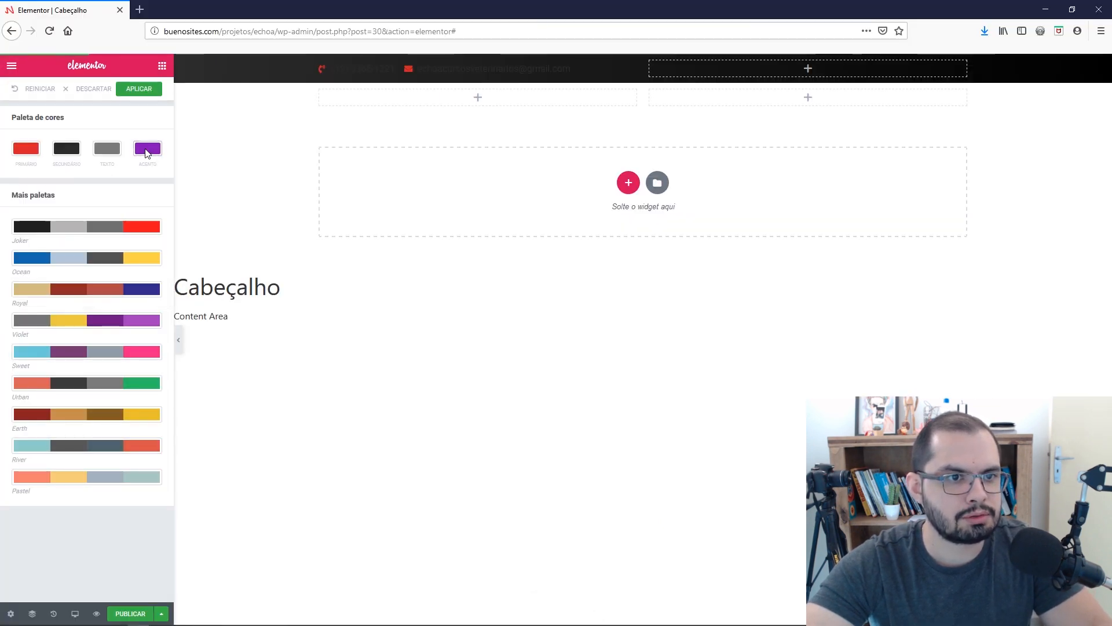
pyautogui.click(134, 89)
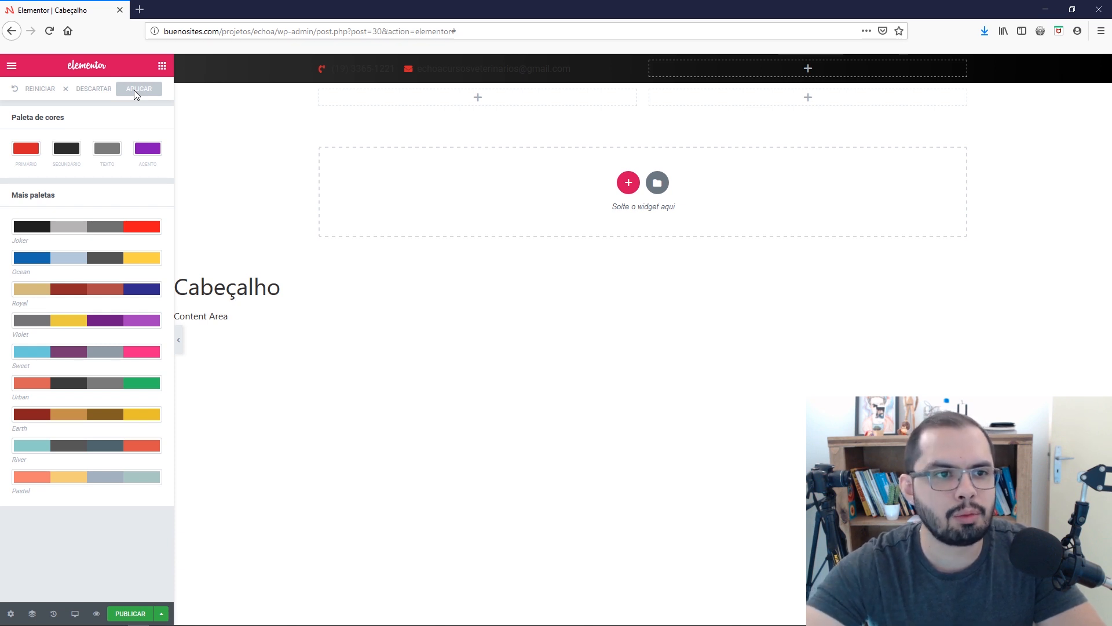
# In the editor's colour picker settings, replace the light blue swatch with #d5222b copied from the site mockup.
pyautogui.click(10, 69)
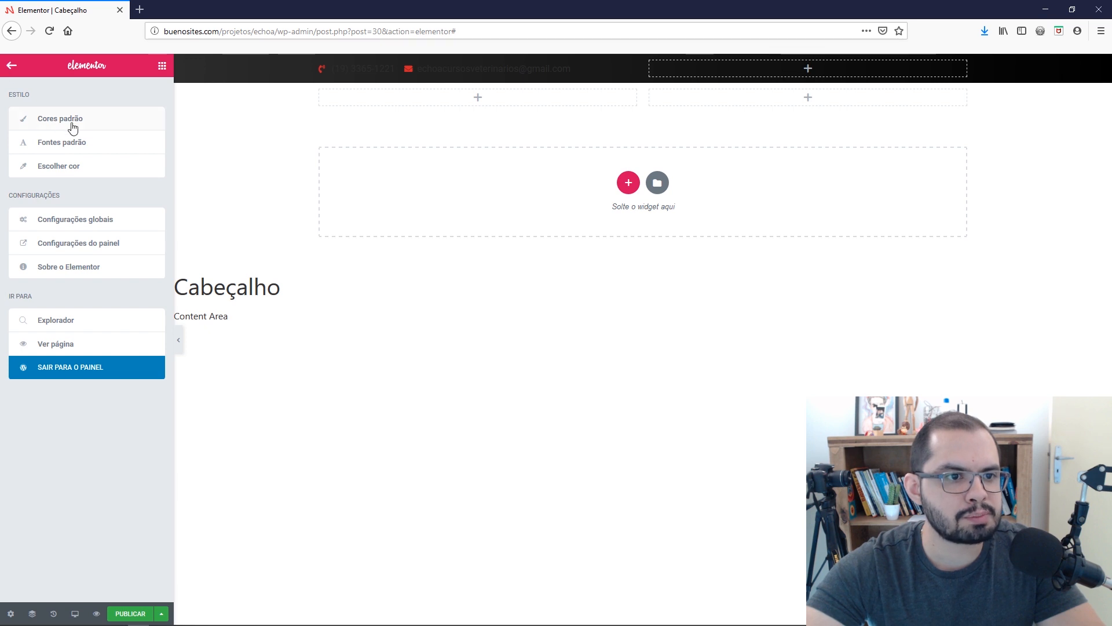
pyautogui.click(76, 168)
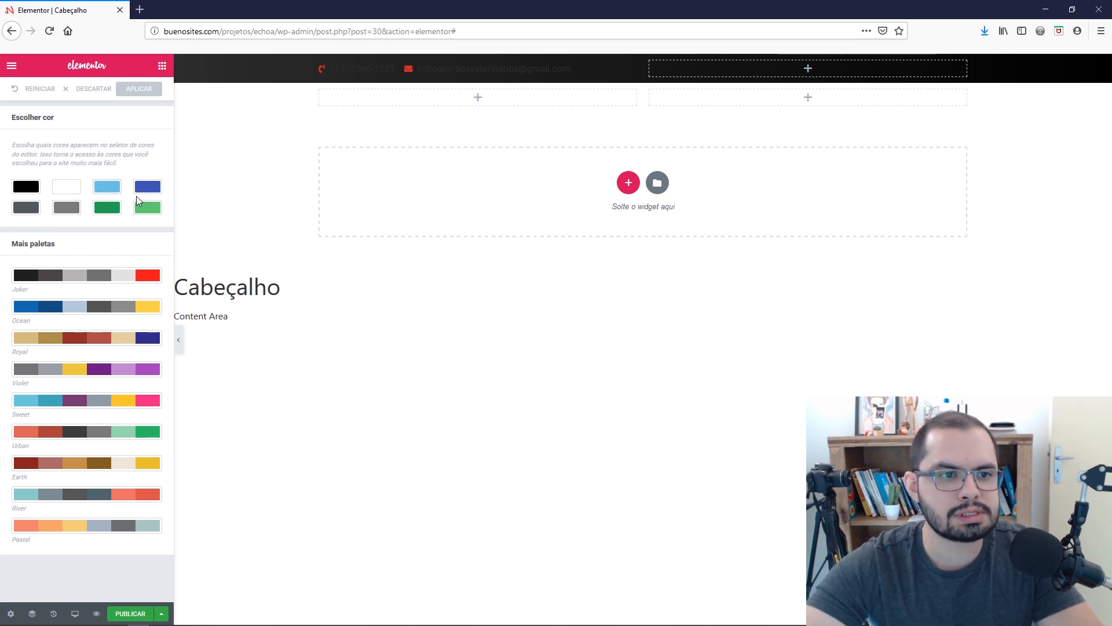
pyautogui.click(112, 189)
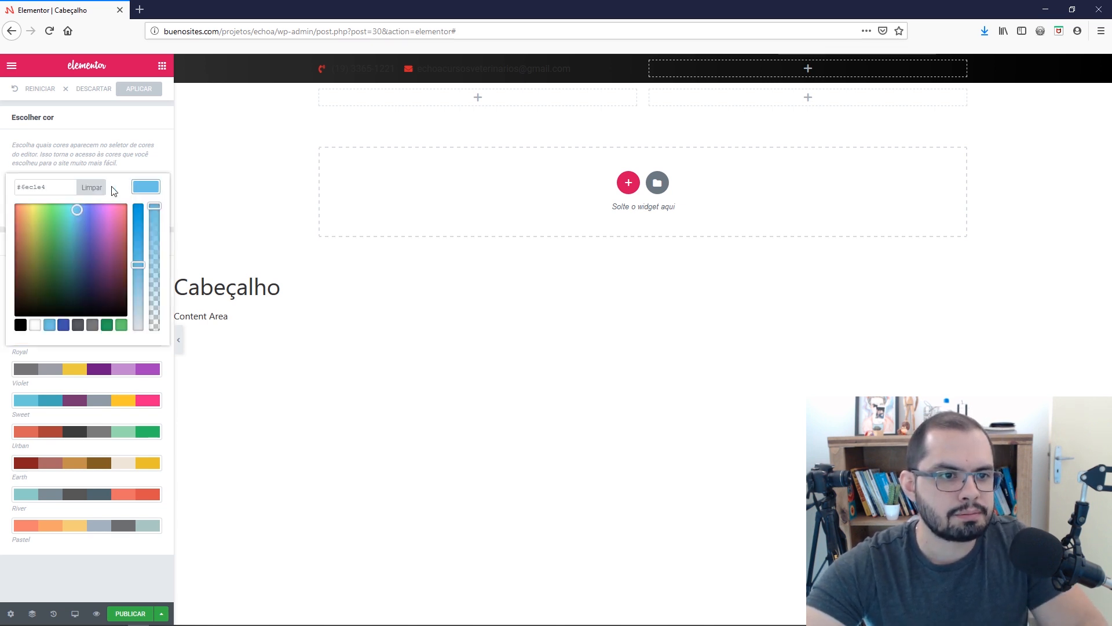
pyautogui.hotkey('alt', 'Tab')
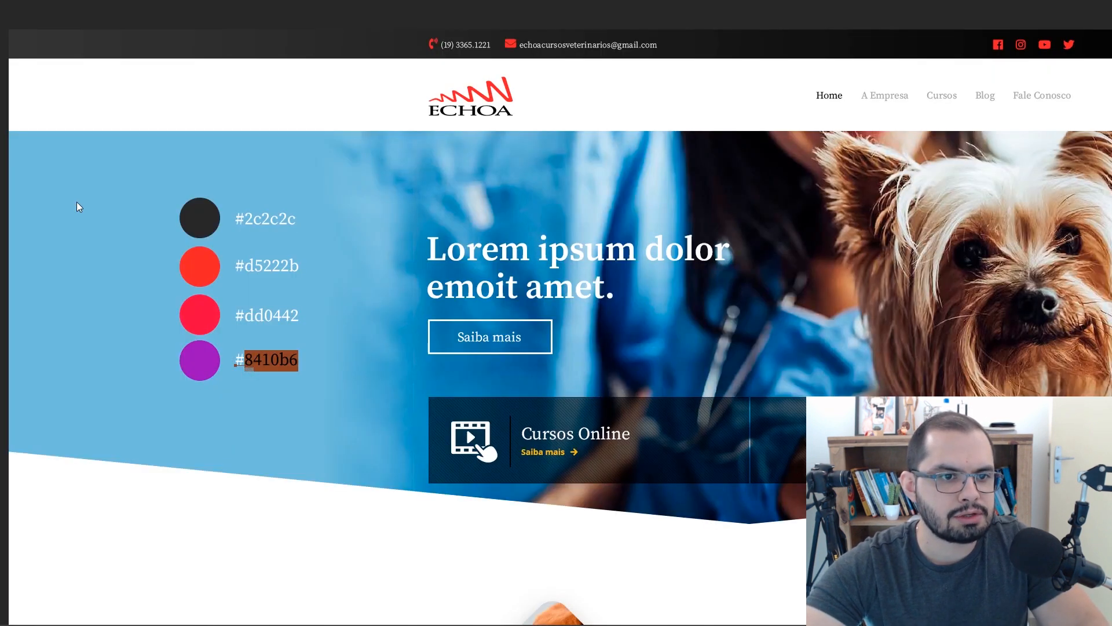
pyautogui.click(251, 264)
pyautogui.moveTo(252, 266)
pyautogui.mouseDown()
pyautogui.moveTo(268, 266)
pyautogui.moveTo(242, 267)
pyautogui.mouseUp()
pyautogui.click(297, 267)
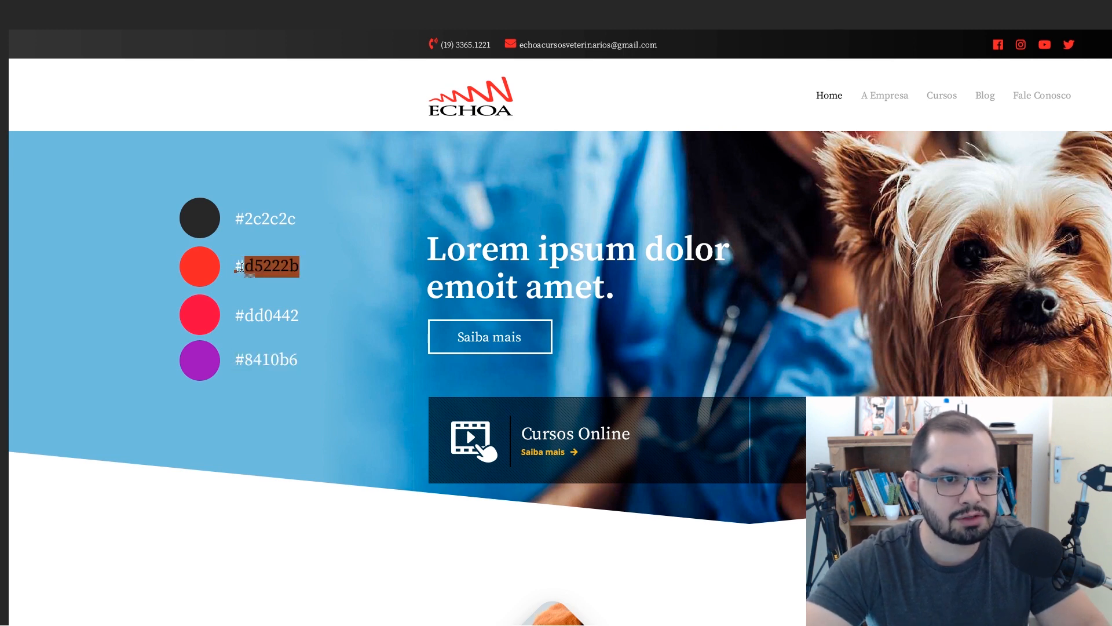
pyautogui.hotkey('alt', 'Tab')
pyautogui.doubleClick(28, 188)
pyautogui.hotkey('ctrl', 'v')
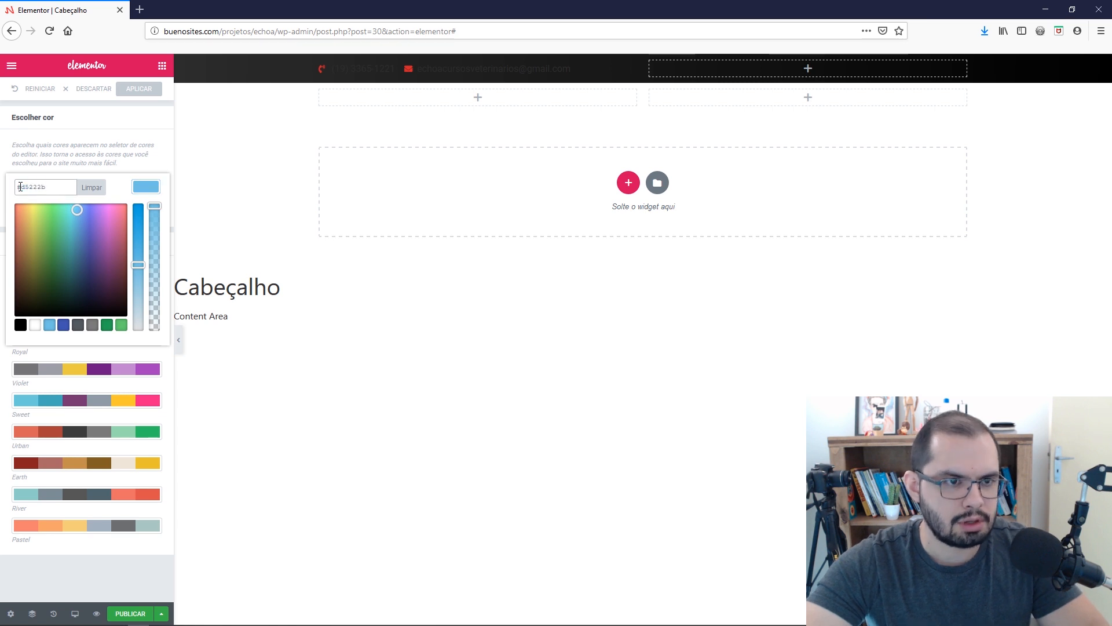
pyautogui.click(149, 195)
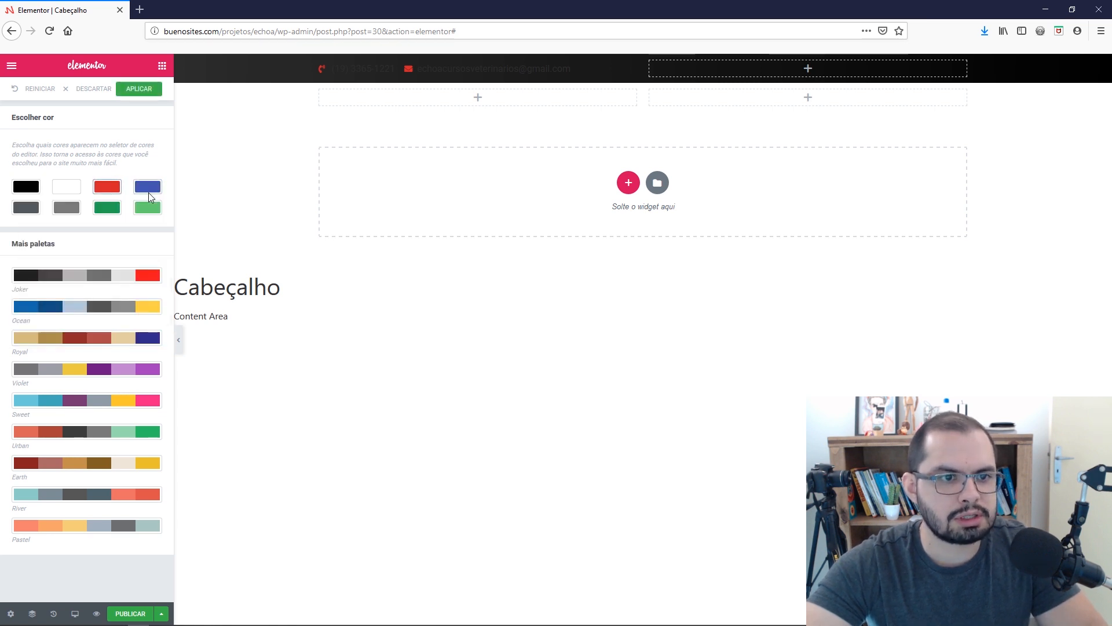
# Replace the dark blue colour picker swatch with #dd0442 copied from the site mockup.
pyautogui.hotkey('alt', 'Tab')
pyautogui.moveTo(245, 315); pyautogui.dragTo(306, 315)
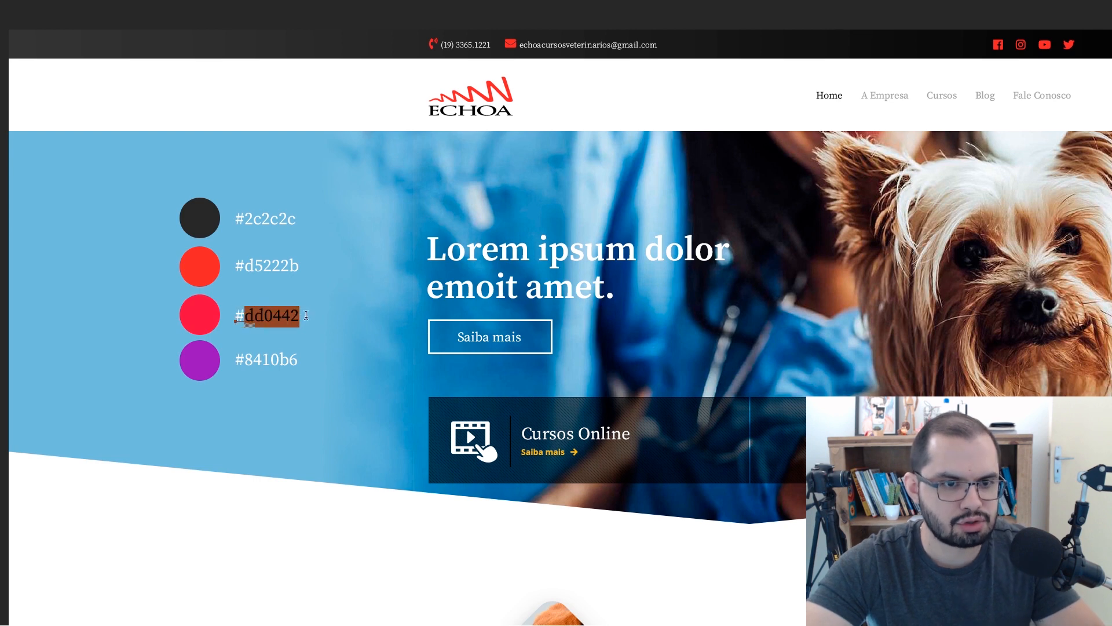
pyautogui.hotkey('alt', 'Tab')
pyautogui.click(145, 186)
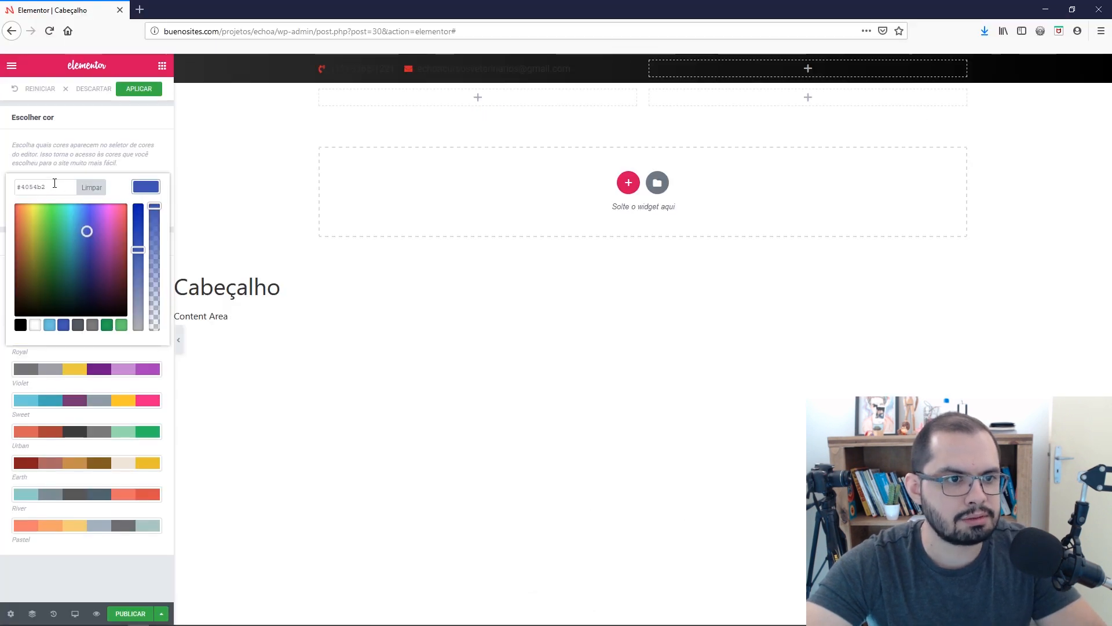
pyautogui.doubleClick(54, 186)
pyautogui.hotkey('ctrl', 'v')
pyautogui.click(154, 191)
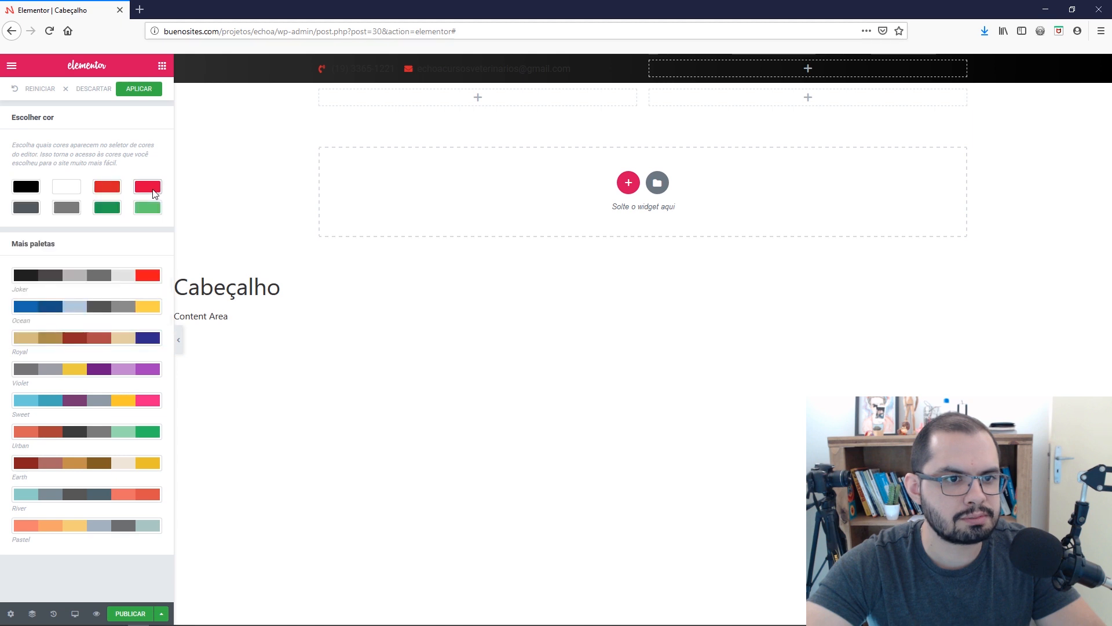
# Replace the dark green colour picker swatch with #8410b6 copied from the site mockup.
pyautogui.hotkey('alt', 'Tab')
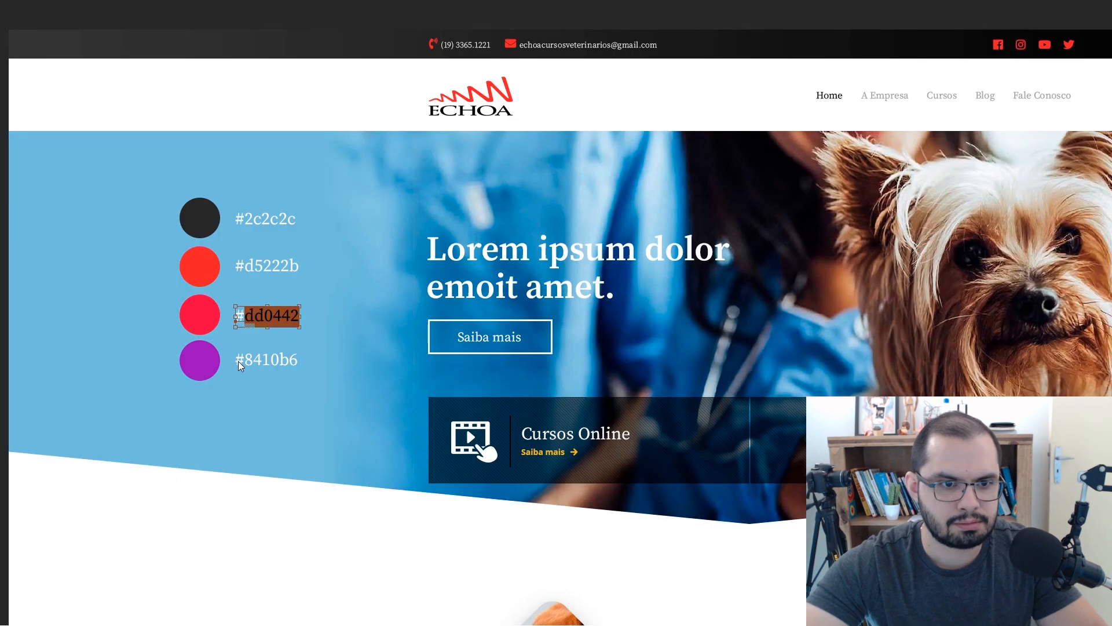
pyautogui.click(241, 359)
pyautogui.moveTo(241, 359); pyautogui.dragTo(307, 357)
pyautogui.hotkey('ctrl', 'c')
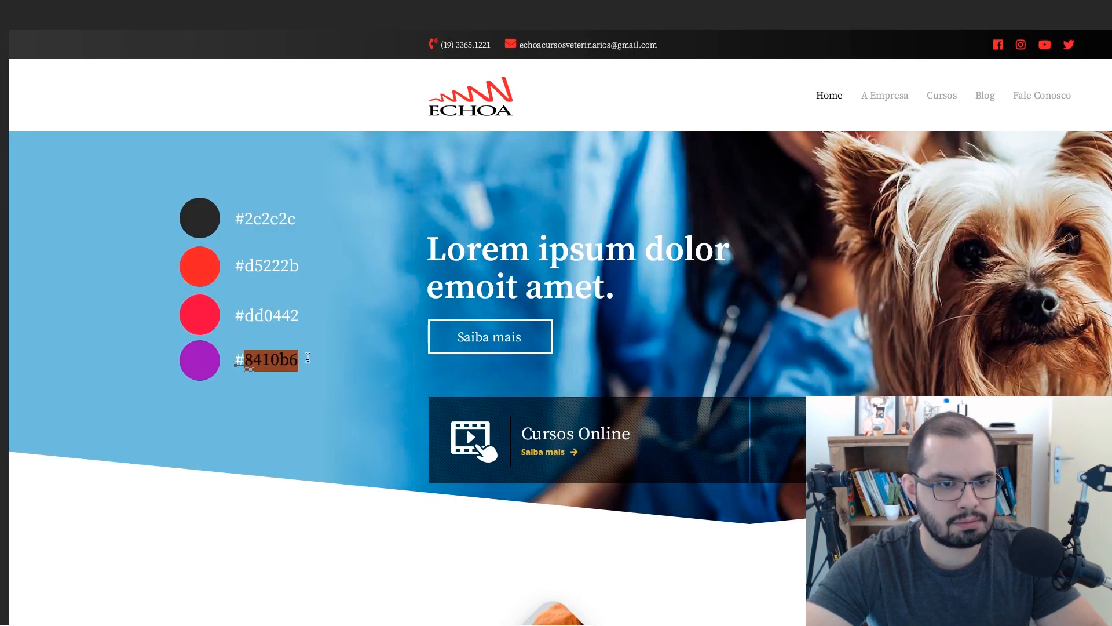
pyautogui.hotkey('alt', 'Tab')
pyautogui.click(107, 207)
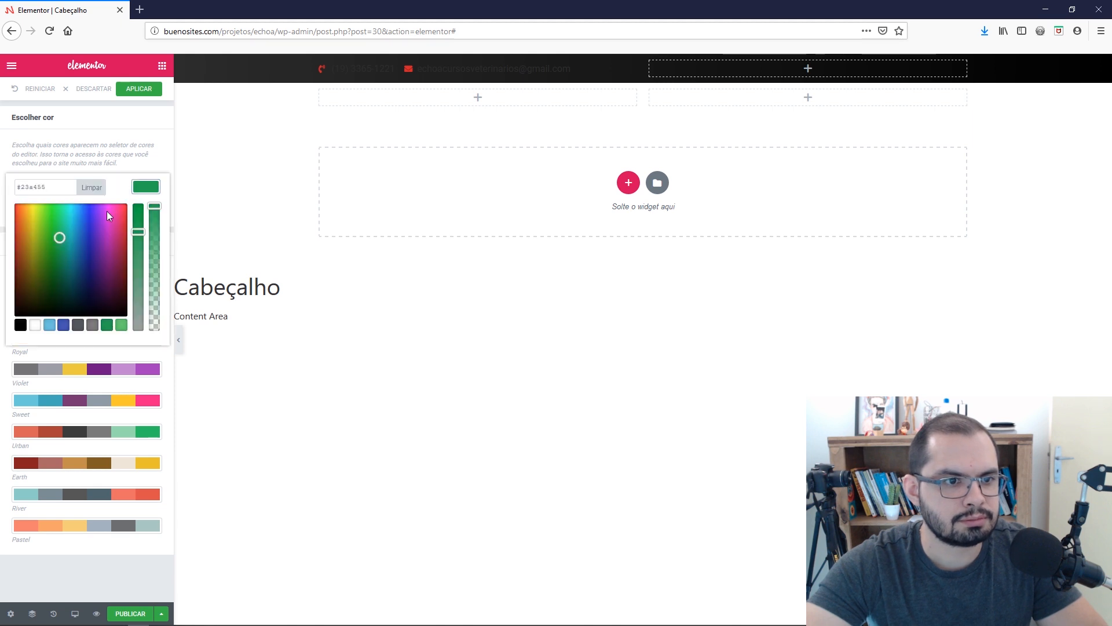
pyautogui.doubleClick(58, 188)
pyautogui.hotkey('ctrl', 'v')
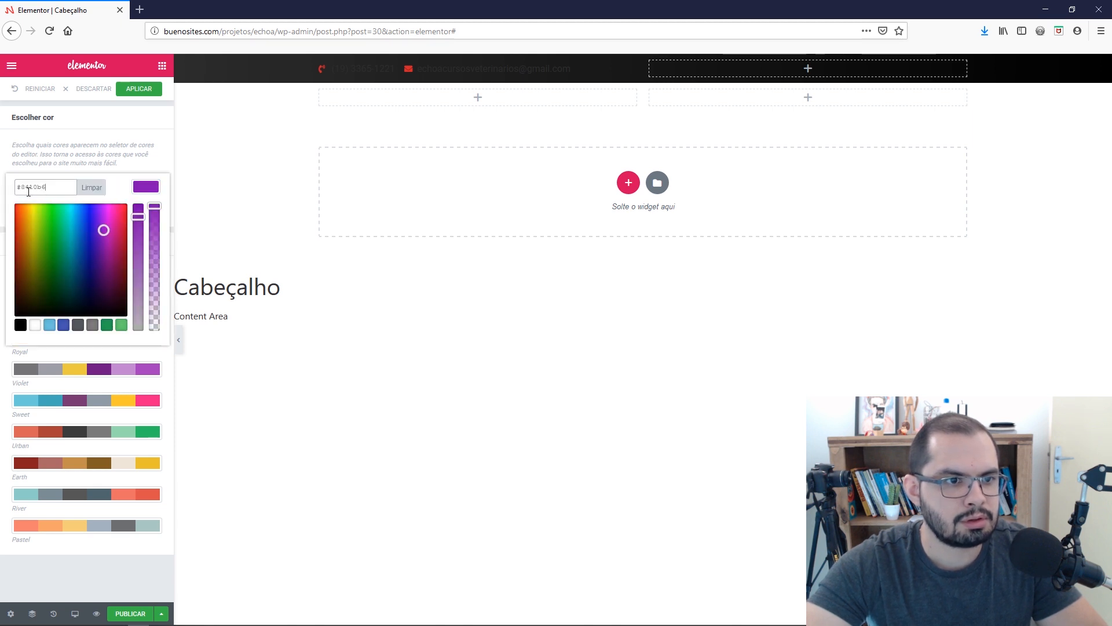
pyautogui.click(143, 191)
# Set the dark slate grey colour picker swatch to #2c2c2c, matching the dark colour in the site mockup.
pyautogui.hotkey('alt', 'Tab')
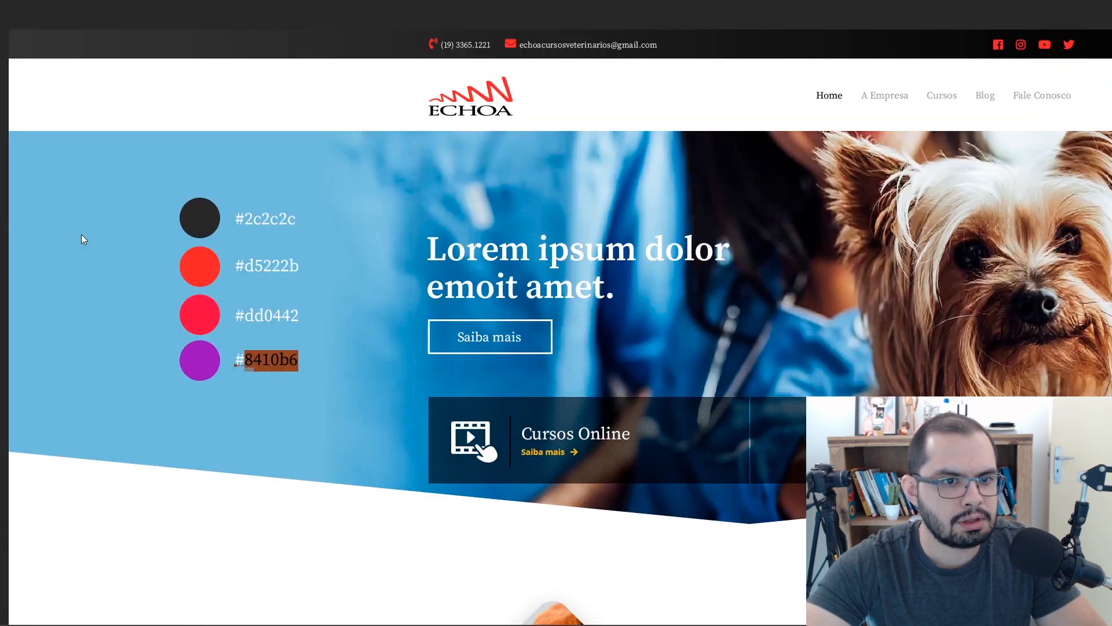
pyautogui.hotkey('alt', 'Tab')
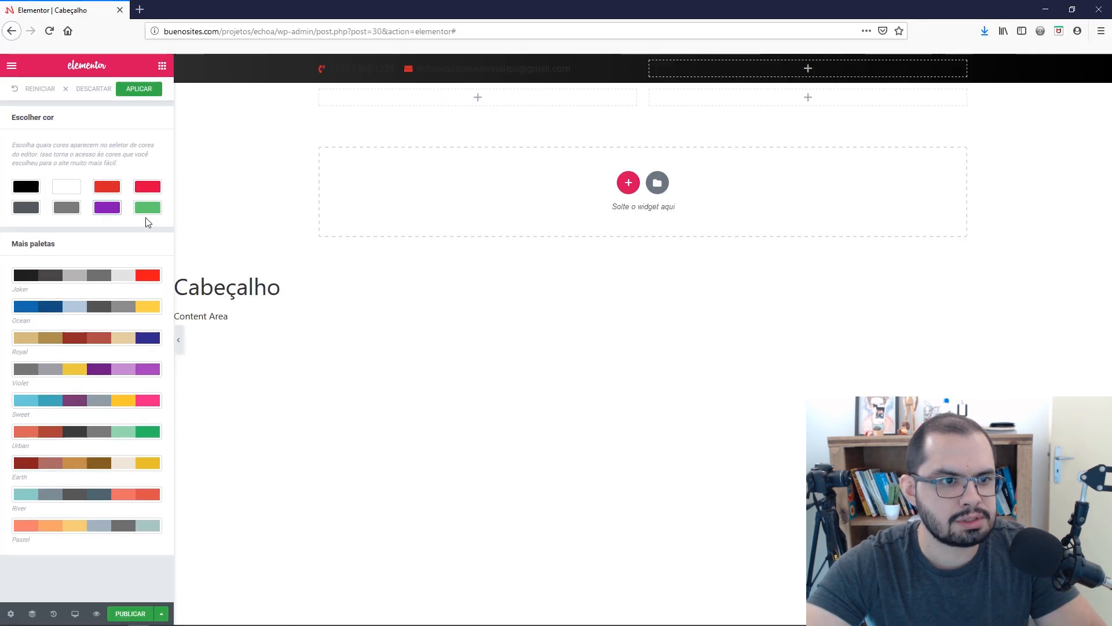
pyautogui.click(26, 207)
pyautogui.doubleClick(23, 186)
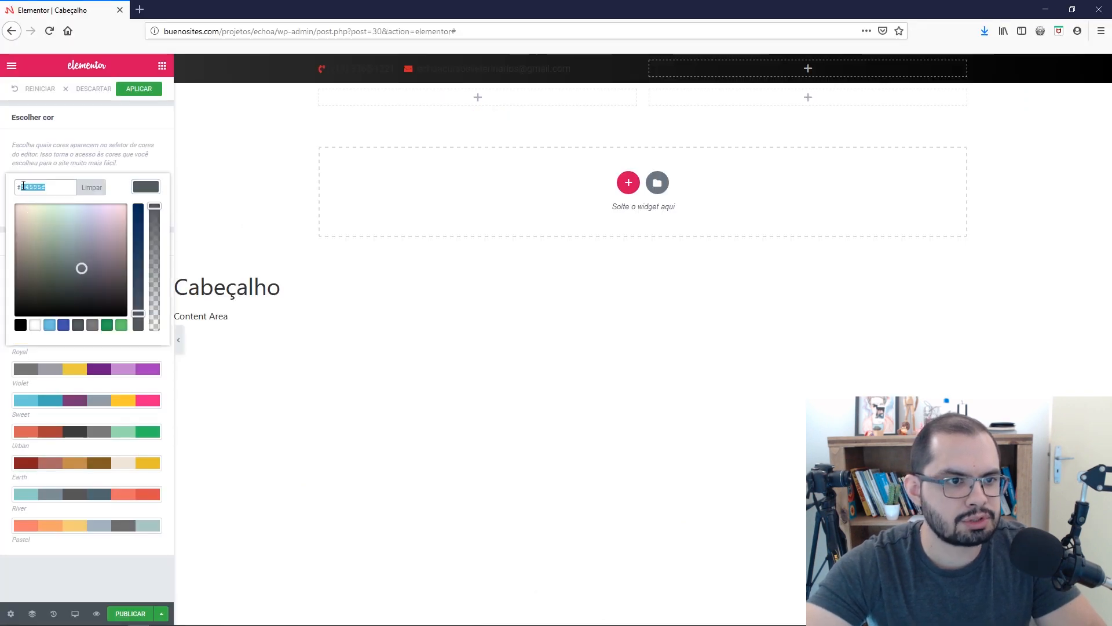
pyautogui.write('2')
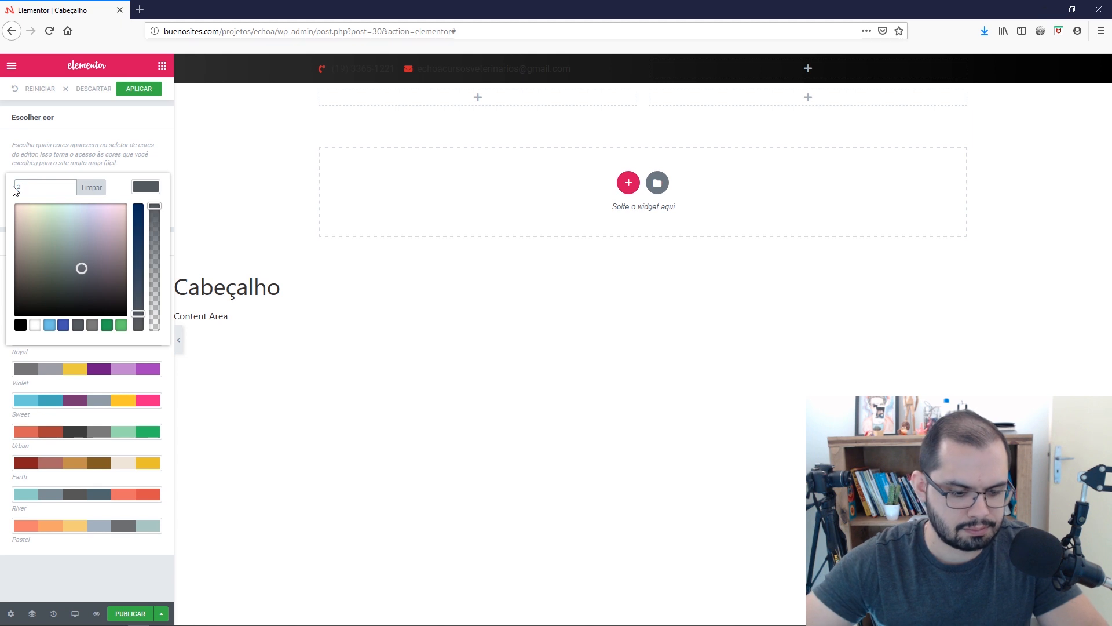
pyautogui.write('c2c2c')
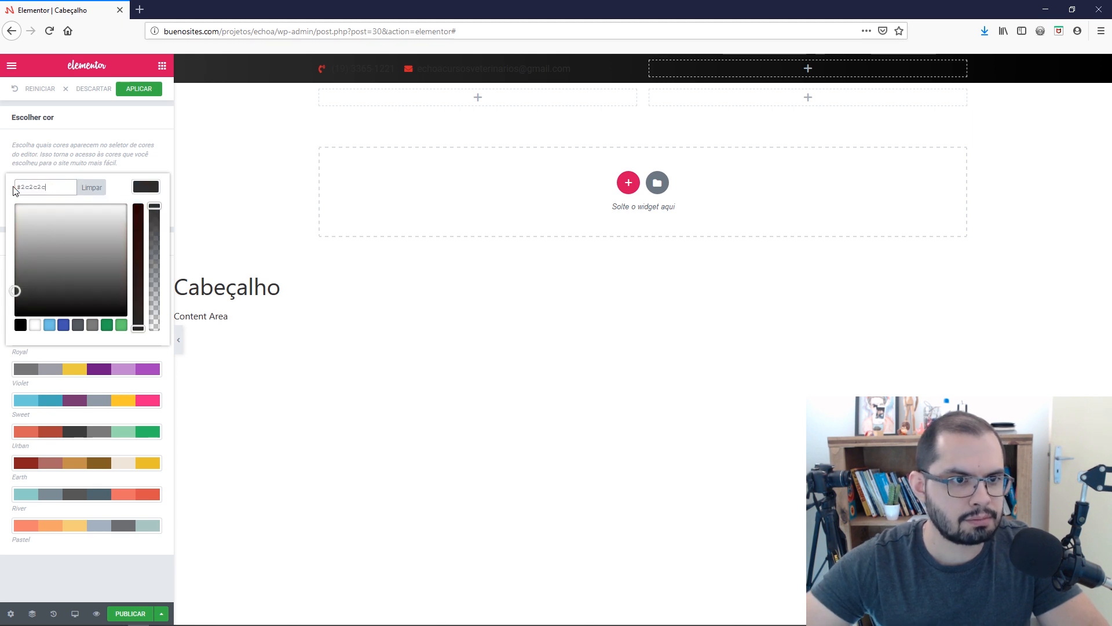
# Apply the updated colour picker swatches and open the primary heading settings in the default fonts.
pyautogui.click(151, 191)
pyautogui.click(139, 90)
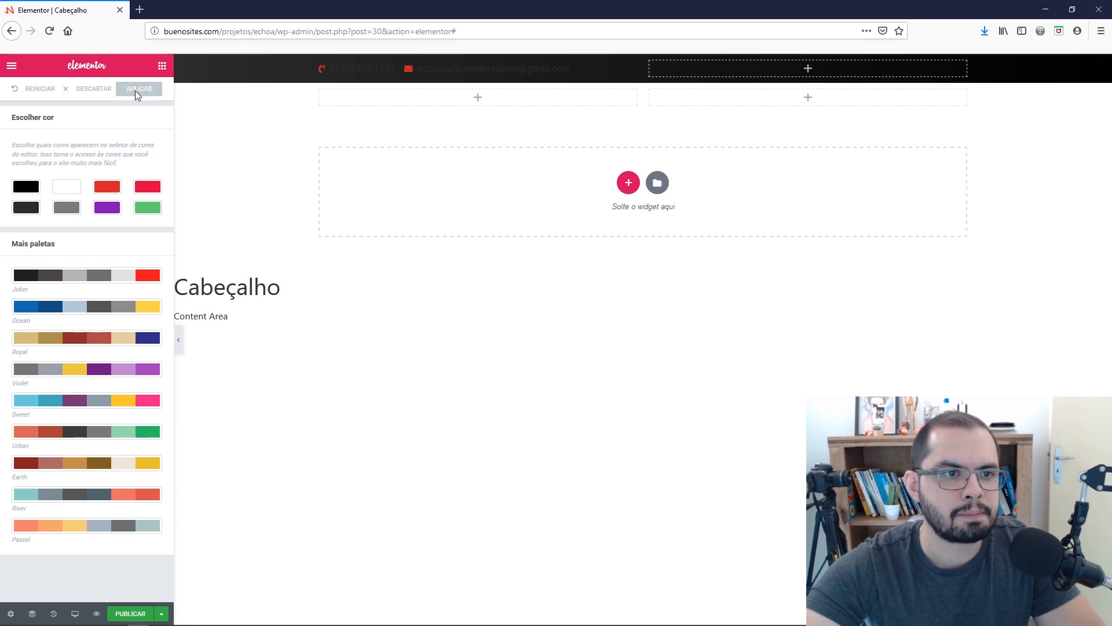
pyautogui.click(10, 65)
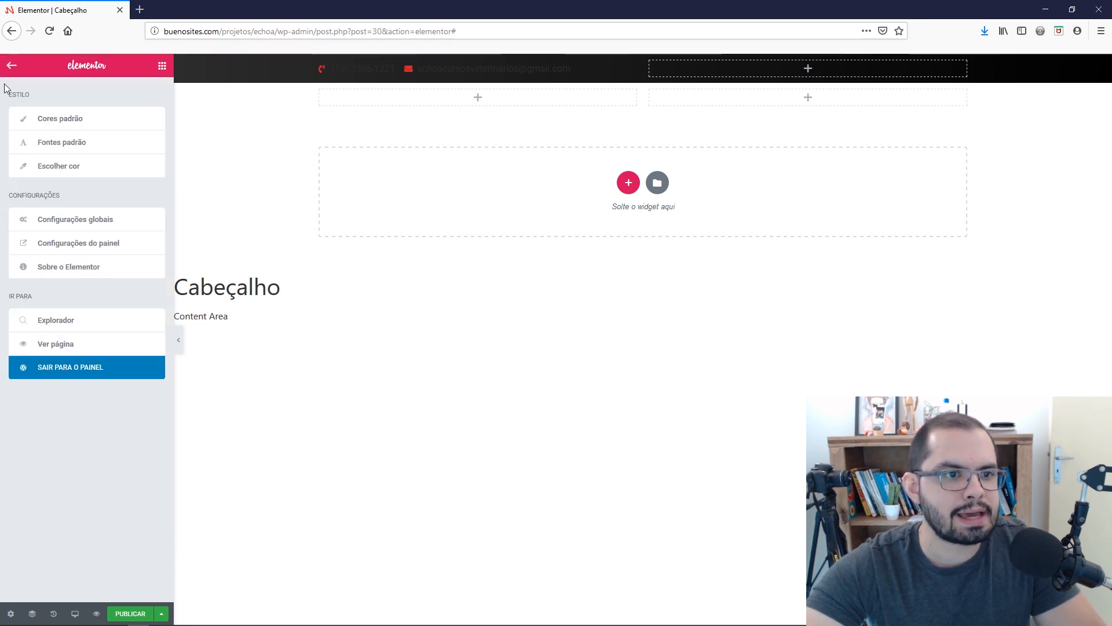
pyautogui.click(74, 144)
pyautogui.click(63, 119)
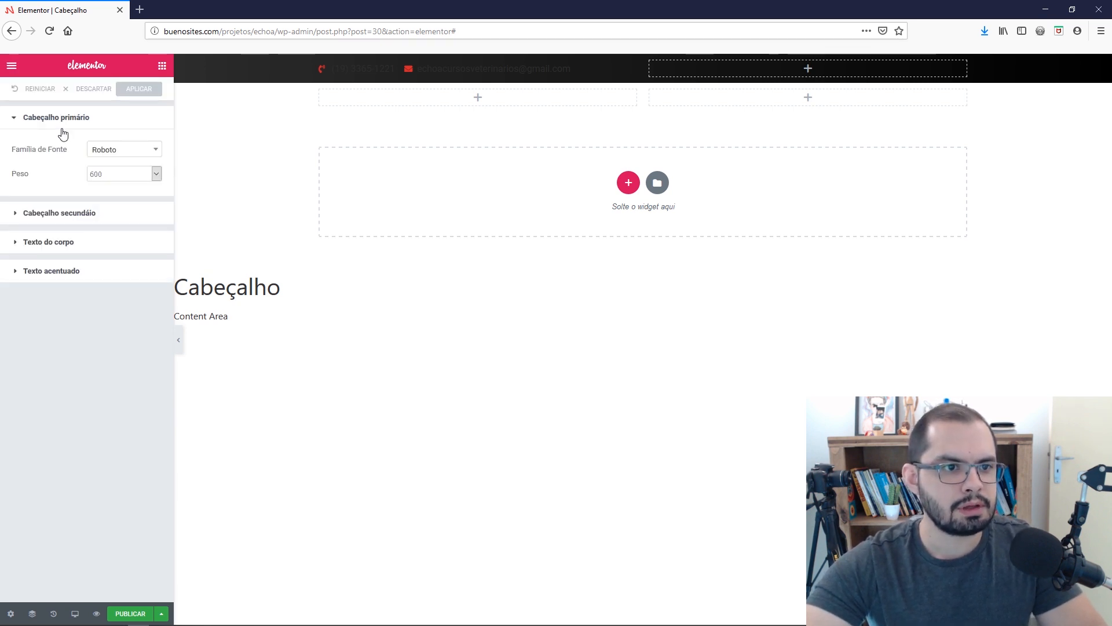
# Set the primary heading's font family to Sofia.
pyautogui.click(125, 150)
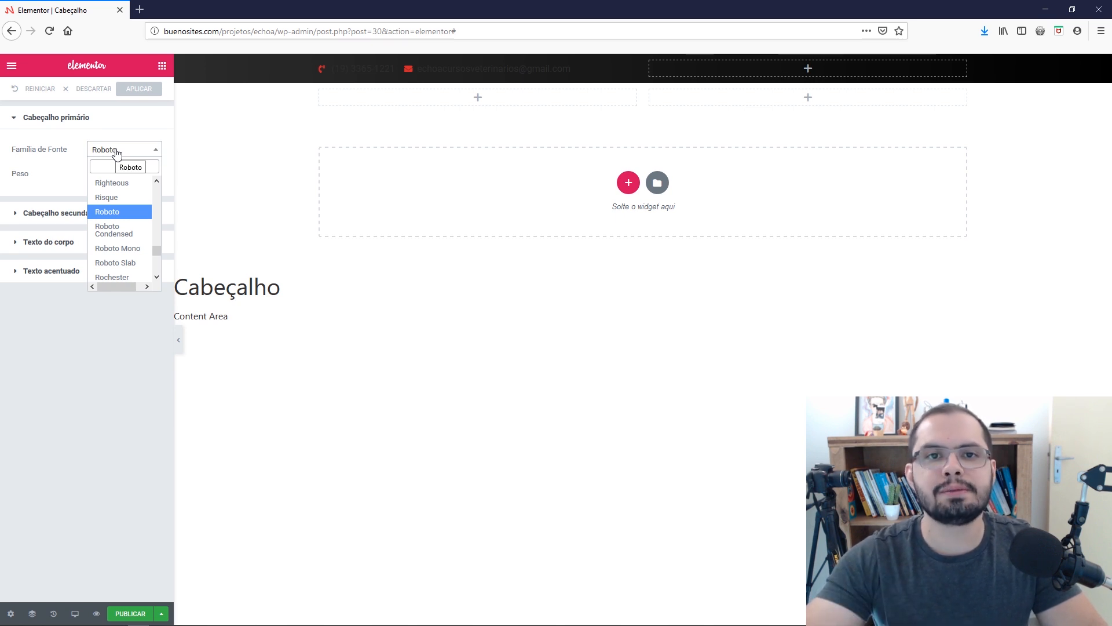
pyautogui.write('Sofia')
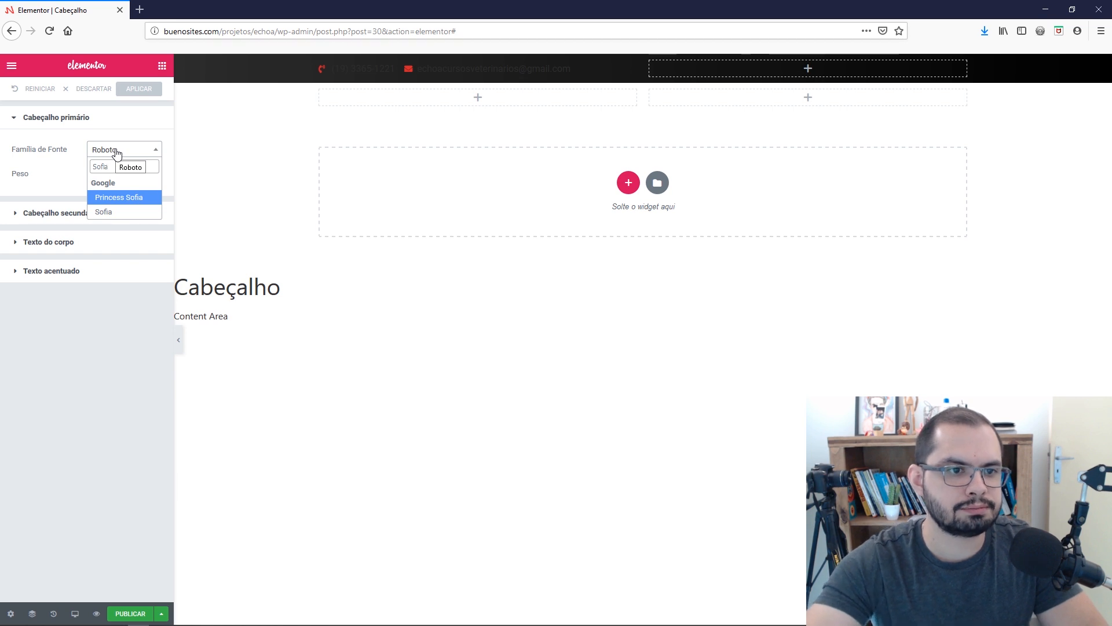
pyautogui.click(109, 213)
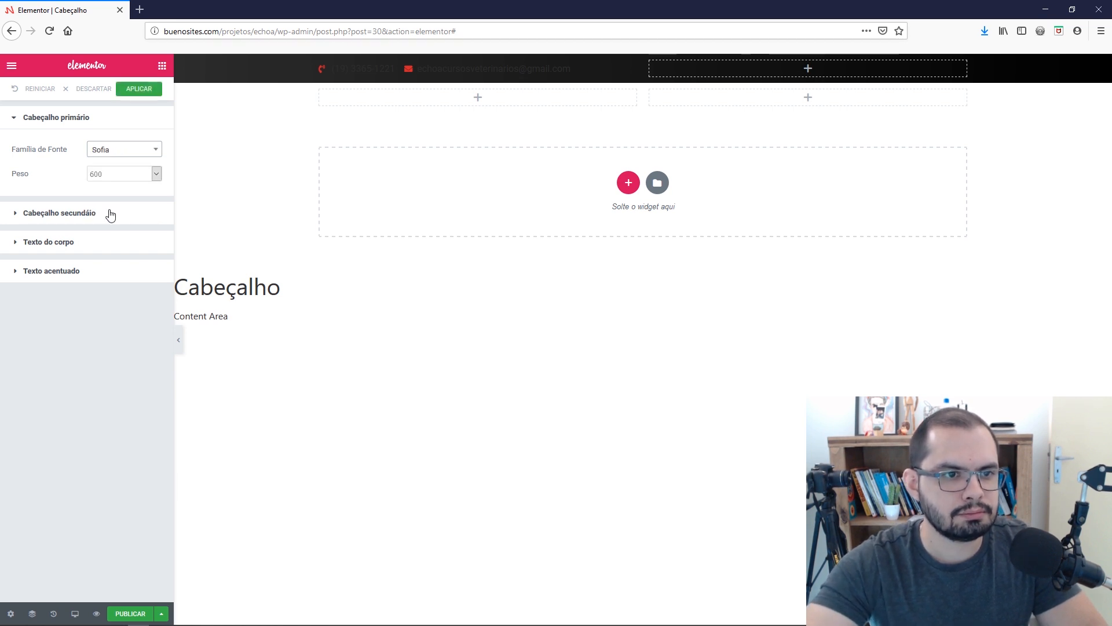
# Check the font used by the text in the Photoshop mockup and set the primary heading's font family to Source Serif Pro.
pyautogui.hotkey('alt', 'Tab')
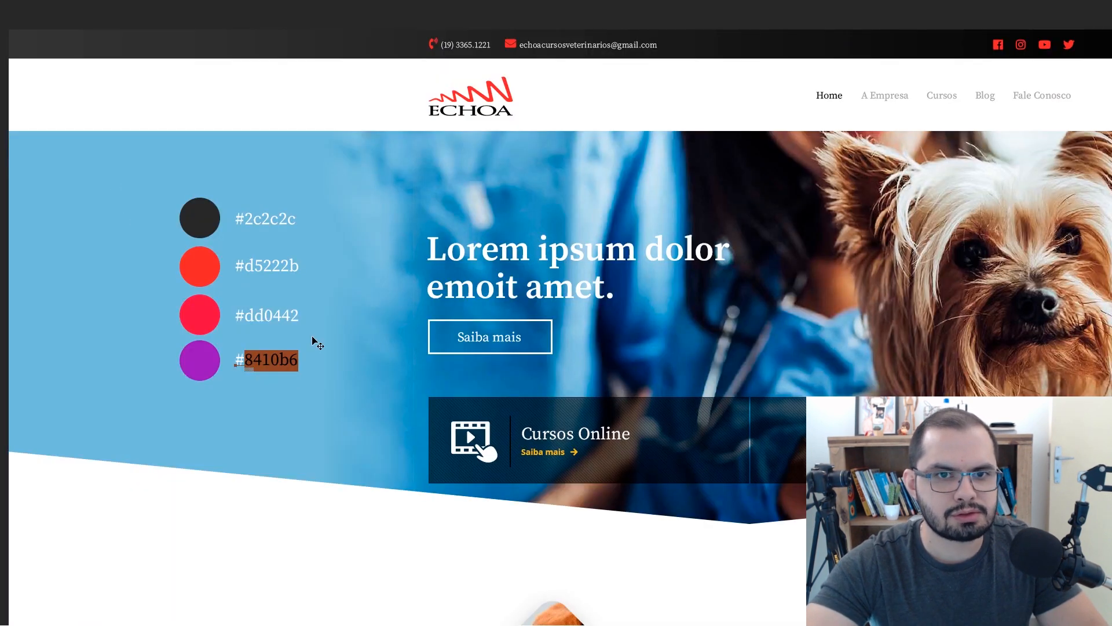
pyautogui.click(314, 330)
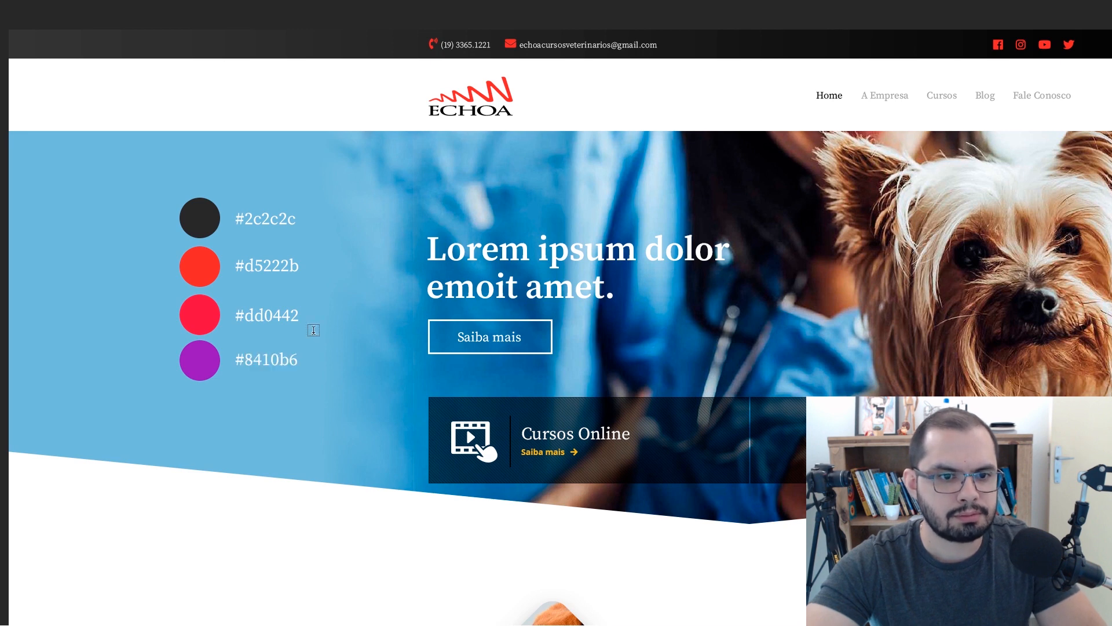
pyautogui.press('f')
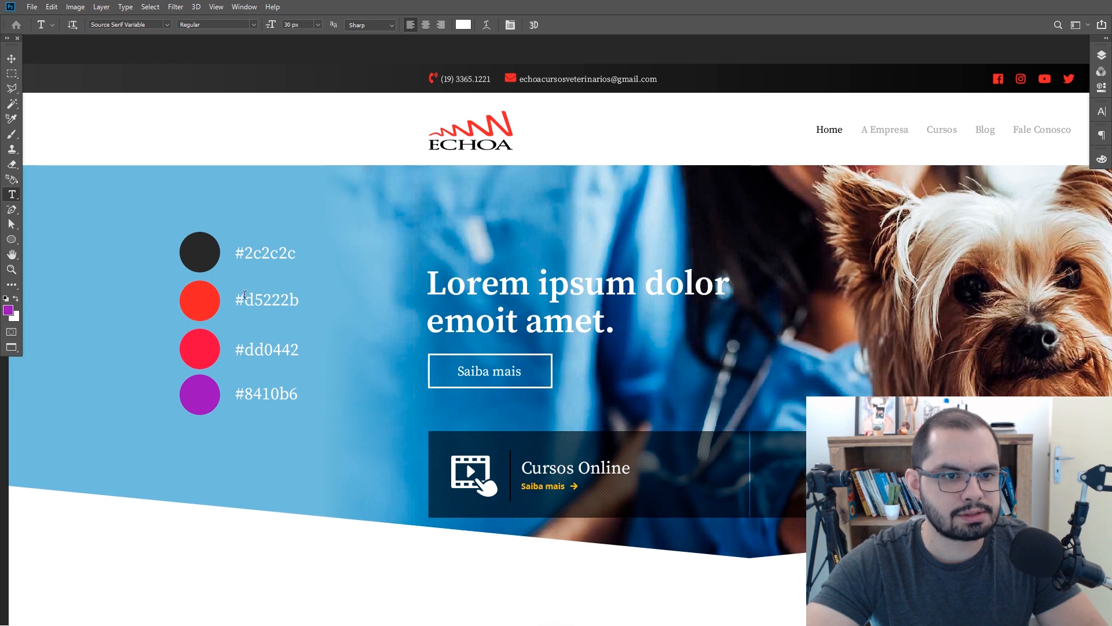
pyautogui.hotkey('alt', 'Tab')
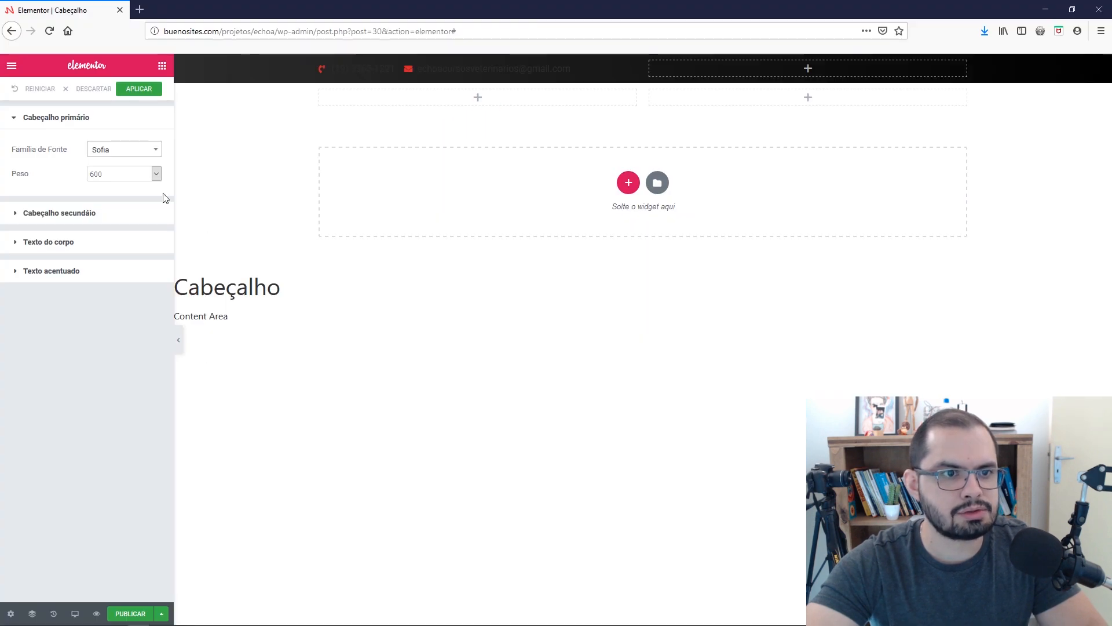
pyautogui.click(120, 149)
pyautogui.write('source')
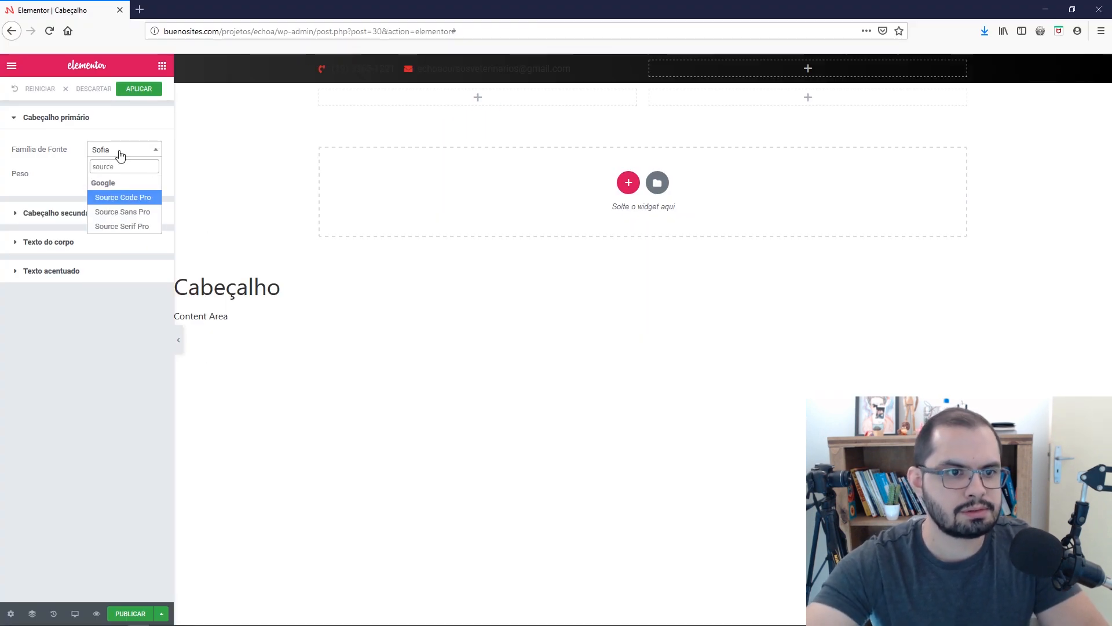
pyautogui.click(124, 228)
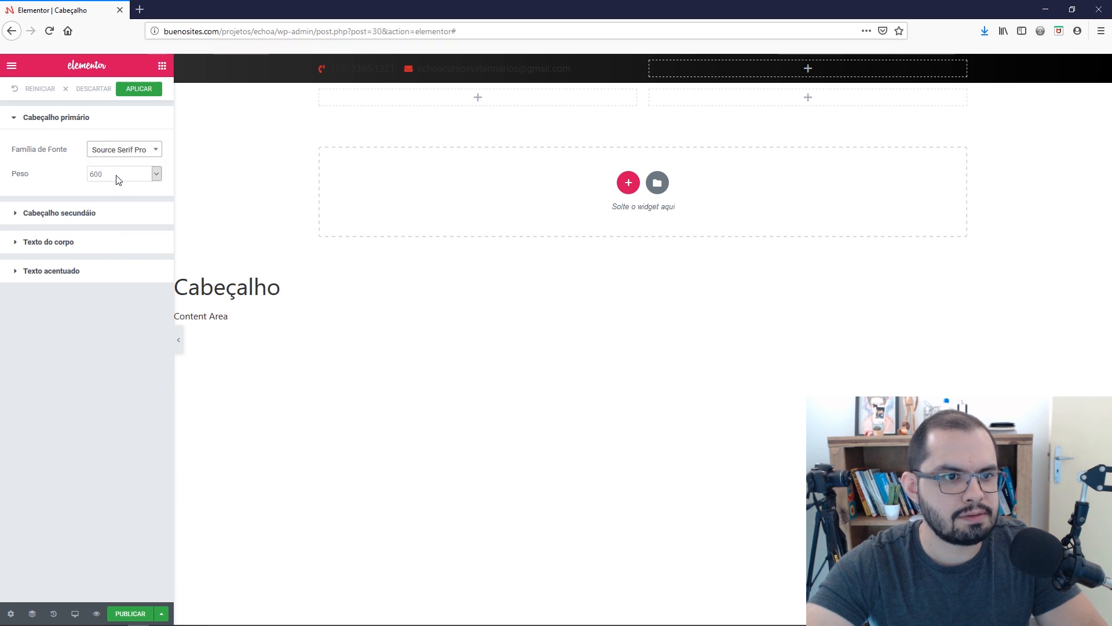
# Compare with the Photoshop mockup's headline and set the primary heading's weight to 700.
pyautogui.hotkey('alt', 'Tab')
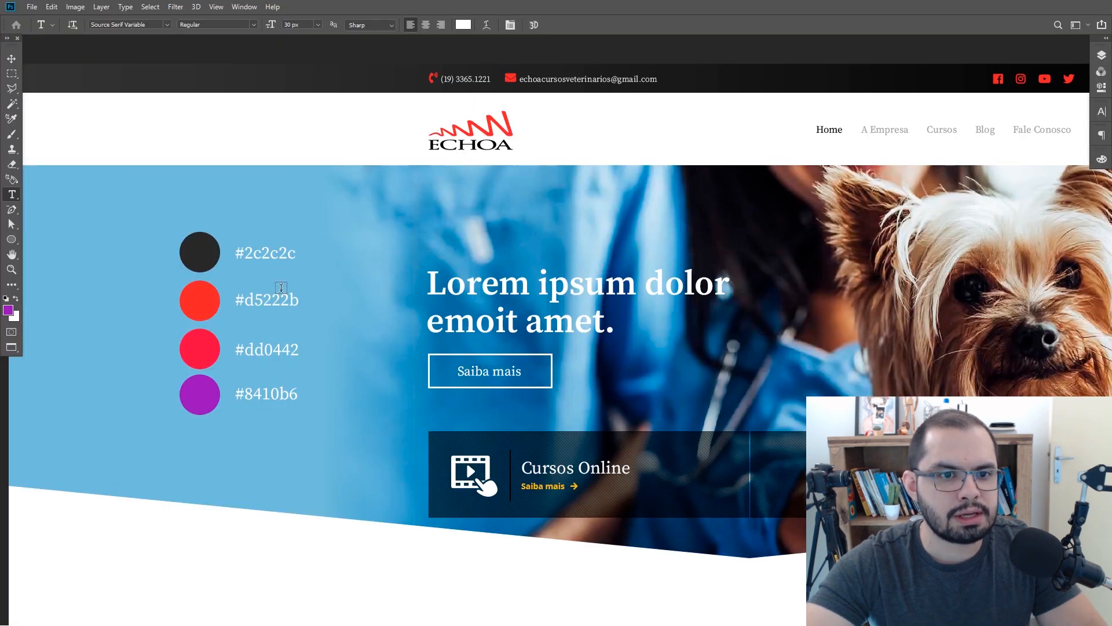
pyautogui.hotkey('alt', 'Tab')
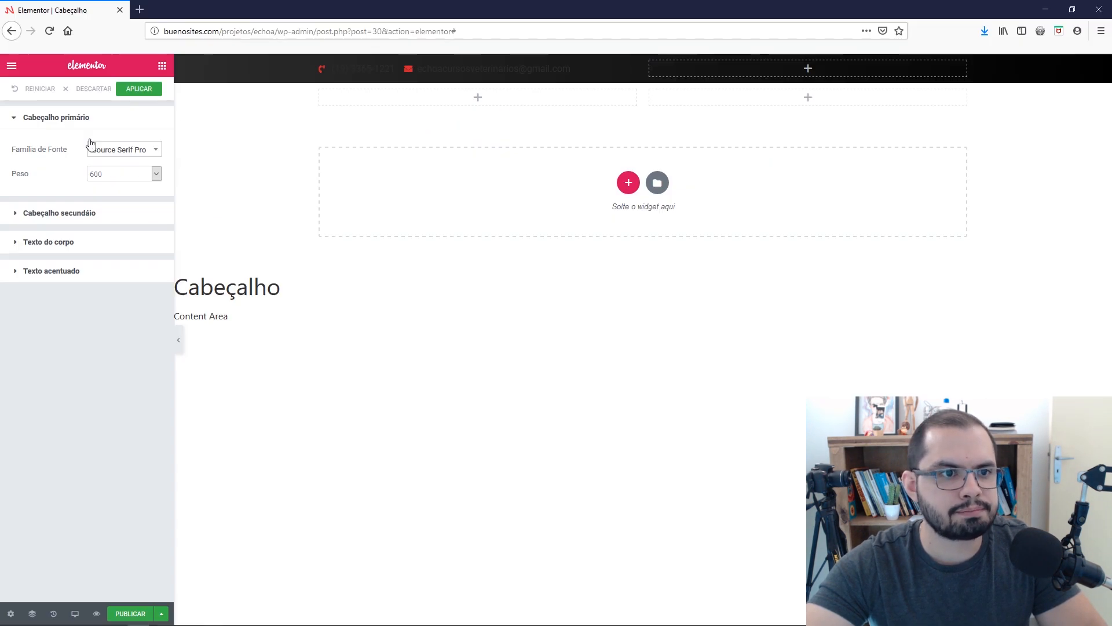
pyautogui.click(117, 173)
pyautogui.click(101, 303)
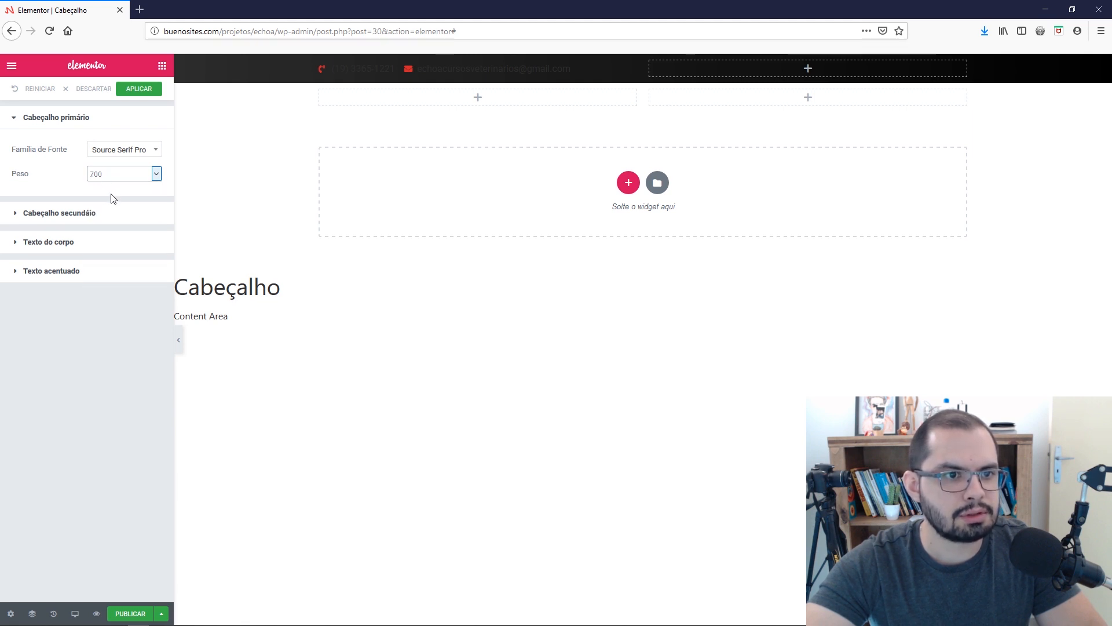
# Set the secondary heading to Source Serif Pro with weight 600, and the primary heading's weight to 800.
pyautogui.click(87, 212)
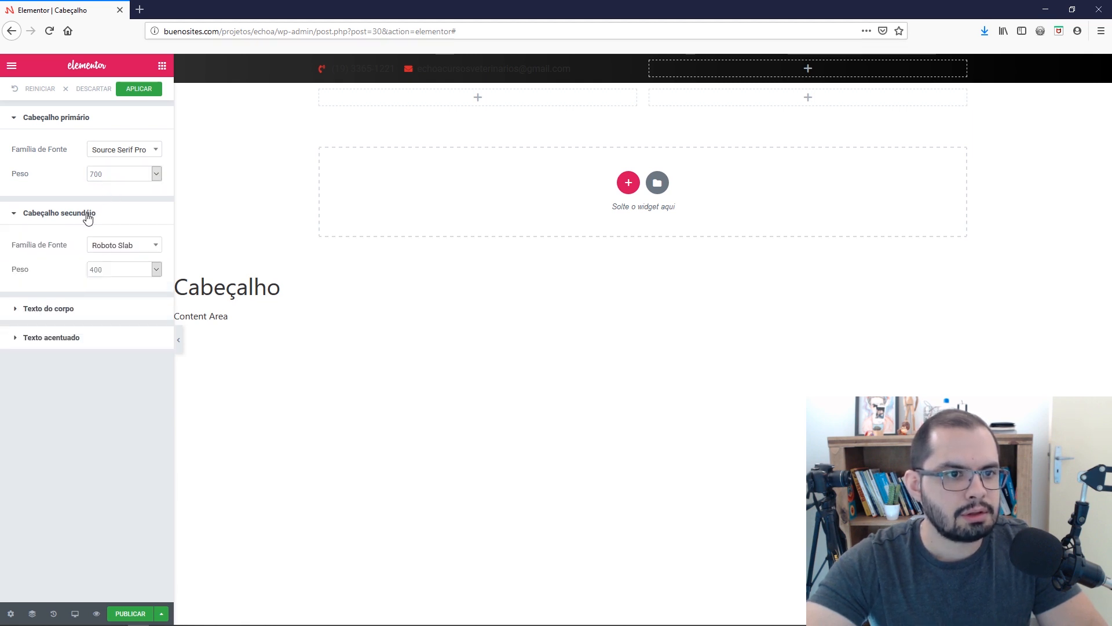
pyautogui.click(110, 251)
pyautogui.write('Source')
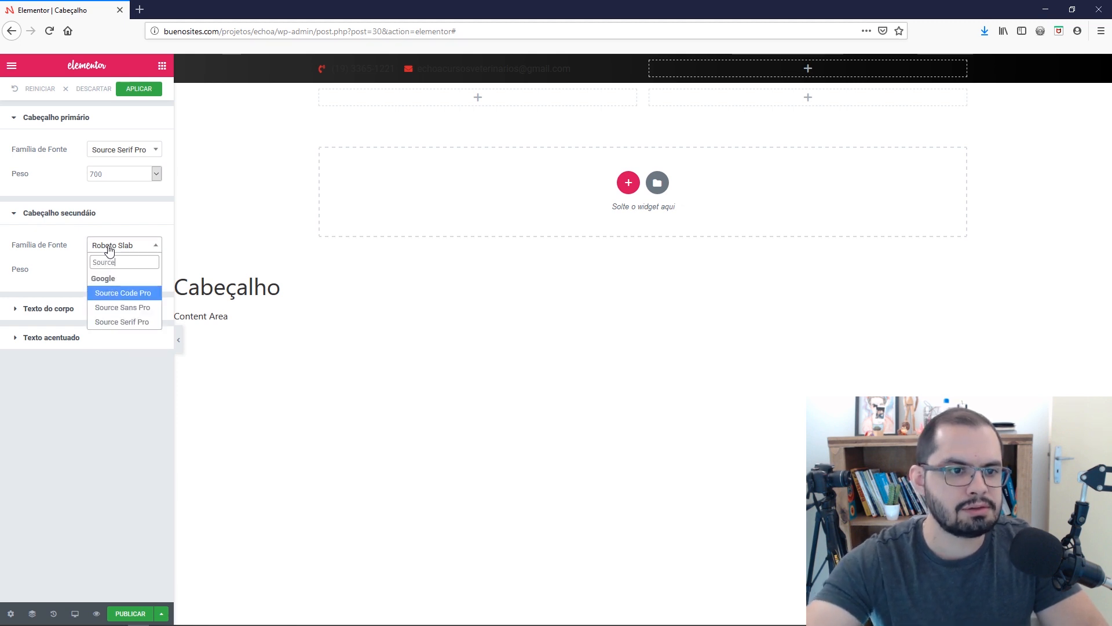
pyautogui.click(115, 322)
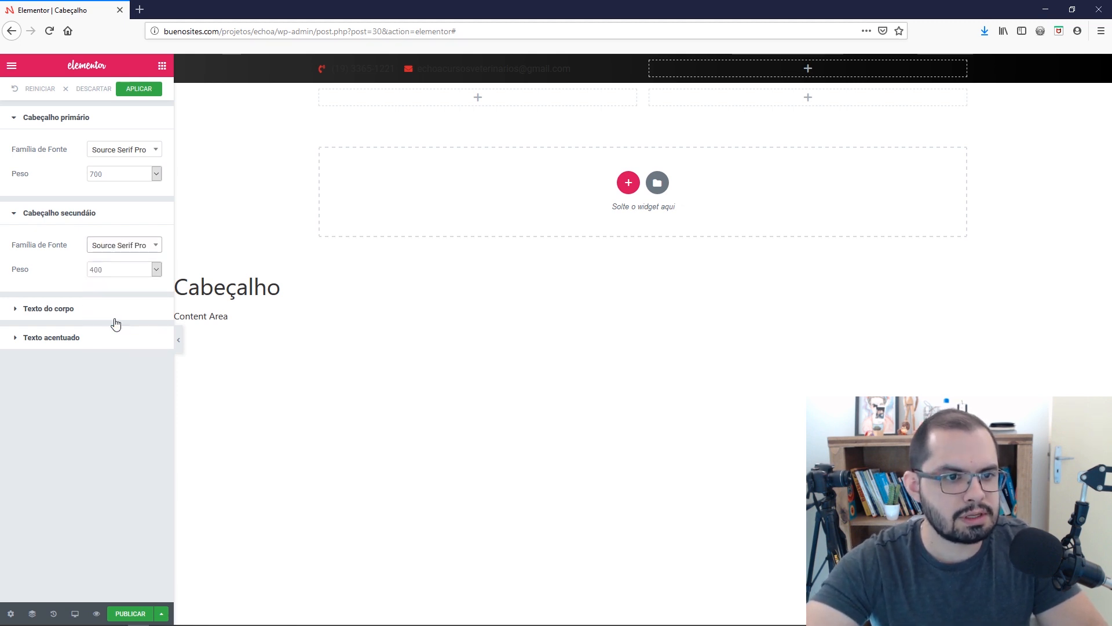
pyautogui.click(107, 273)
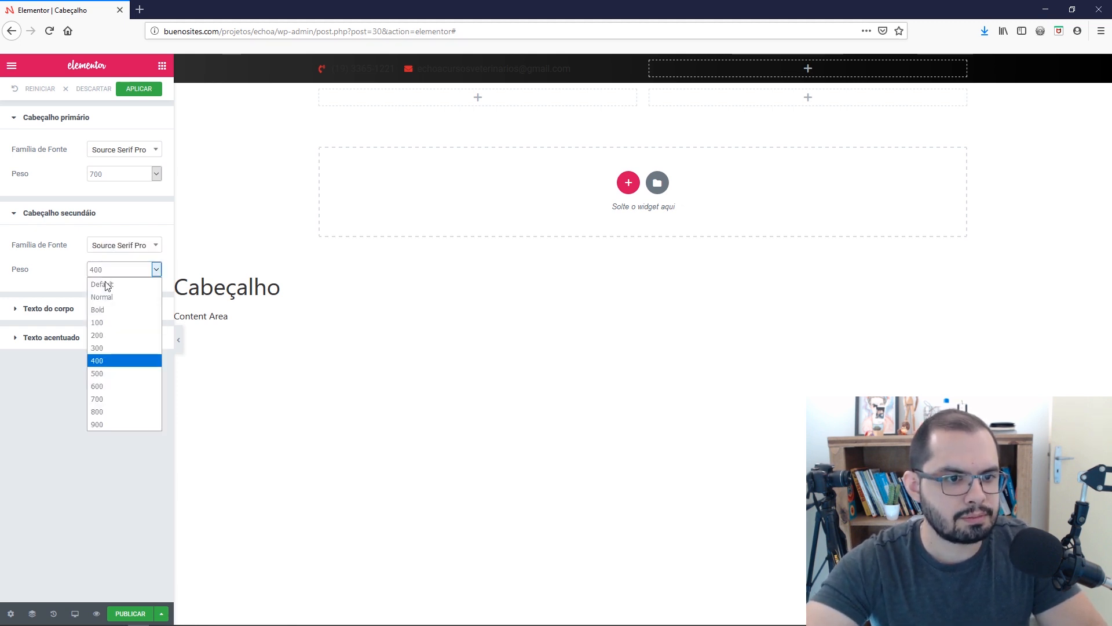
pyautogui.click(98, 386)
pyautogui.click(106, 175)
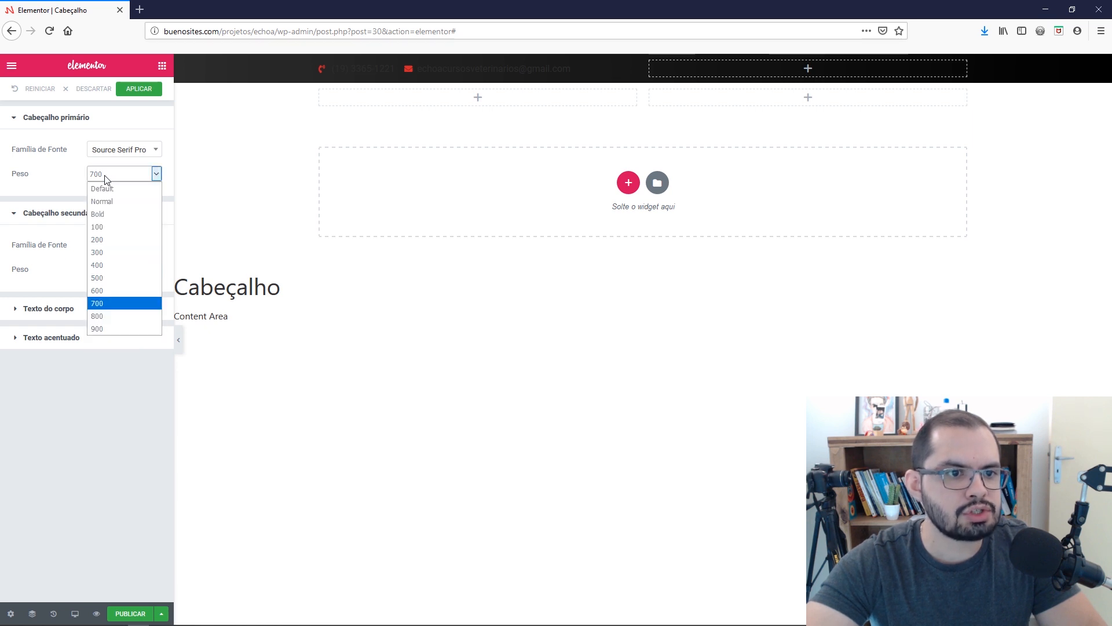
pyautogui.click(102, 316)
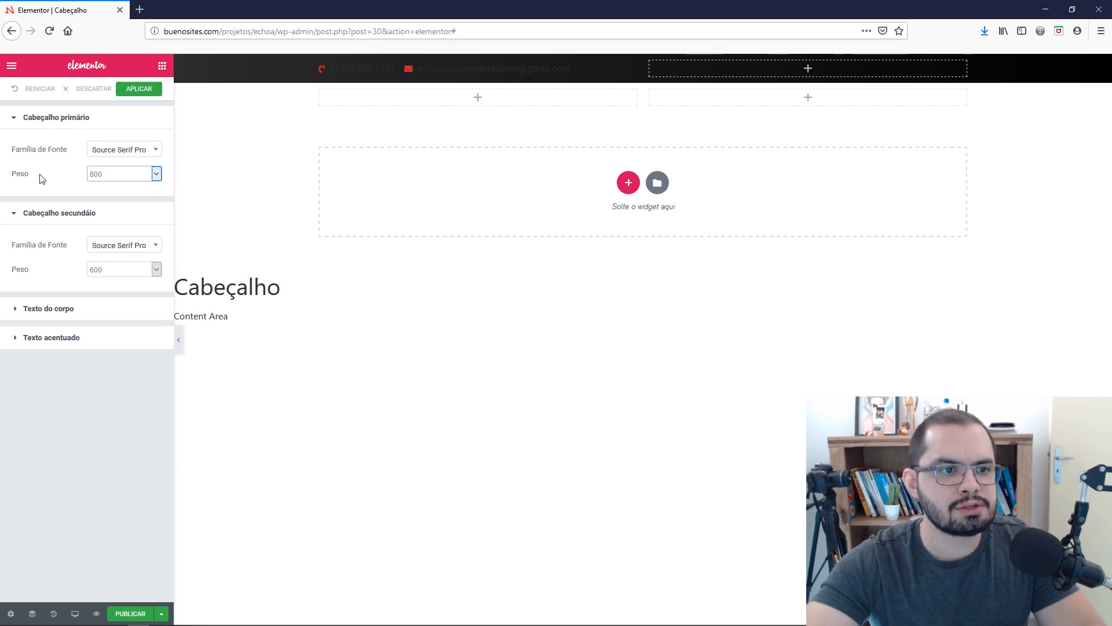
# Set the default body text font to Open Sans with Normal weight.
pyautogui.click(44, 311)
pyautogui.click(116, 341)
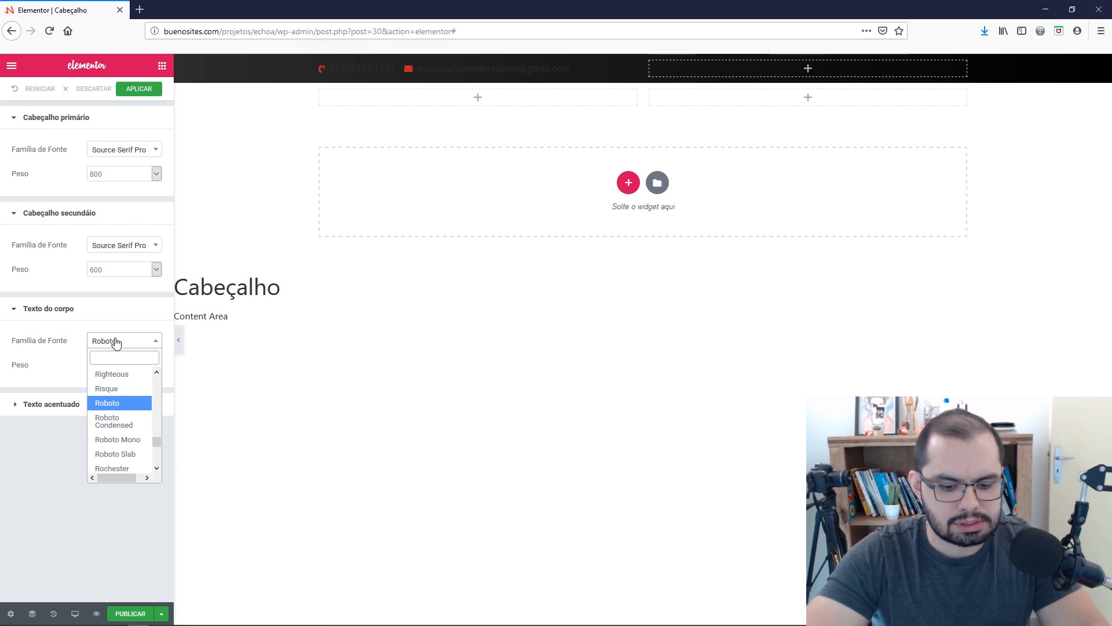
pyautogui.write('ope')
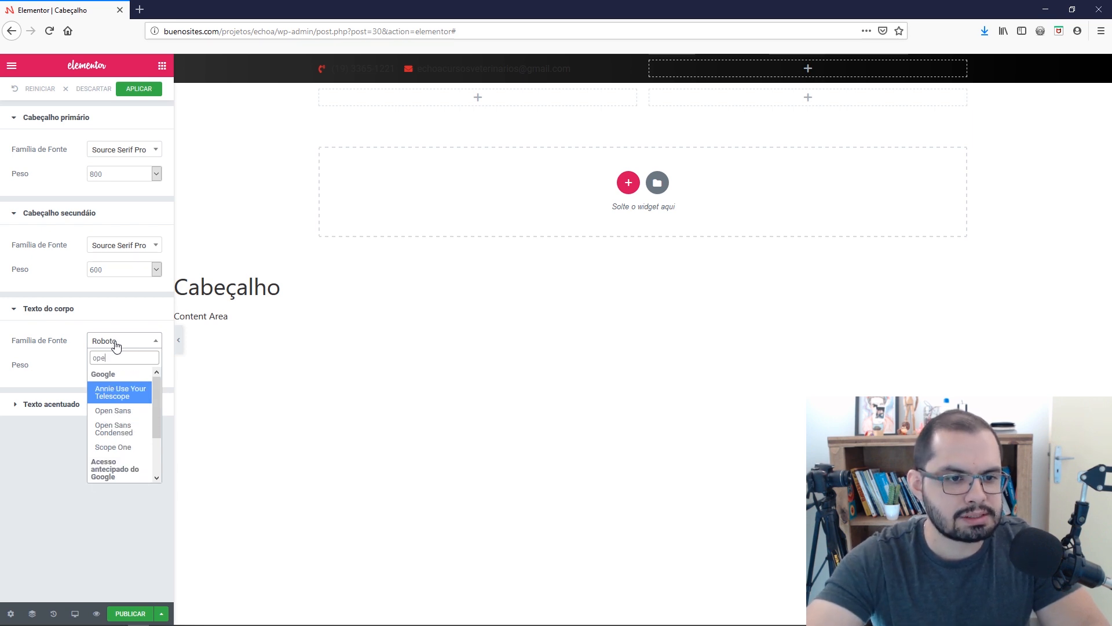
pyautogui.click(122, 411)
pyautogui.click(114, 366)
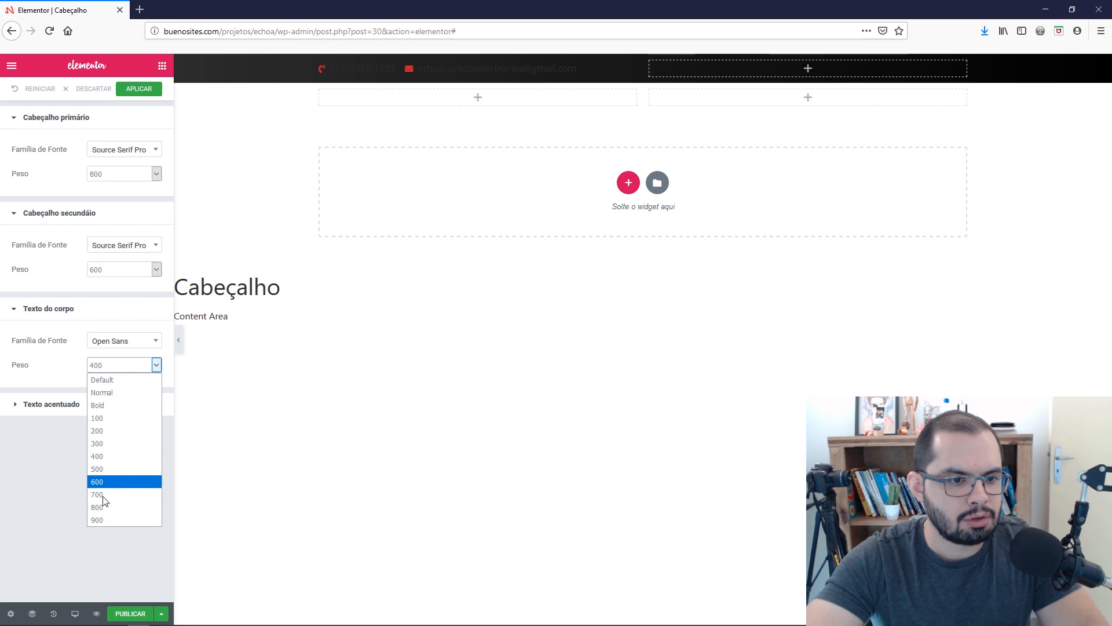
pyautogui.click(110, 392)
# Set the accent text font to Open Sans with Bold weight and apply the default font changes.
pyautogui.click(57, 406)
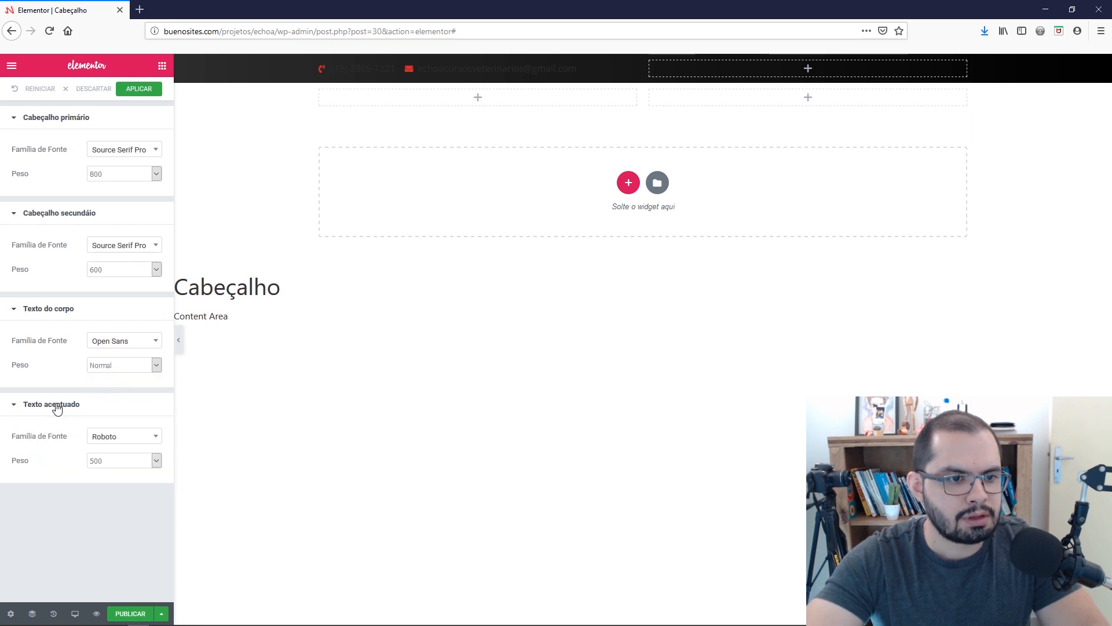
pyautogui.click(109, 439)
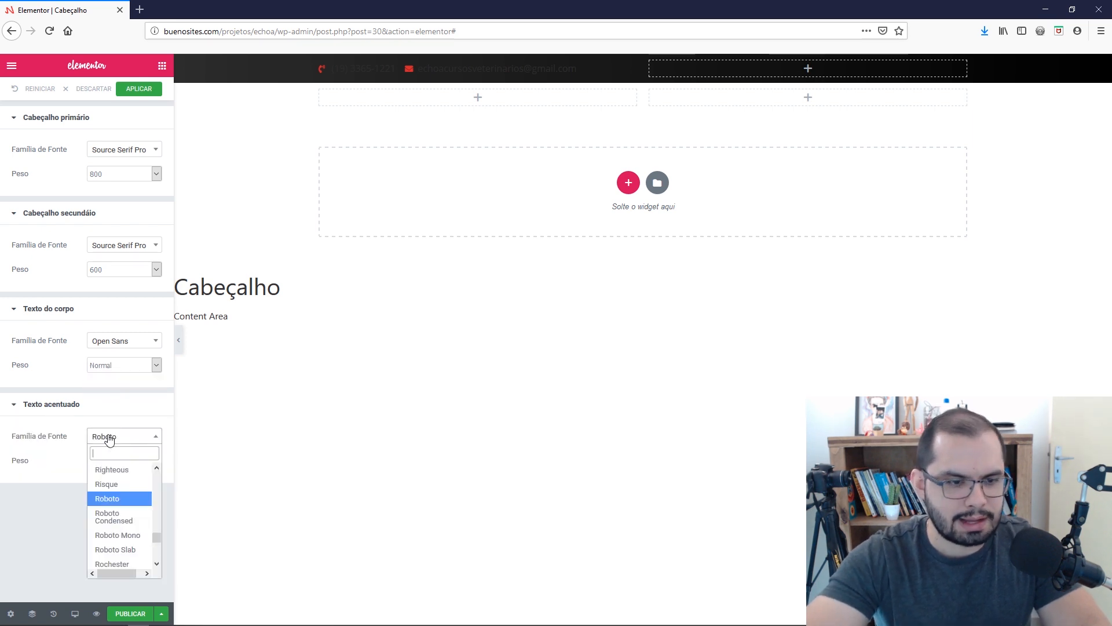
pyautogui.write('open')
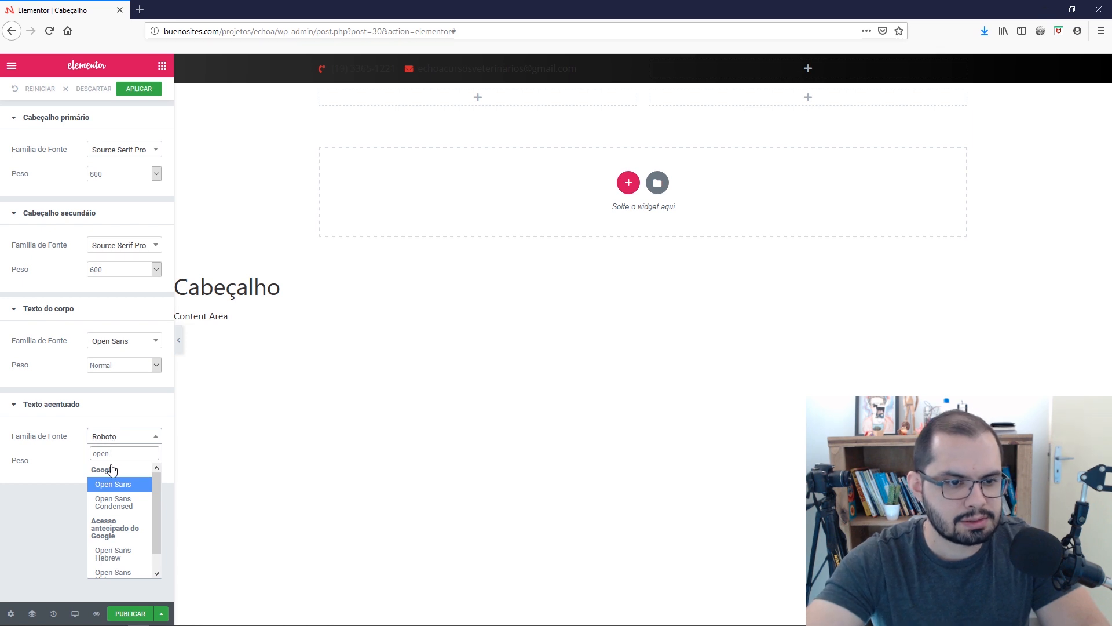
pyautogui.click(113, 484)
pyautogui.click(110, 462)
pyautogui.click(110, 498)
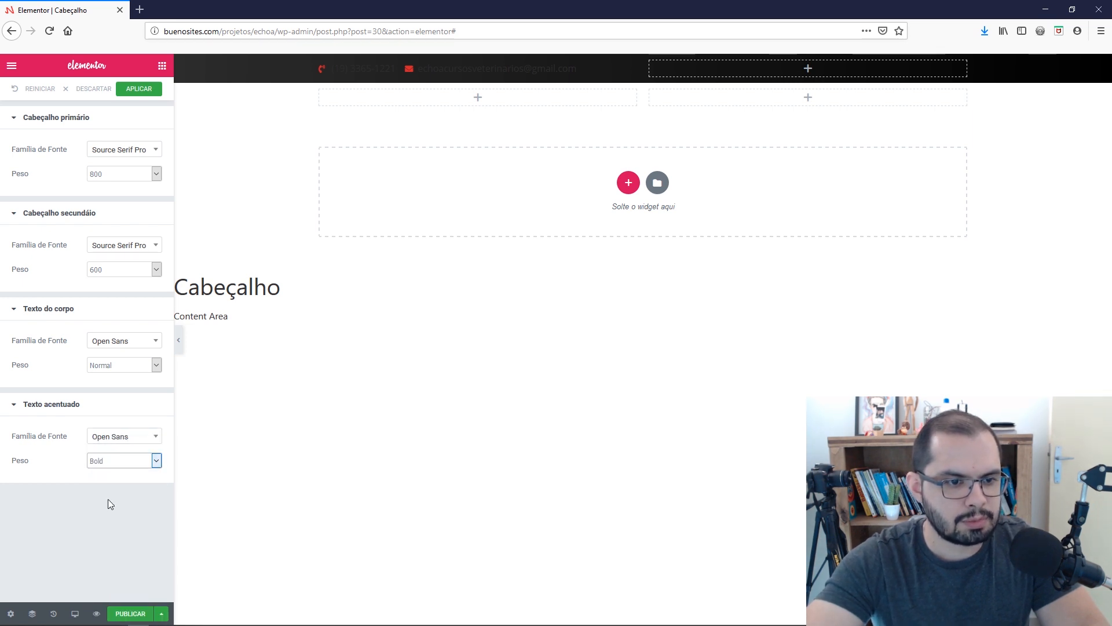
pyautogui.click(142, 91)
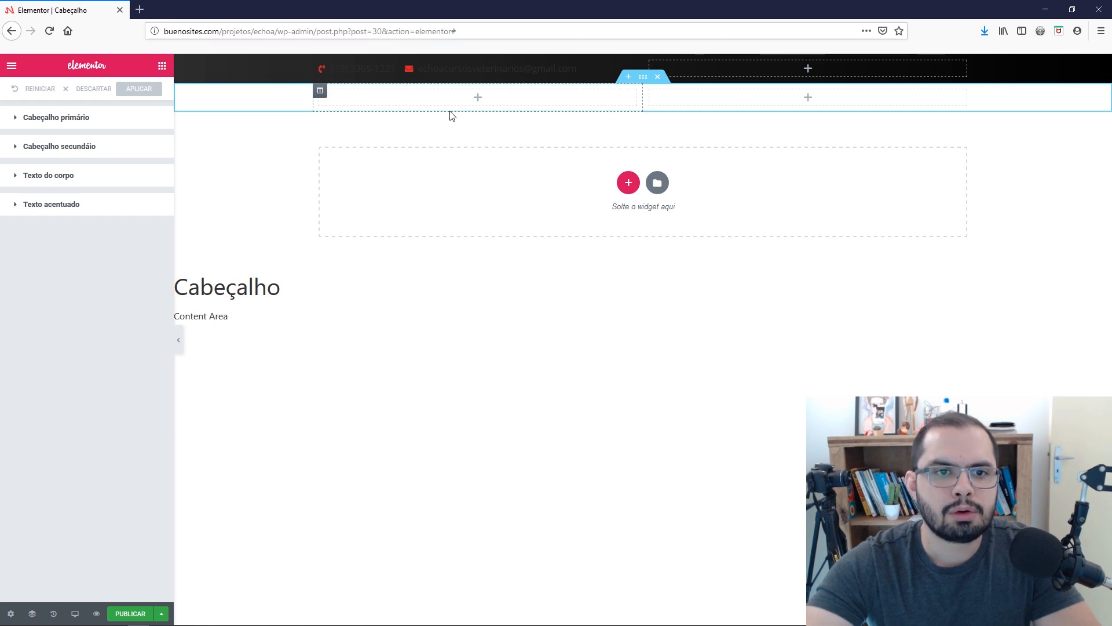
# Open the header's contact icon list style settings and reduce the spacing between its items to 0.
pyautogui.click(449, 66)
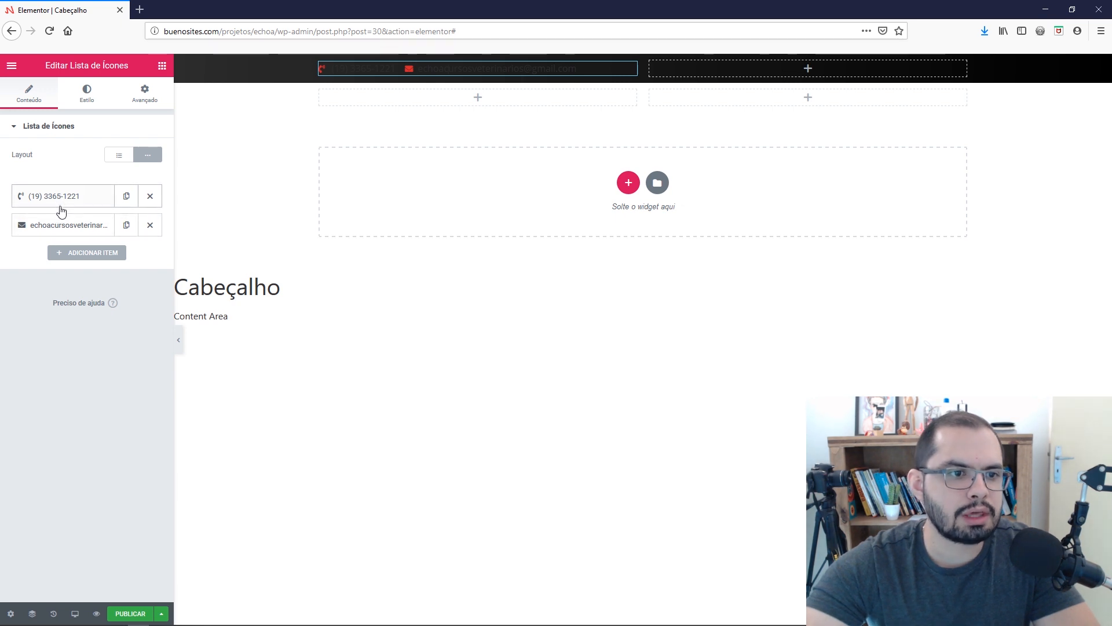
pyautogui.click(87, 97)
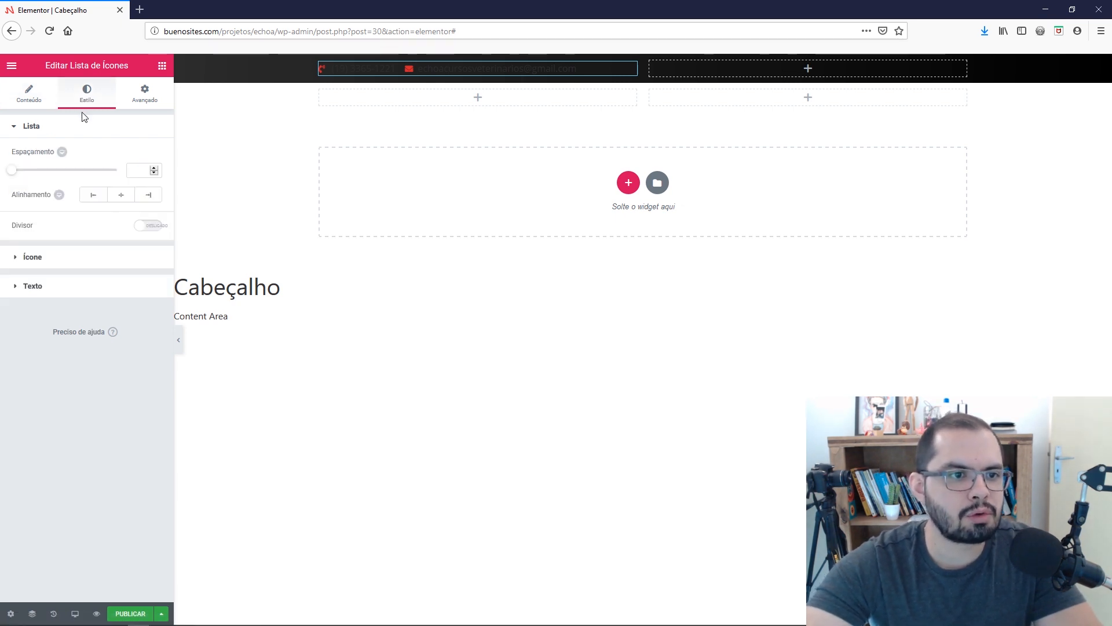
pyautogui.click(33, 256)
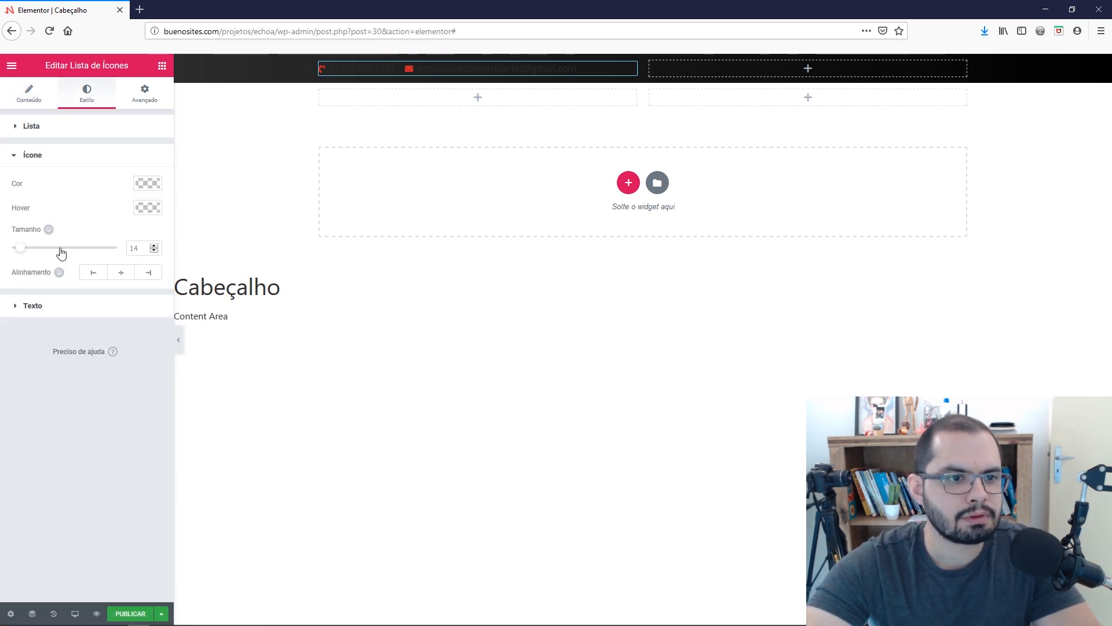
pyautogui.click(33, 156)
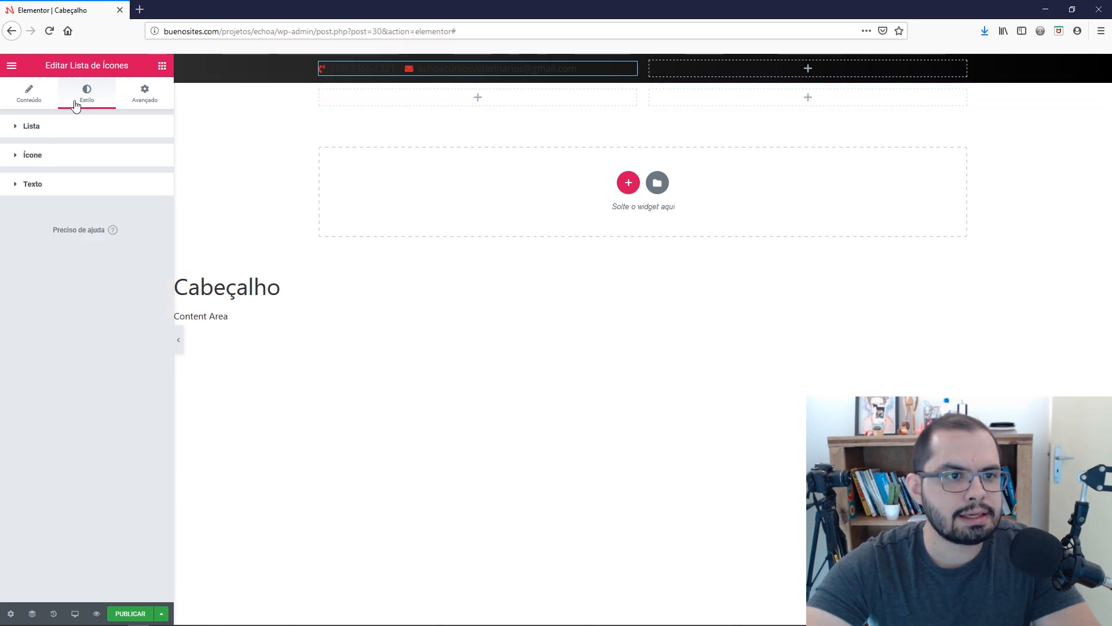
pyautogui.click(32, 128)
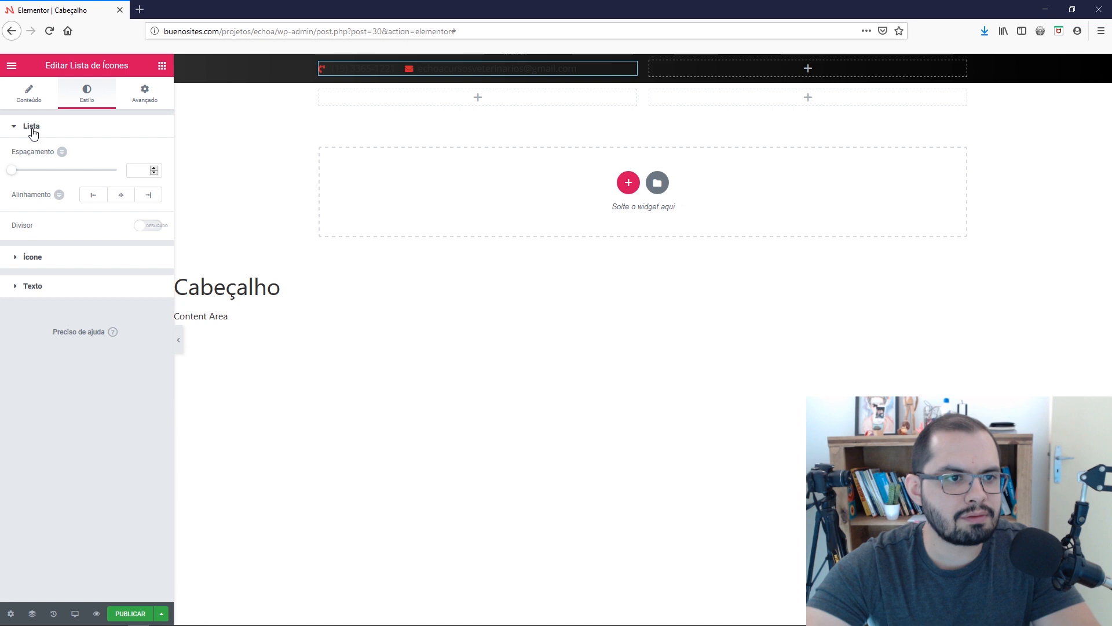
pyautogui.click(13, 172)
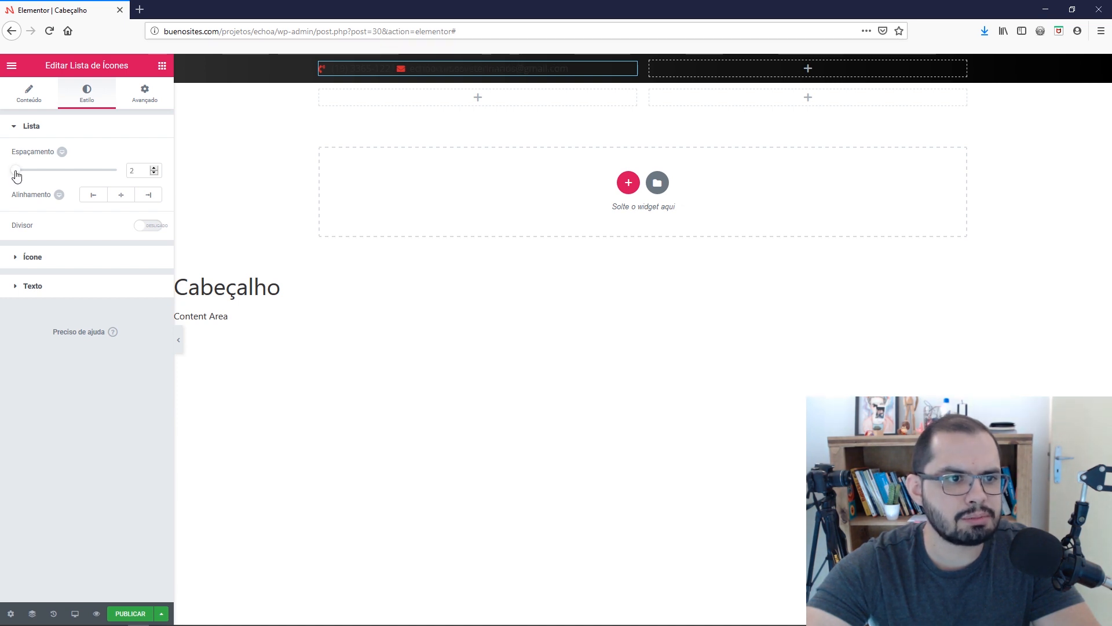
# Set the text colour of the contact icon list to white (#ffffff).
pyautogui.click(38, 259)
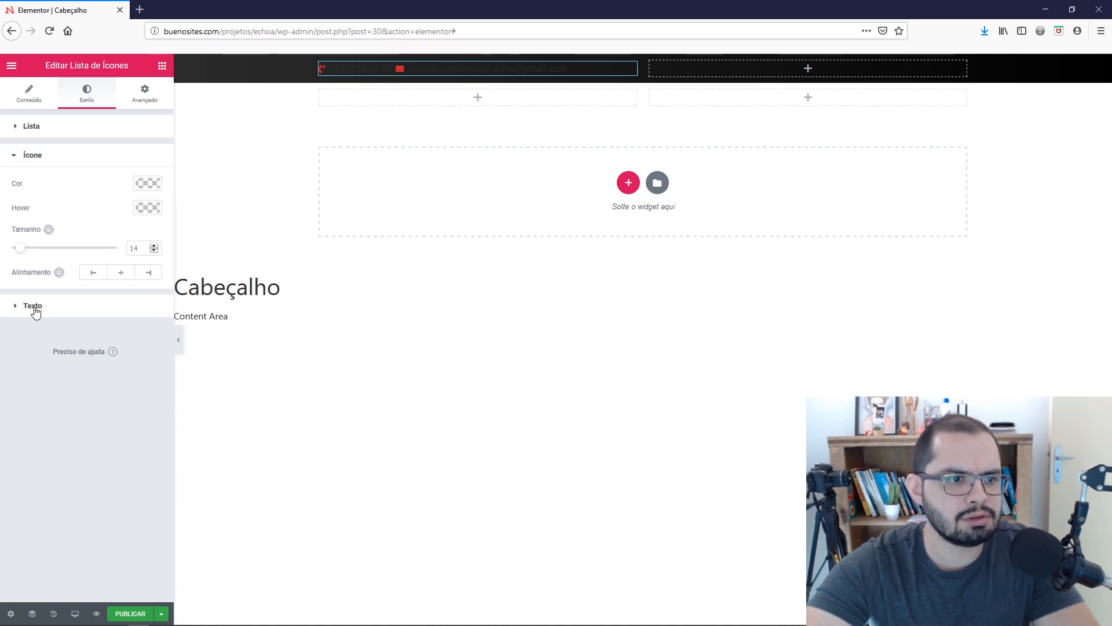
pyautogui.click(35, 309)
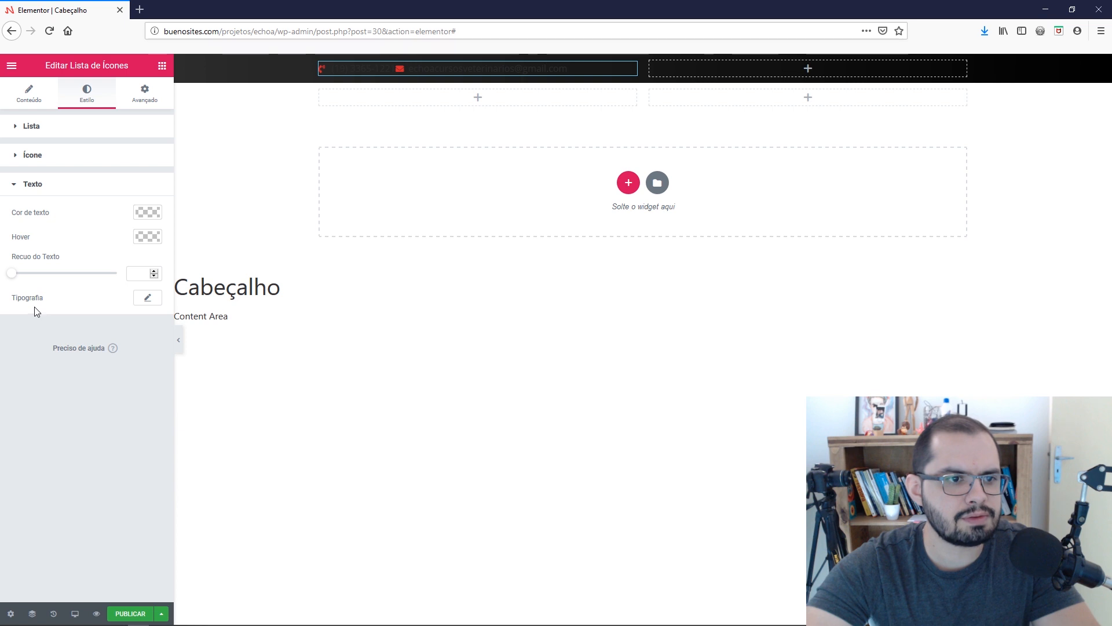
pyautogui.click(44, 155)
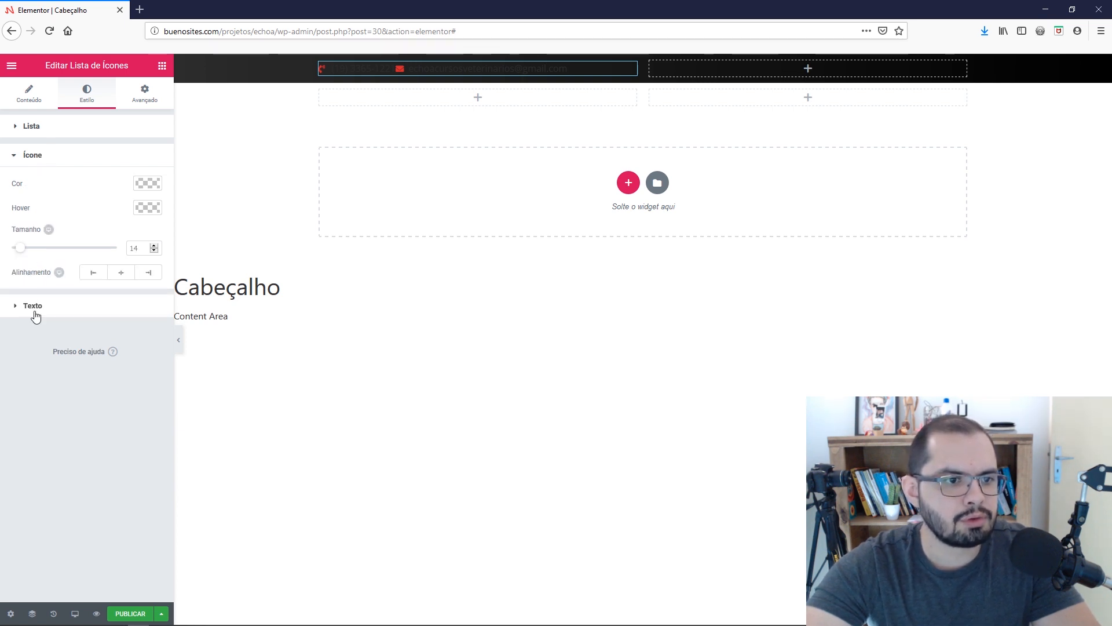
pyautogui.click(35, 307)
pyautogui.click(142, 214)
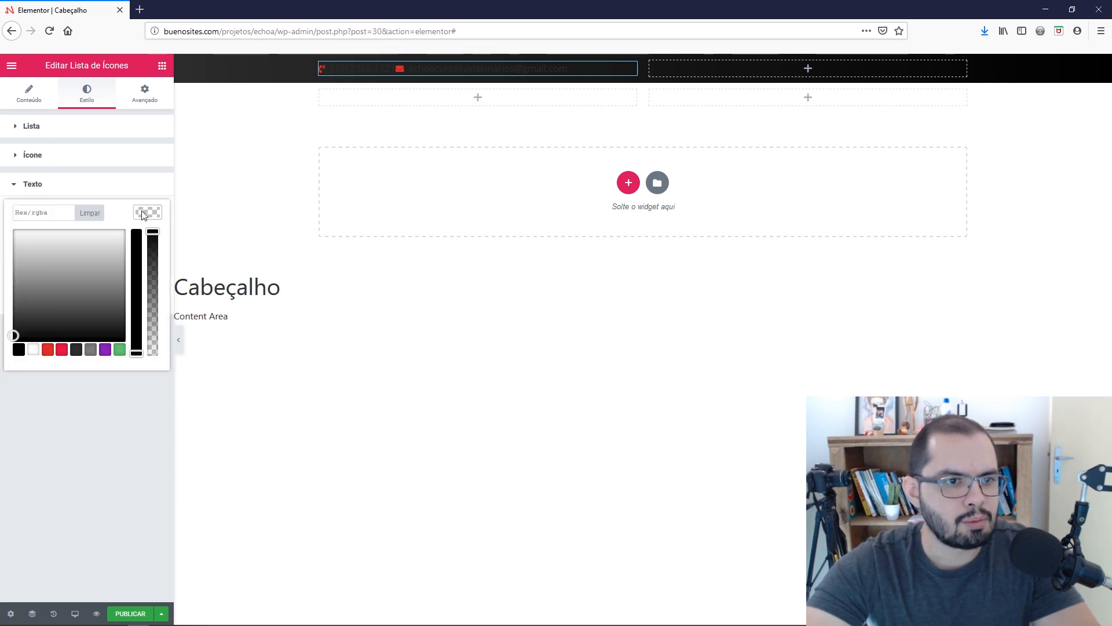
pyautogui.click(33, 350)
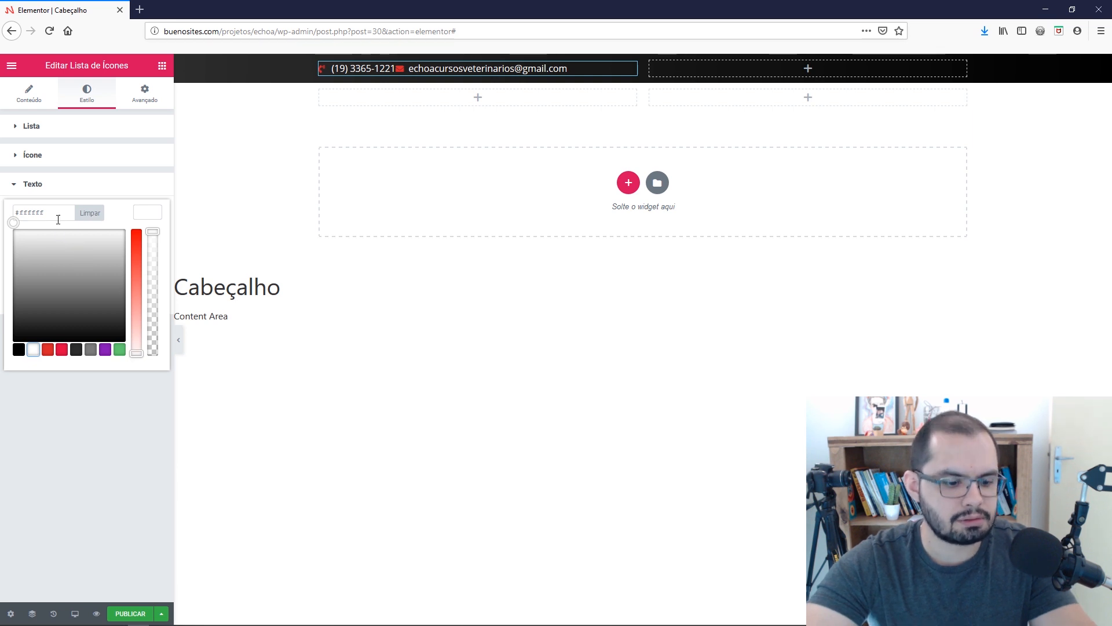
# Try grey #7a7a7a for the list text, compare with the header in the Photoshop mockup, and return the colour to white.
pyautogui.click(95, 353)
pyautogui.hotkey('alt', 'Tab')
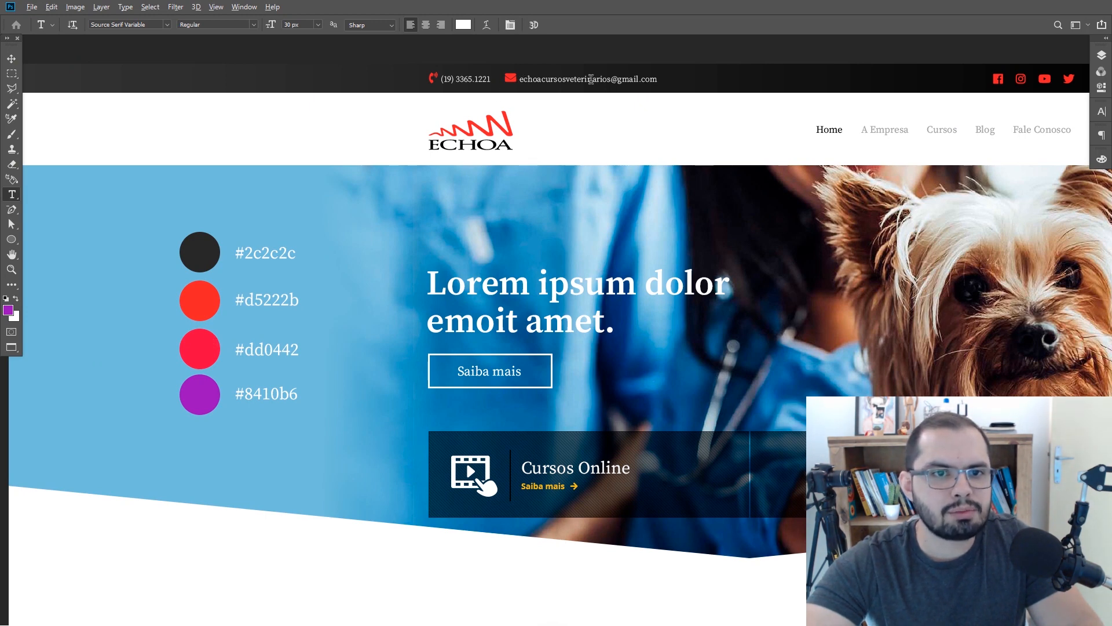
pyautogui.hotkey('alt', 'Tab')
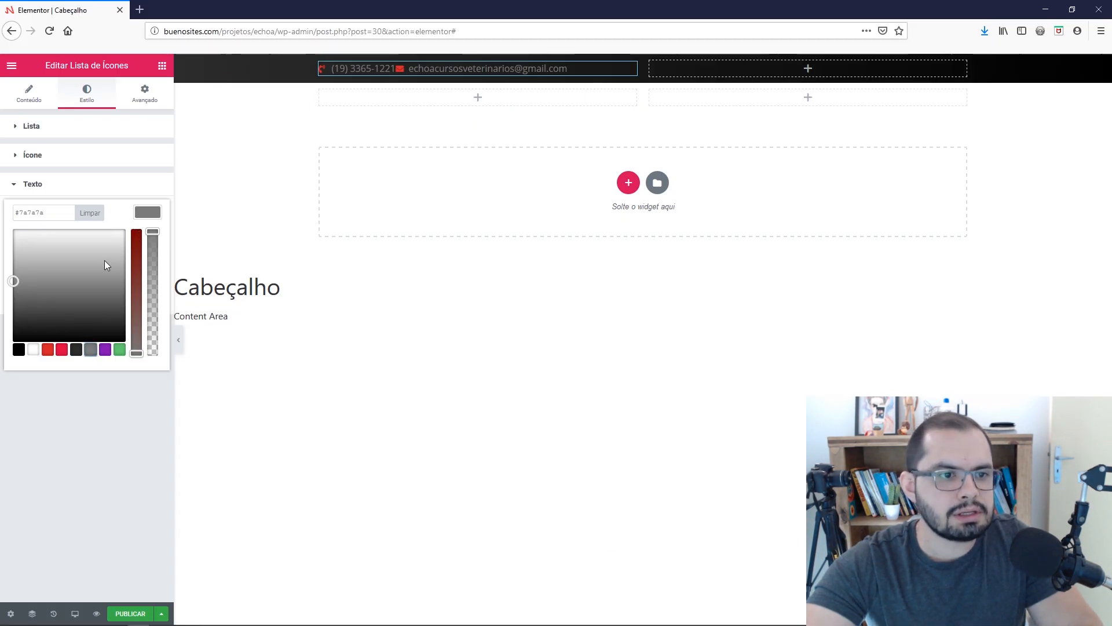
pyautogui.click(34, 350)
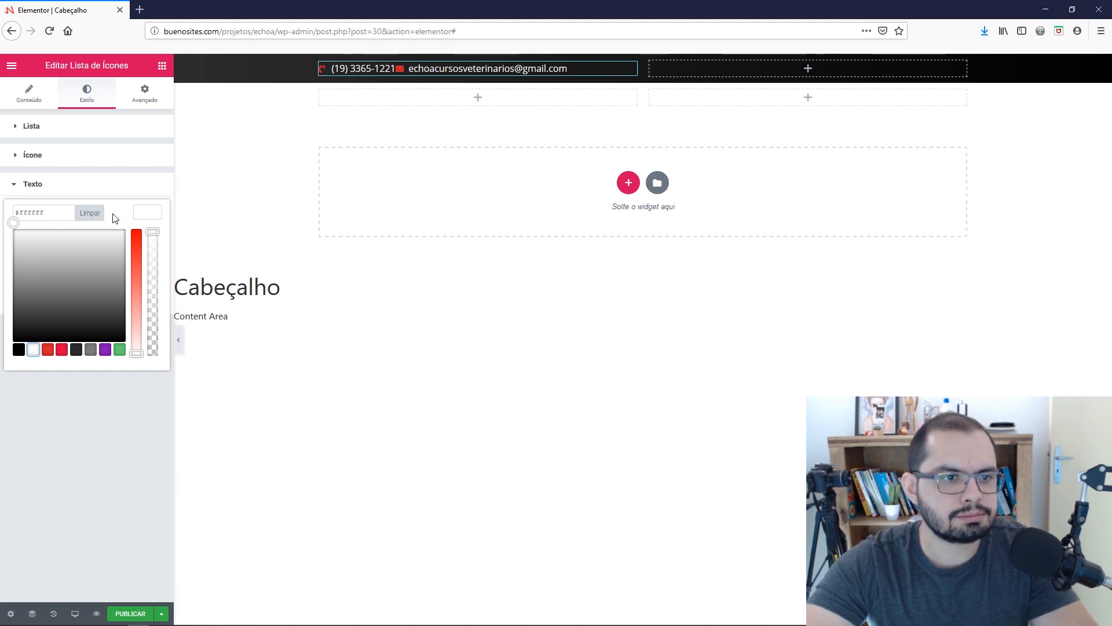
pyautogui.click(146, 213)
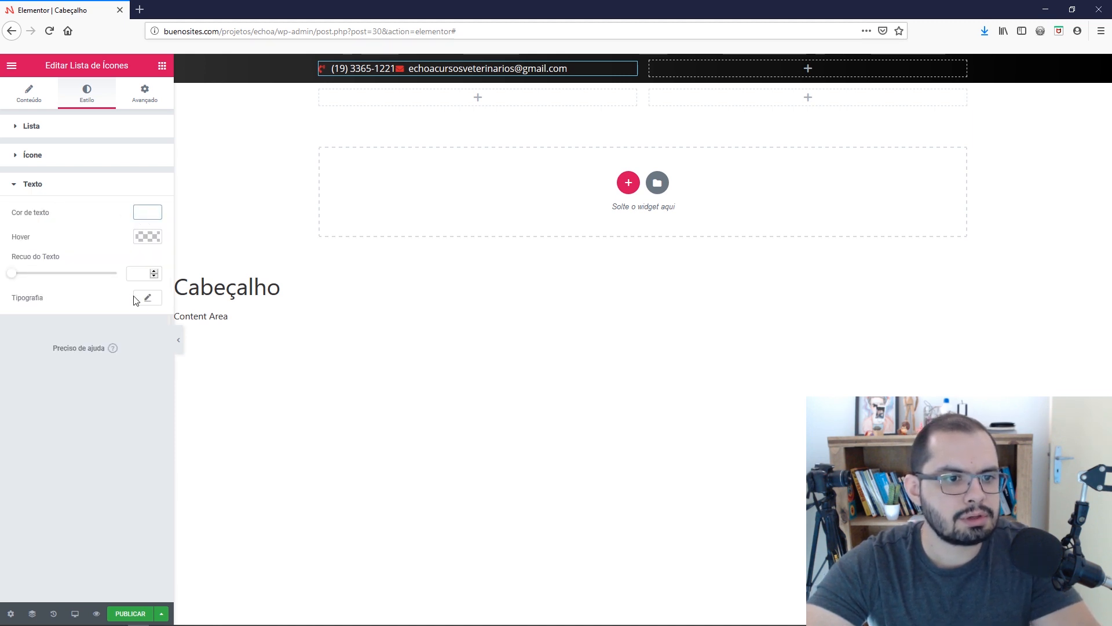
# Set the font size of the contact icon list's text to 13 px in its typography settings.
pyautogui.click(148, 299)
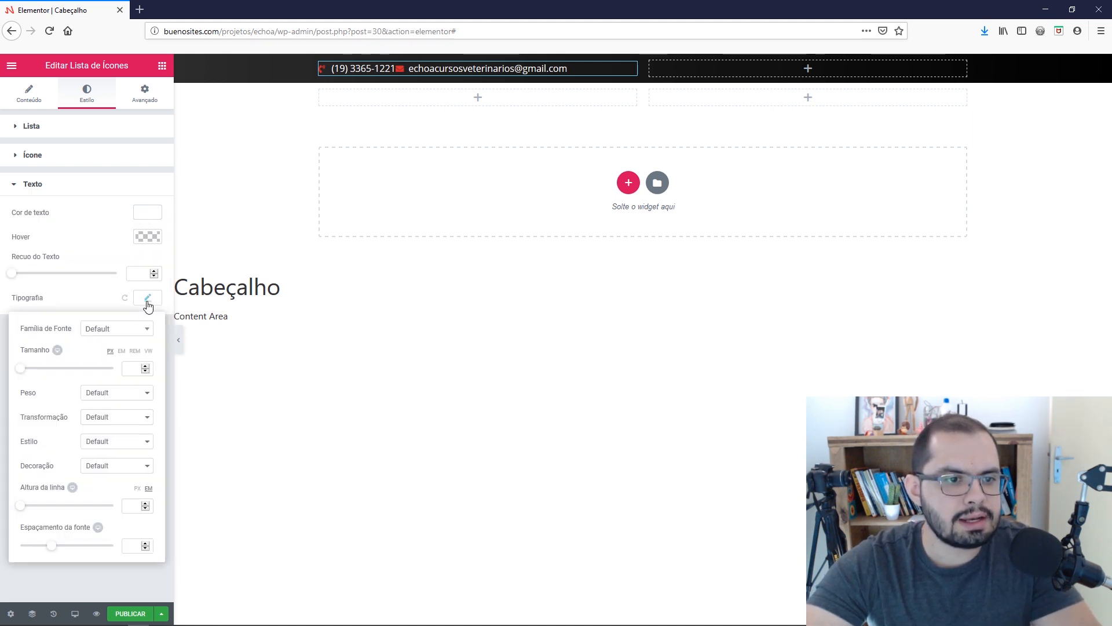
pyautogui.click(145, 367)
pyautogui.write('7')
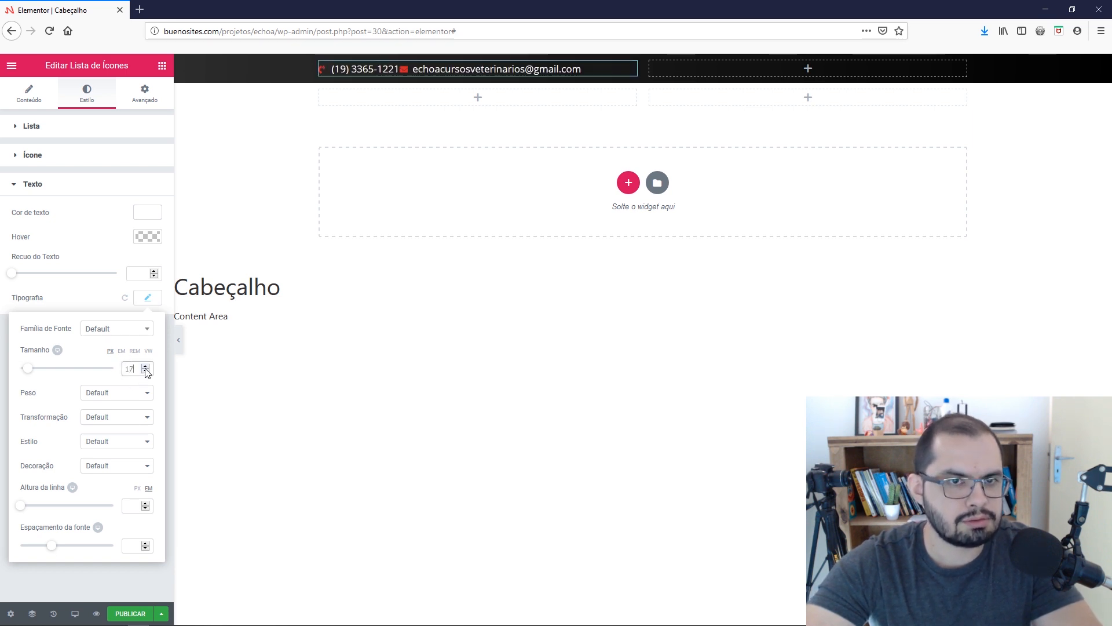
pyautogui.click(146, 371)
pyautogui.click(145, 372)
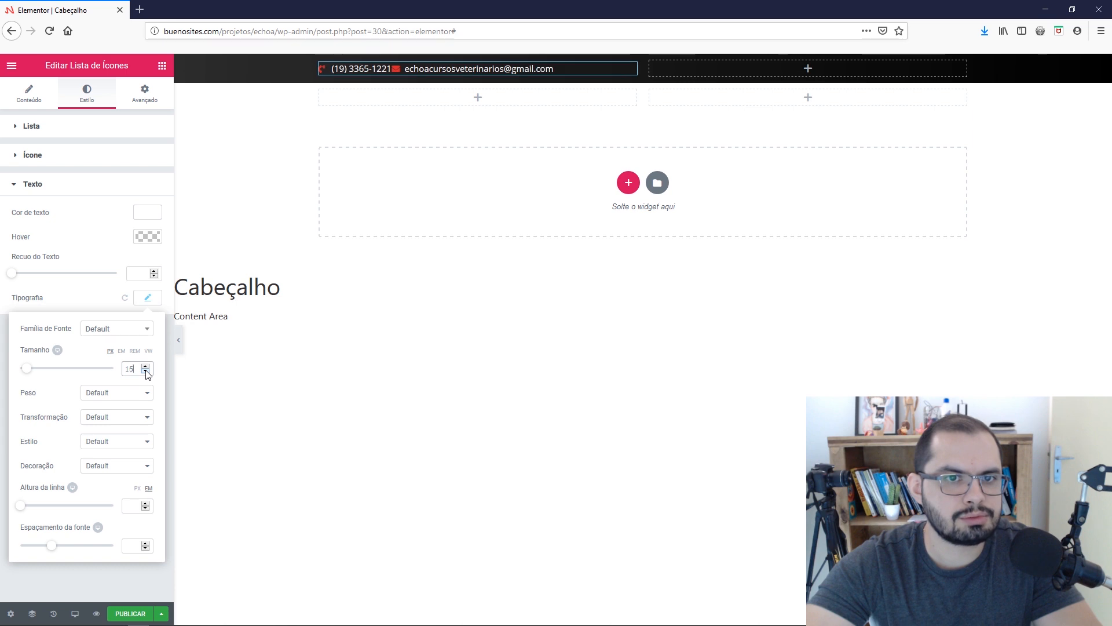
pyautogui.click(145, 371)
pyautogui.click(145, 371)
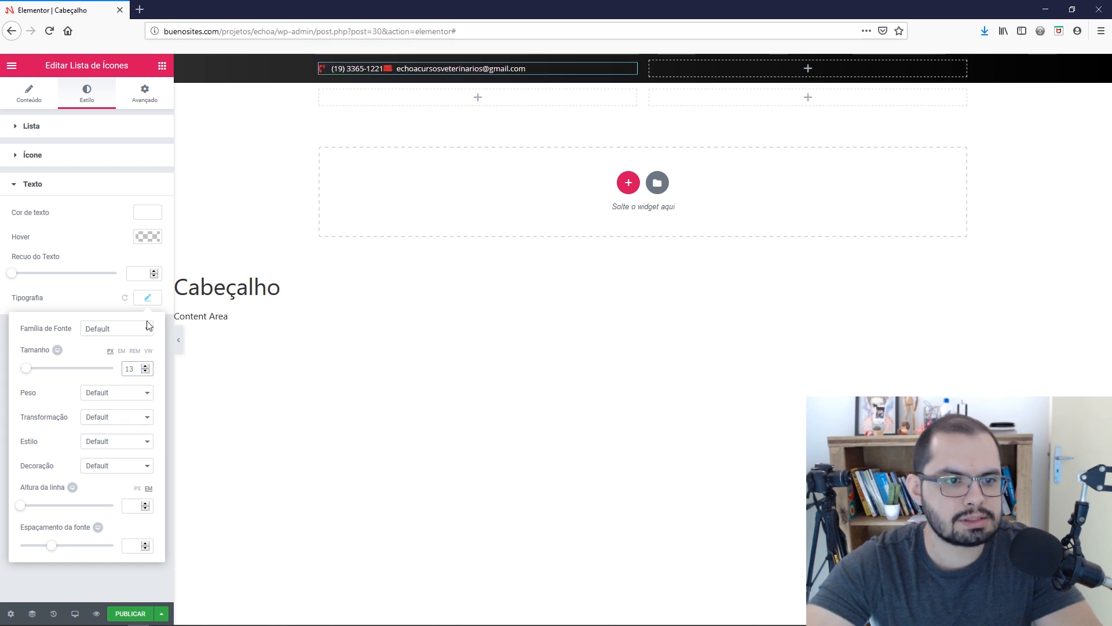
pyautogui.click(148, 297)
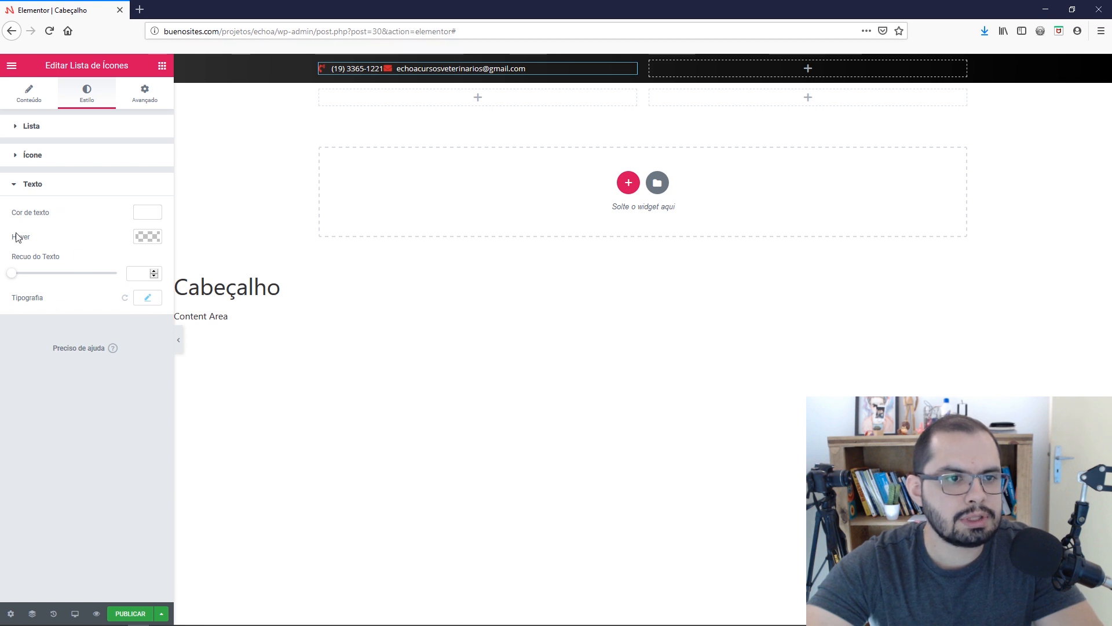
# Set the contact list's item spacing to 20 and its icon size to 20.
pyautogui.click(32, 126)
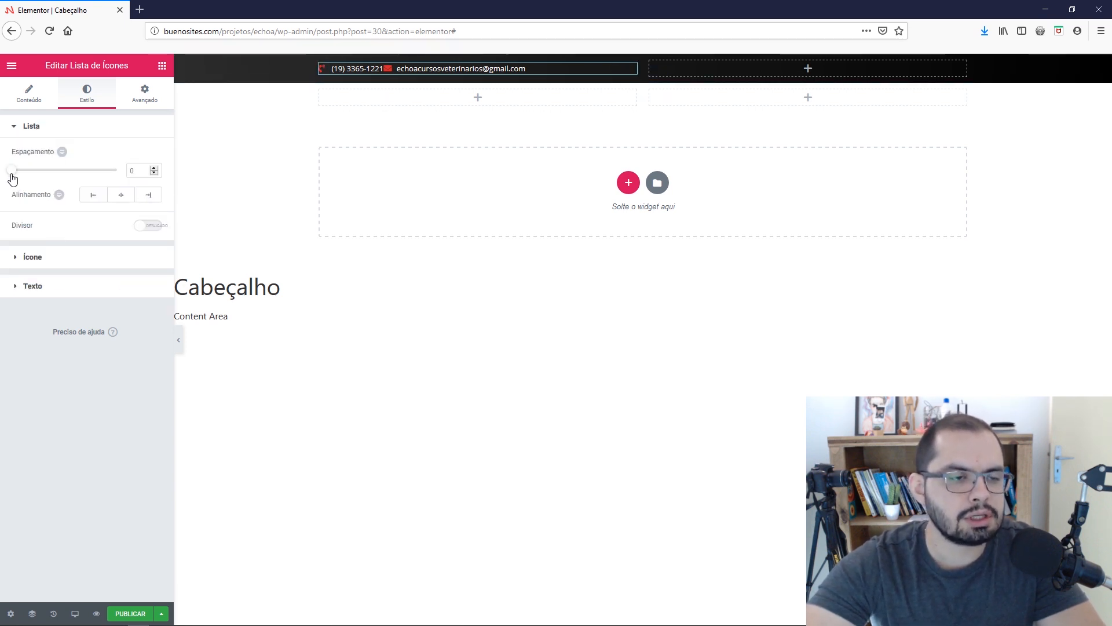
pyautogui.moveTo(13, 177); pyautogui.dragTo(54, 170)
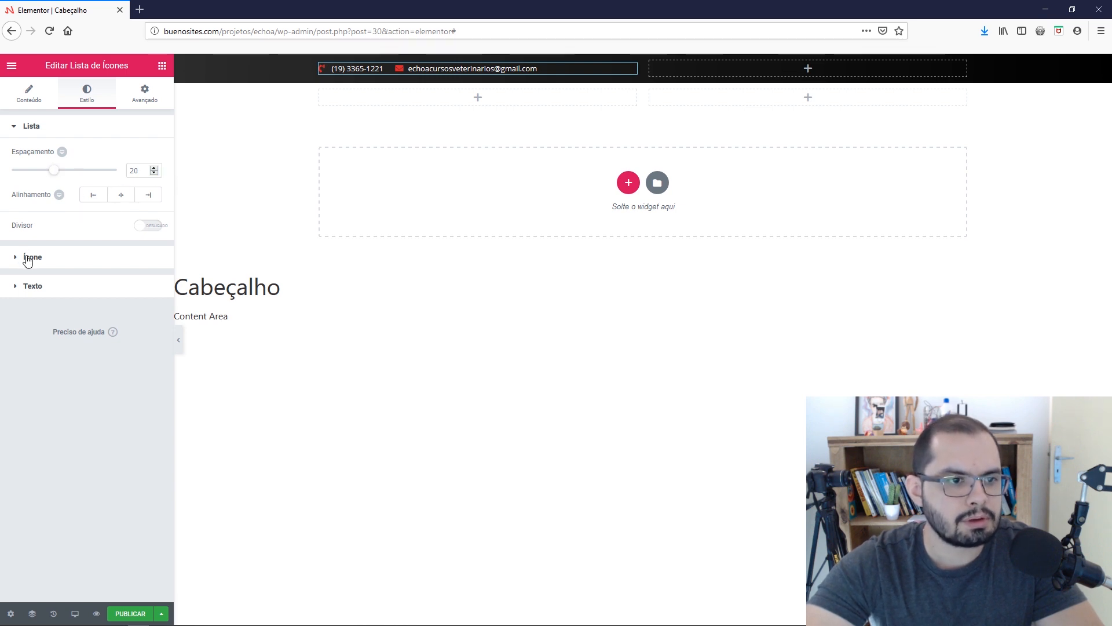
pyautogui.click(28, 258)
pyautogui.moveTo(21, 253); pyautogui.dragTo(30, 252)
pyautogui.click(154, 251)
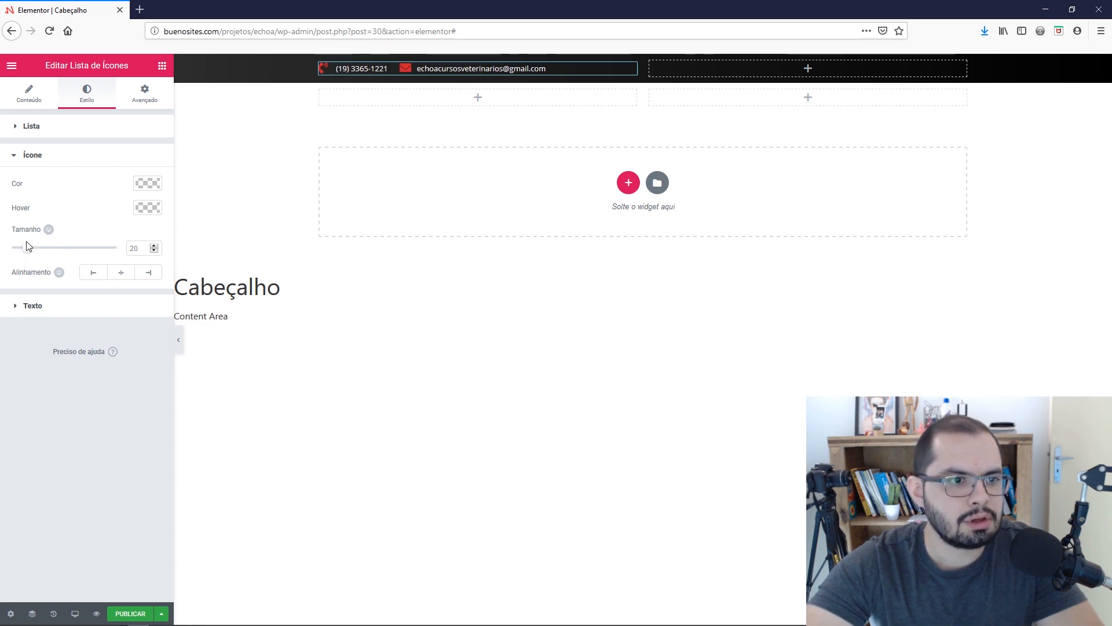
pyautogui.click(31, 126)
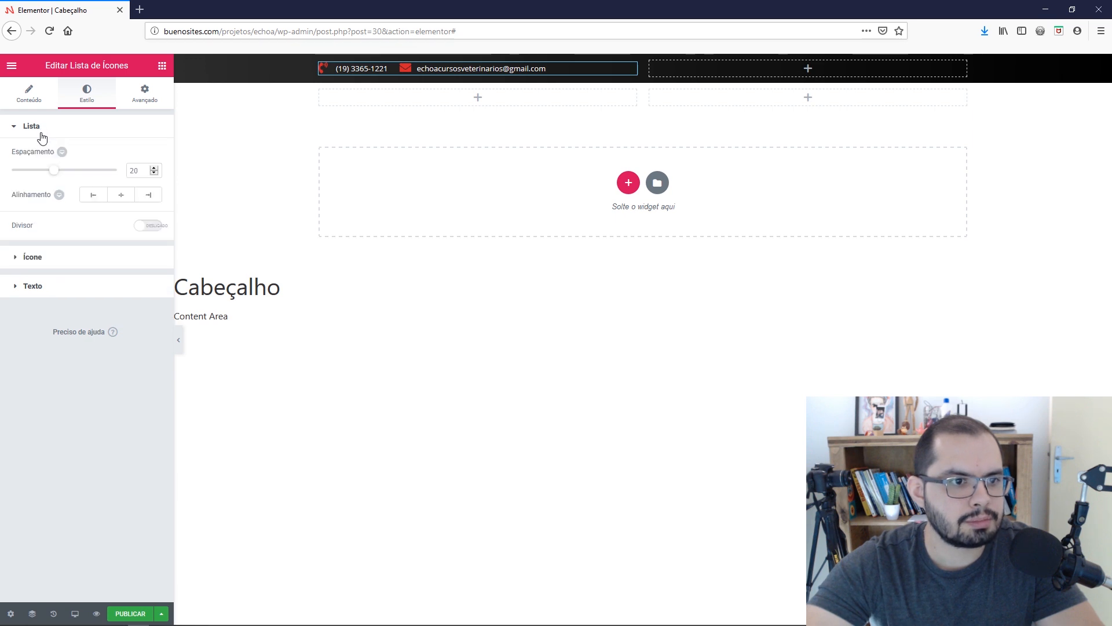
# Set the contact icon list's text font to Source Serif Pro at 14 px, leaving the text indent empty.
pyautogui.click(32, 286)
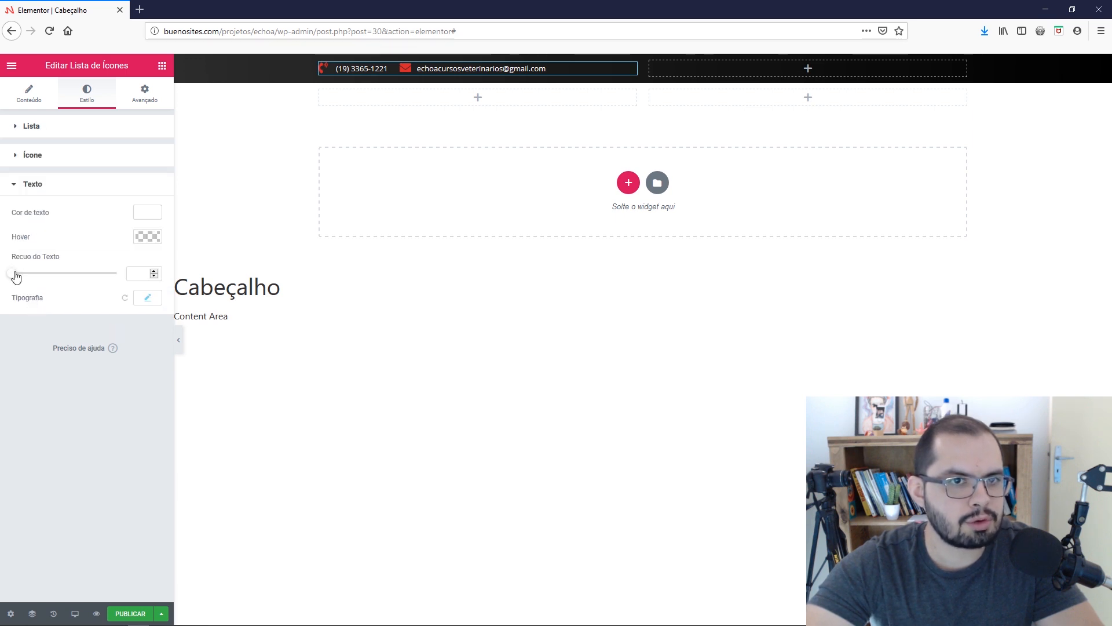
pyautogui.moveTo(16, 277); pyautogui.dragTo(19, 281)
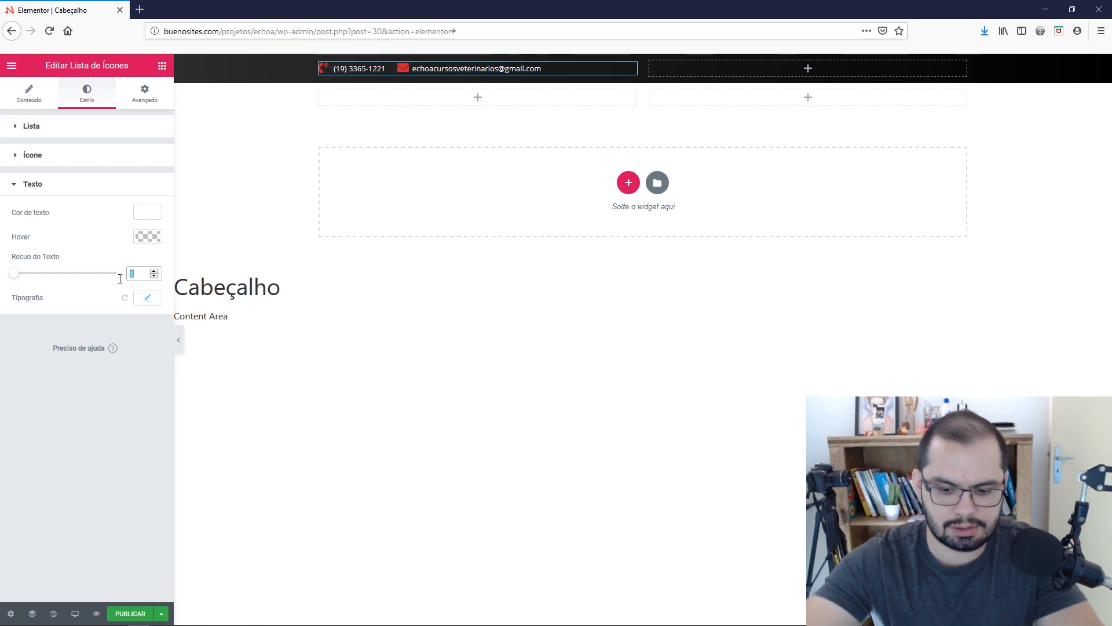
pyautogui.press('BackSpace')
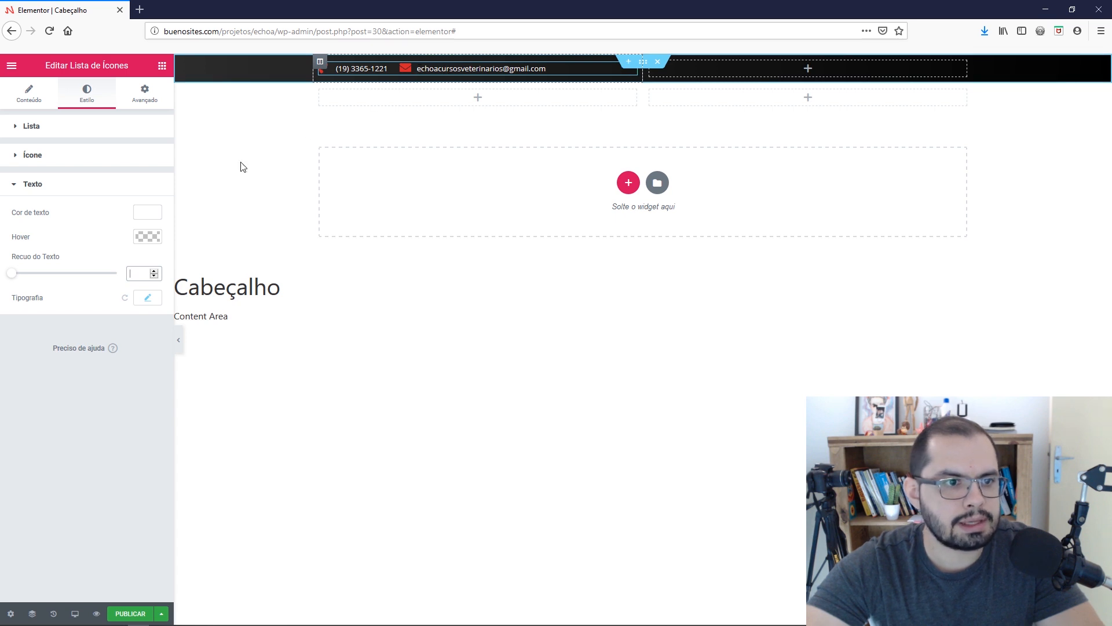
pyautogui.click(148, 298)
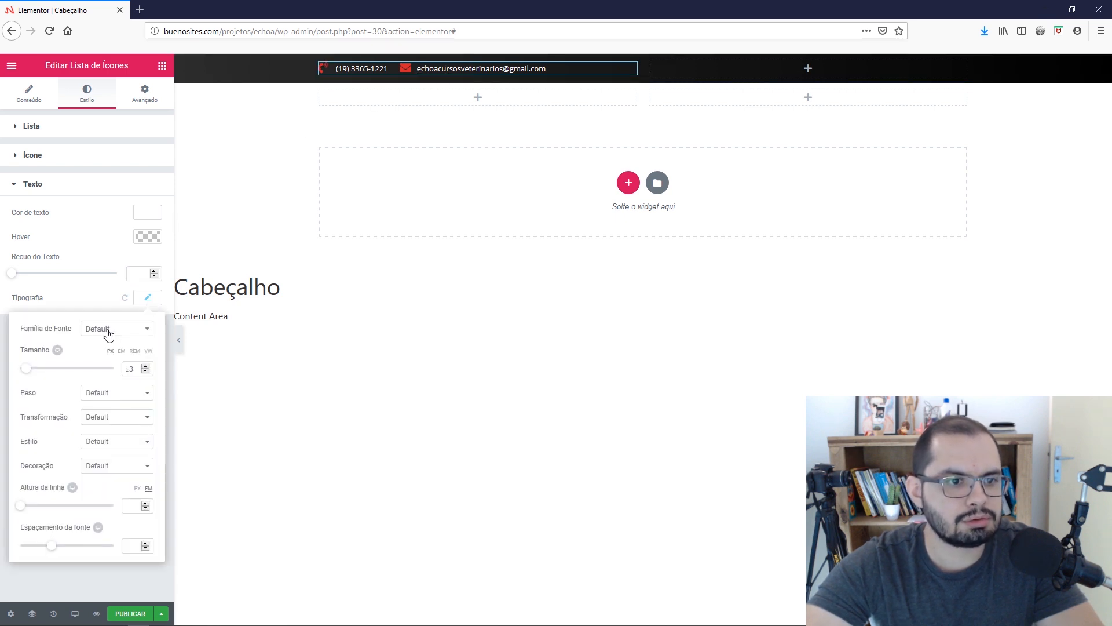
pyautogui.click(108, 329)
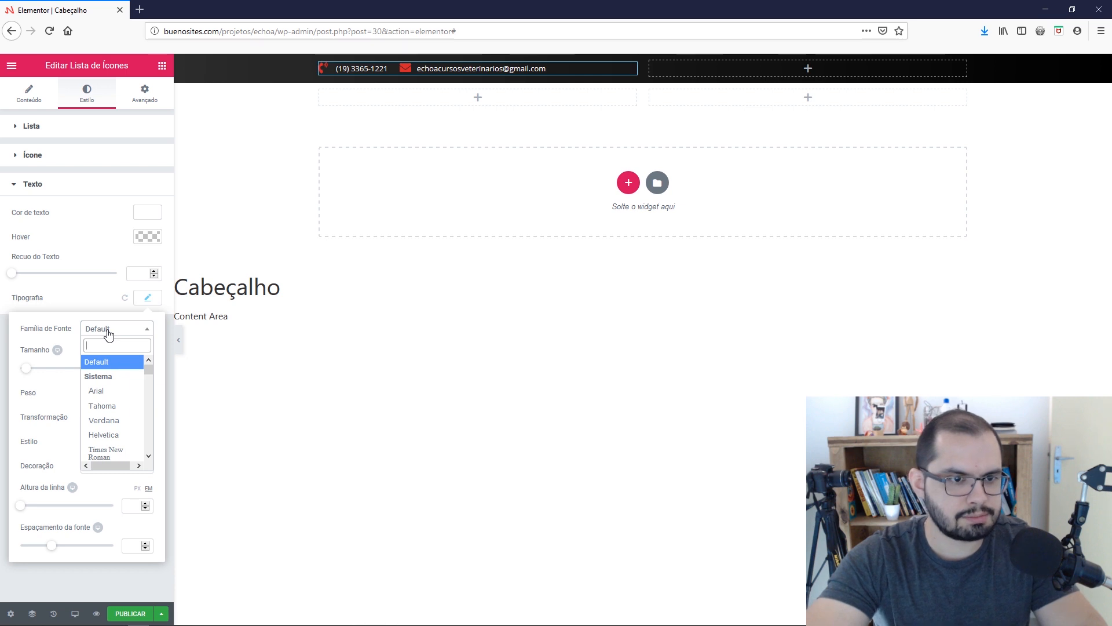
pyautogui.write('sour')
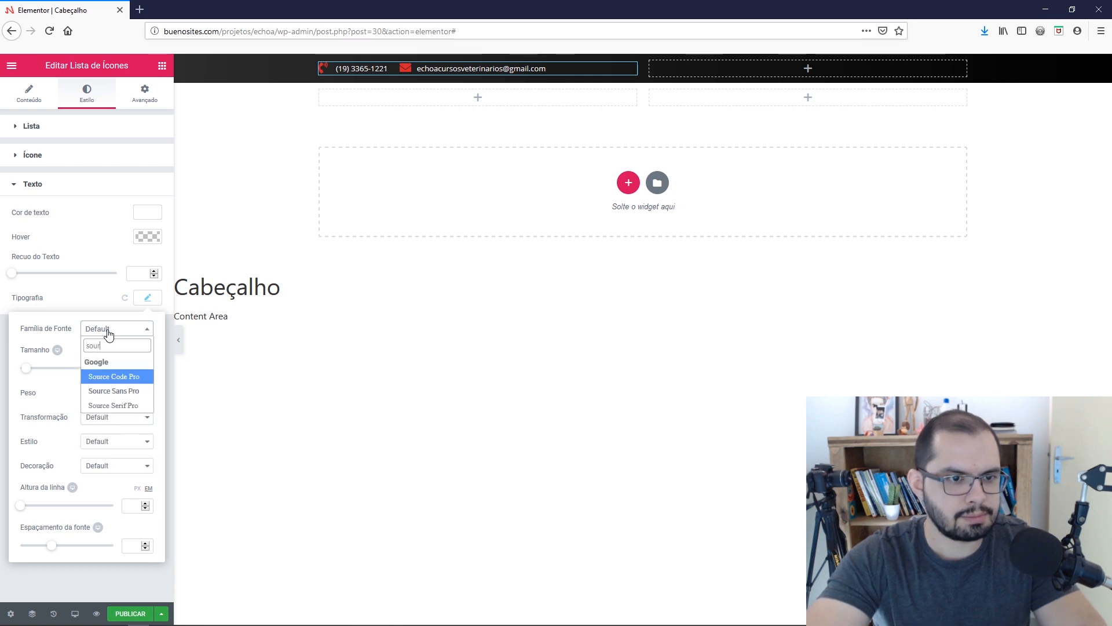
pyautogui.click(97, 405)
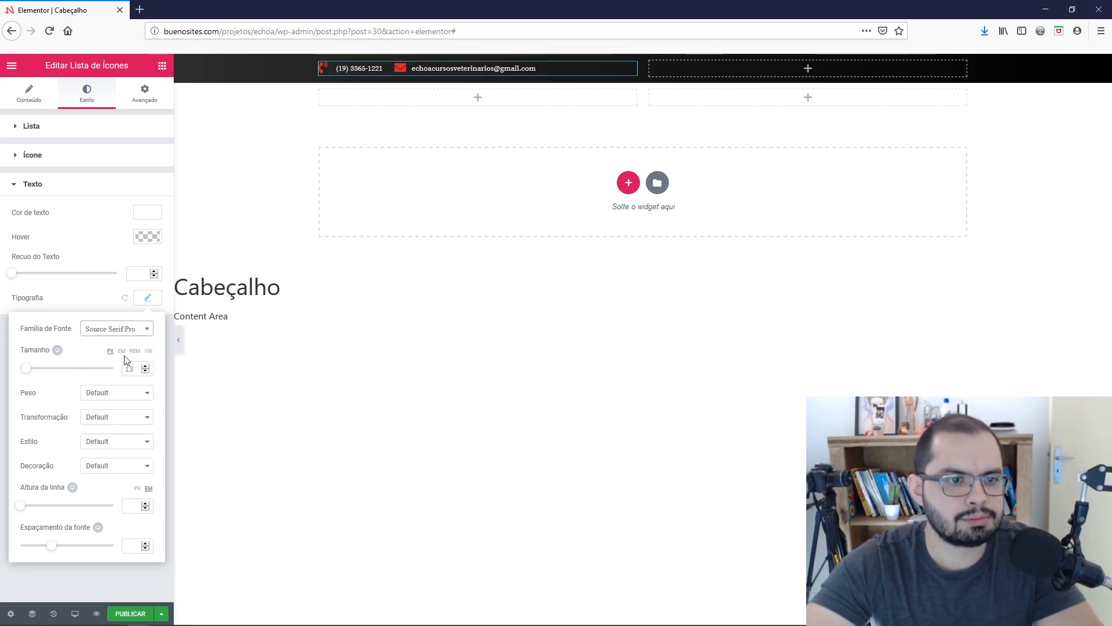
pyautogui.click(146, 366)
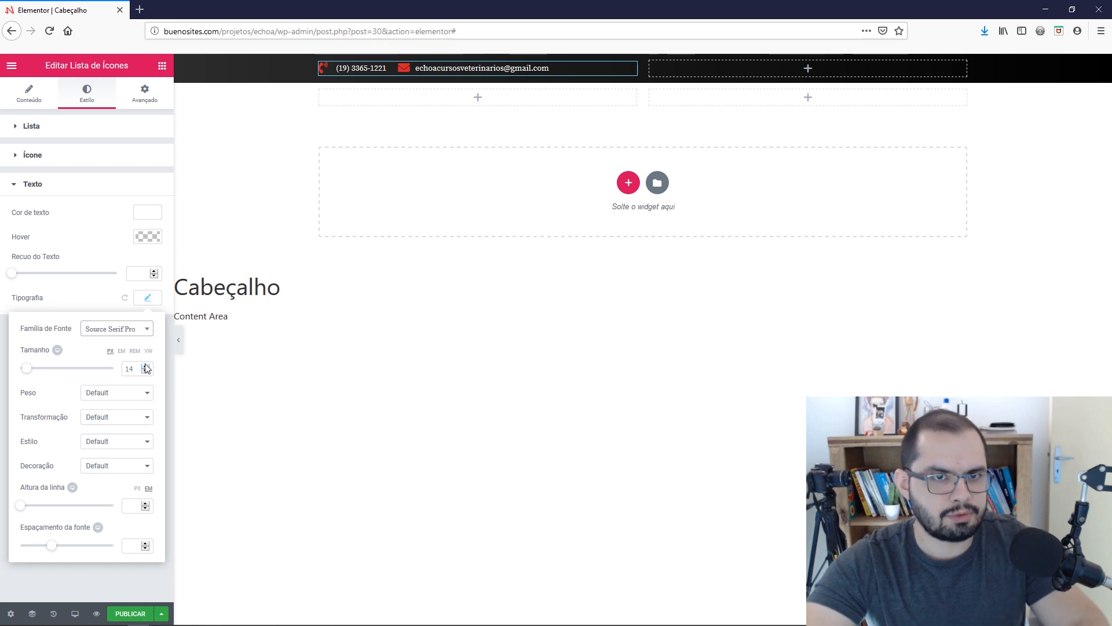
# Switch to Photoshop to check the e-mail text's font in the header mockup, and return to the Elementor editor.
pyautogui.hotkey('alt', 'Tab')
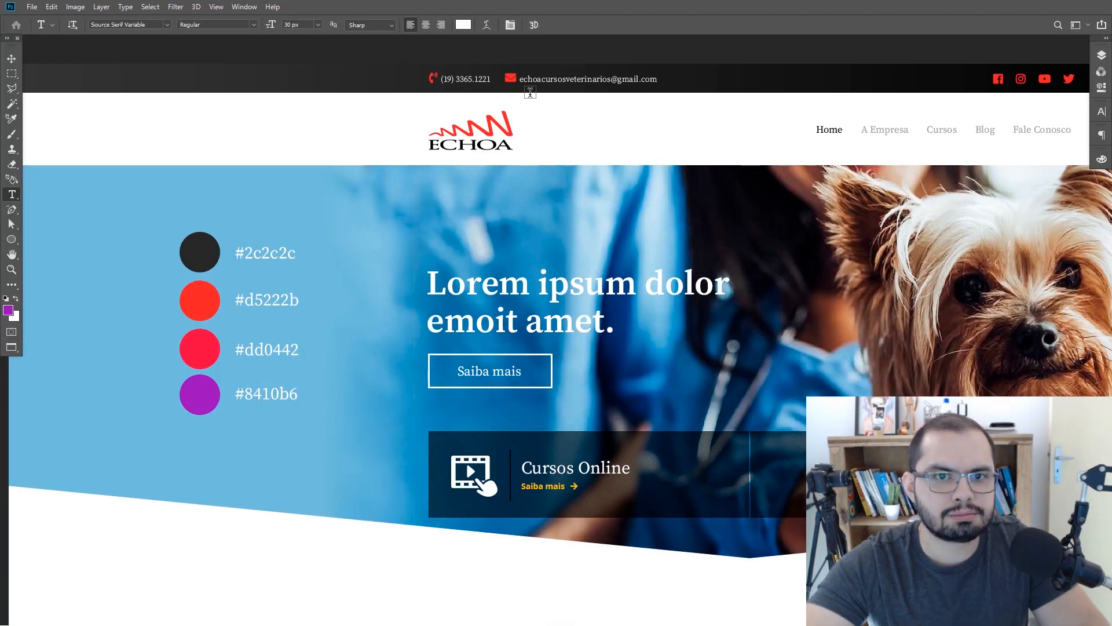
pyautogui.moveTo(535, 79); pyautogui.dragTo(588, 81)
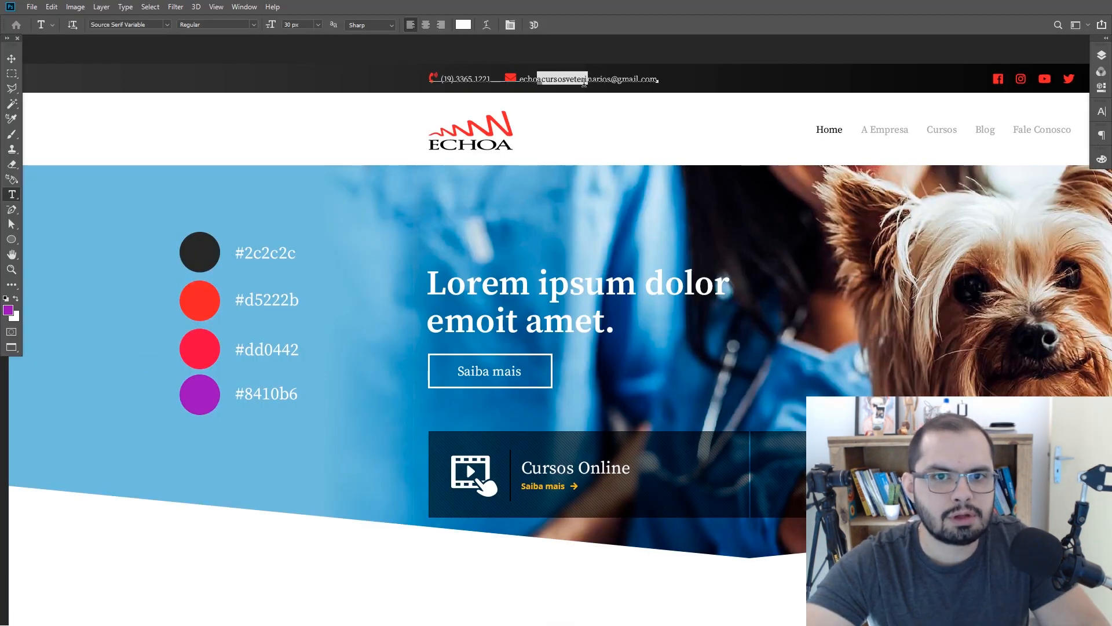
pyautogui.hotkey('alt', 'Tab')
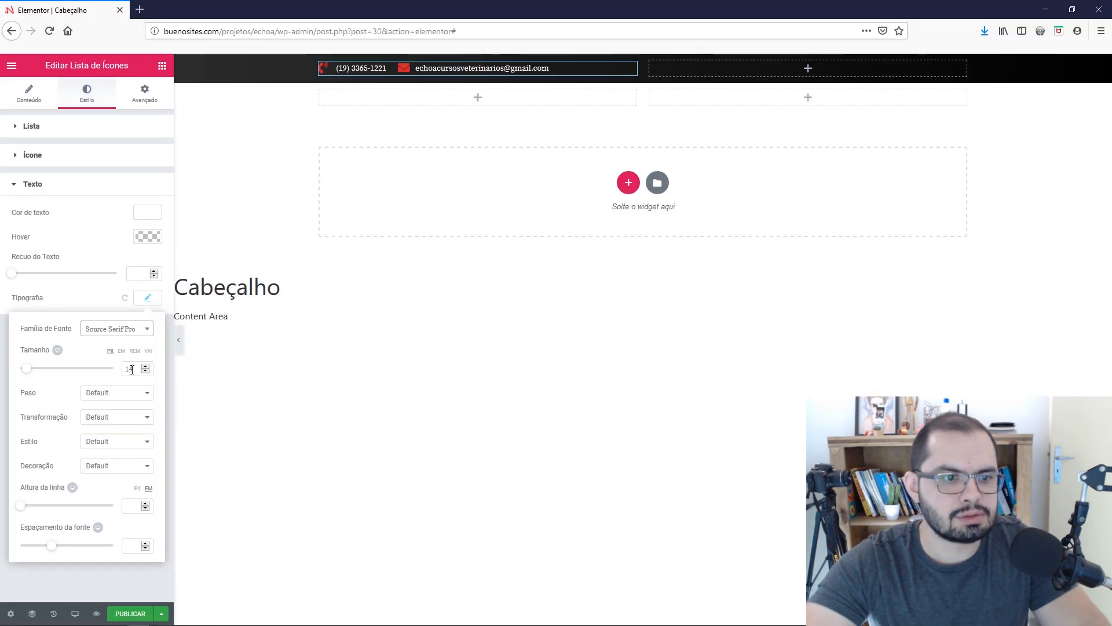
# Try font weights 400, 300 and 200 on the contact icon list's text and settle on 100.
pyautogui.click(108, 399)
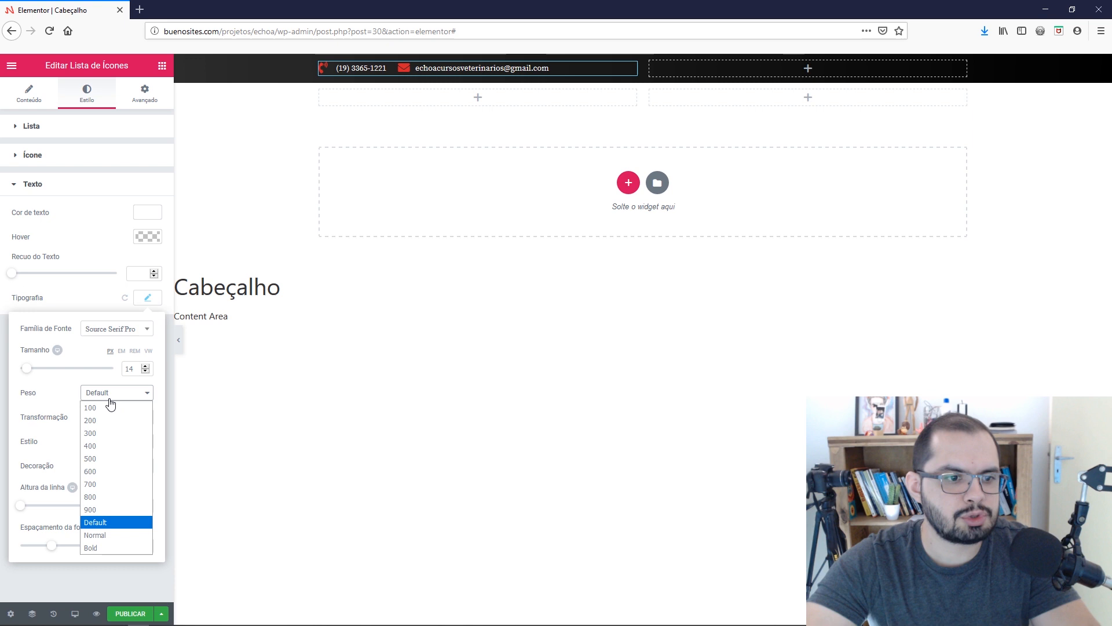
pyautogui.click(100, 446)
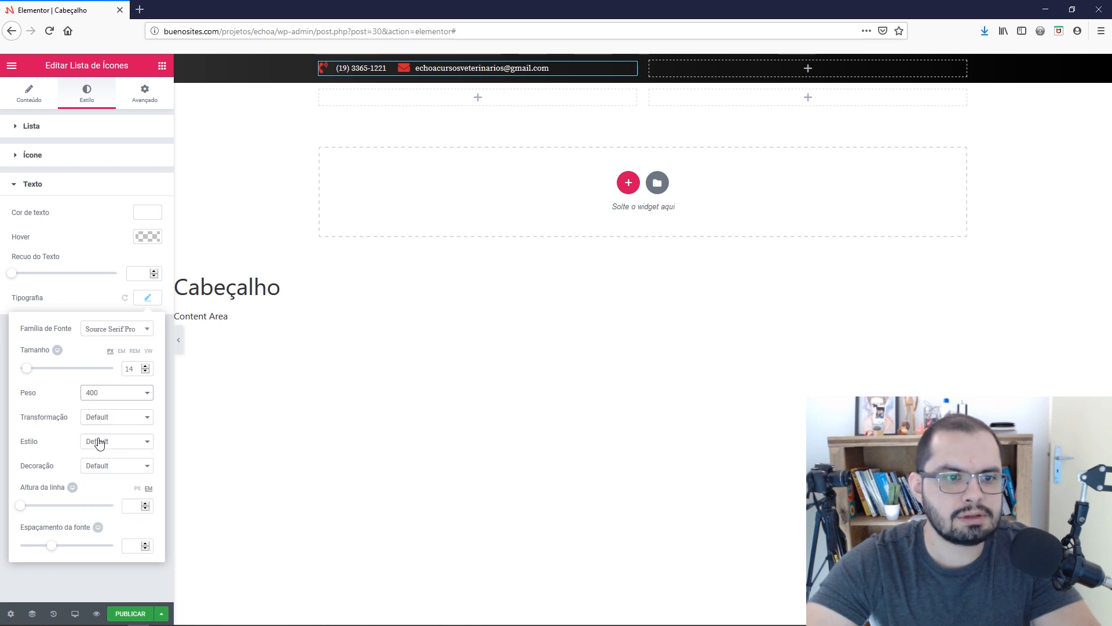
pyautogui.click(103, 397)
pyautogui.click(100, 437)
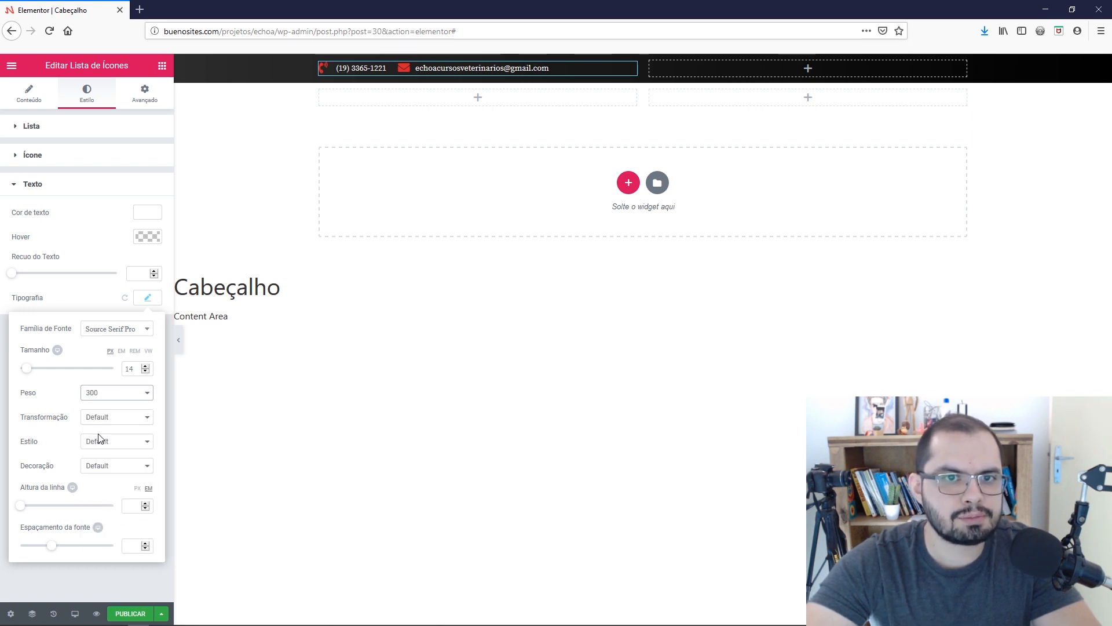
pyautogui.click(102, 394)
pyautogui.click(103, 419)
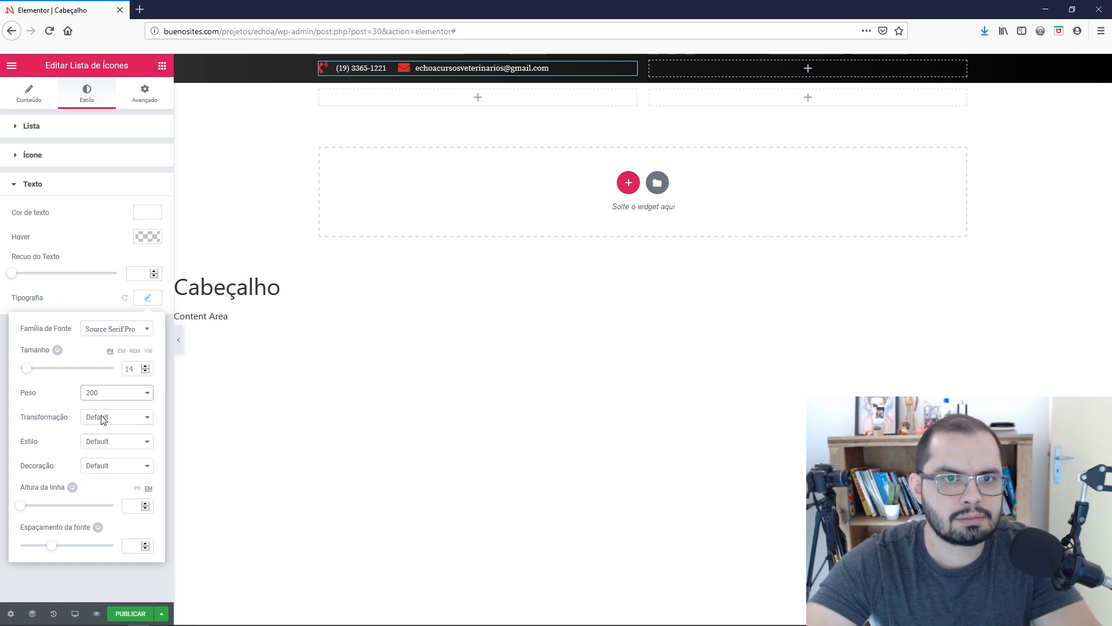
pyautogui.click(106, 396)
pyautogui.click(103, 413)
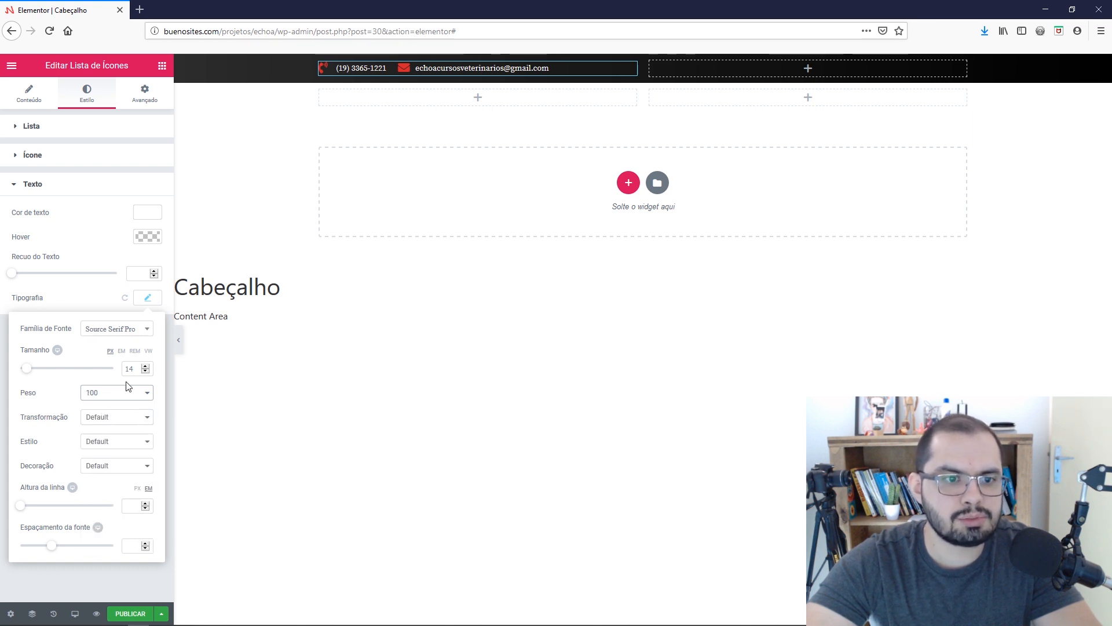
pyautogui.click(148, 297)
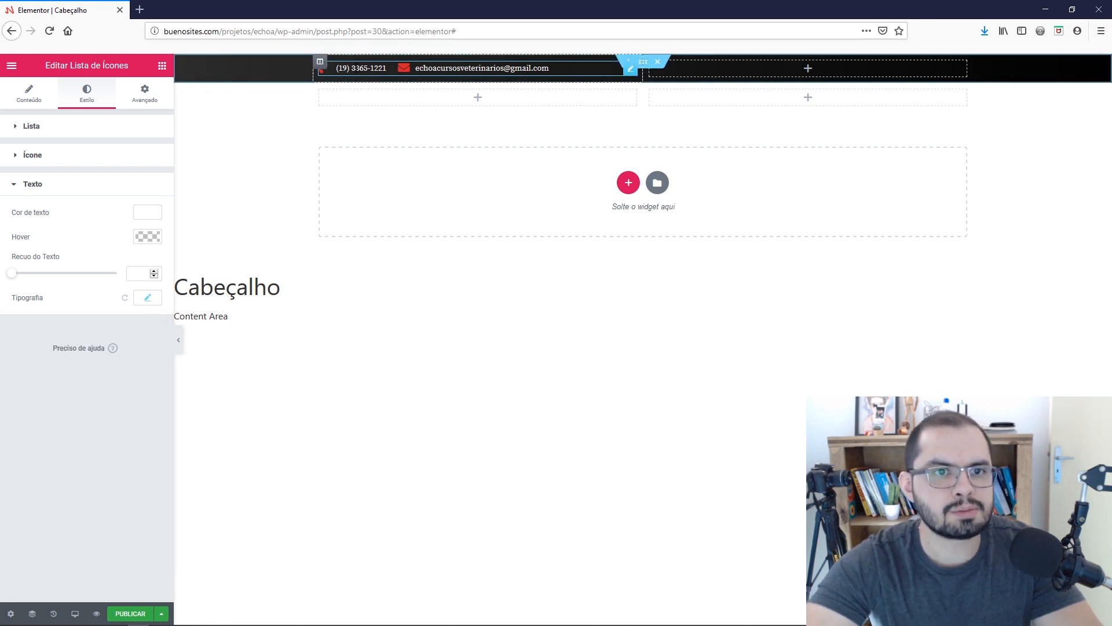
# Duplicate the contact icon list and move the copy into the empty second column of the header bar.
pyautogui.rightClick(485, 68)
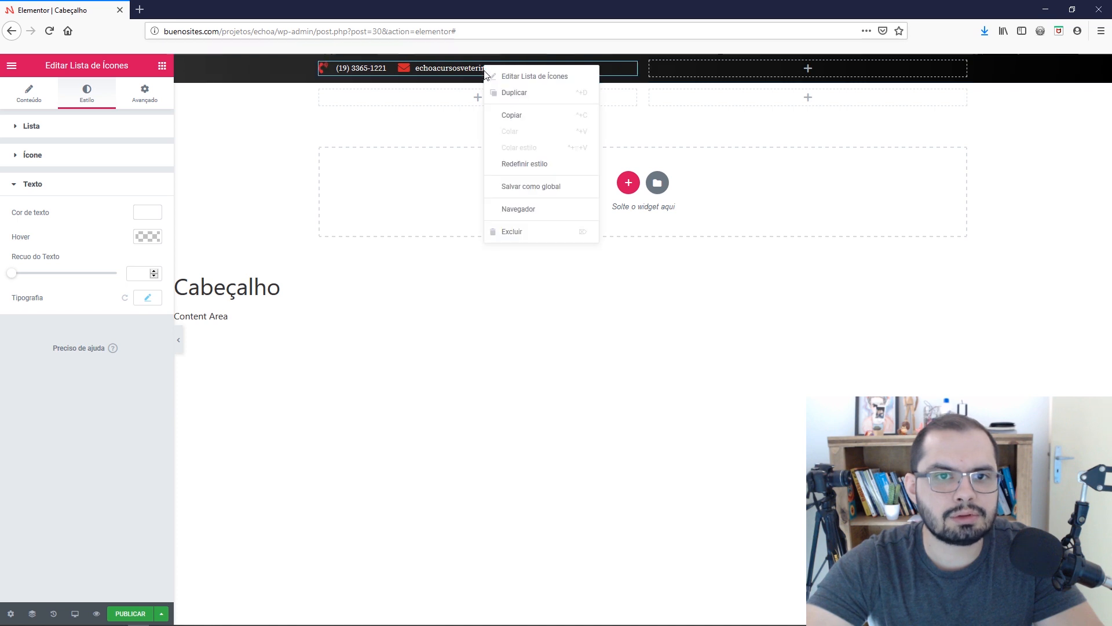
pyautogui.click(506, 95)
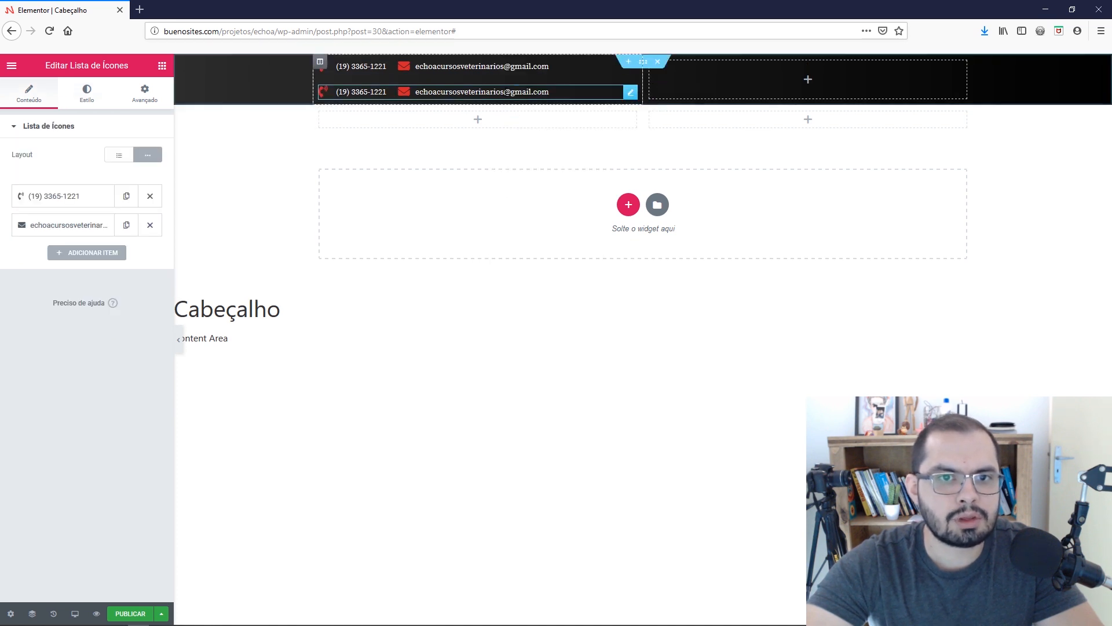
pyautogui.moveTo(635, 97); pyautogui.dragTo(705, 73)
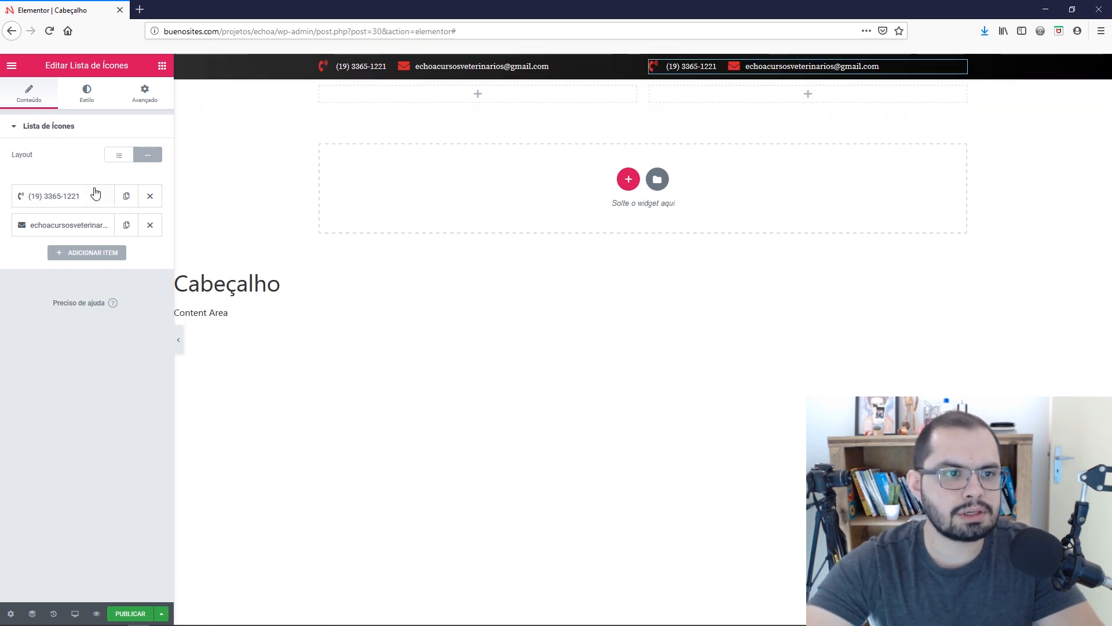
# Clear the text of the phone and e-mail items in the duplicated list and duplicate the envelope item twice.
pyautogui.click(68, 198)
pyautogui.moveTo(77, 236); pyautogui.dragTo(23, 236)
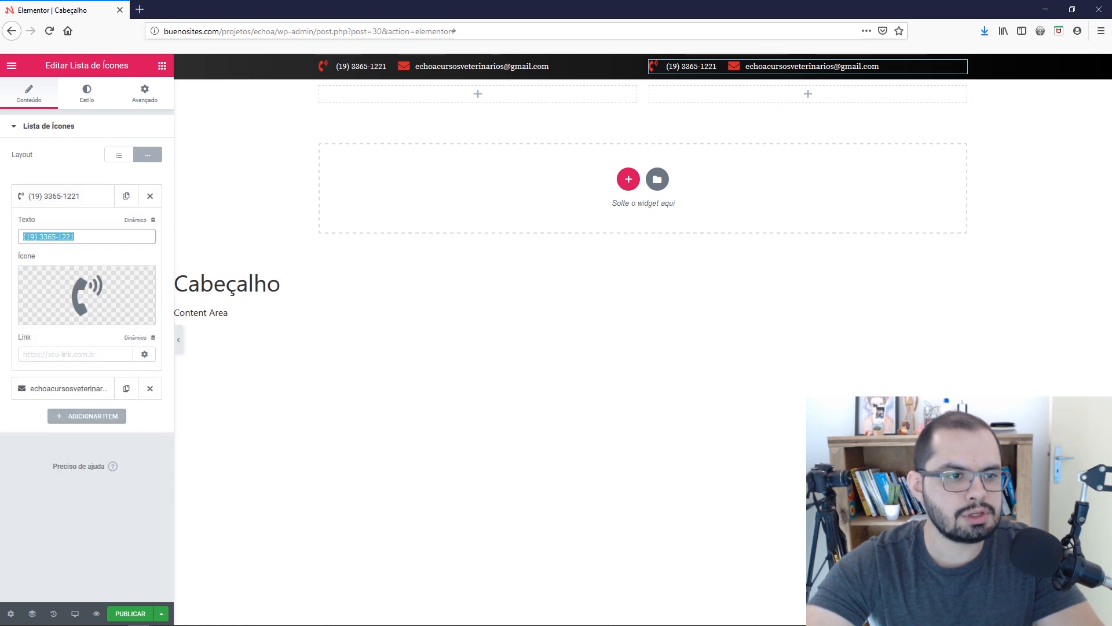
pyautogui.press('BackSpace')
pyautogui.click(44, 203)
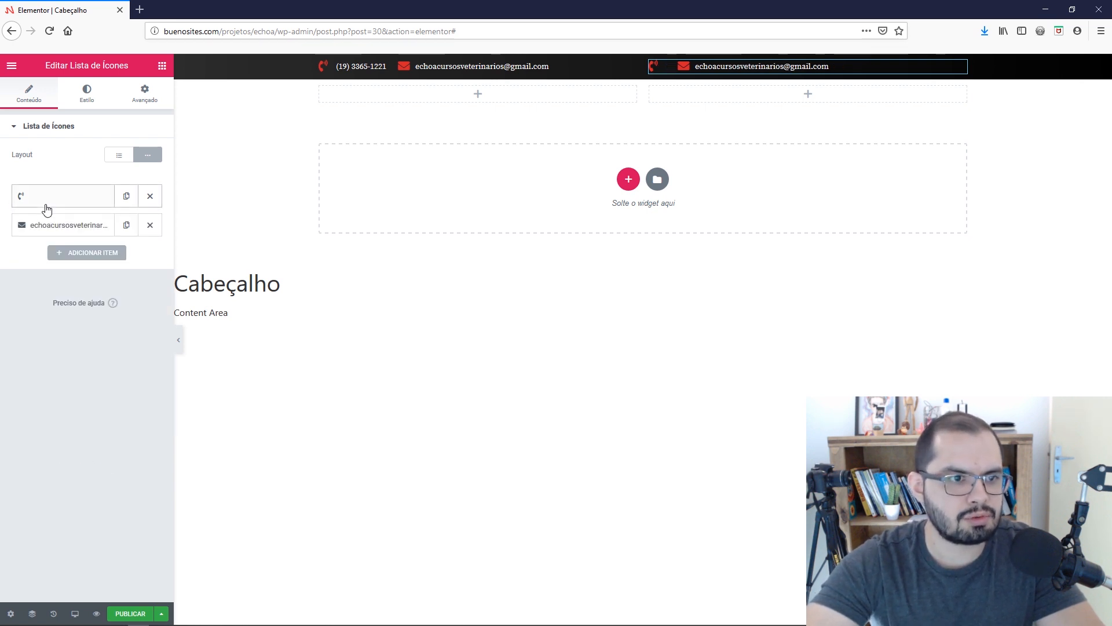
pyautogui.click(51, 225)
pyautogui.moveTo(131, 266); pyautogui.dragTo(5, 270)
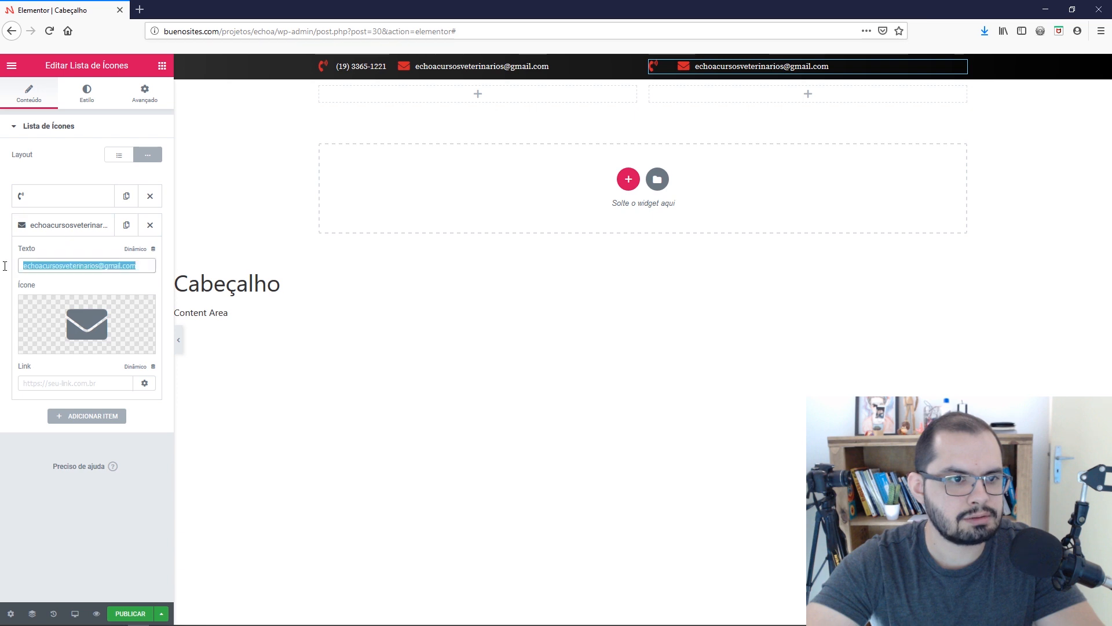
pyautogui.press('BackSpace')
pyautogui.click(40, 224)
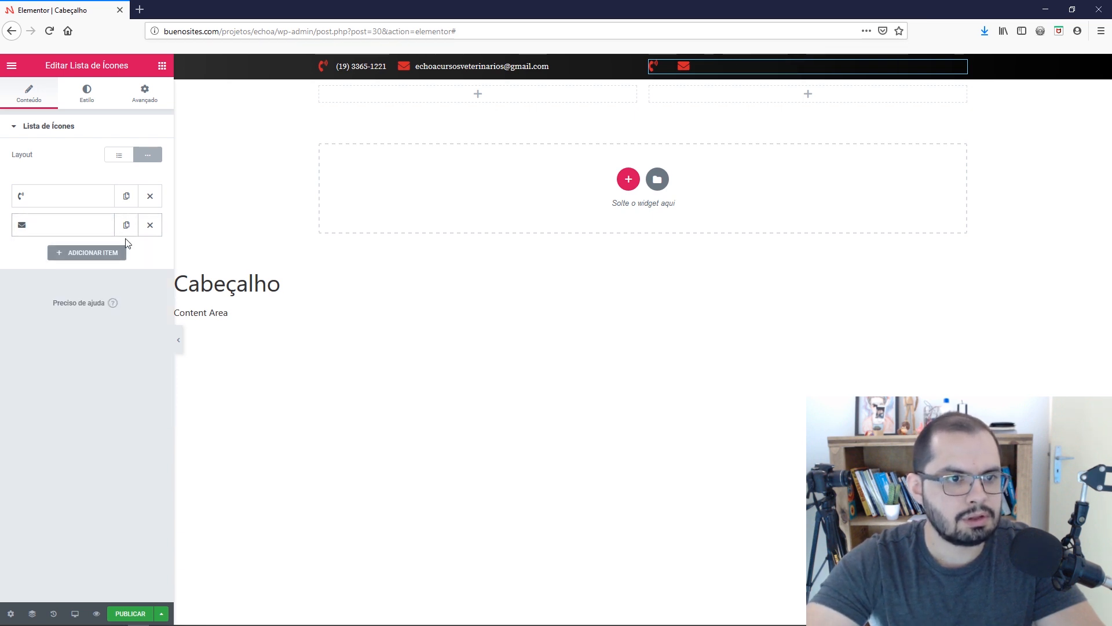
pyautogui.click(126, 225)
pyautogui.click(125, 254)
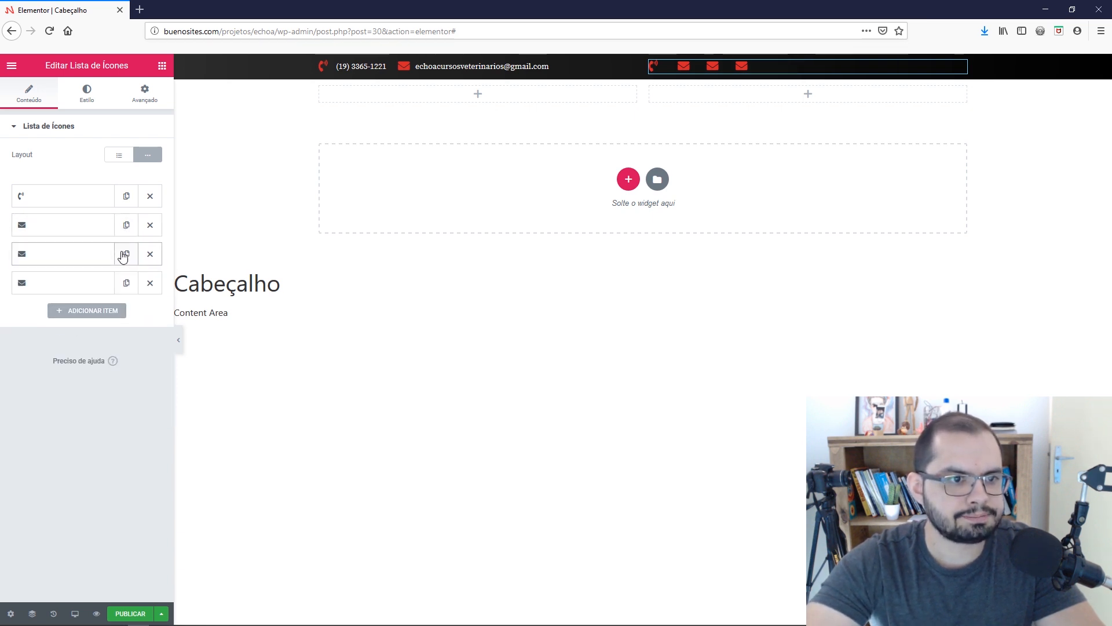
# Replace the first item's phone icon with the square Facebook icon from the icon library.
pyautogui.click(65, 200)
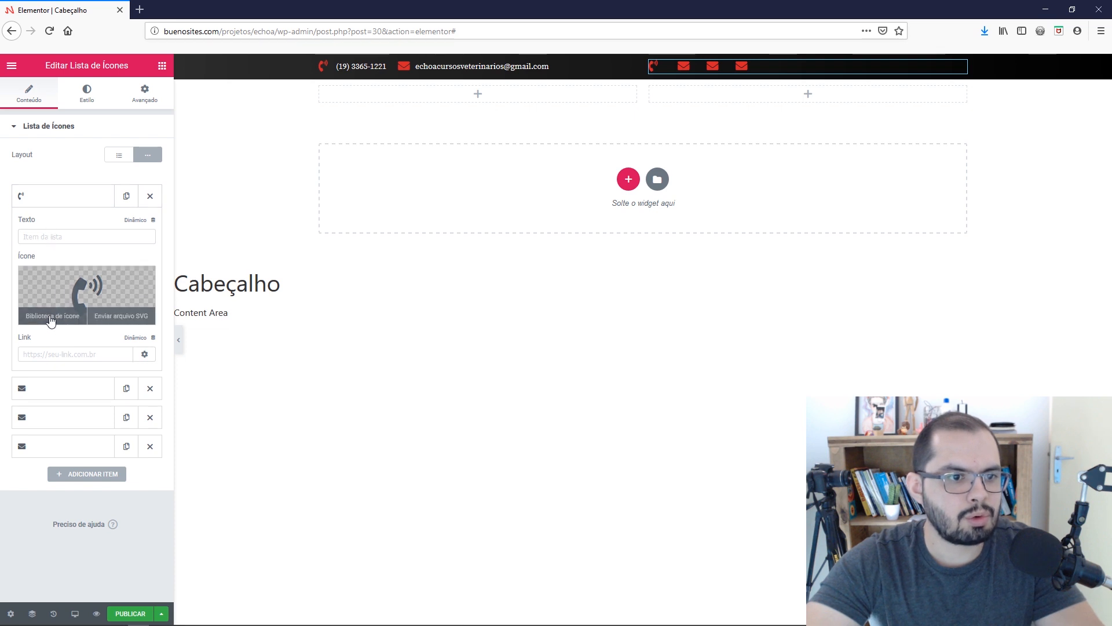
pyautogui.click(50, 315)
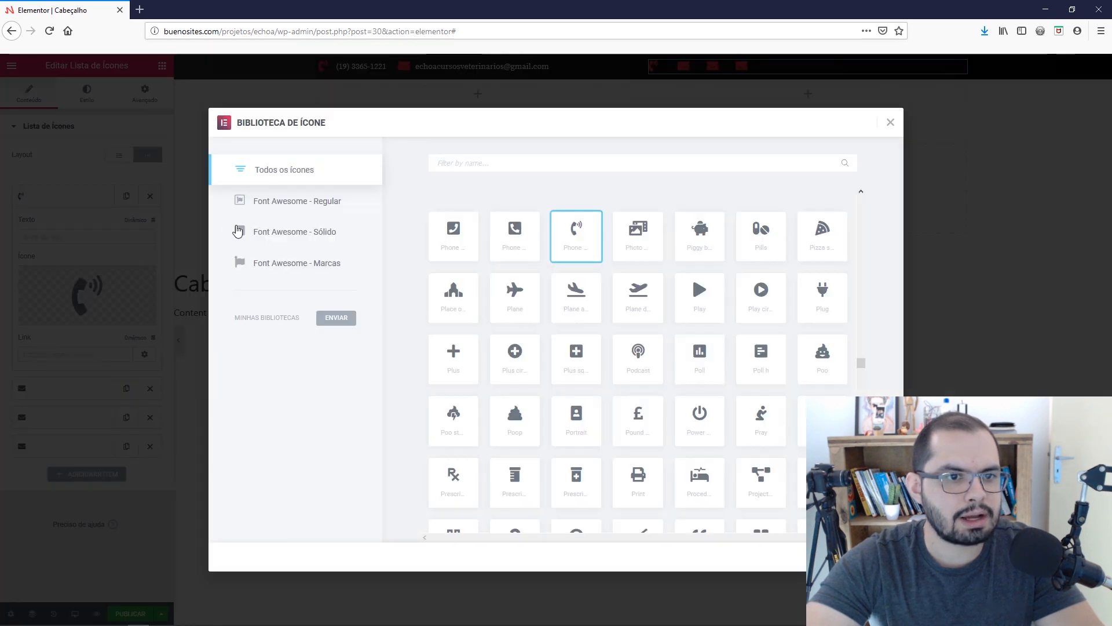
pyautogui.click(451, 164)
pyautogui.write('face')
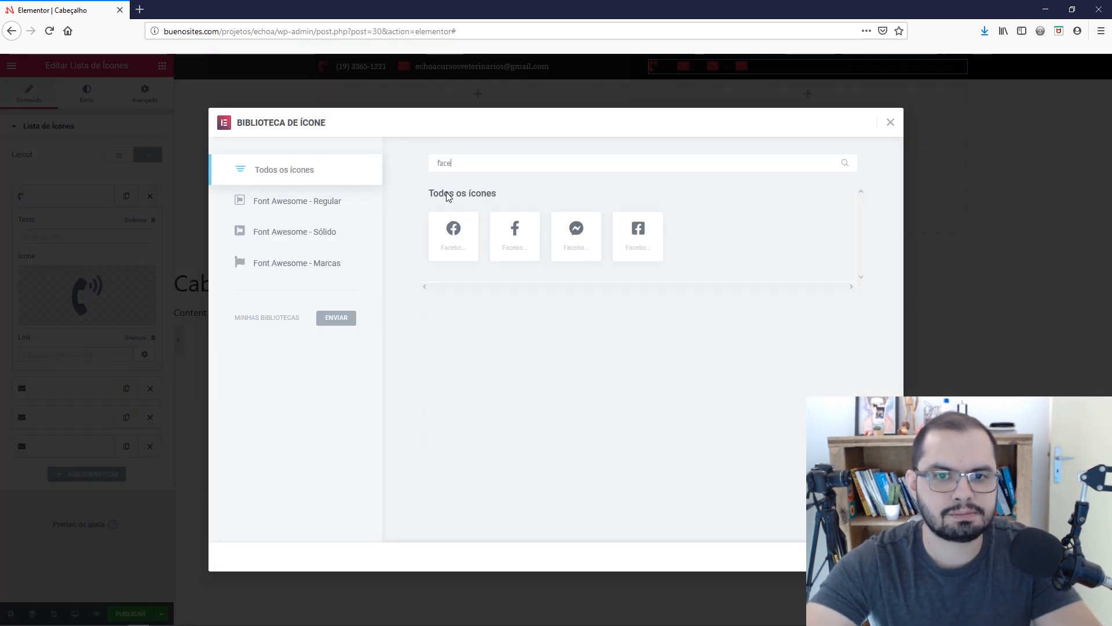
pyautogui.click(640, 238)
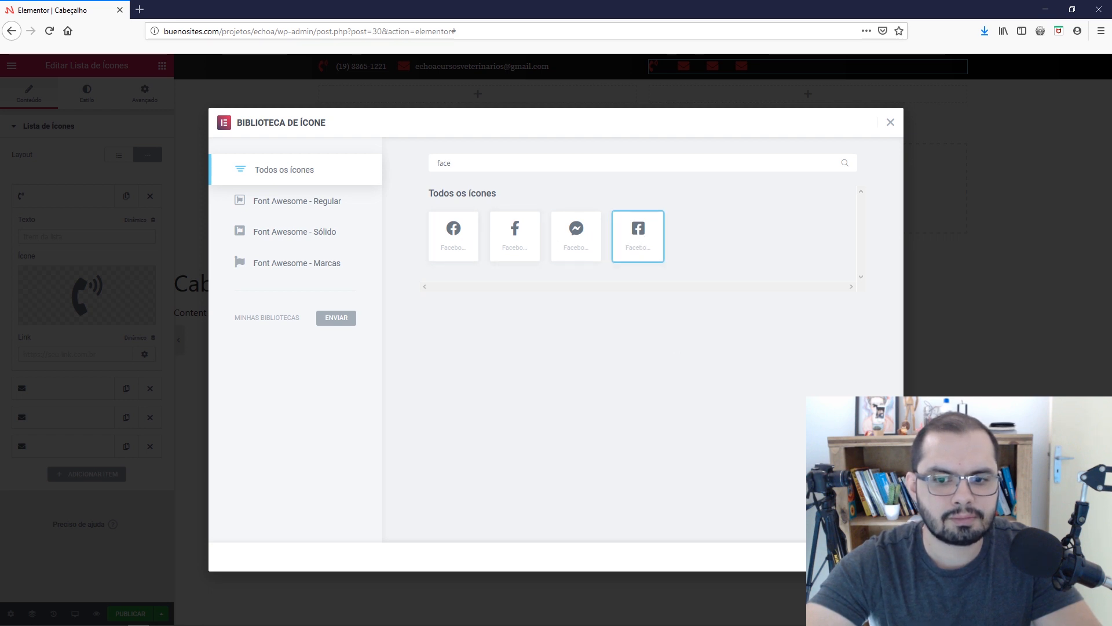
pyautogui.click(873, 557)
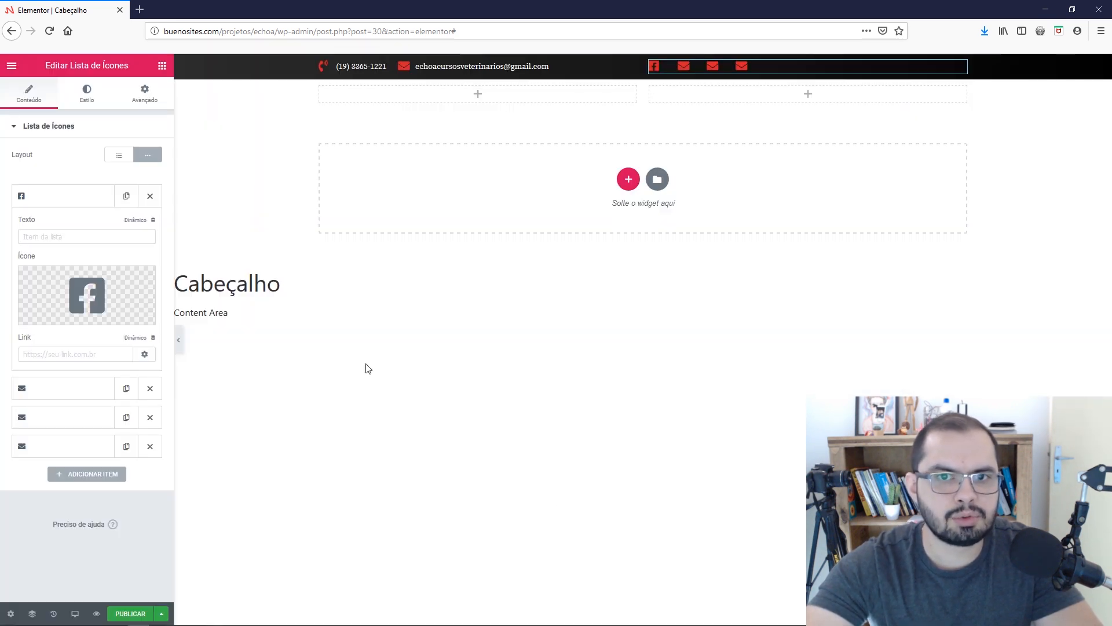
pyautogui.click(46, 198)
# Replace the second item's envelope icon with the Instagram icon from the icon library.
pyautogui.click(43, 224)
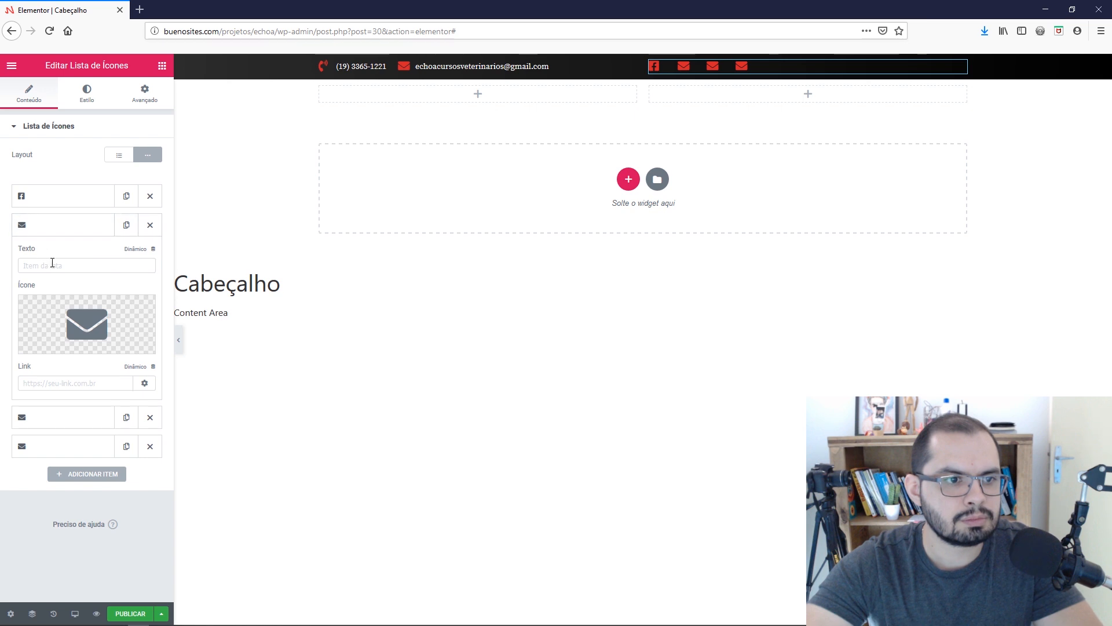
pyautogui.click(52, 264)
pyautogui.click(49, 346)
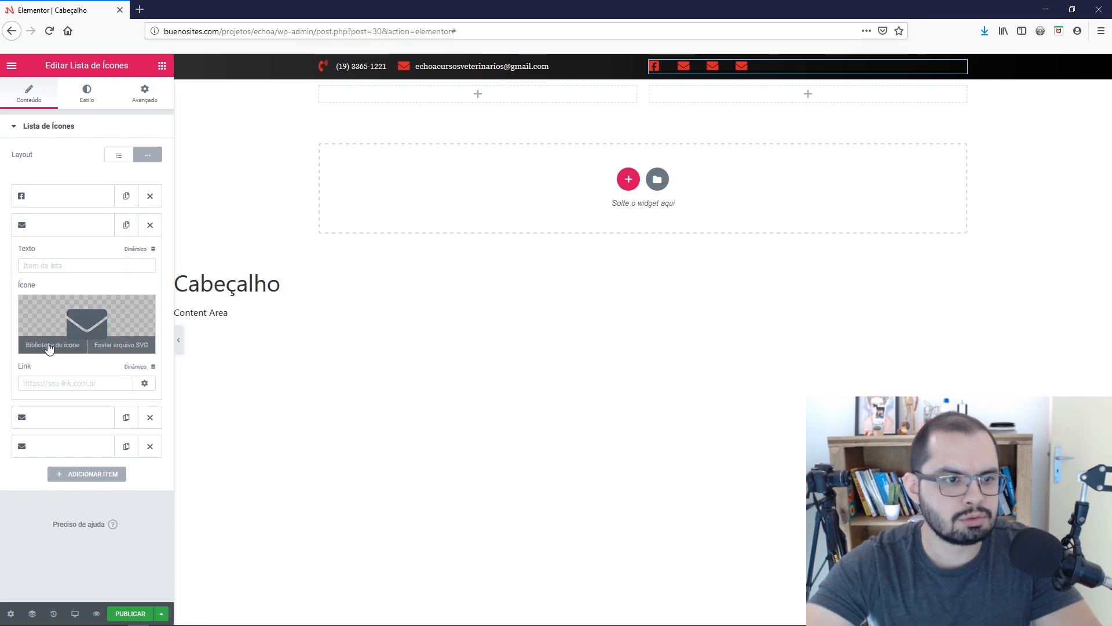
pyautogui.click(460, 164)
pyautogui.write('insta')
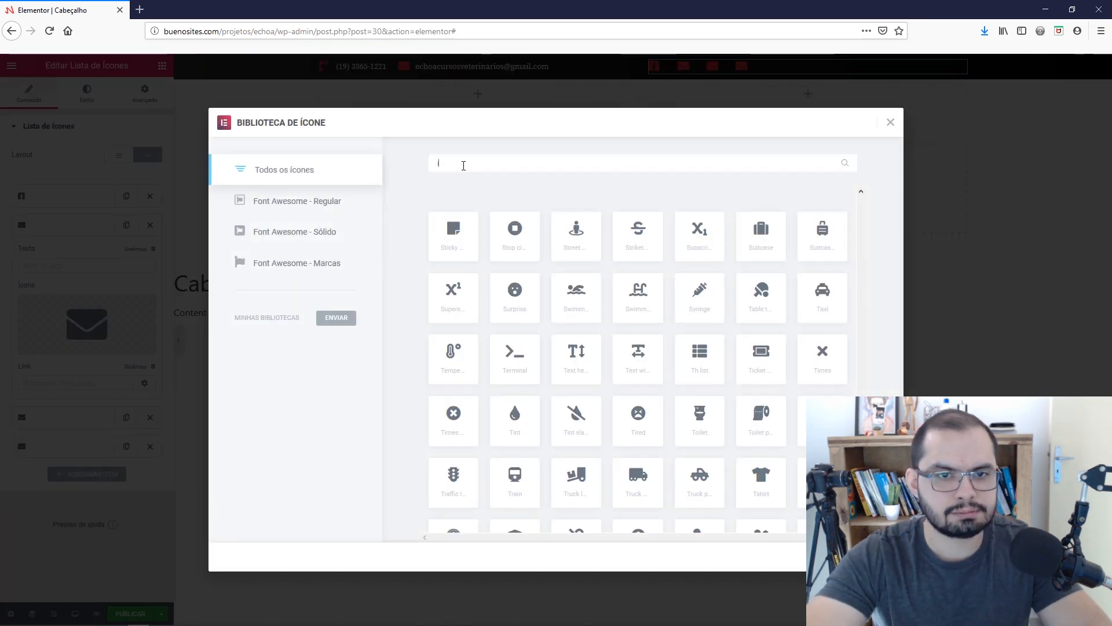
pyautogui.write('gr')
pyautogui.click(461, 246)
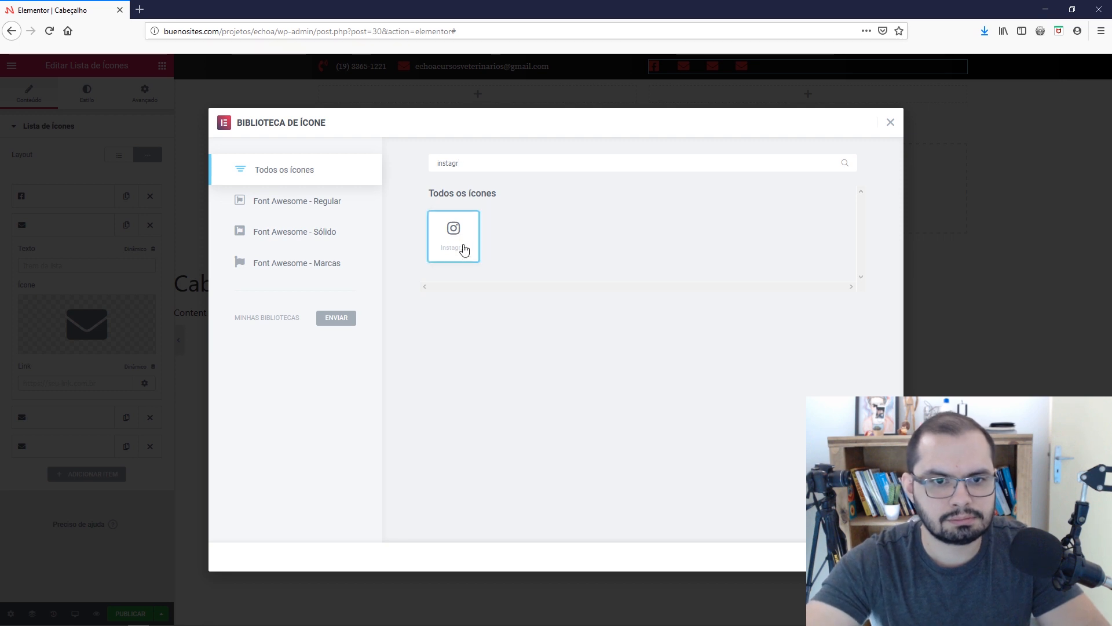
pyautogui.click(870, 557)
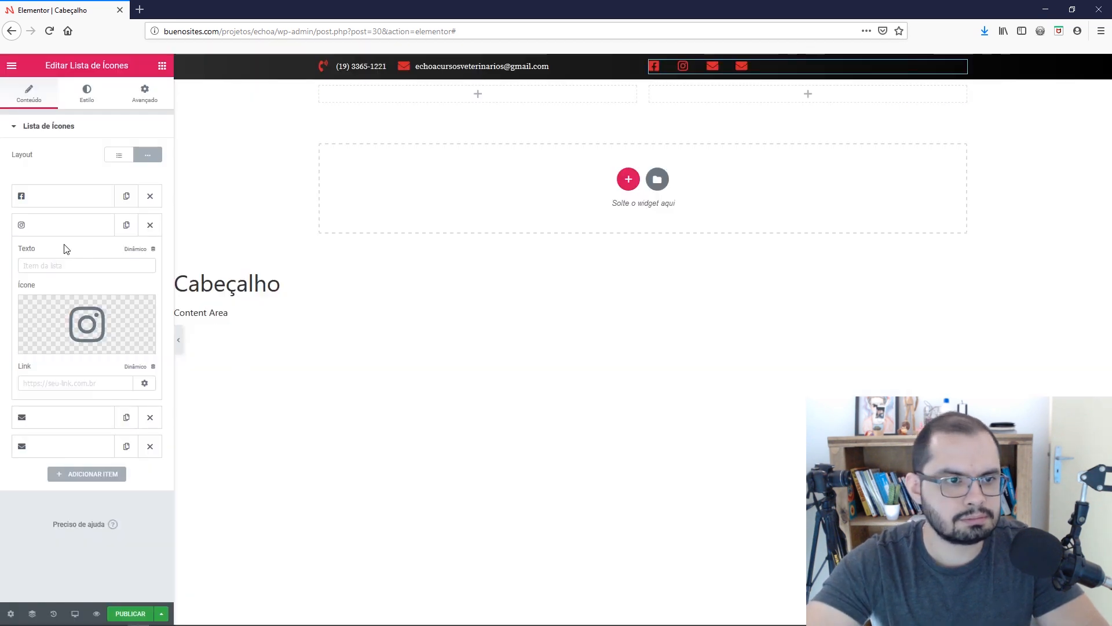
# Replace the third item's envelope icon with the standard YouTube icon from the icon library.
pyautogui.click(58, 234)
pyautogui.click(47, 255)
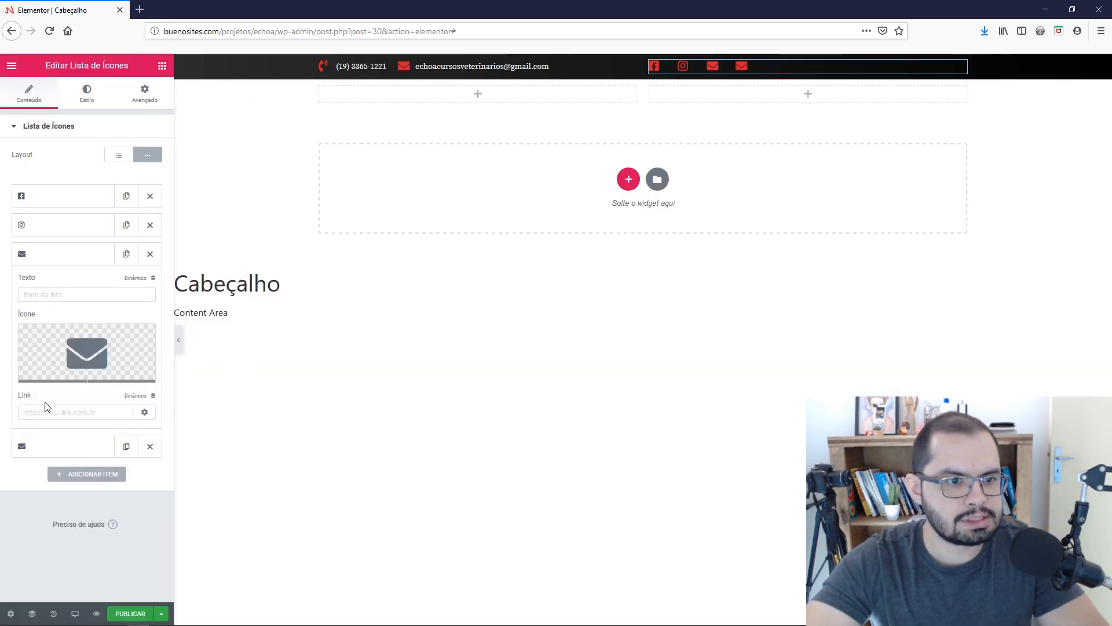
pyautogui.moveTo(51, 380)
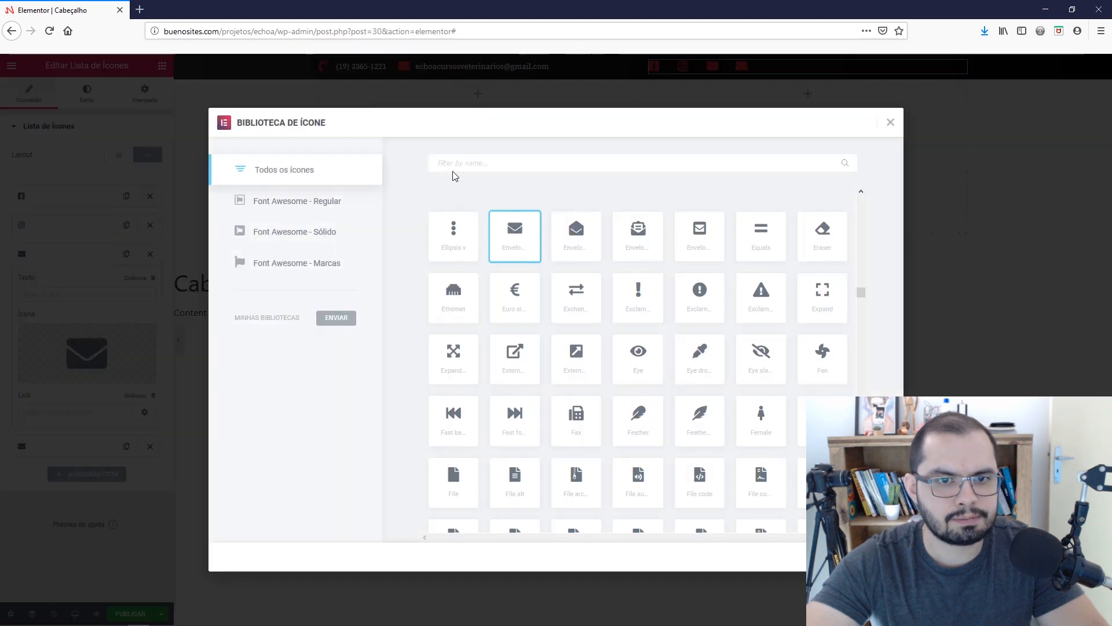
pyautogui.click(454, 163)
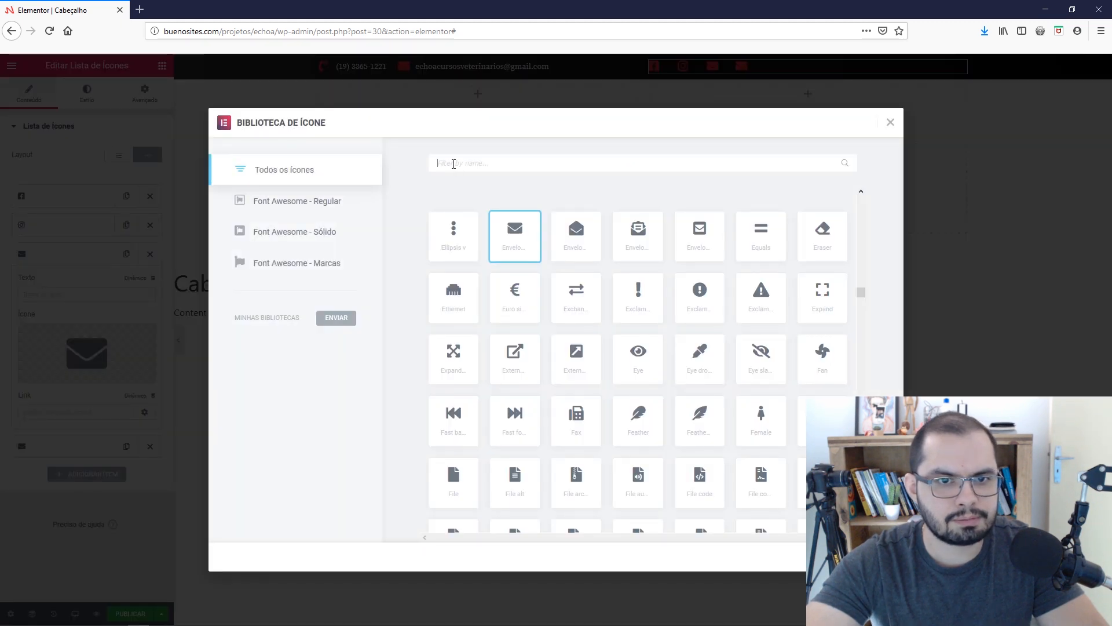
pyautogui.write('youtu')
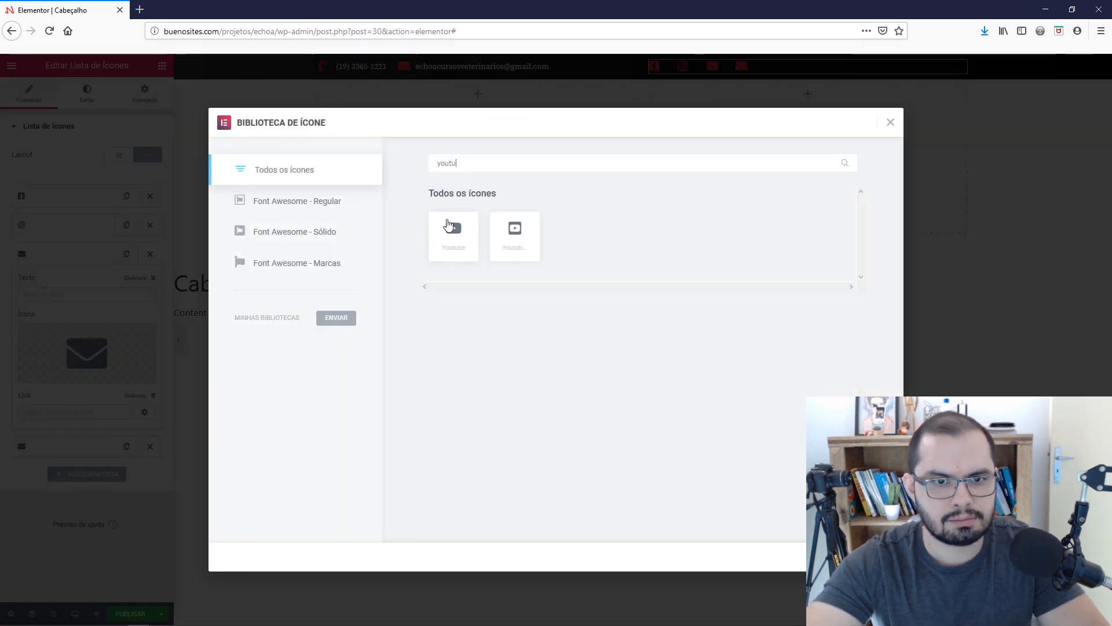
pyautogui.click(453, 228)
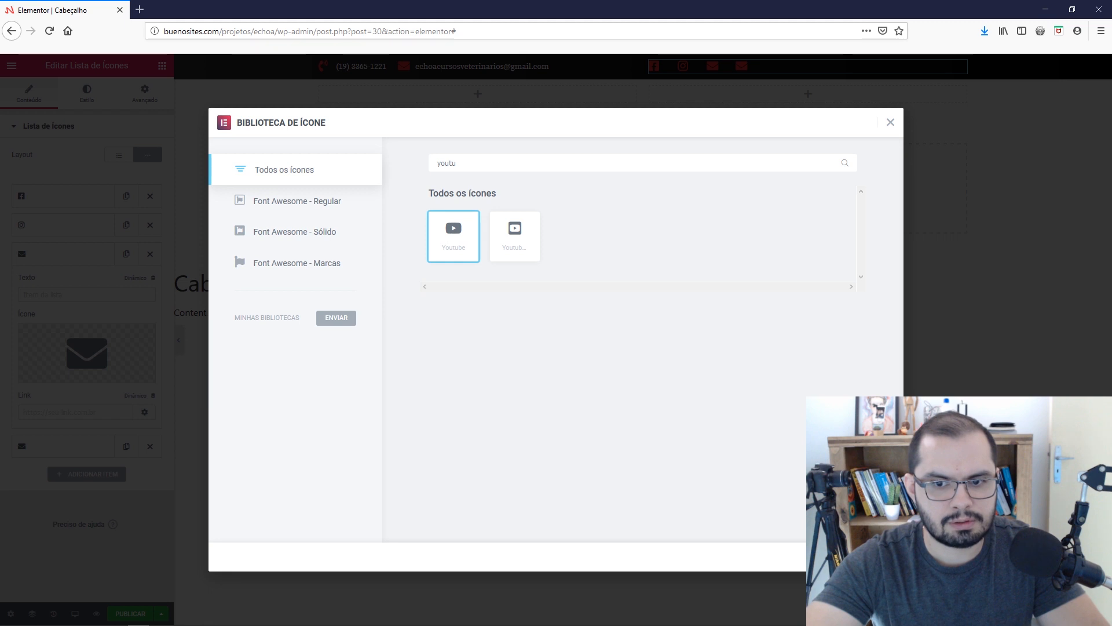
pyautogui.click(784, 556)
pyautogui.click(54, 253)
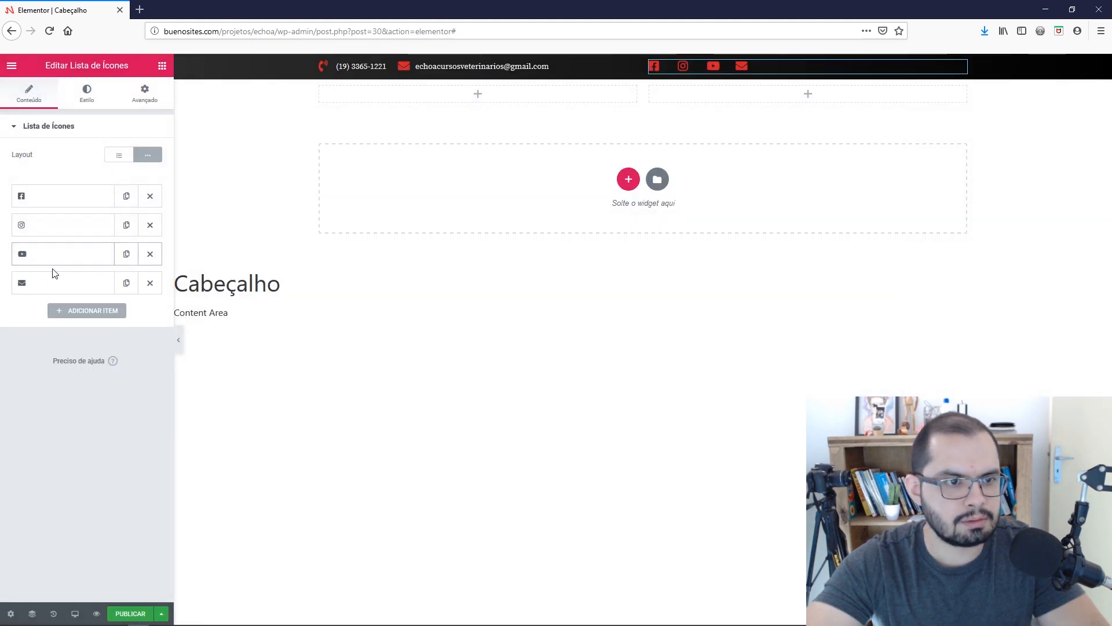
# Replace the fourth item's envelope icon with the plain Twitter bird icon from the icon library.
pyautogui.click(51, 283)
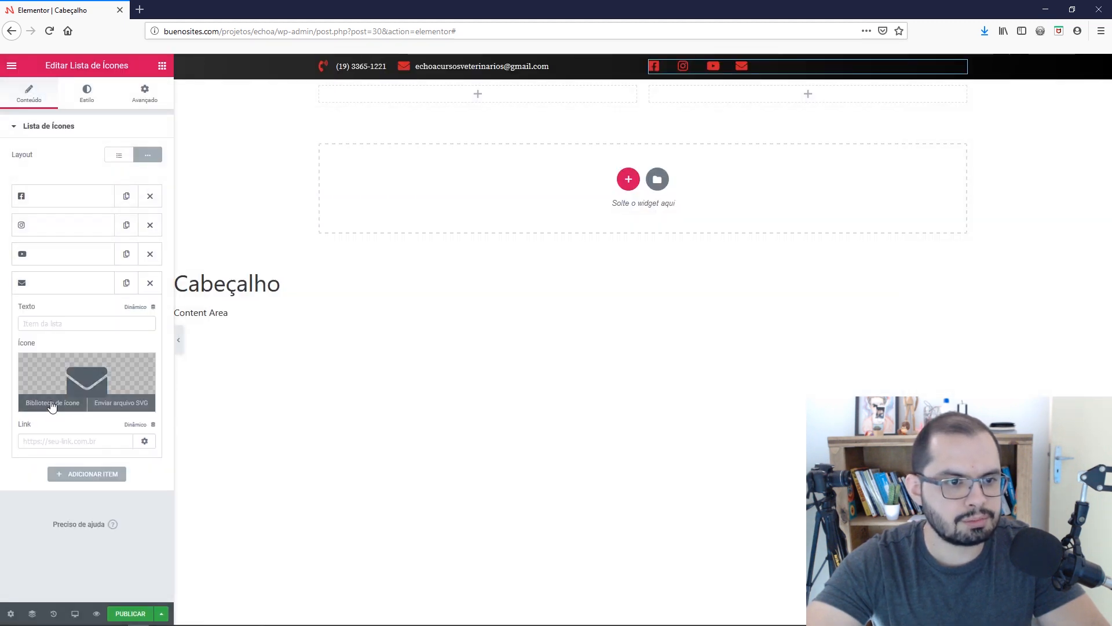
pyautogui.click(51, 404)
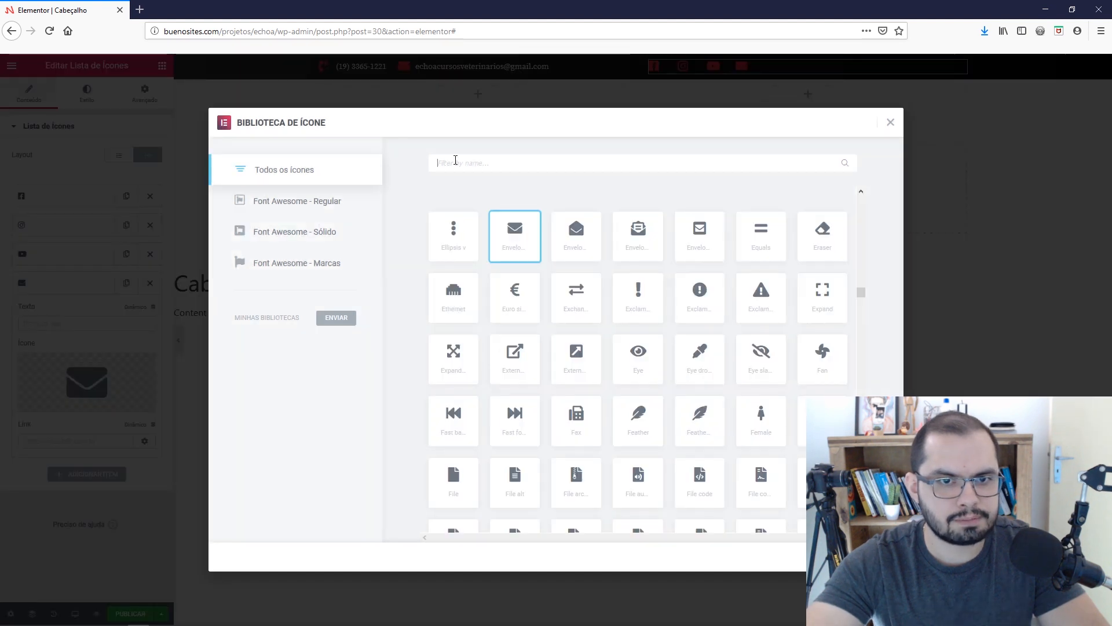
pyautogui.click(456, 159)
pyautogui.write('Twitt')
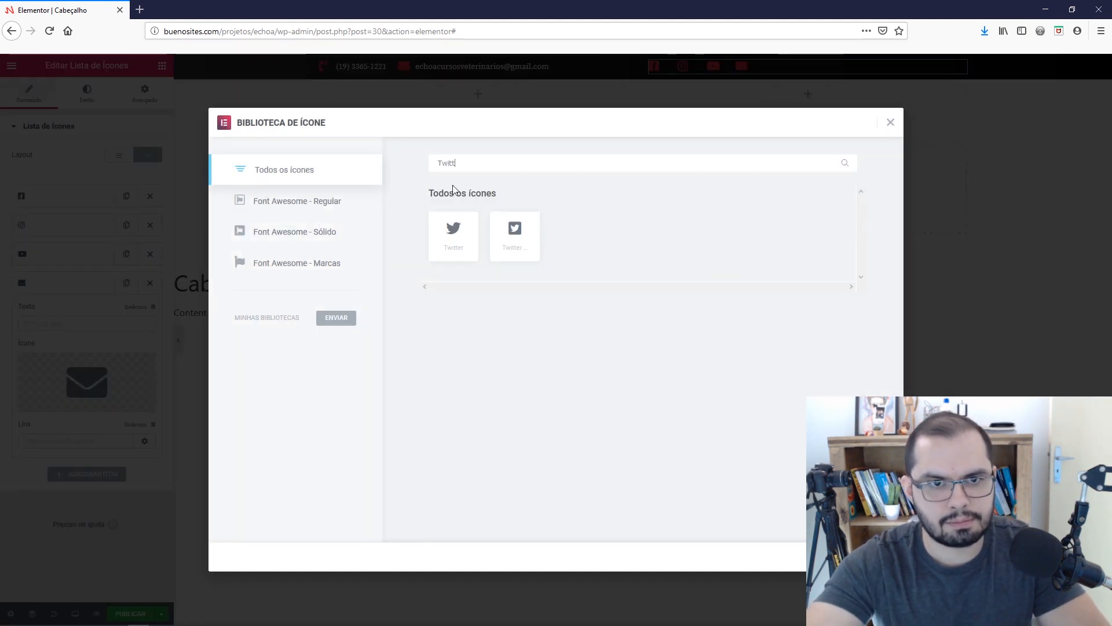
pyautogui.click(454, 232)
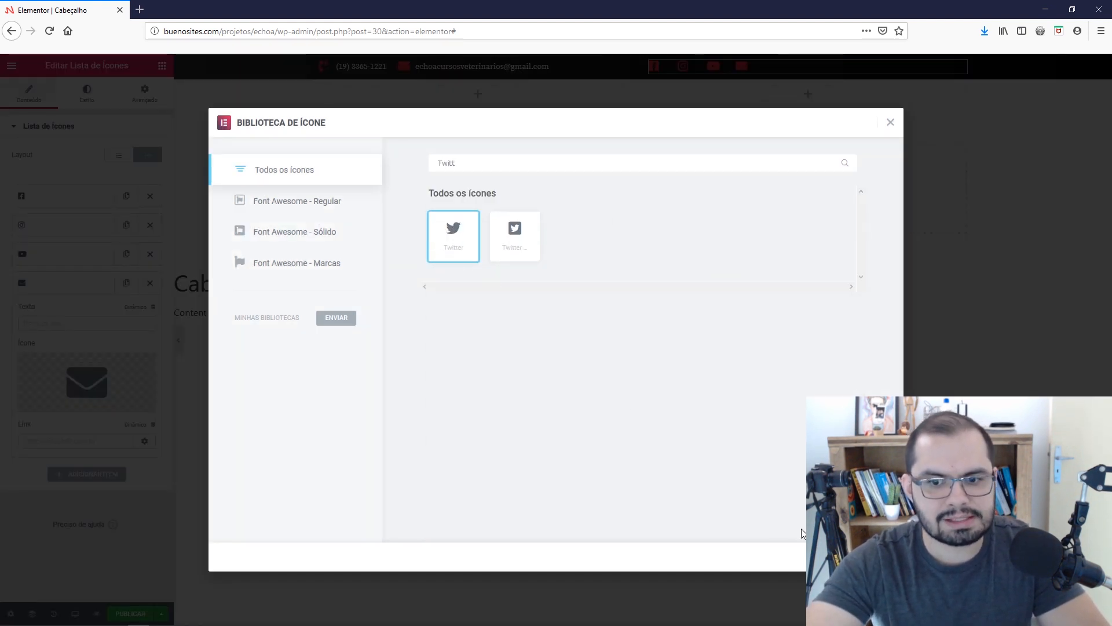
pyautogui.click(871, 557)
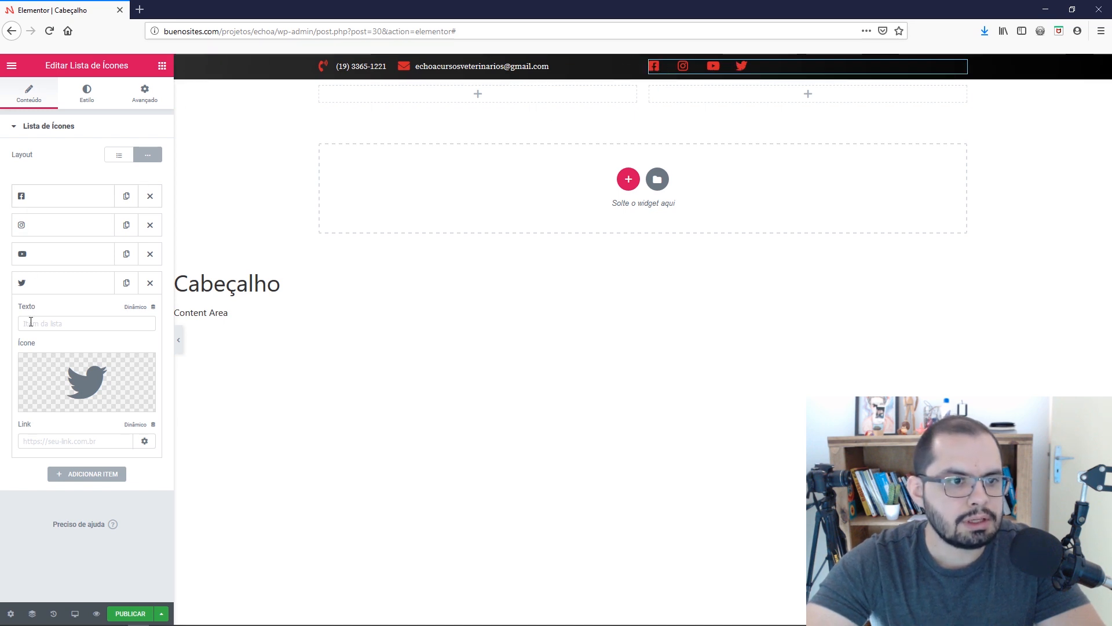
pyautogui.doubleClick(39, 287)
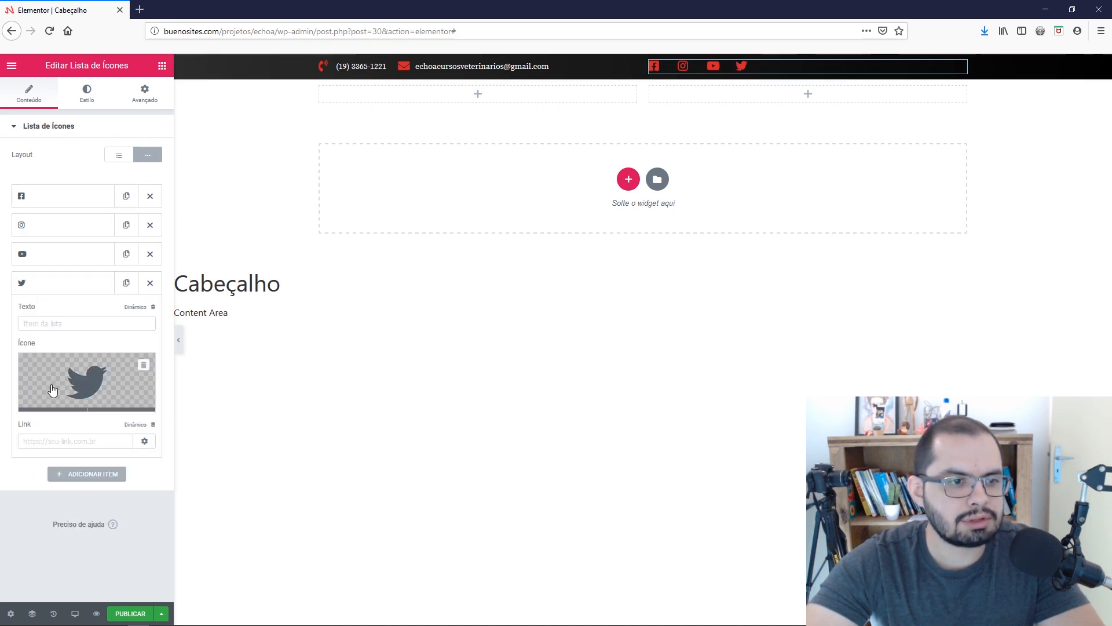
pyautogui.moveTo(65, 391)
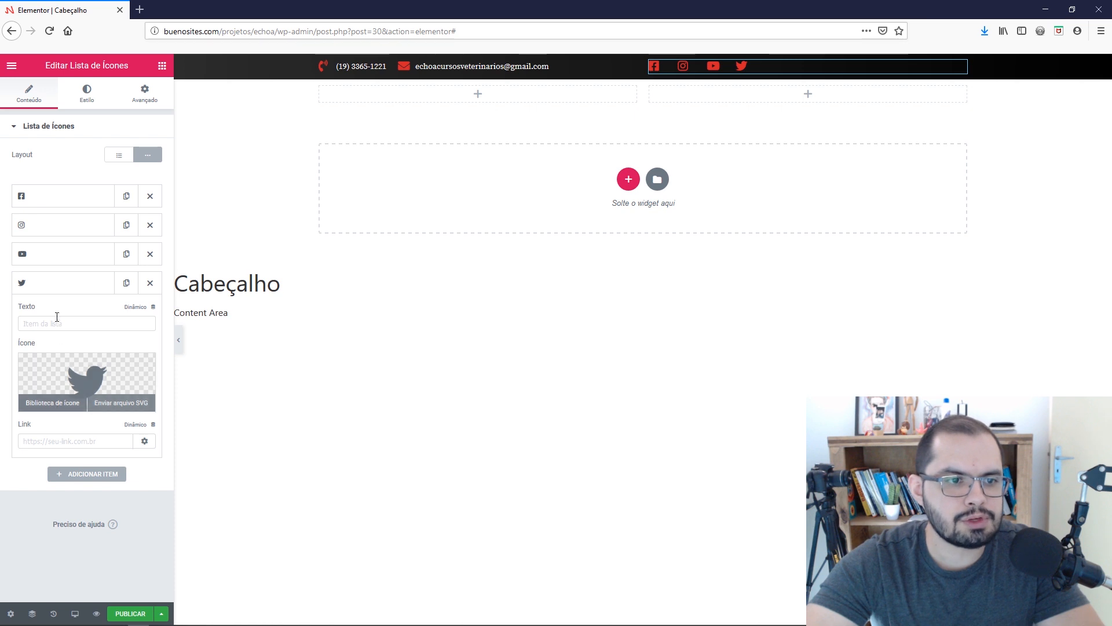
pyautogui.click(55, 290)
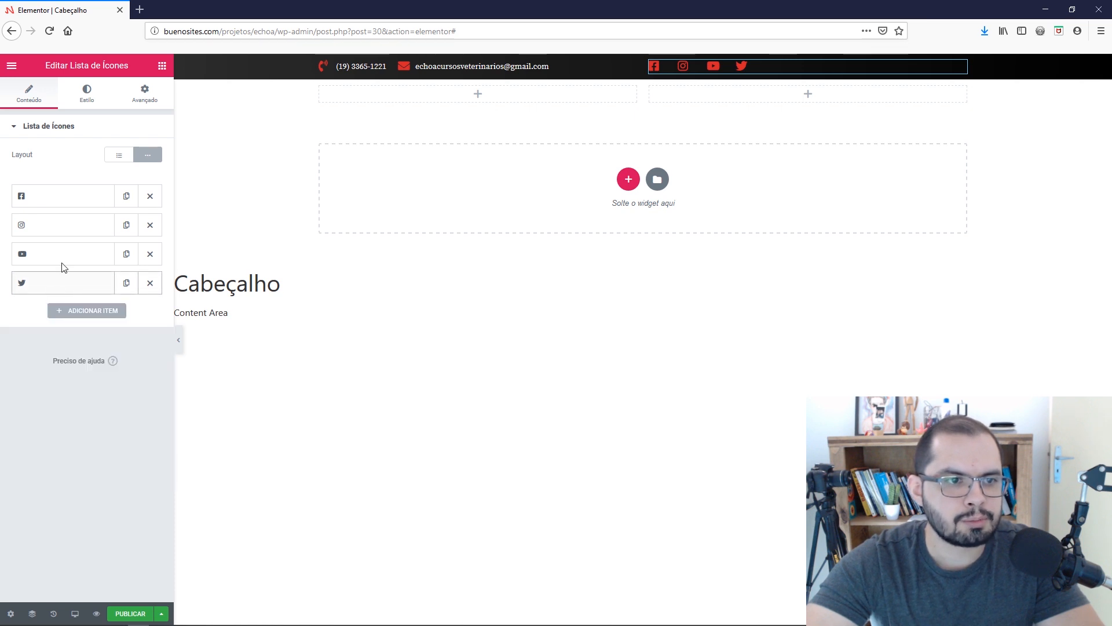
pyautogui.click(64, 203)
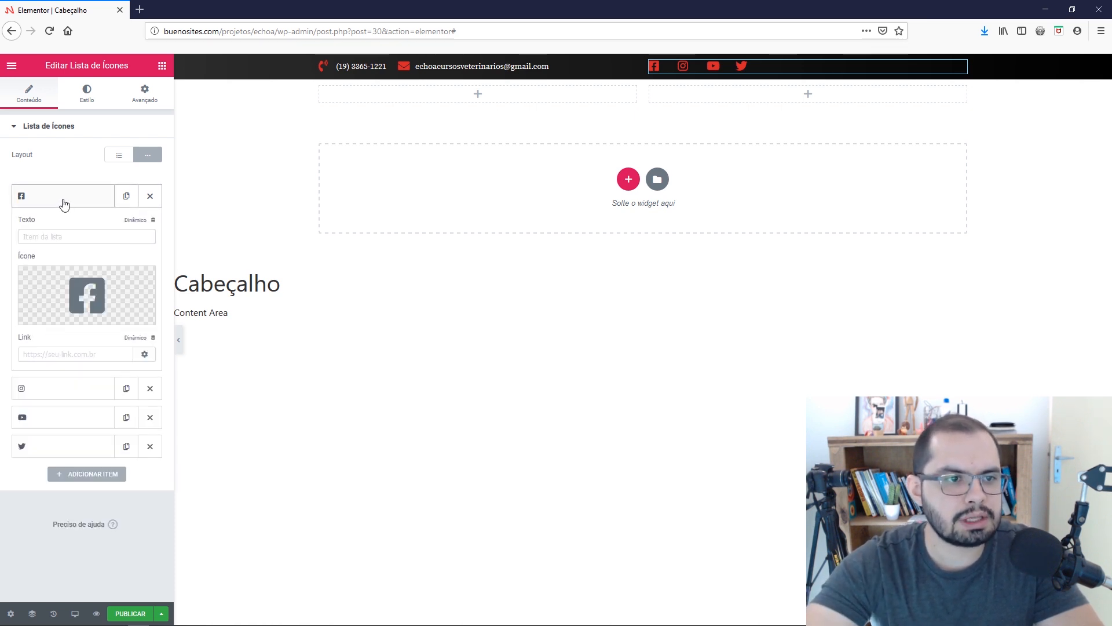
pyautogui.click(42, 354)
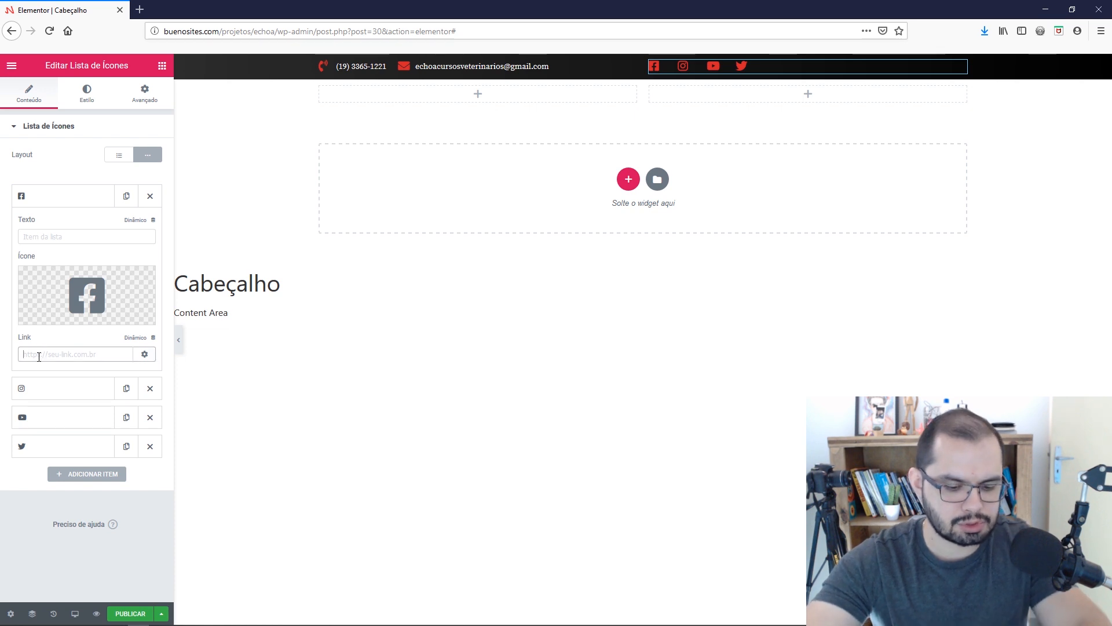
pyautogui.write('http')
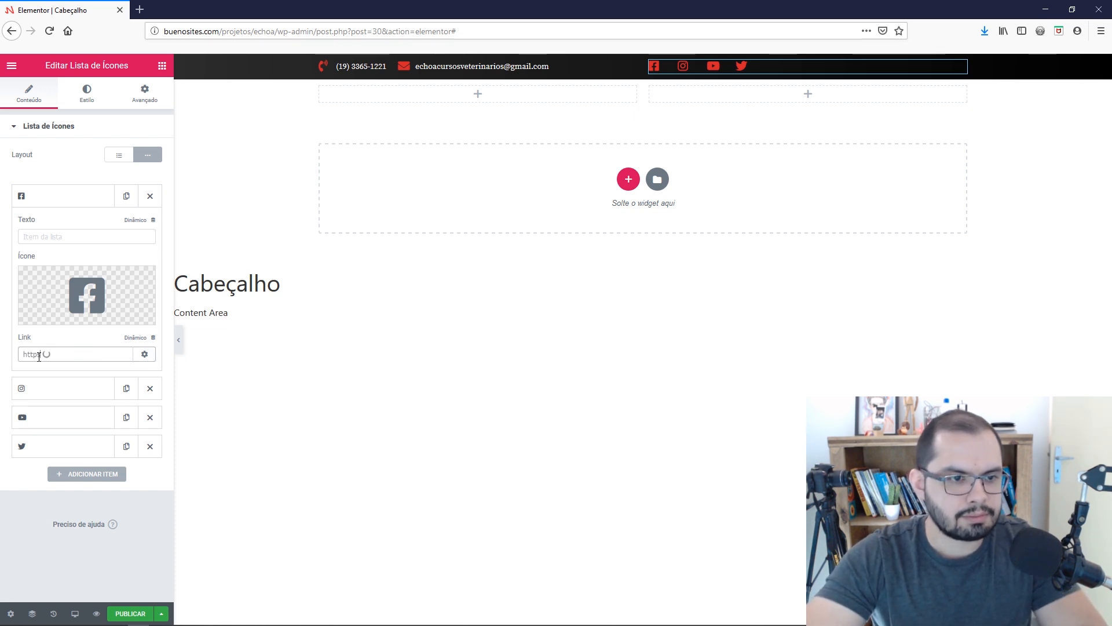
pyautogui.write('s://w')
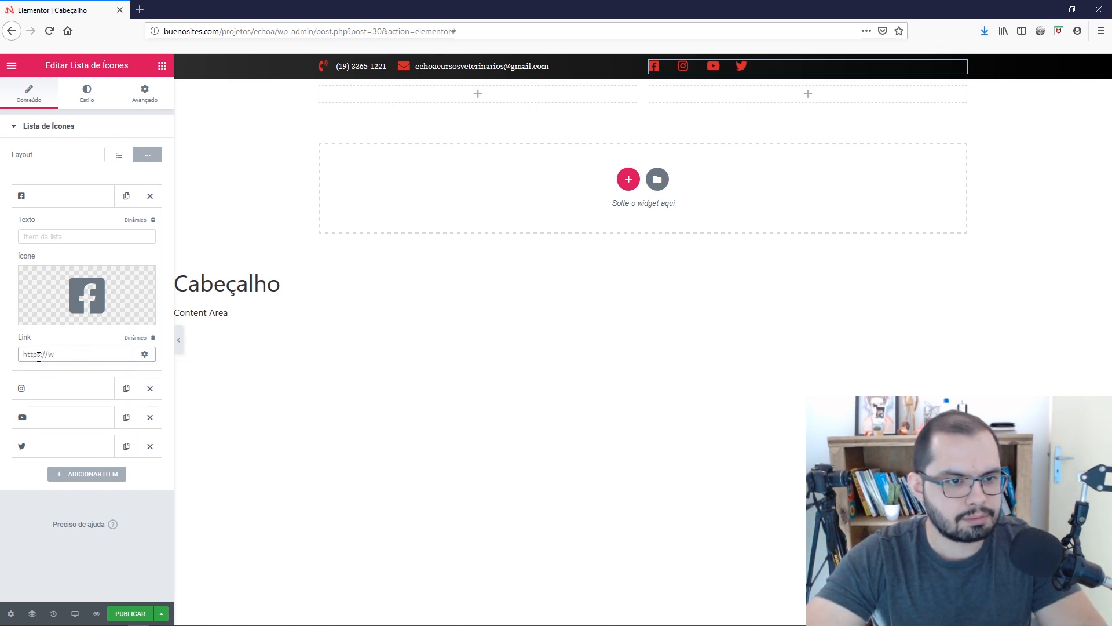
pyautogui.write('www.face')
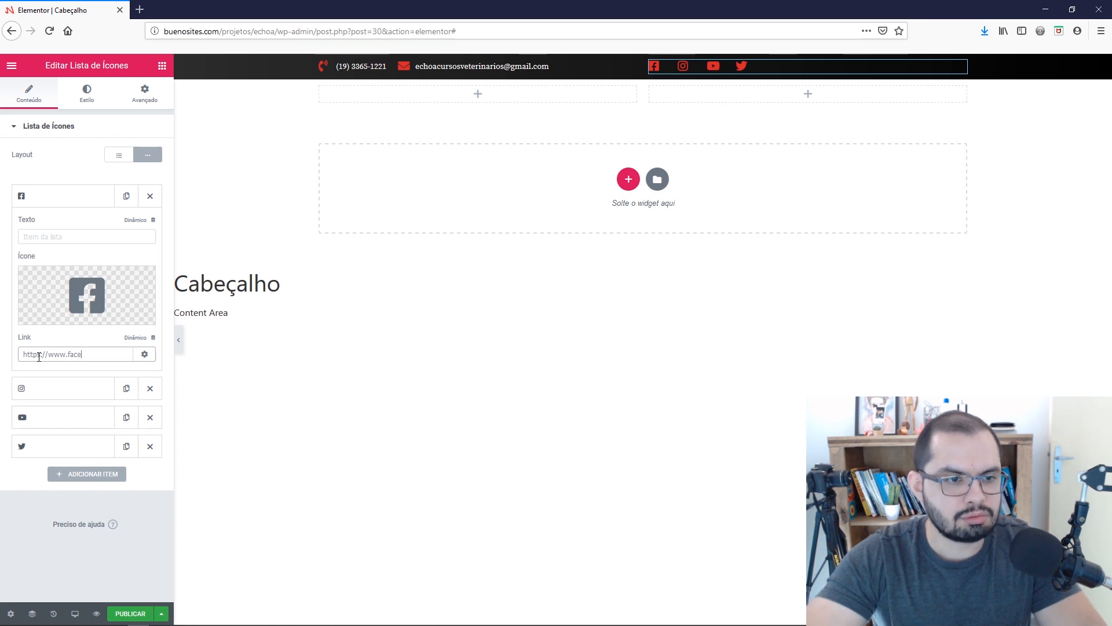
pyautogui.write('book.com')
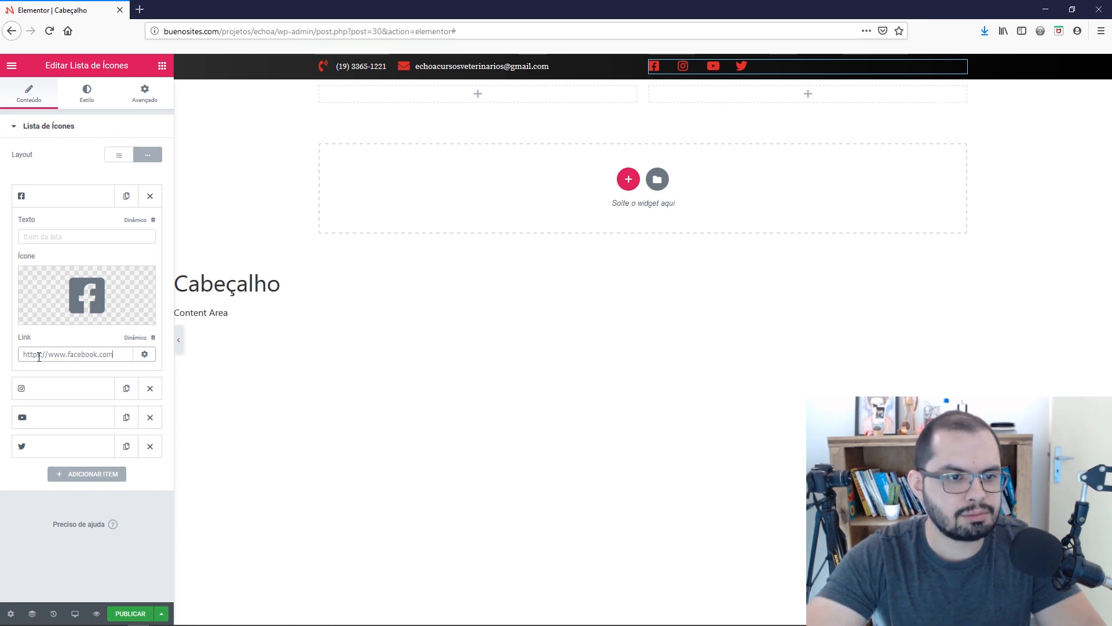
pyautogui.moveTo(23, 356); pyautogui.dragTo(131, 354)
pyautogui.hotkey('ctrl', 'c')
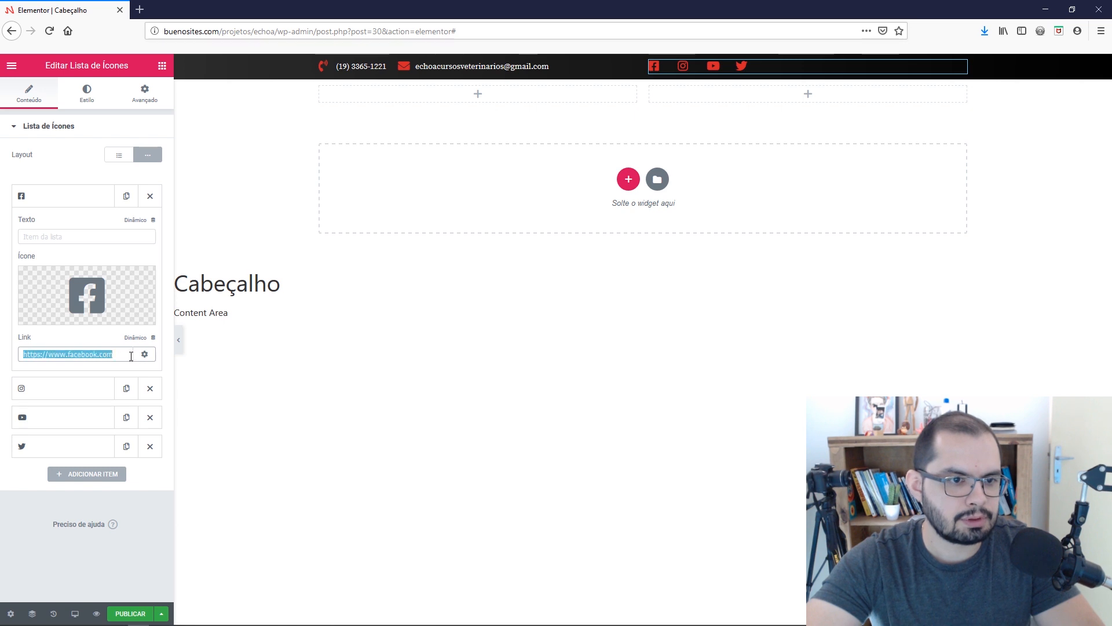
pyautogui.click(52, 196)
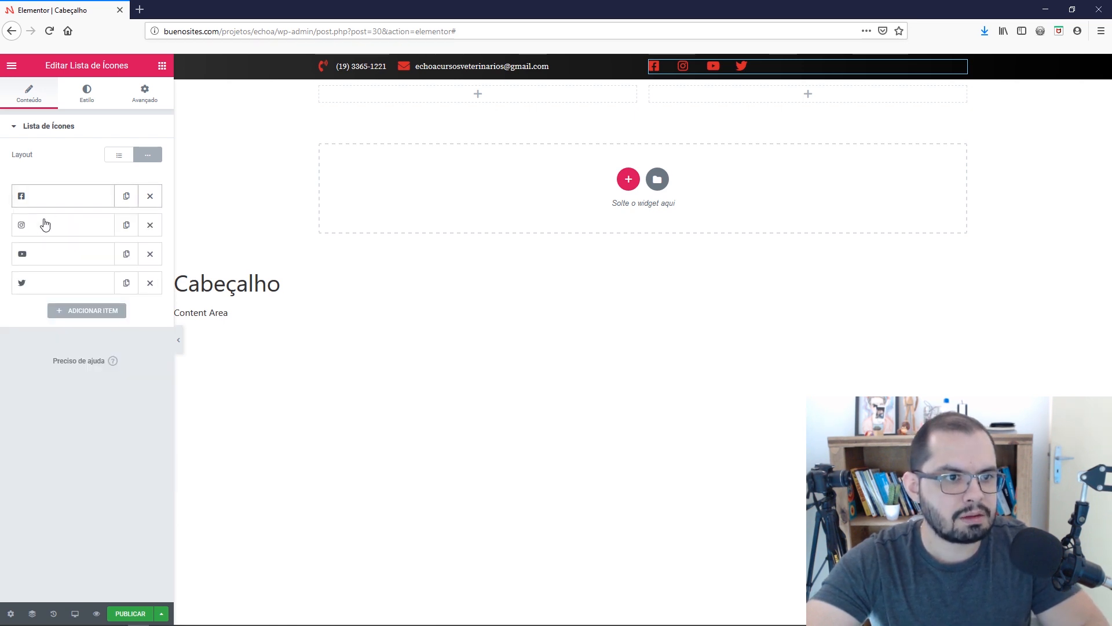
pyautogui.click(42, 224)
pyautogui.click(47, 384)
pyautogui.hotkey('ctrl', 'v')
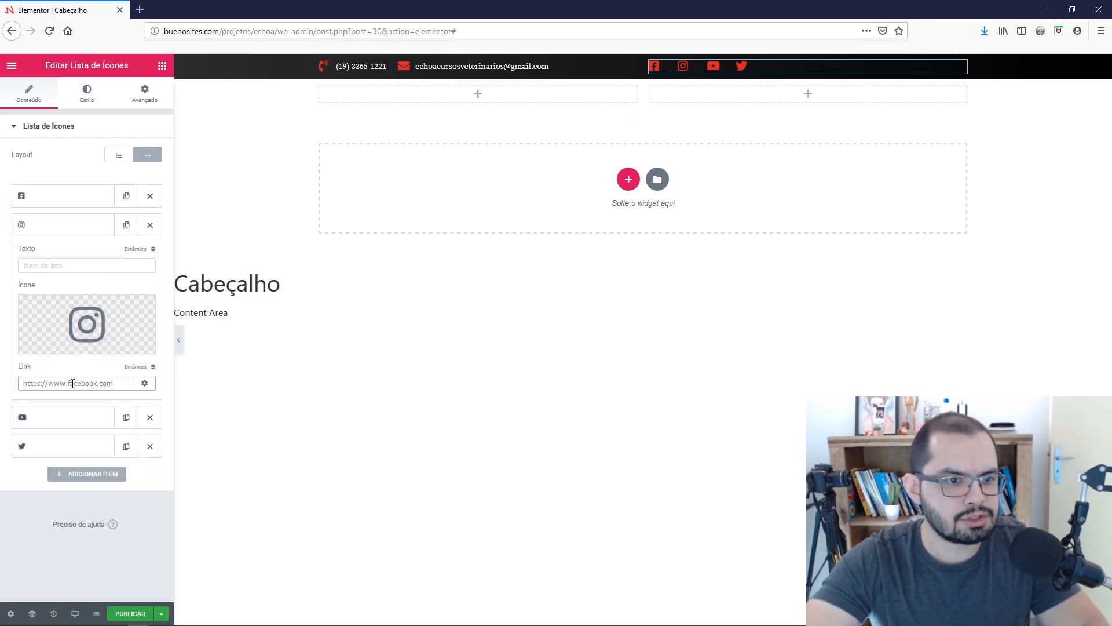
pyautogui.moveTo(68, 382); pyautogui.dragTo(106, 382)
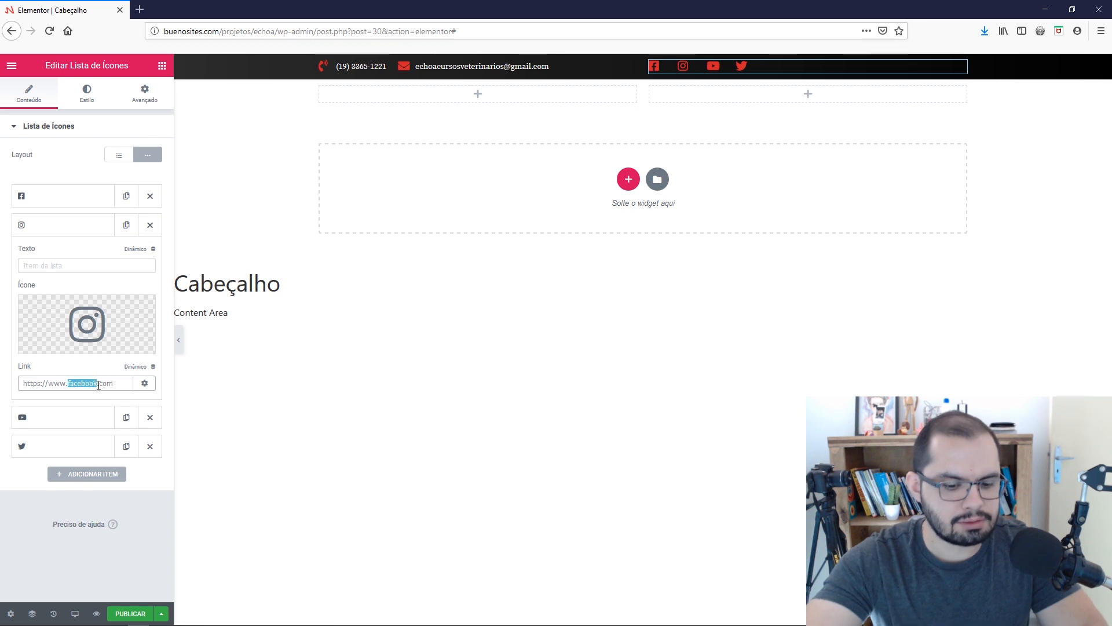
pyautogui.write('instagra')
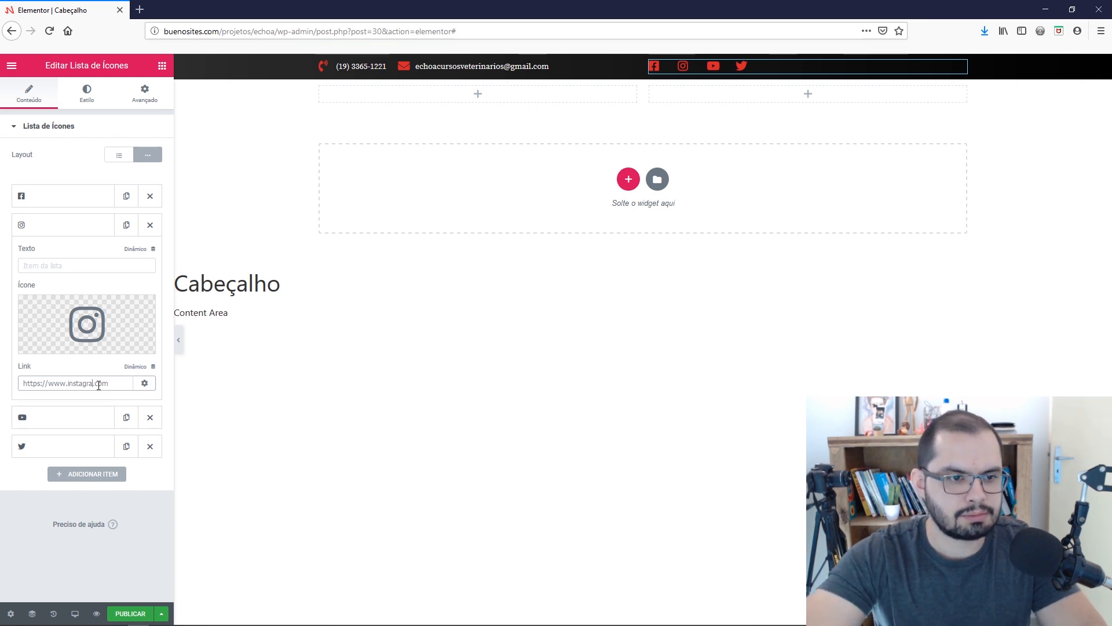
pyautogui.write('m')
pyautogui.click(65, 417)
pyautogui.click(64, 413)
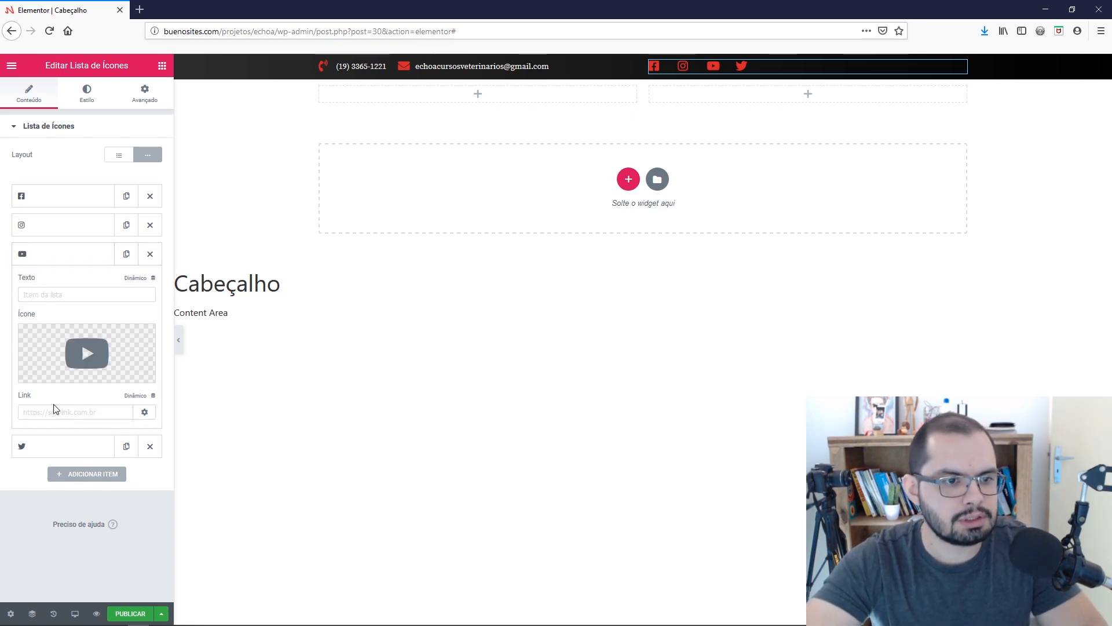
pyautogui.hotkey('ctrl', 'v')
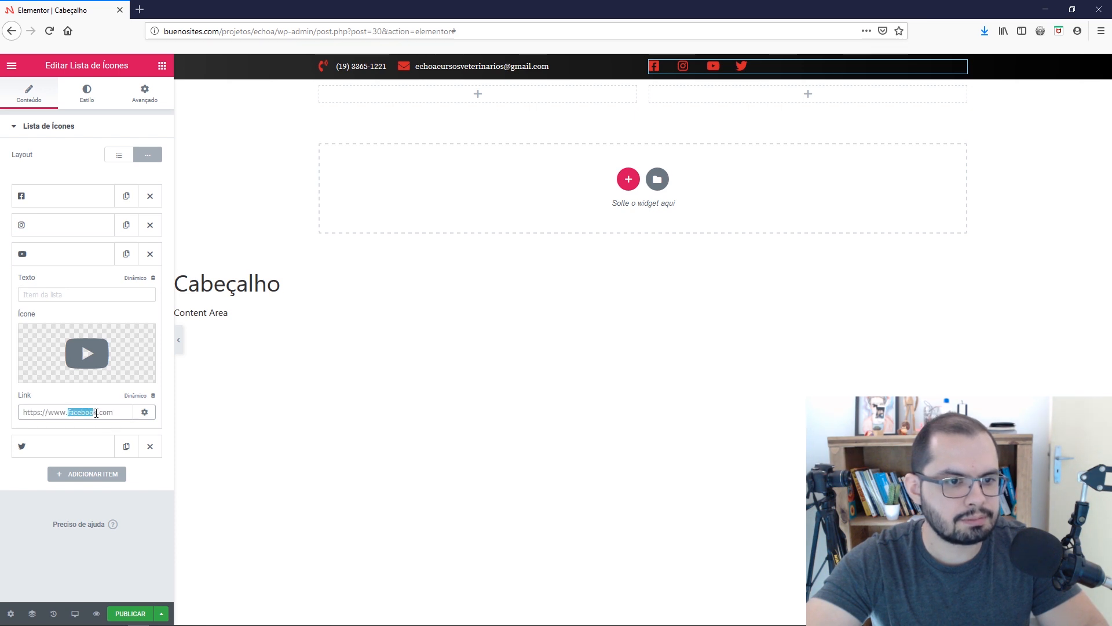
pyautogui.write('youtube')
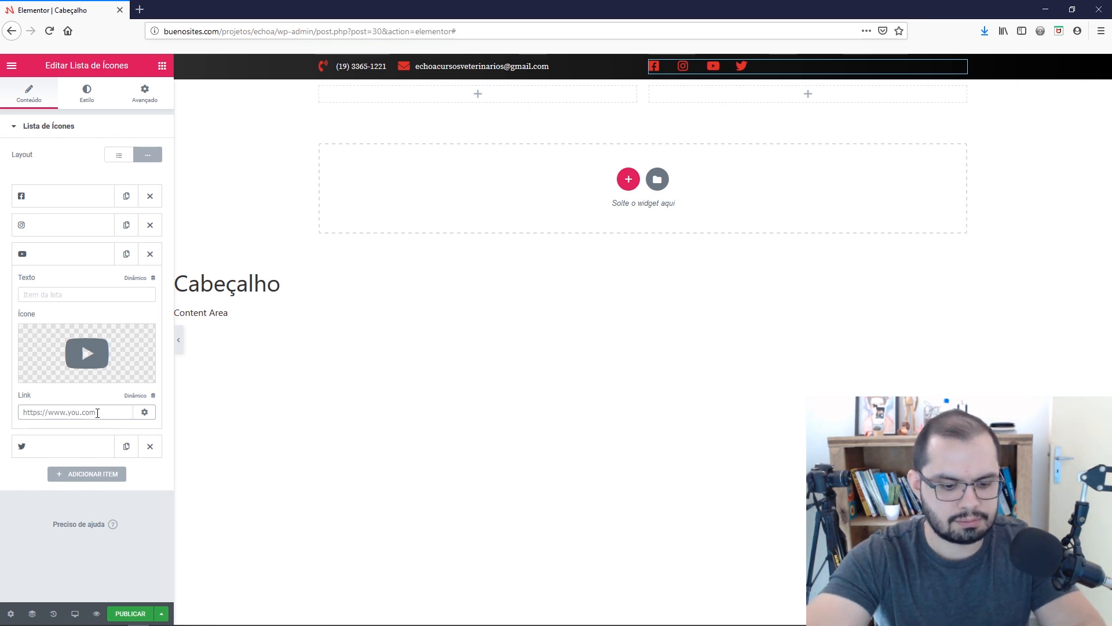
# Paste the copied address as the Twitter item's link and replace the site name in it with twitter.
pyautogui.click(52, 452)
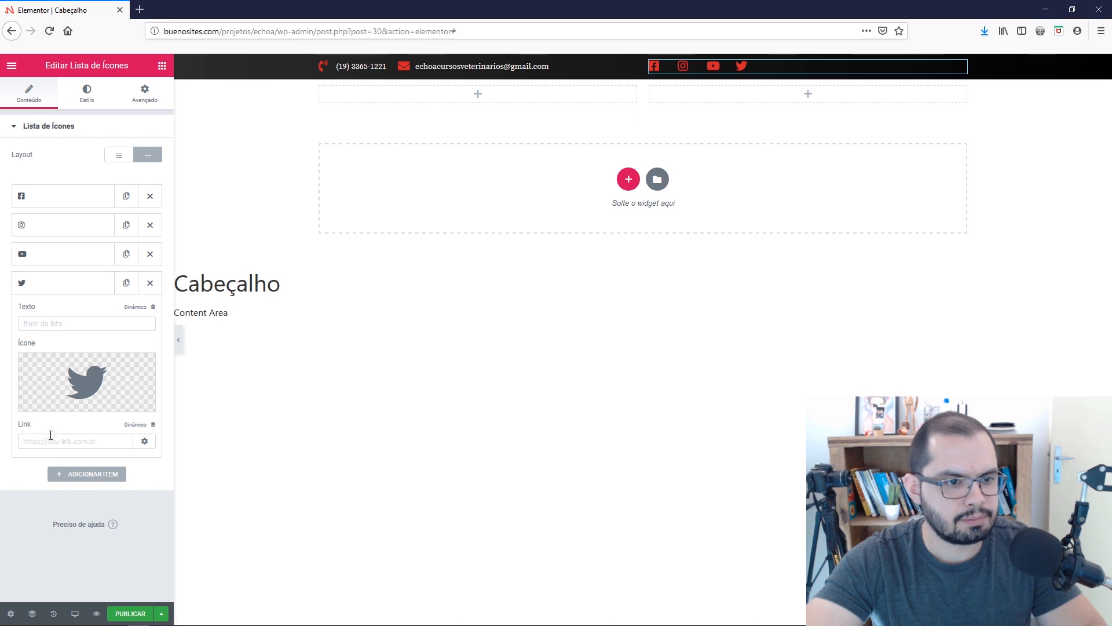
pyautogui.click(54, 440)
pyautogui.hotkey('ctrl', 'v')
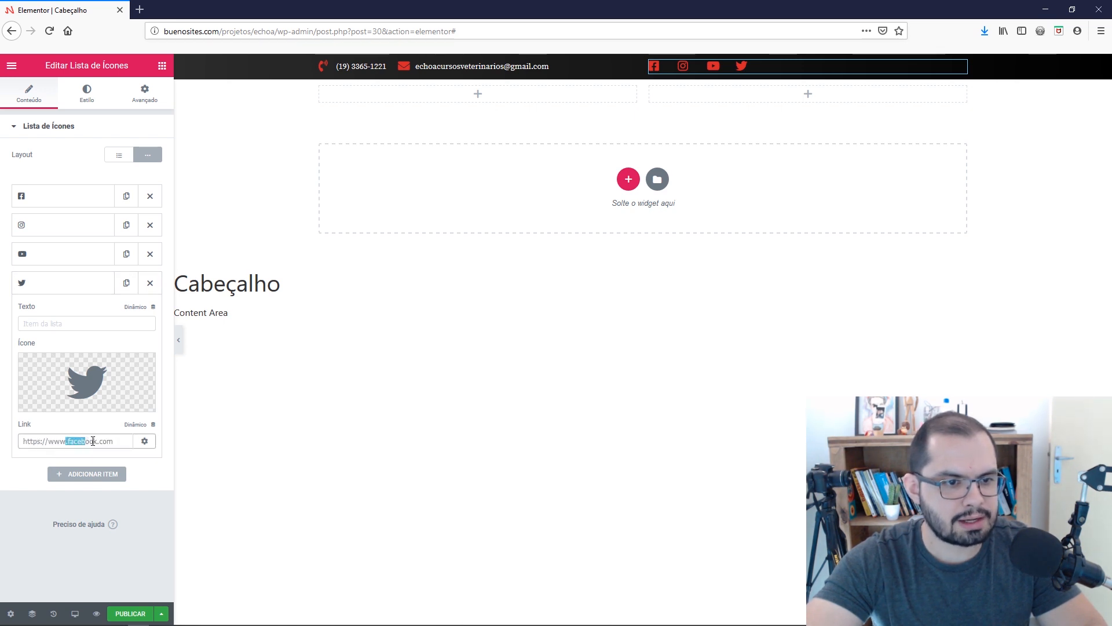
pyautogui.moveTo(97, 441); pyautogui.dragTo(74, 441)
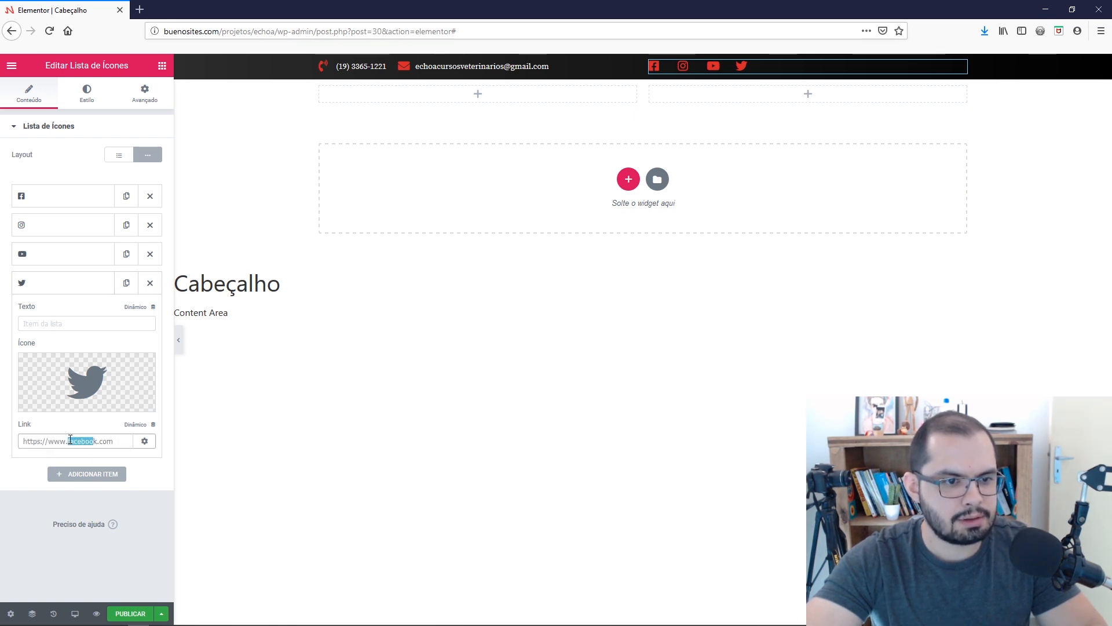
pyautogui.press('BackSpace')
pyautogui.write('twitter')
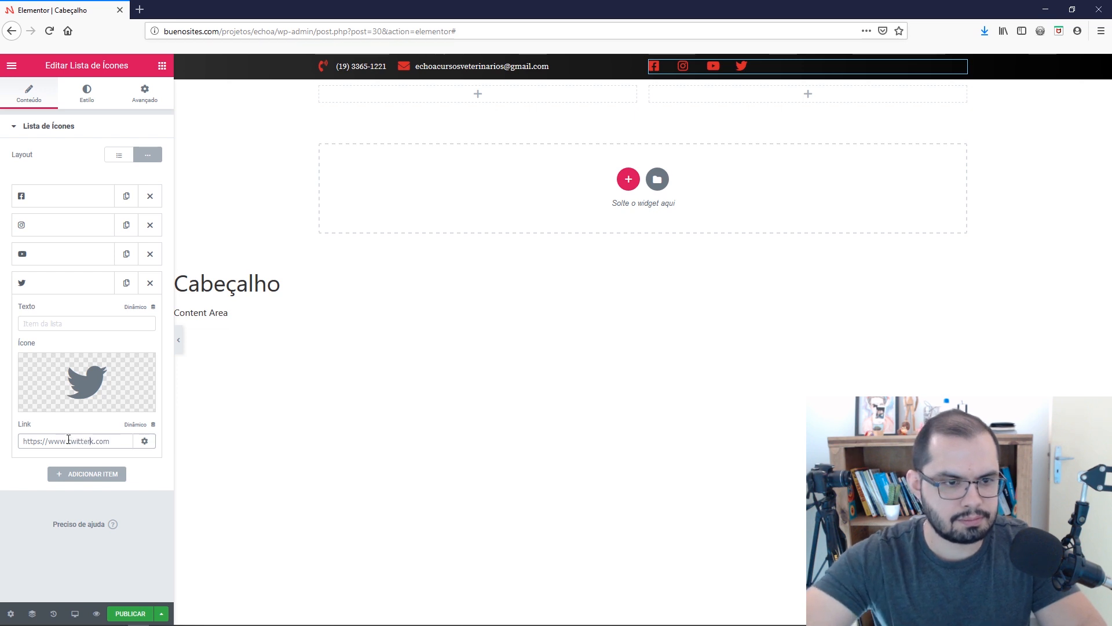
pyautogui.click(73, 282)
# Set the alignment of the social icon list to right (Direita) within its header column.
pyautogui.click(89, 101)
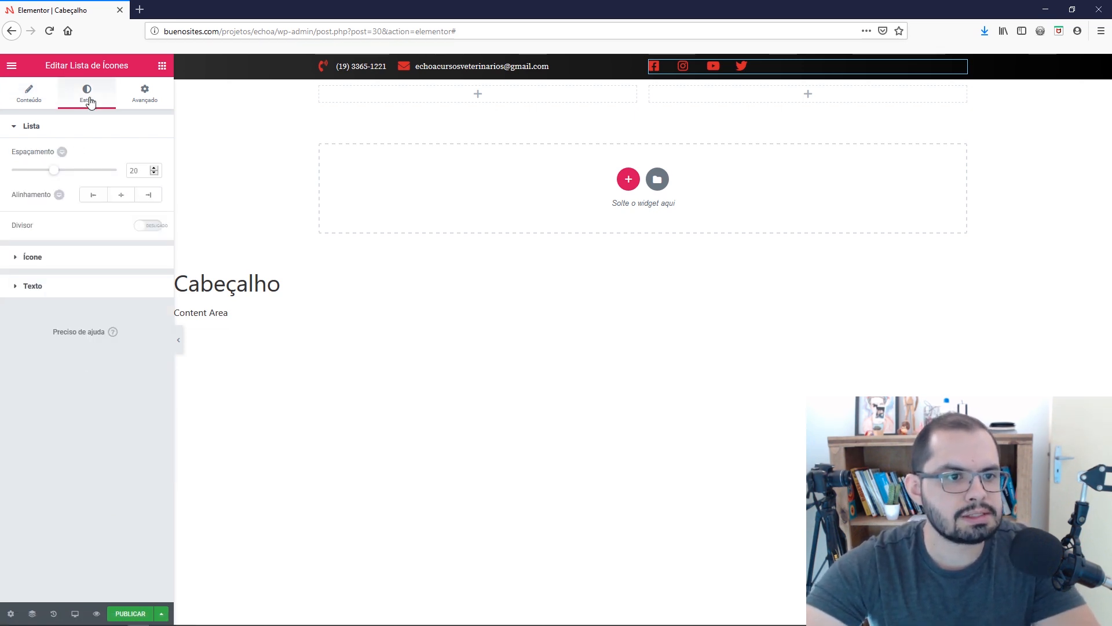
pyautogui.click(153, 196)
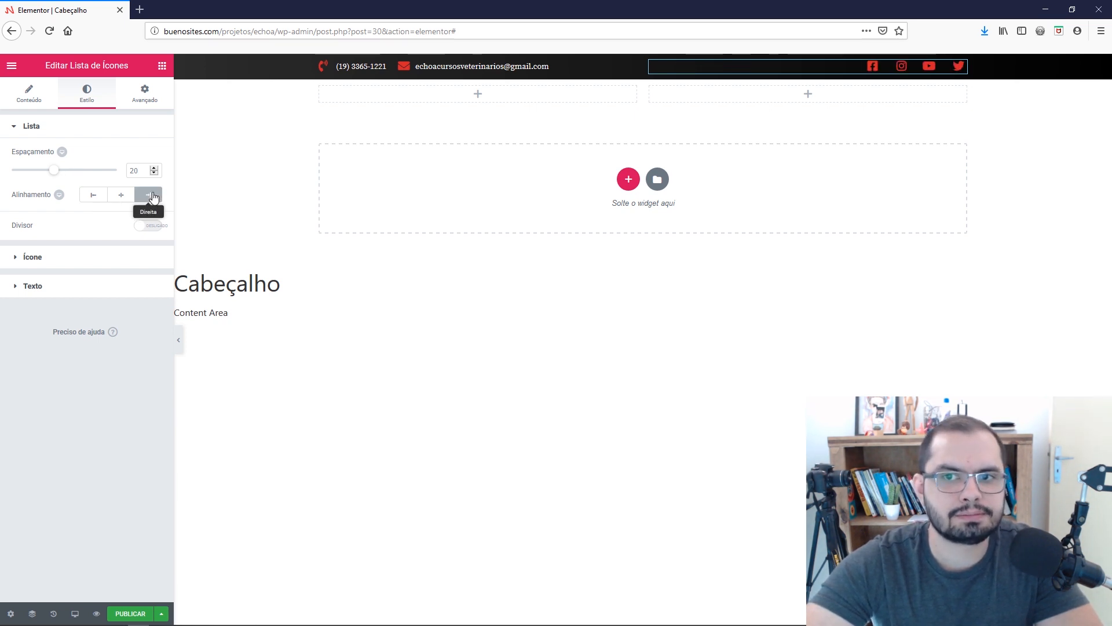
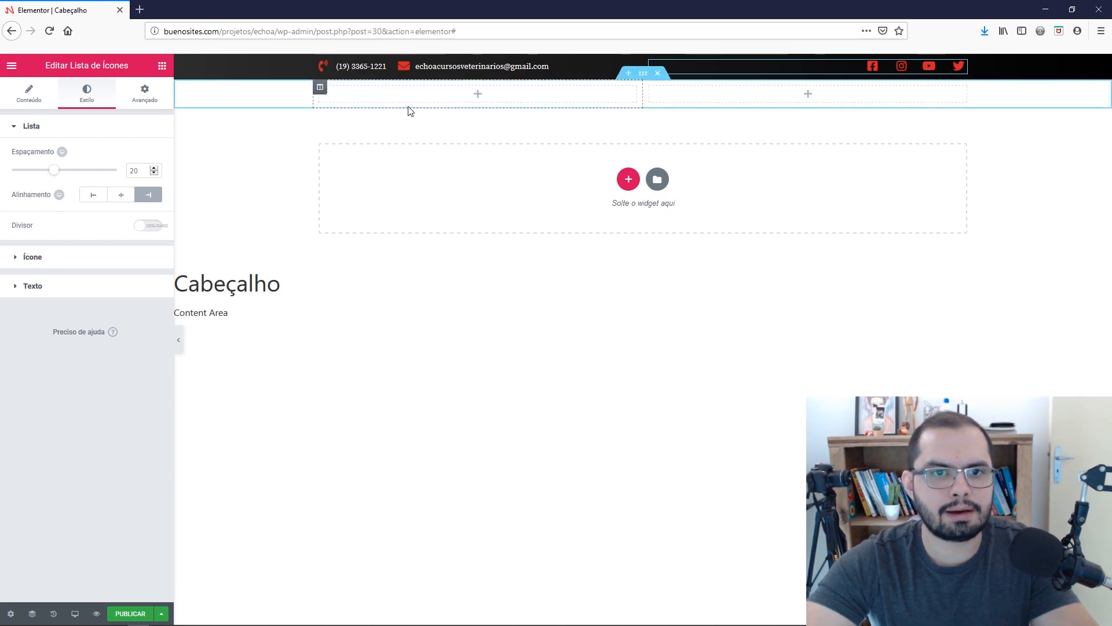
pyautogui.rightClick(282, 96)
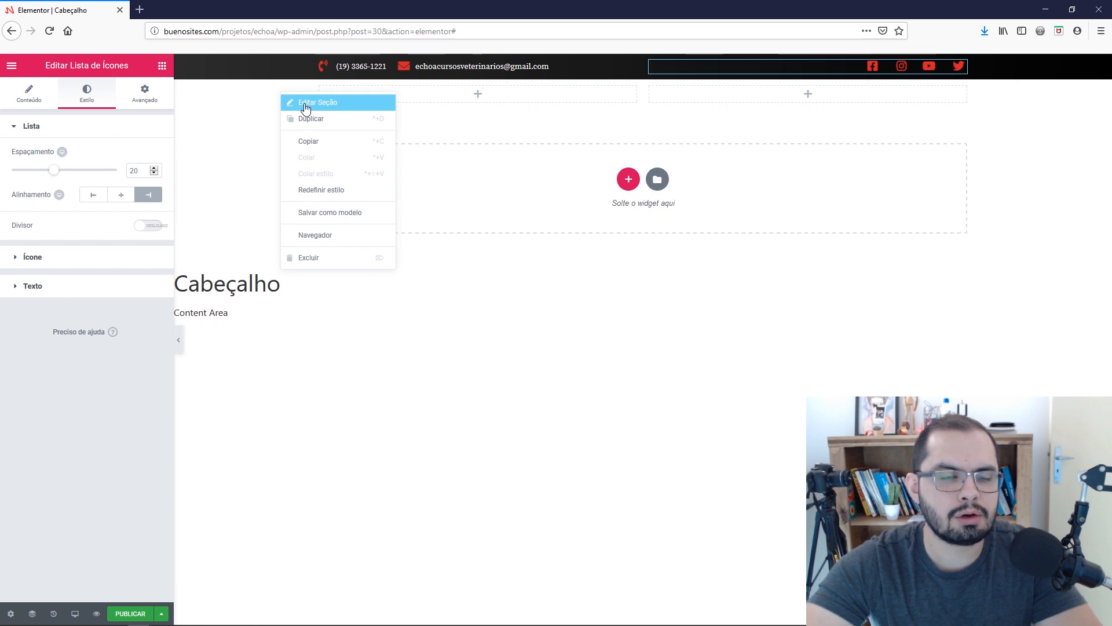
pyautogui.click(239, 152)
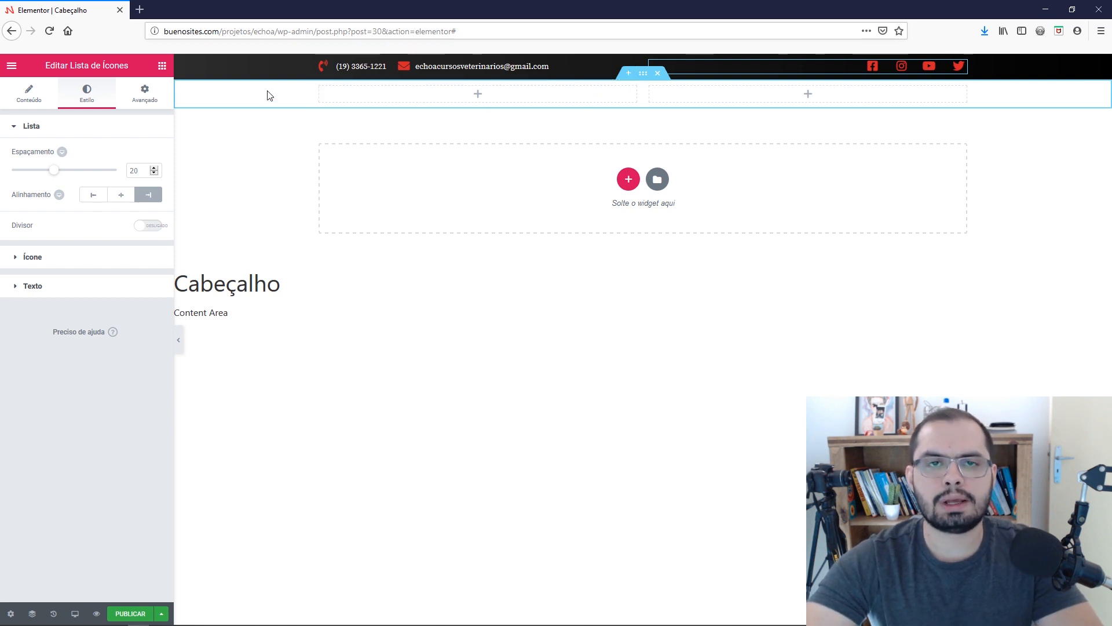
pyautogui.rightClick(644, 75)
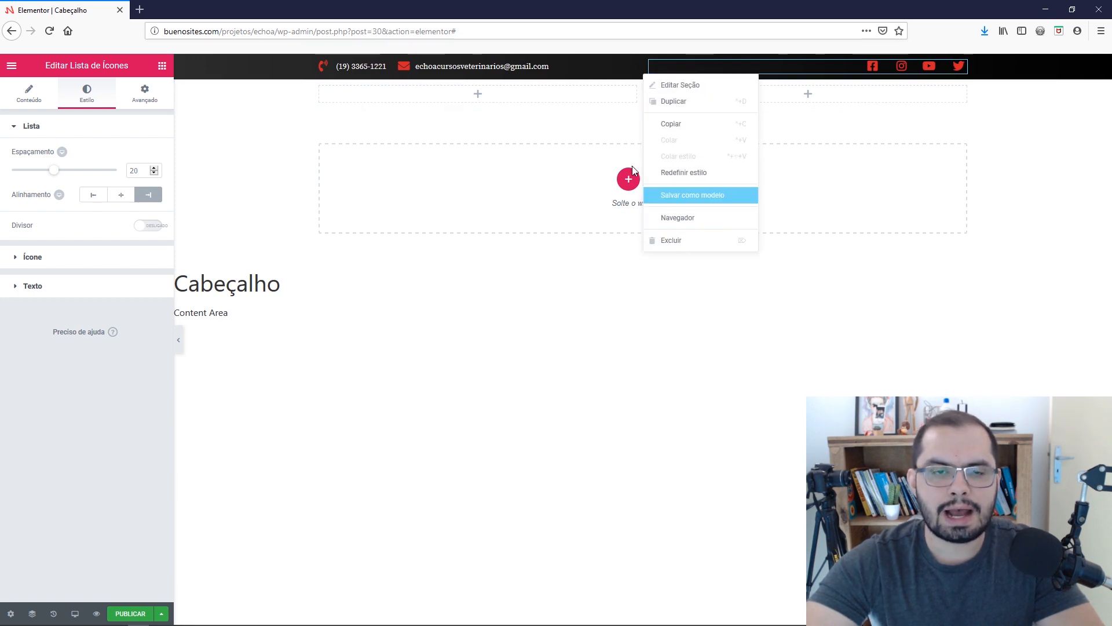
pyautogui.click(522, 112)
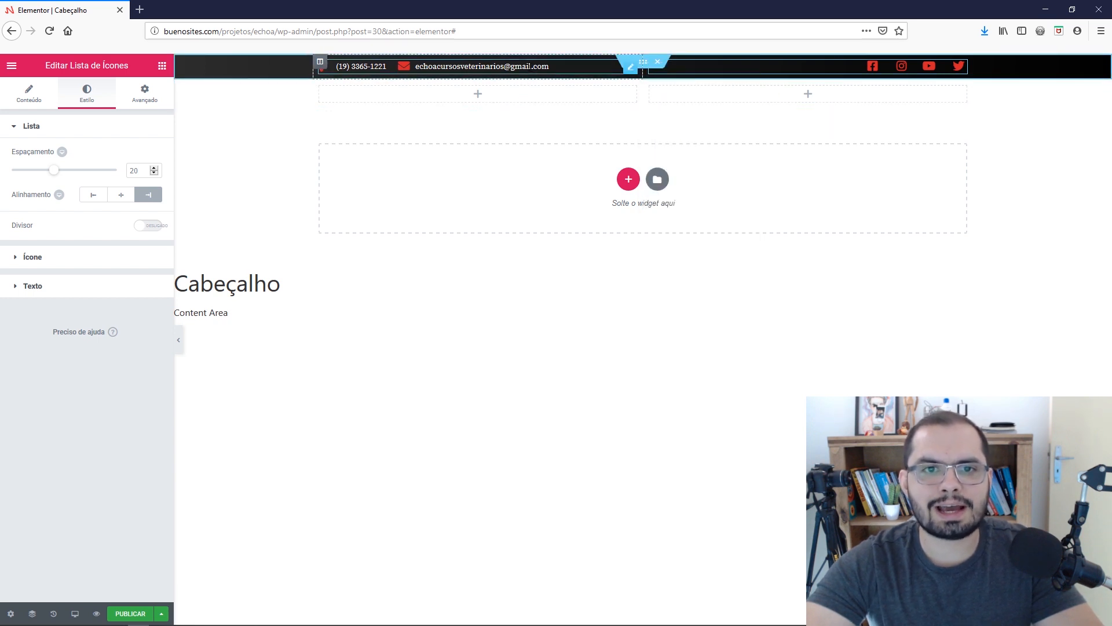
pyautogui.click(531, 67)
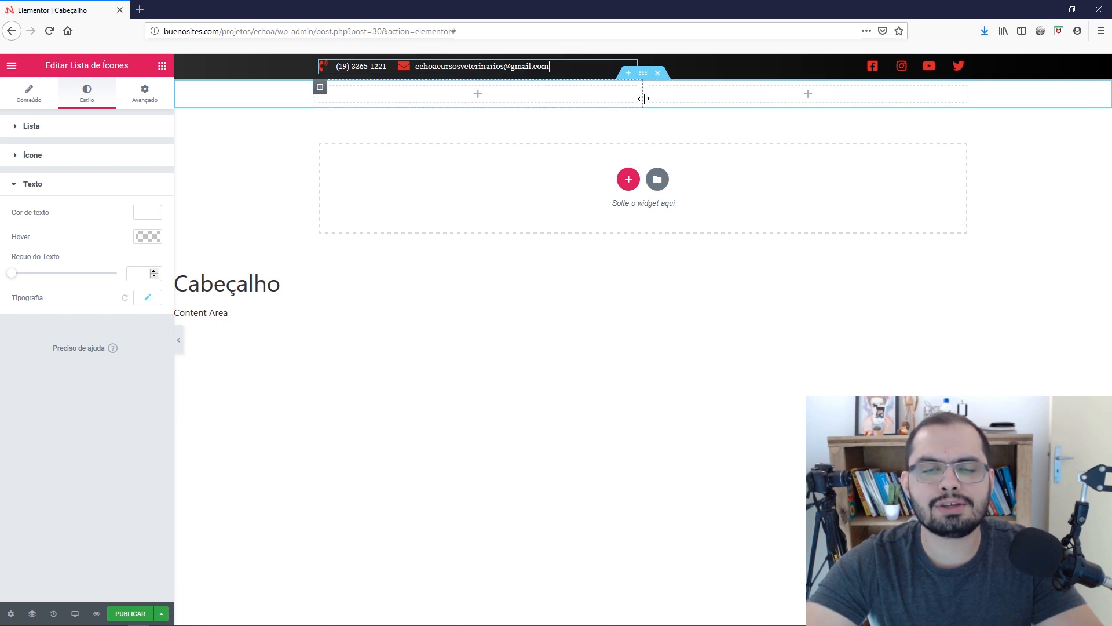
# Give the empty two-column section below the top bar a classic background in white (#ffffff).
pyautogui.rightClick(643, 75)
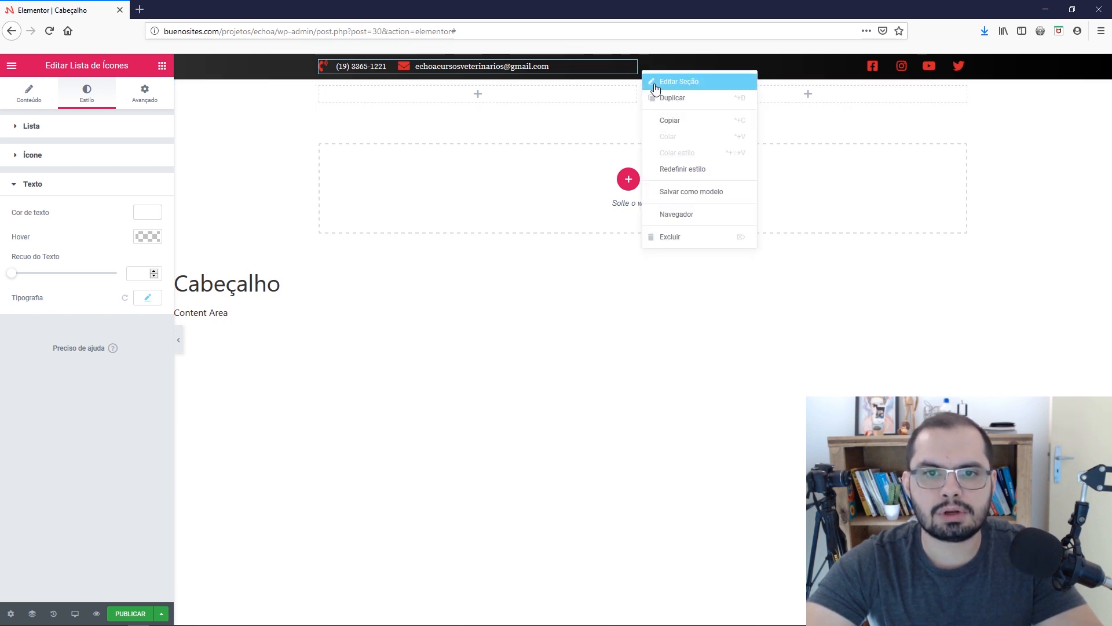
pyautogui.click(686, 85)
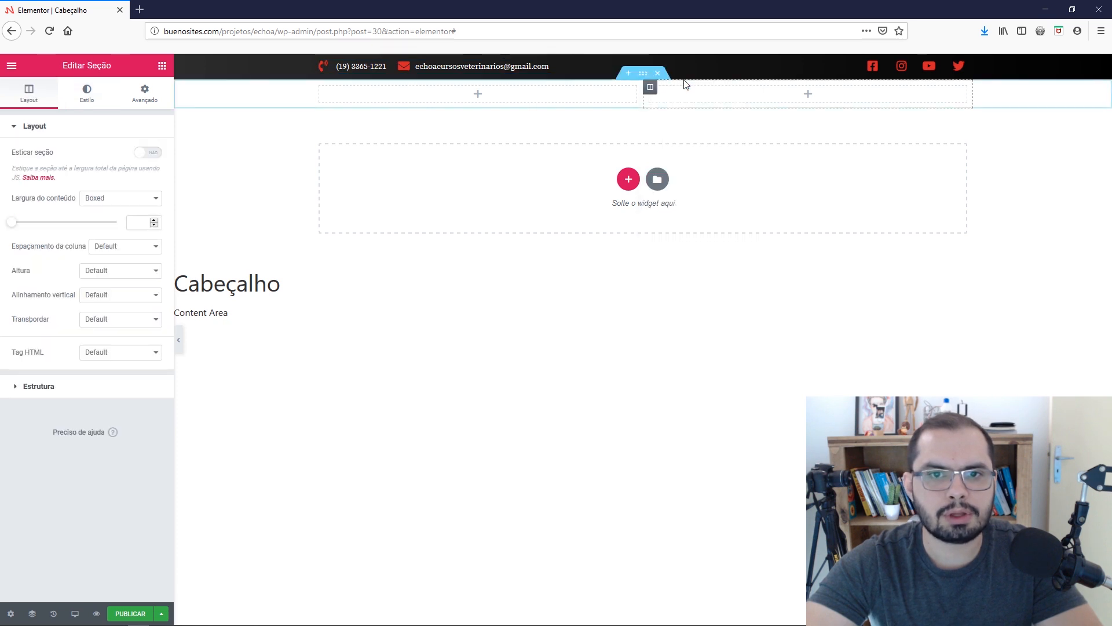
pyautogui.click(88, 96)
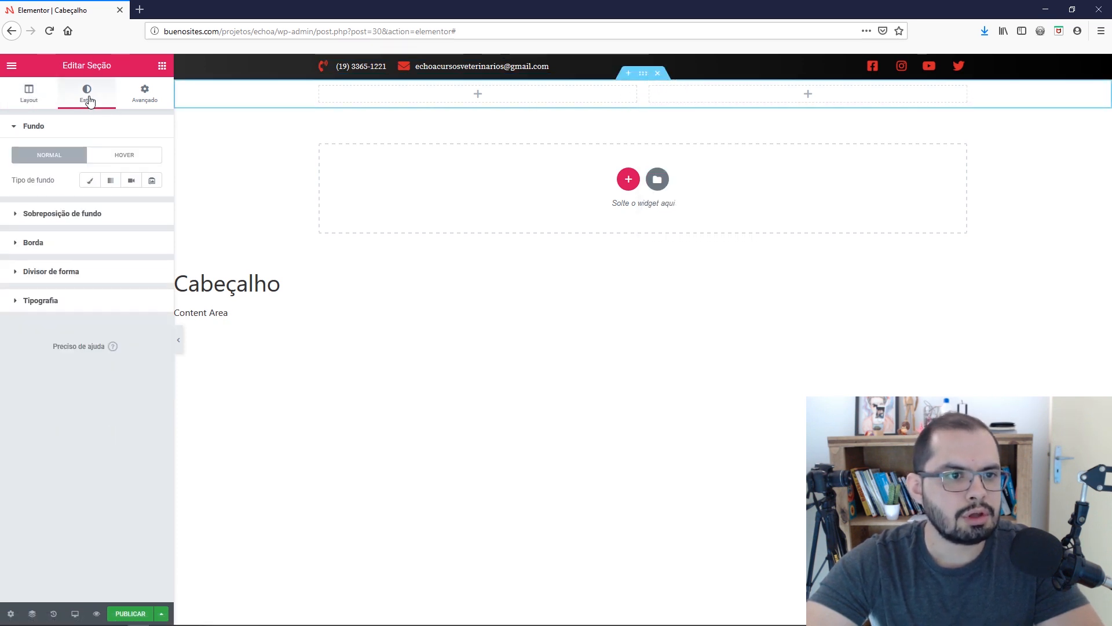
pyautogui.click(90, 182)
pyautogui.click(148, 205)
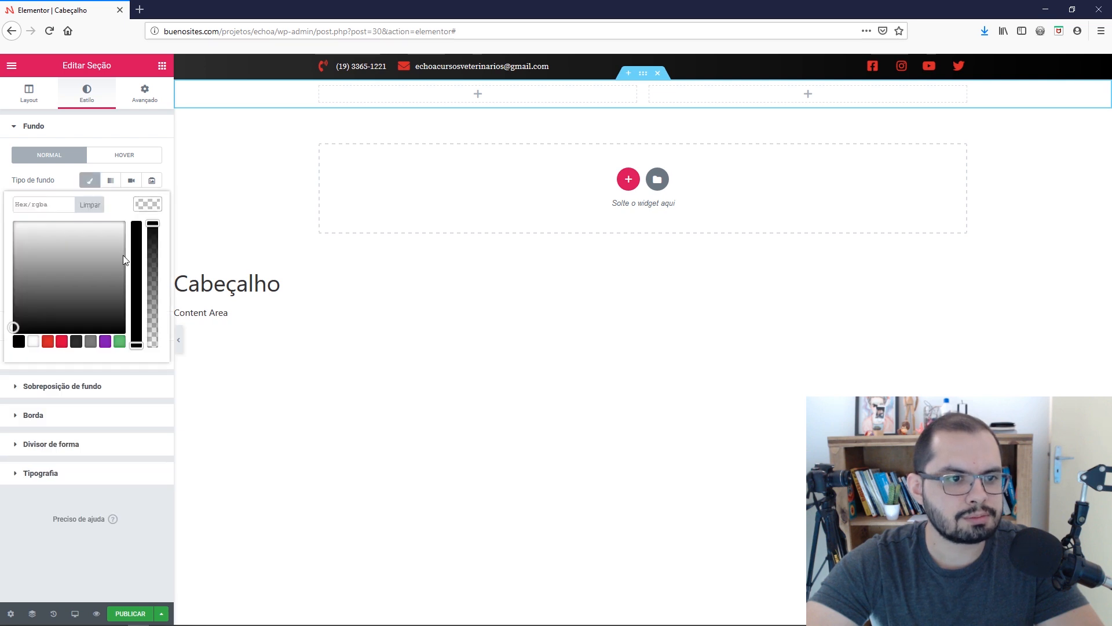
pyautogui.click(33, 341)
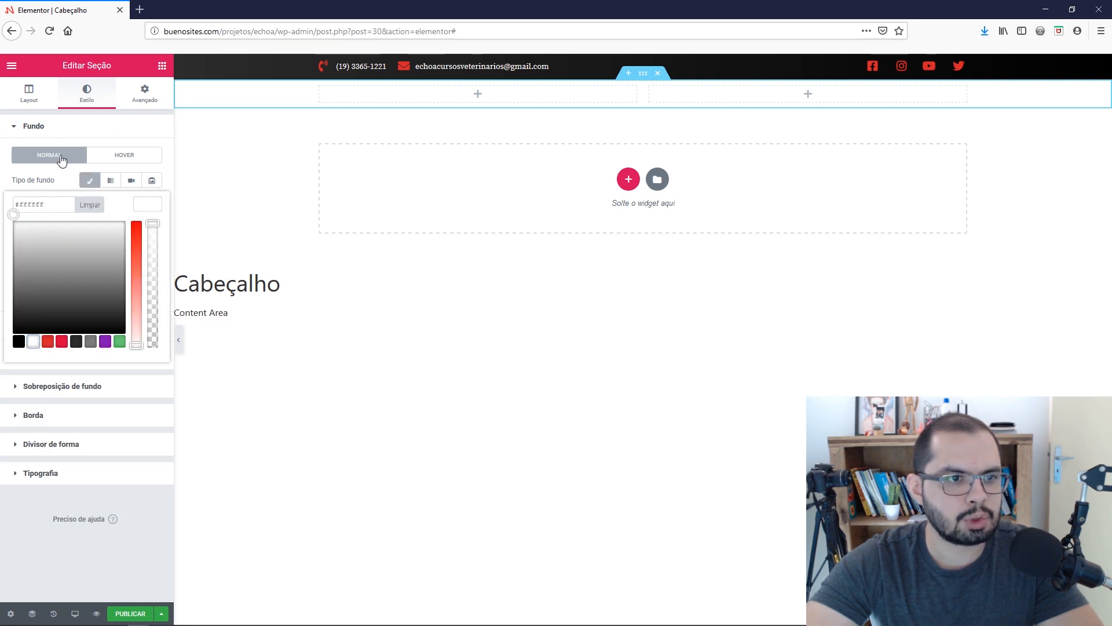
pyautogui.click(62, 161)
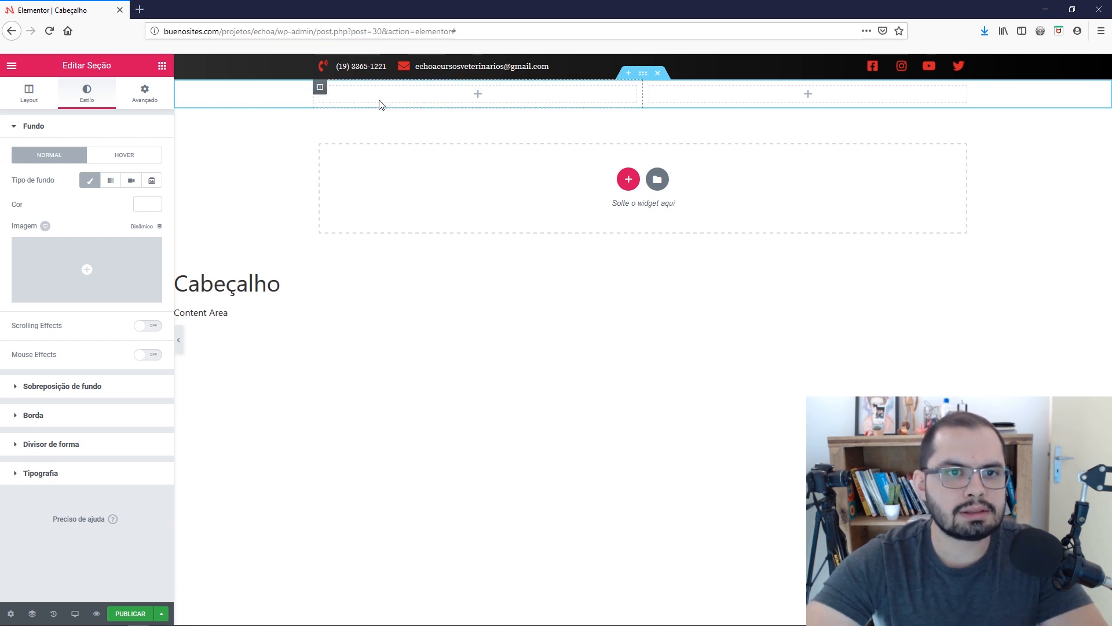
# Add a left-aligned Site Logo widget to the first column of the section below the top bar and narrow that column around the logo.
pyautogui.click(162, 66)
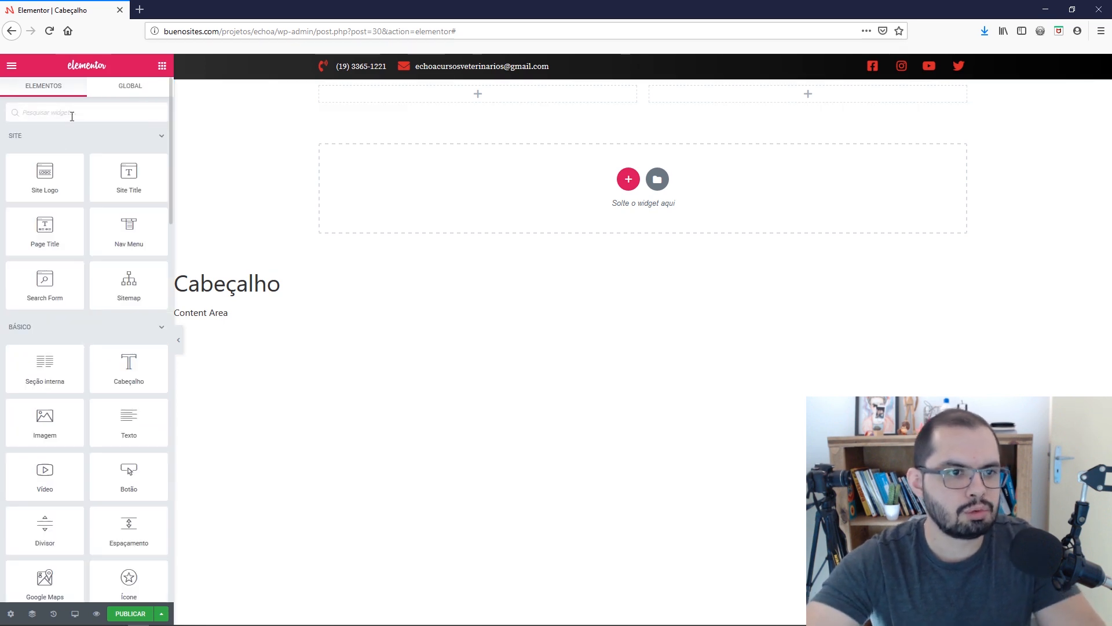
pyautogui.moveTo(44, 174); pyautogui.dragTo(373, 95)
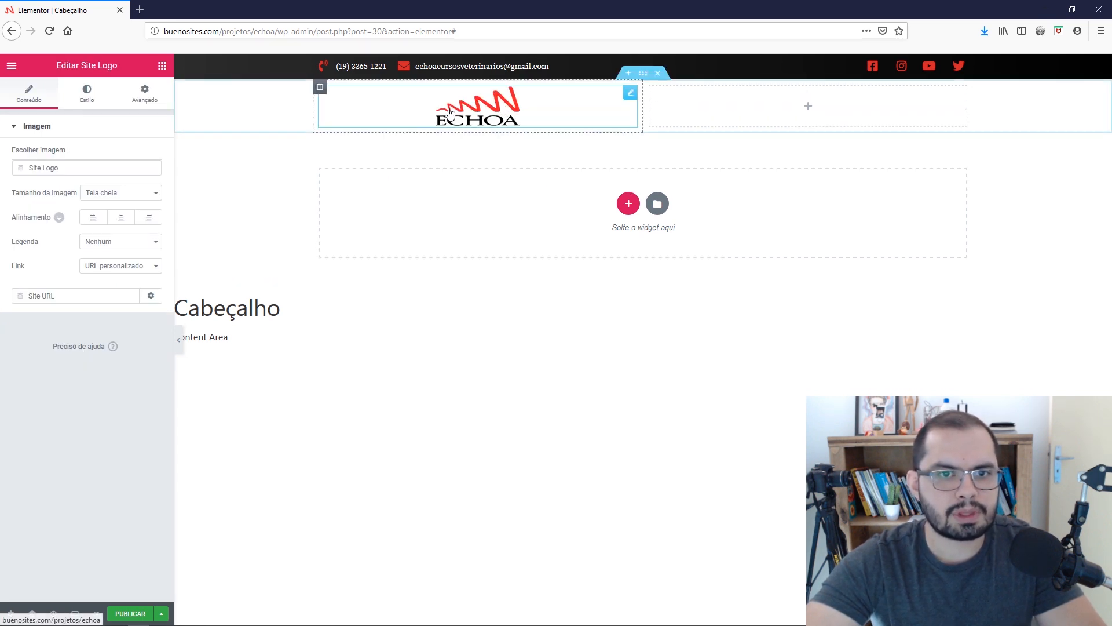
pyautogui.click(94, 218)
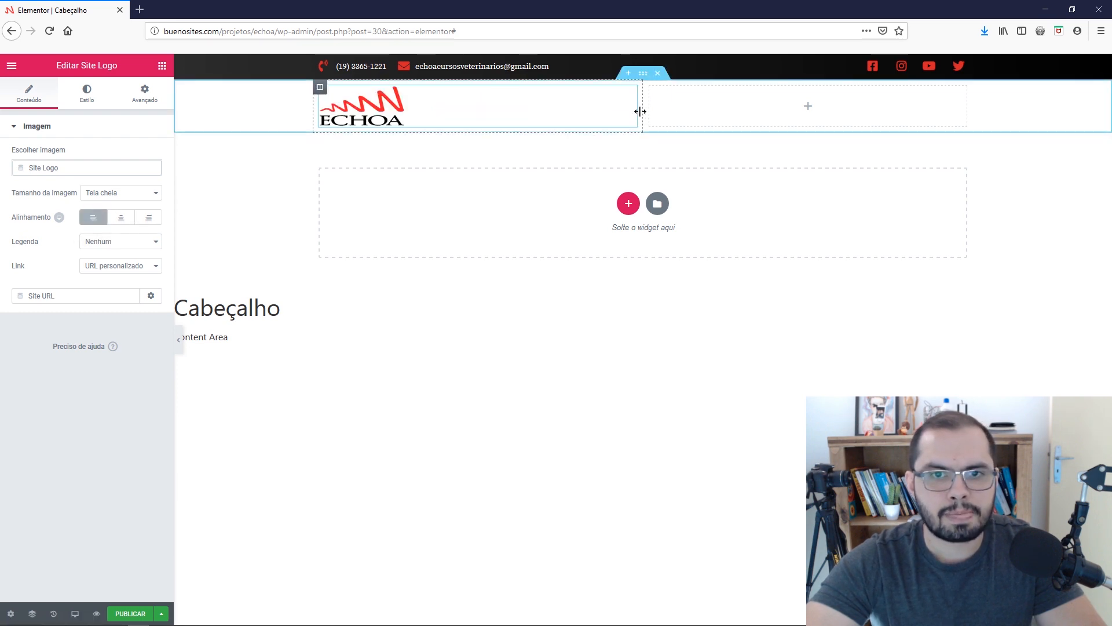
pyautogui.moveTo(641, 110); pyautogui.dragTo(438, 119)
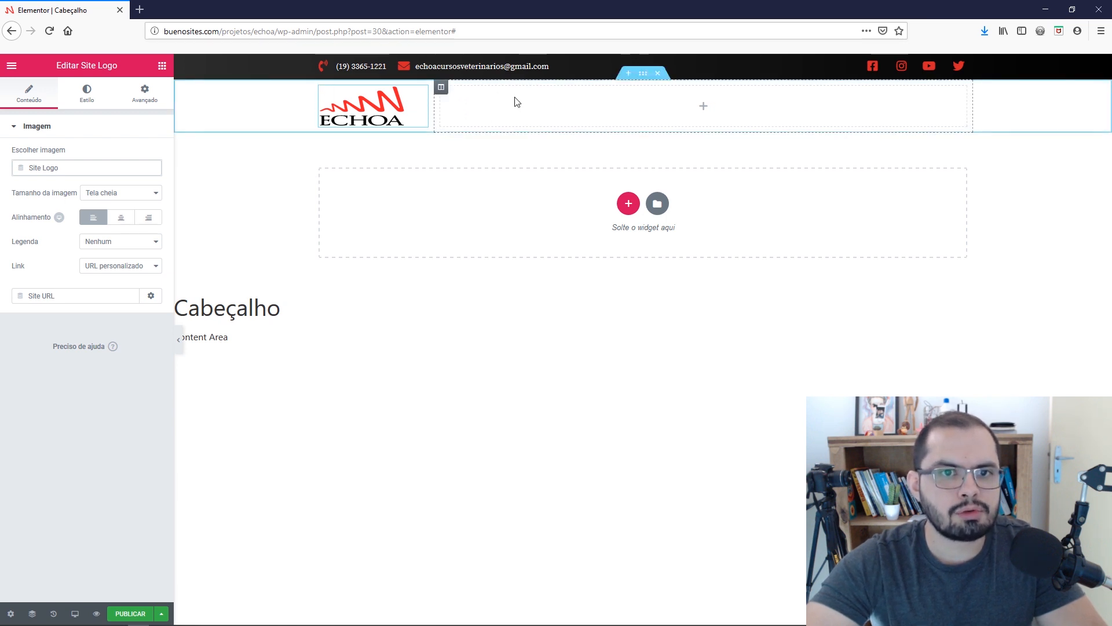
# Add a Nav Menu widget to the wide column beside the logo and align its menu items to the right.
pyautogui.click(162, 66)
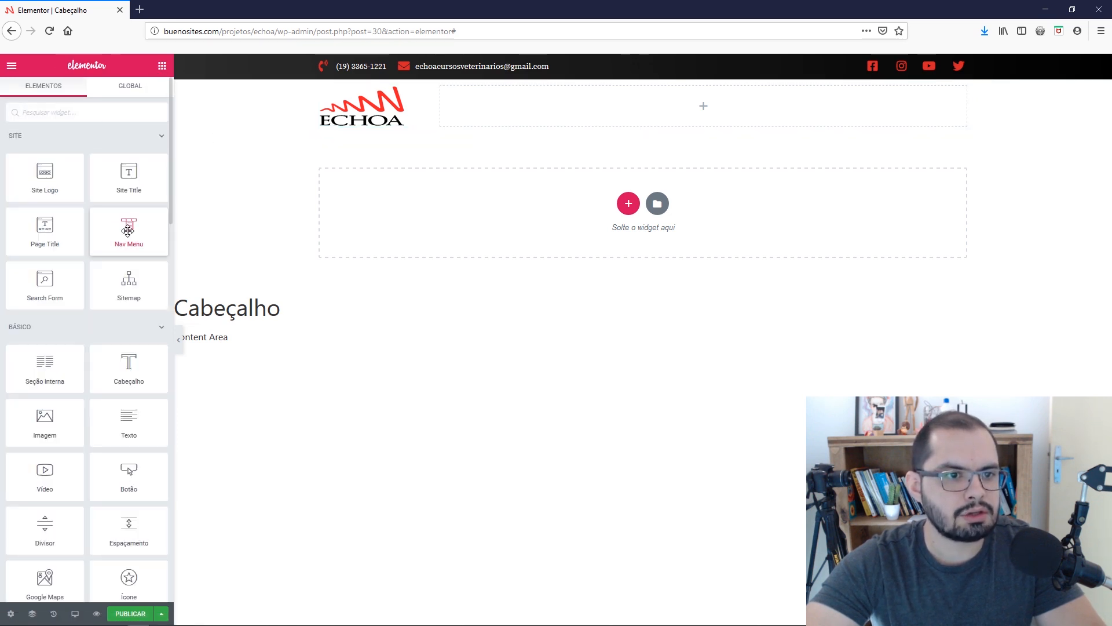
pyautogui.moveTo(127, 231); pyautogui.dragTo(494, 109)
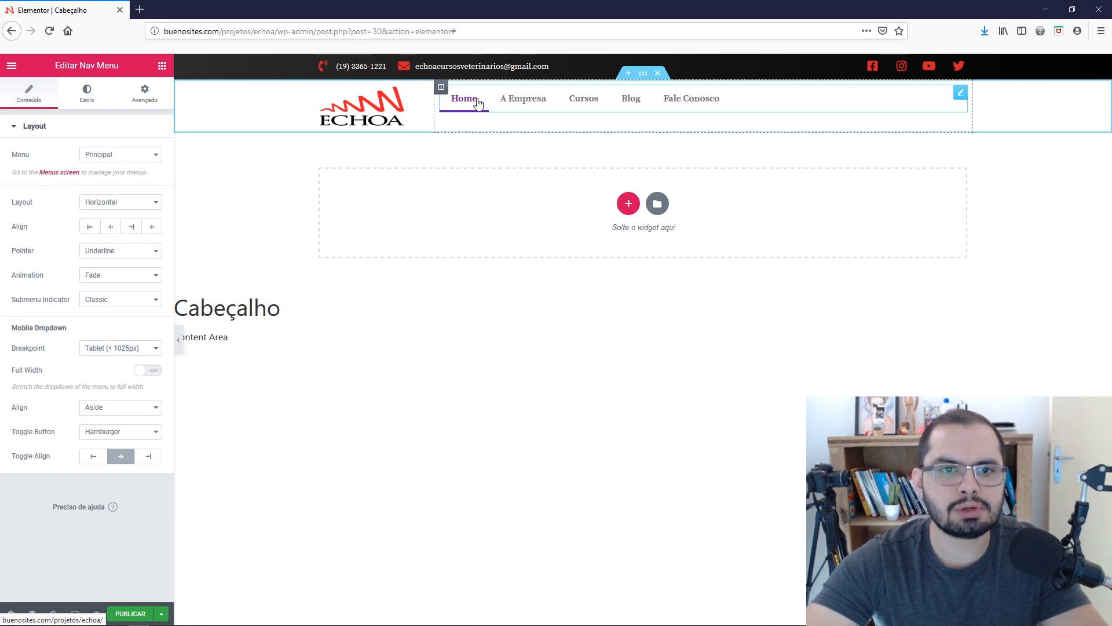
pyautogui.click(132, 228)
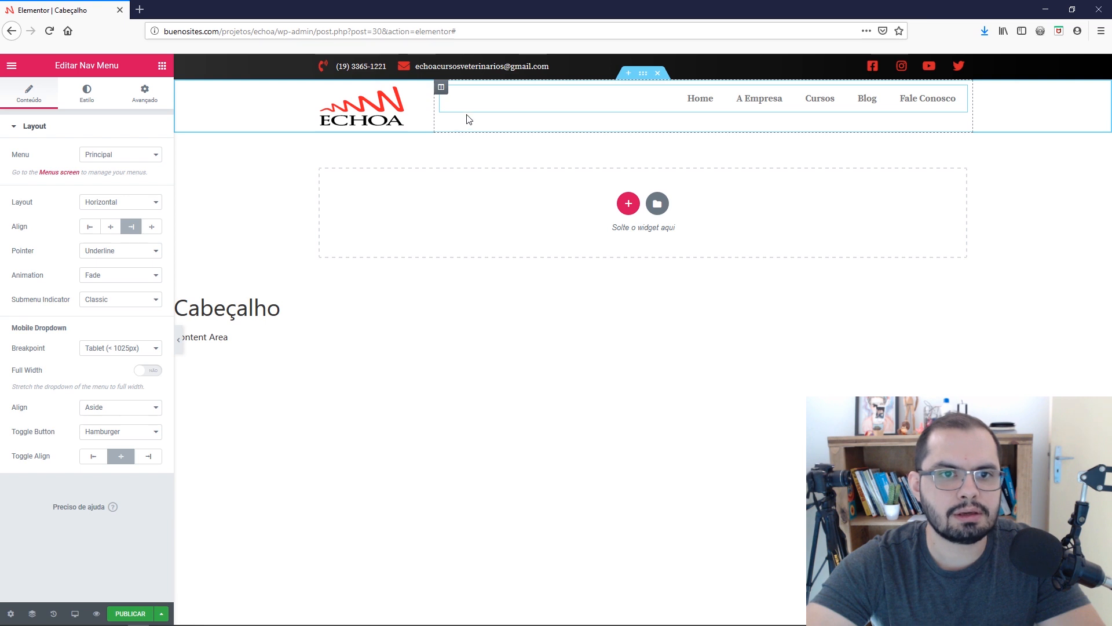
# Set the vertical alignment of the section holding the logo and menu to Meio.
pyautogui.rightClick(638, 75)
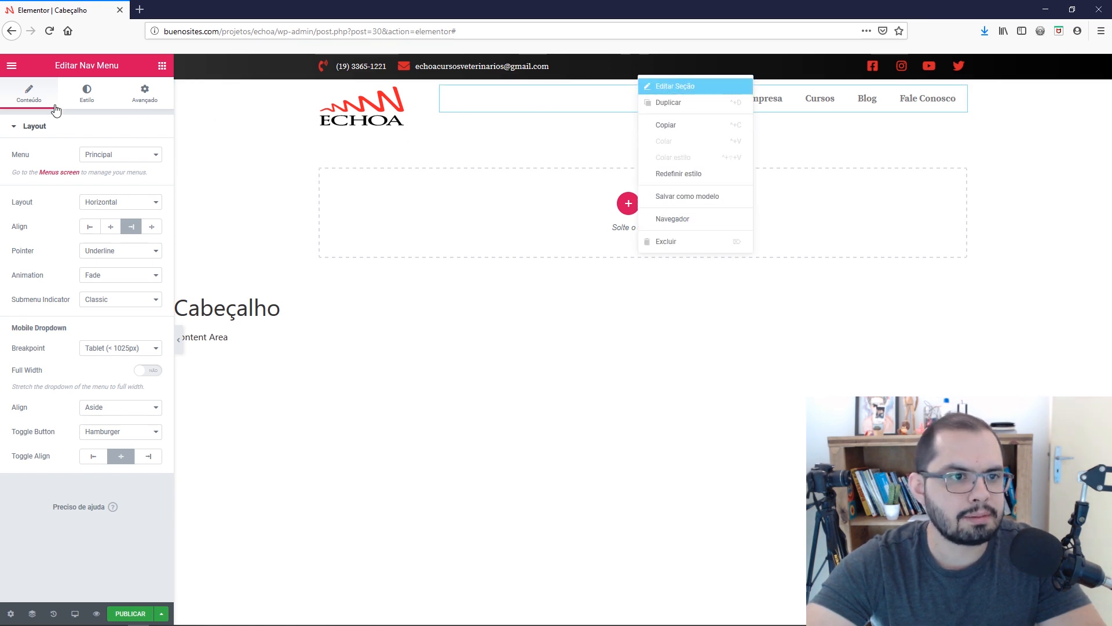
pyautogui.click(695, 90)
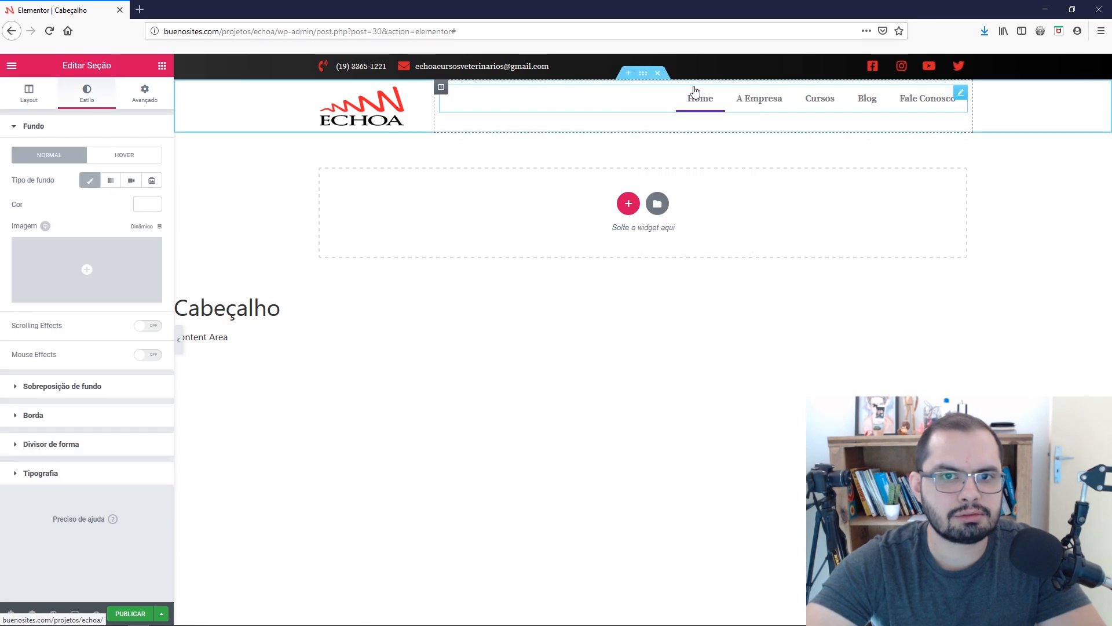
pyautogui.click(694, 92)
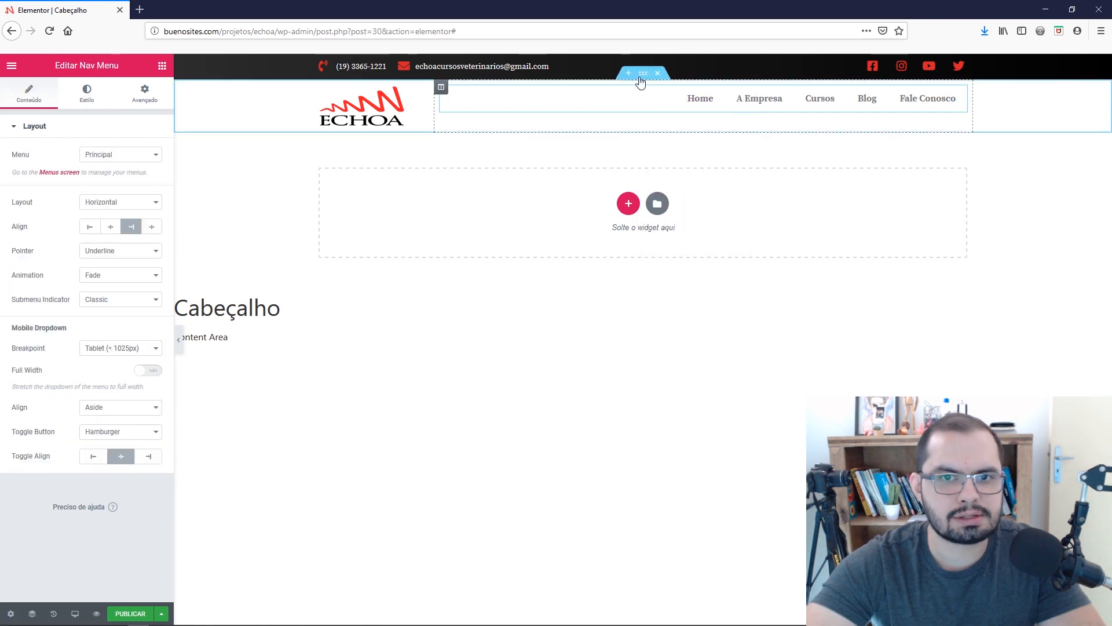
pyautogui.rightClick(640, 75)
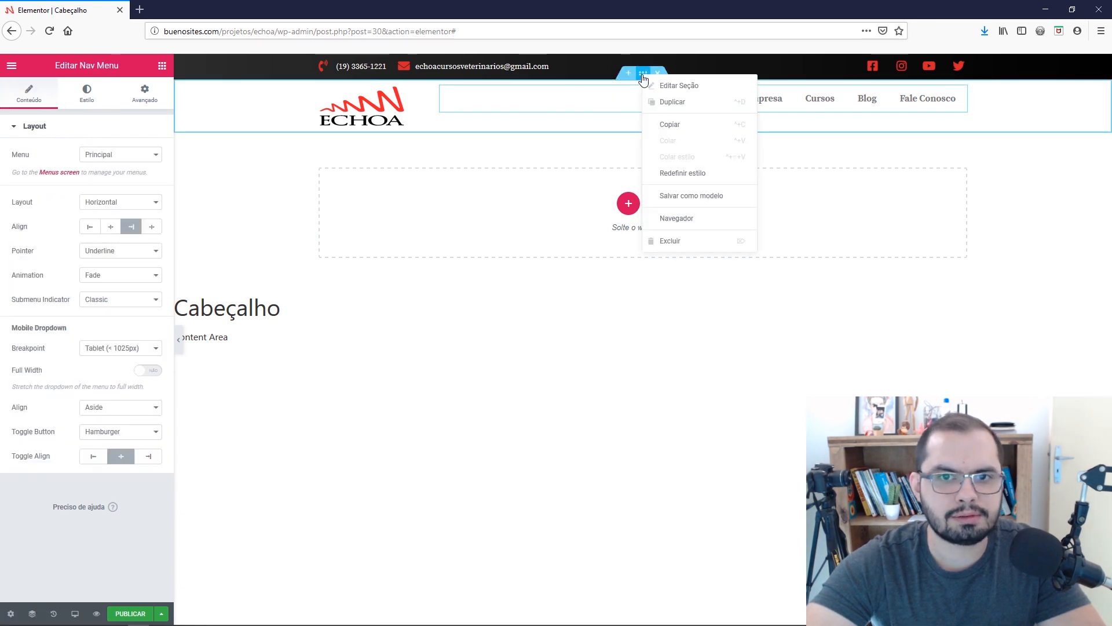
pyautogui.click(681, 85)
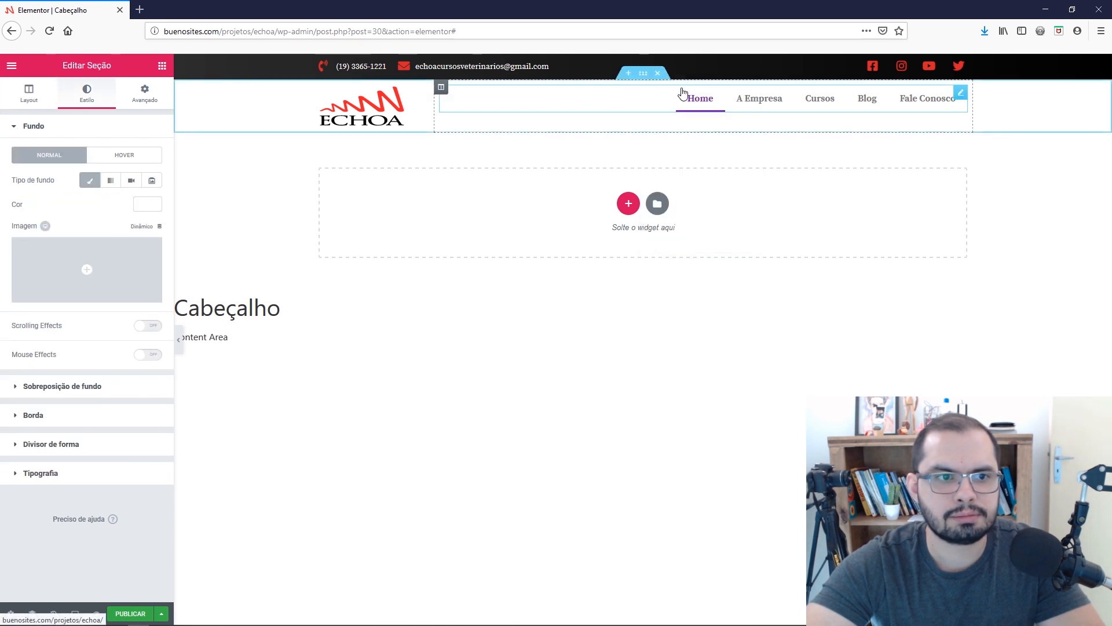
pyautogui.click(27, 96)
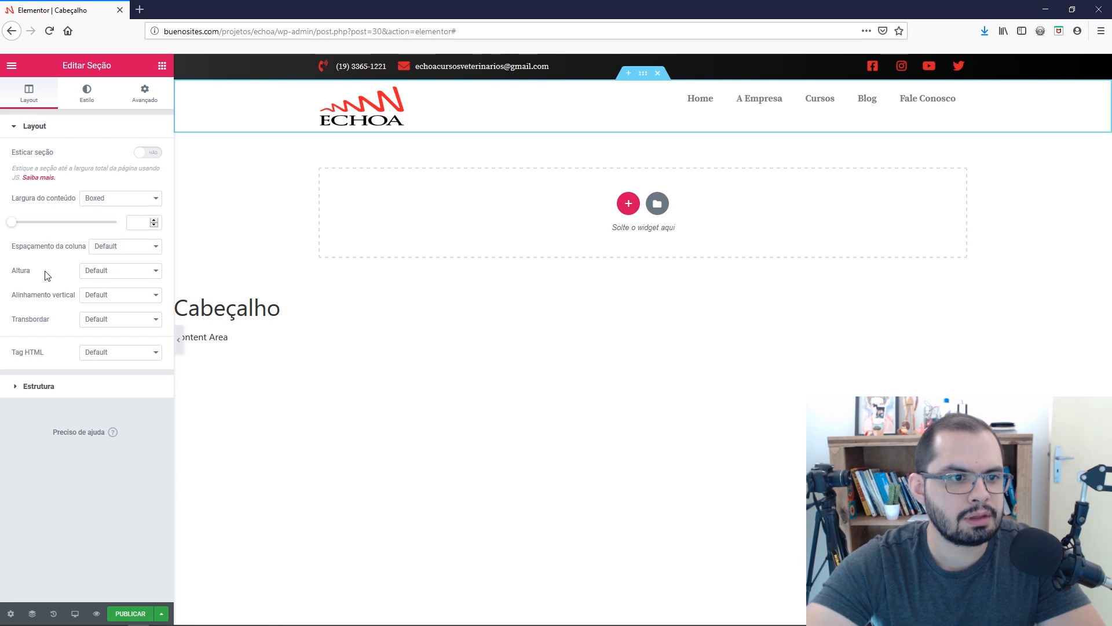
pyautogui.click(90, 297)
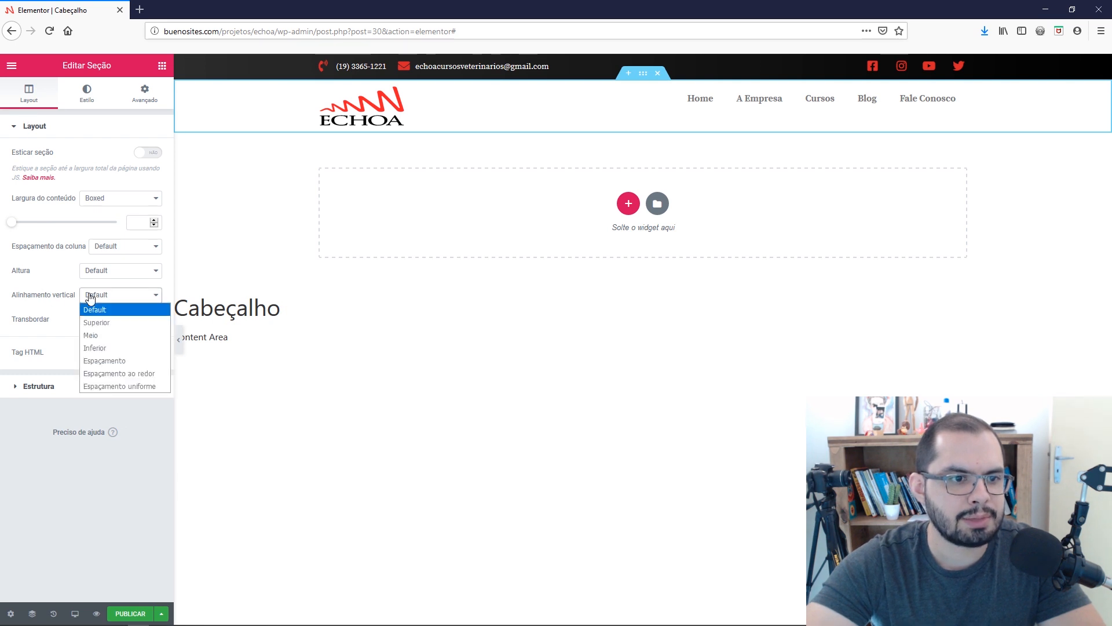
pyautogui.click(96, 338)
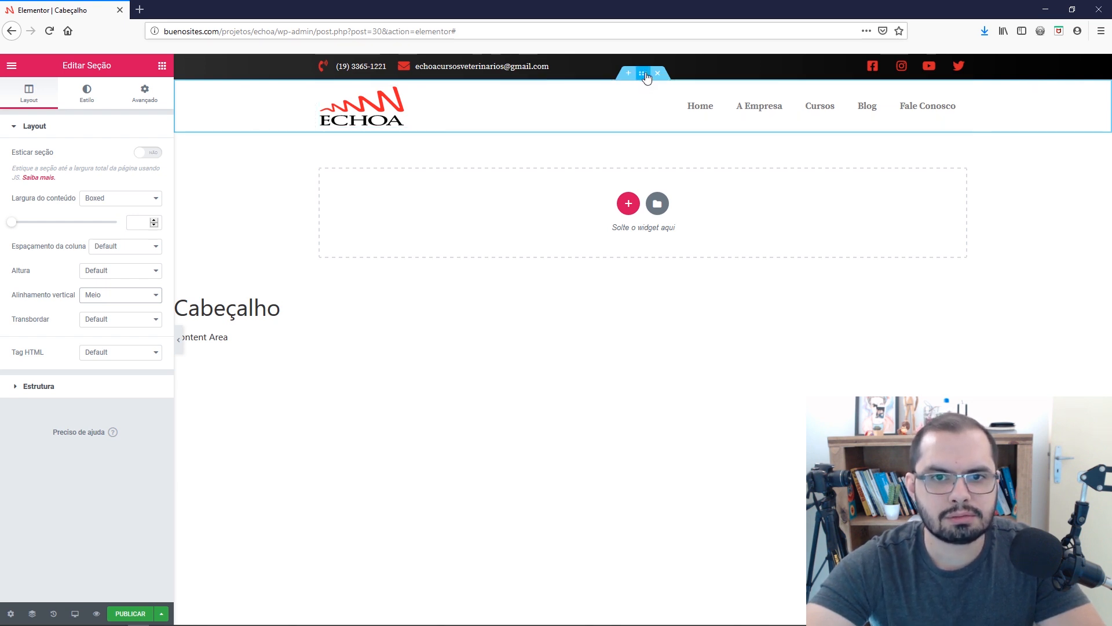
# Unlink the logo and menu section's padding values and set the top and bottom padding to 5 px each.
pyautogui.click(145, 92)
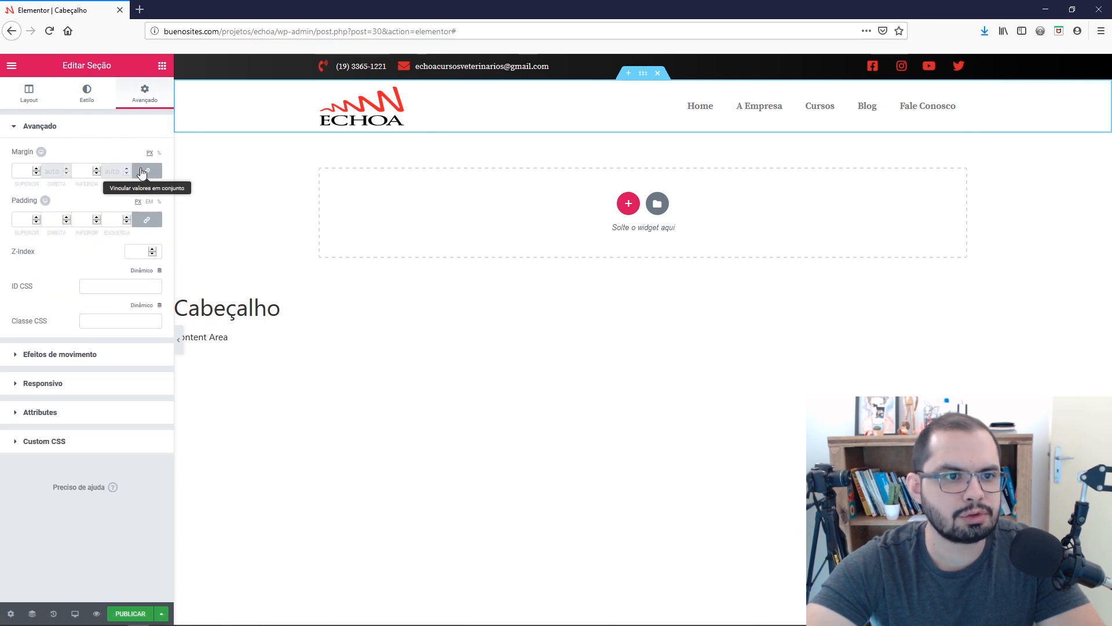
pyautogui.click(147, 220)
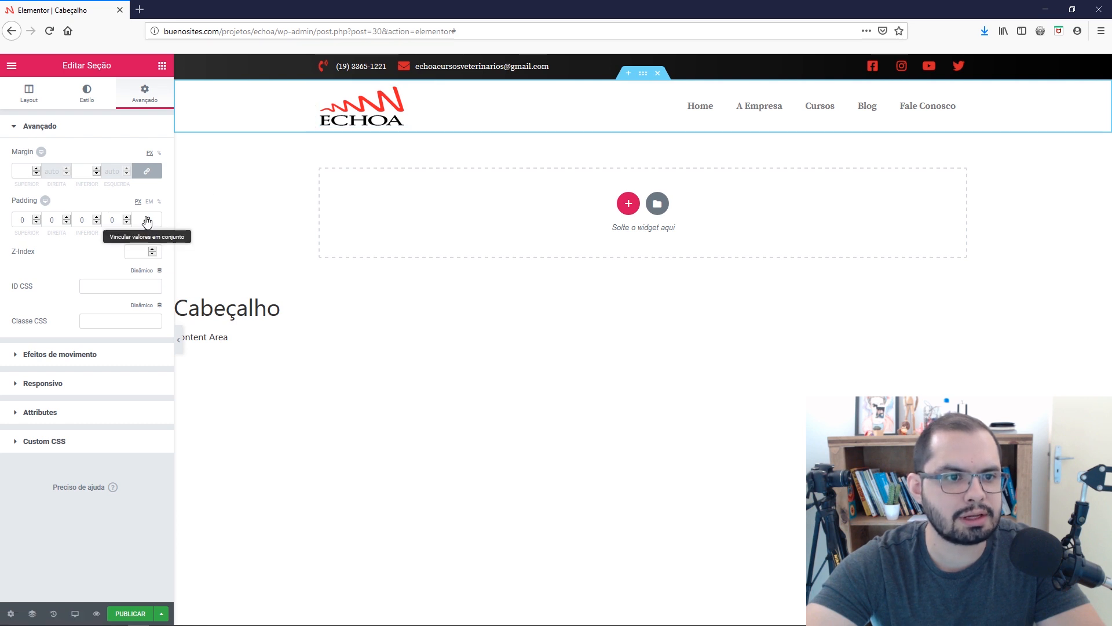
pyautogui.click(85, 219)
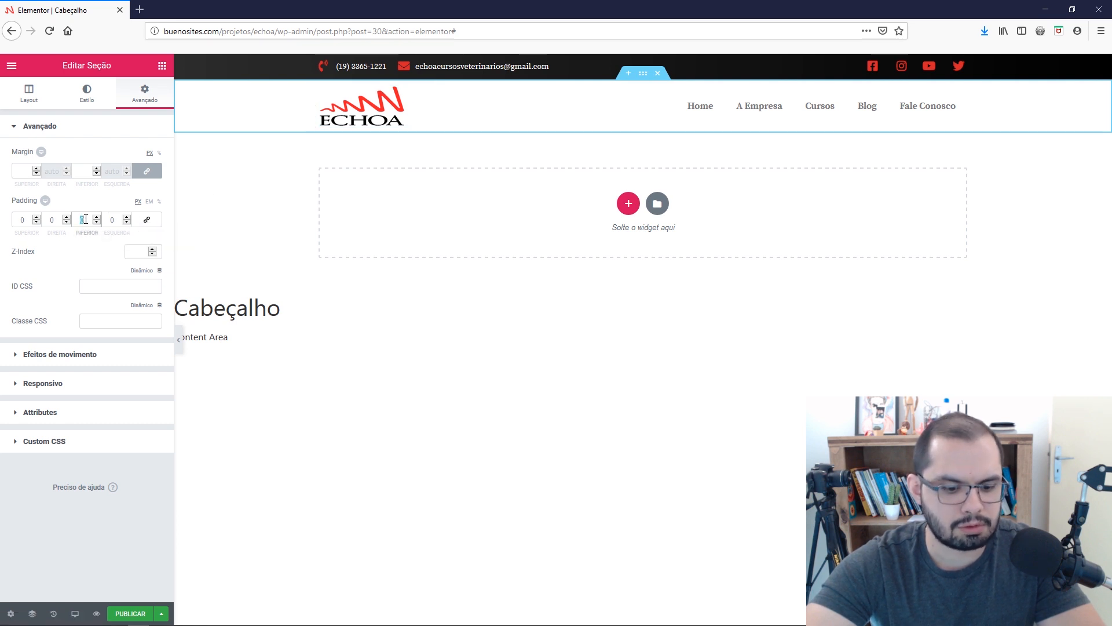
pyautogui.write('5')
pyautogui.doubleClick(16, 219)
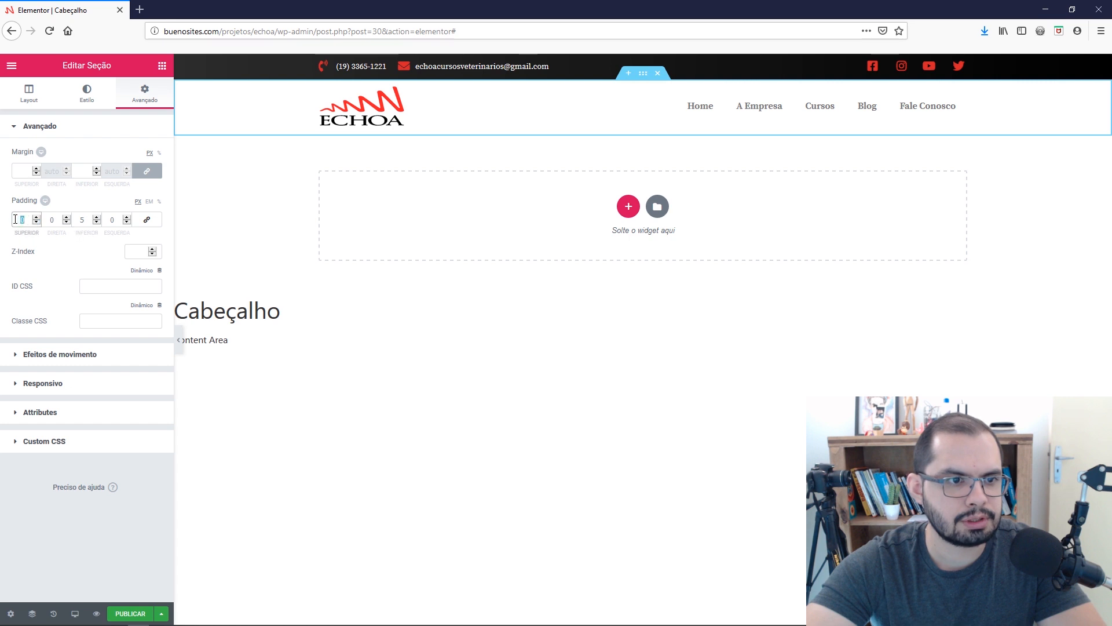
pyautogui.write('5')
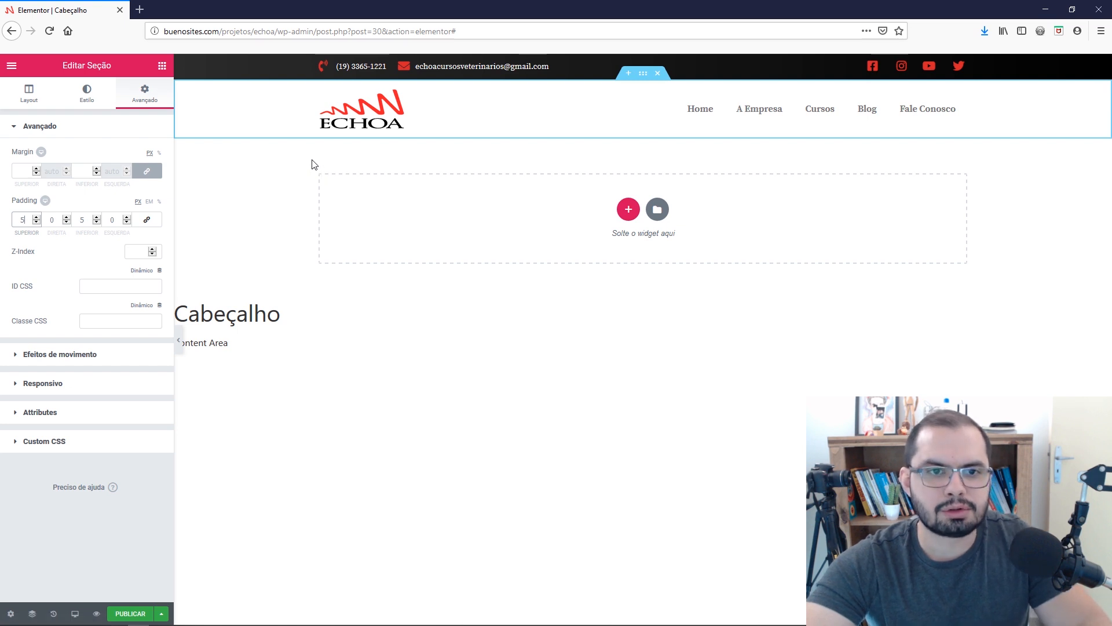
# Switch to the Photoshop mockup, measure the gap between the top bar and the logo with a rectangular marquee, and return to Elementor.
pyautogui.hotkey('alt', 'Tab')
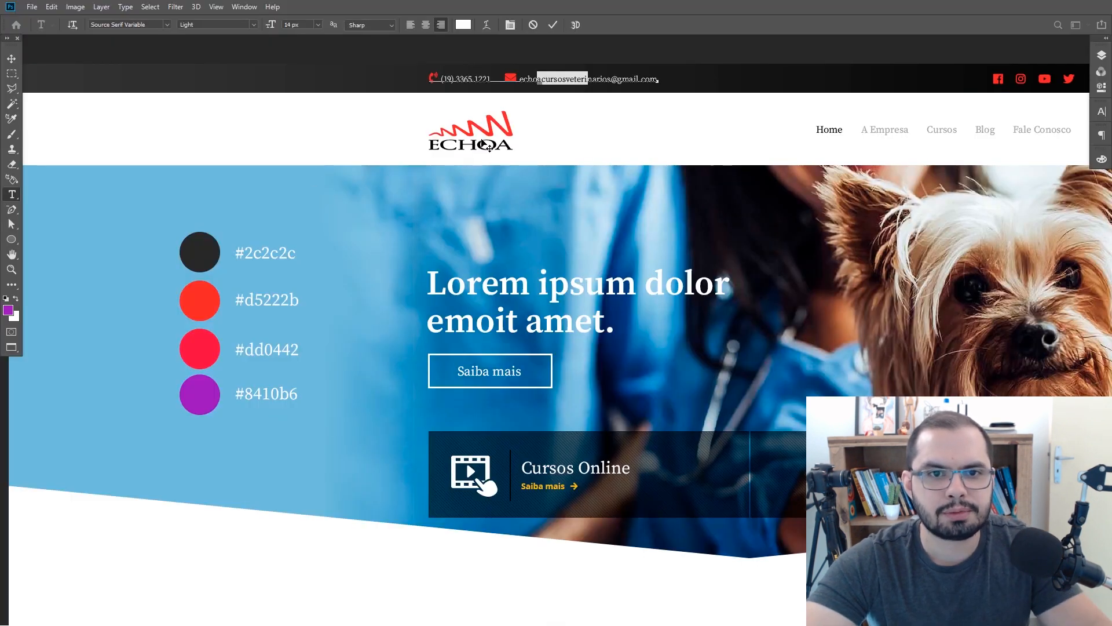
pyautogui.click(12, 60)
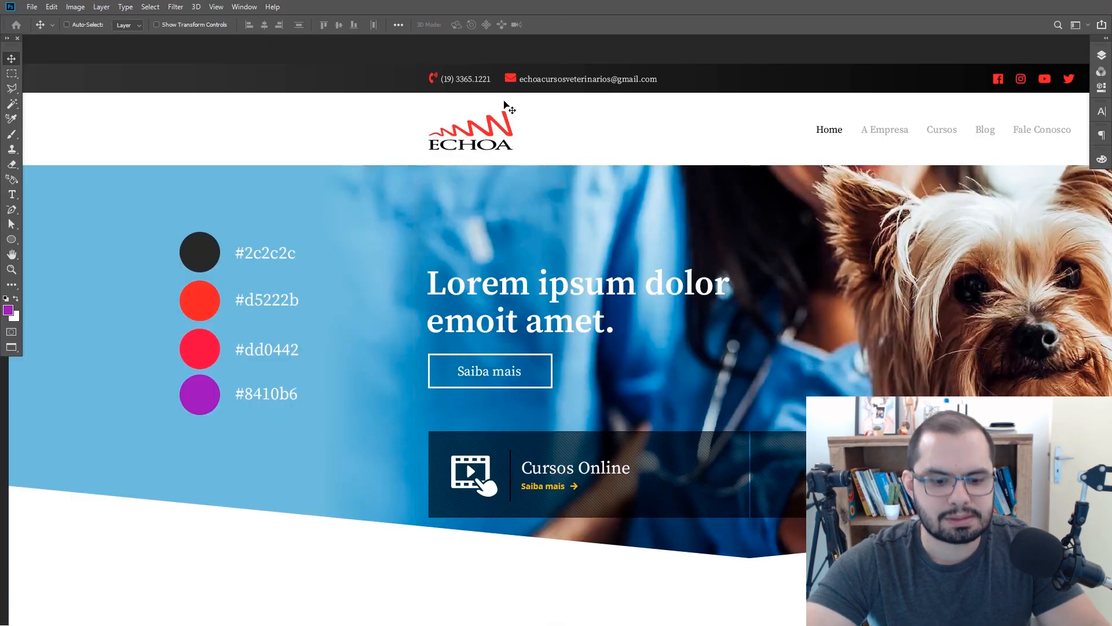
pyautogui.press('m')
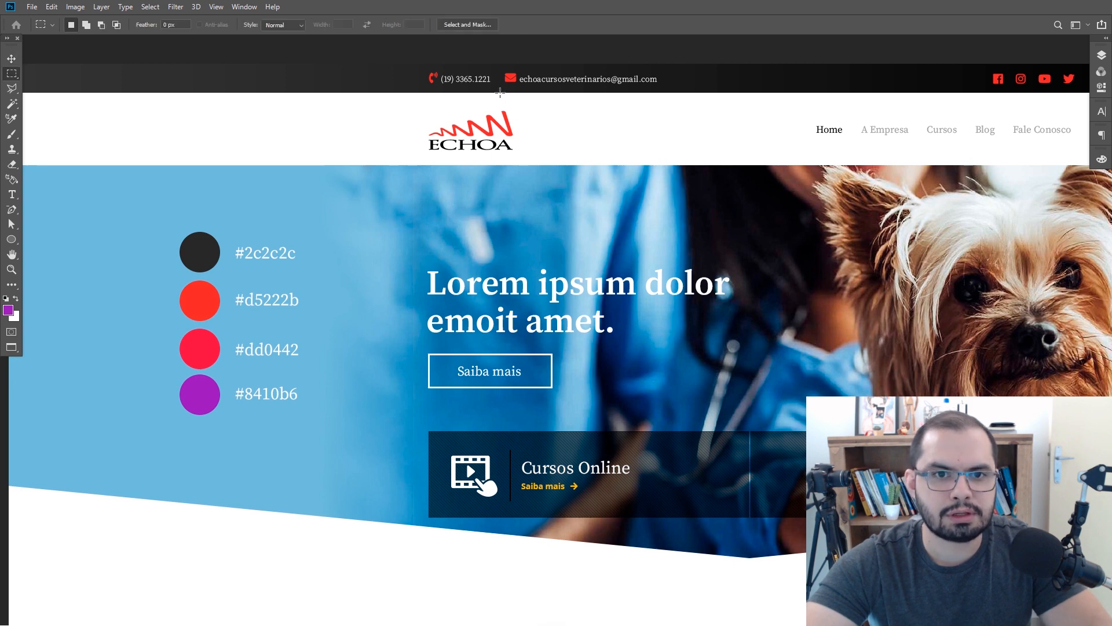
pyautogui.moveTo(500, 92); pyautogui.dragTo(515, 110)
pyautogui.hotkey('ctrl', 'd')
pyautogui.hotkey('alt', 'Tab')
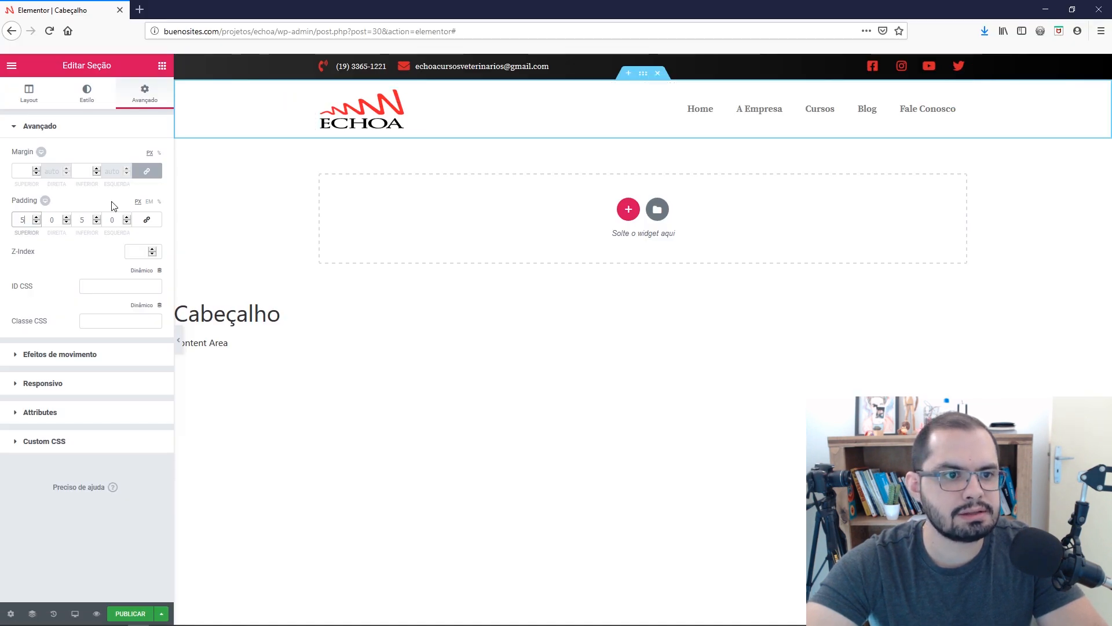
# Set the logo and menu section's top and bottom padding to 20 px each.
pyautogui.click(81, 220)
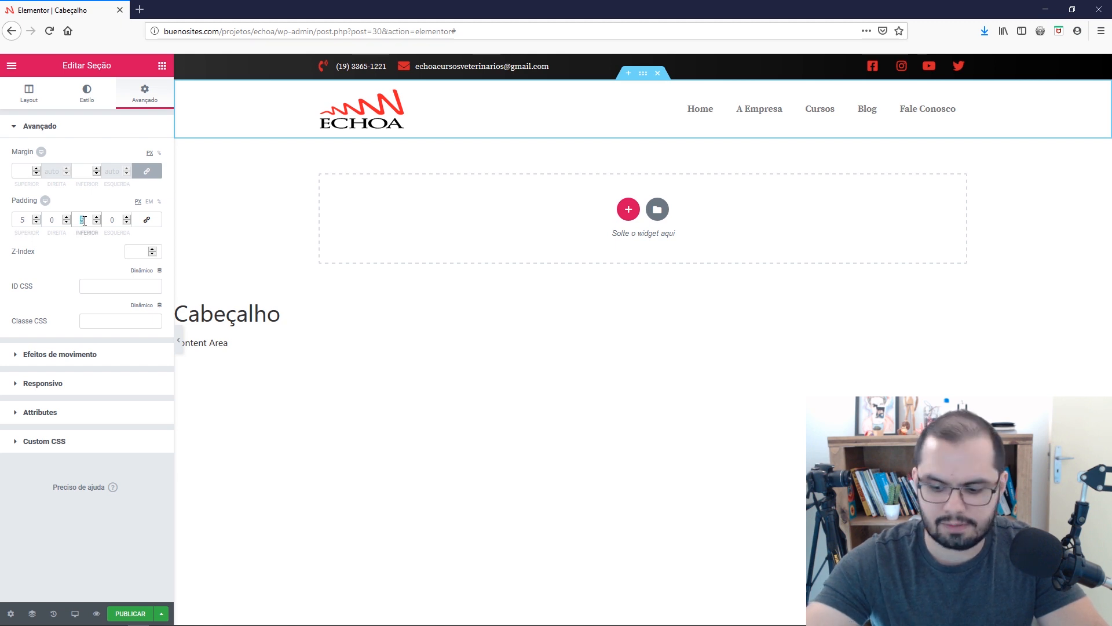
pyautogui.write('20')
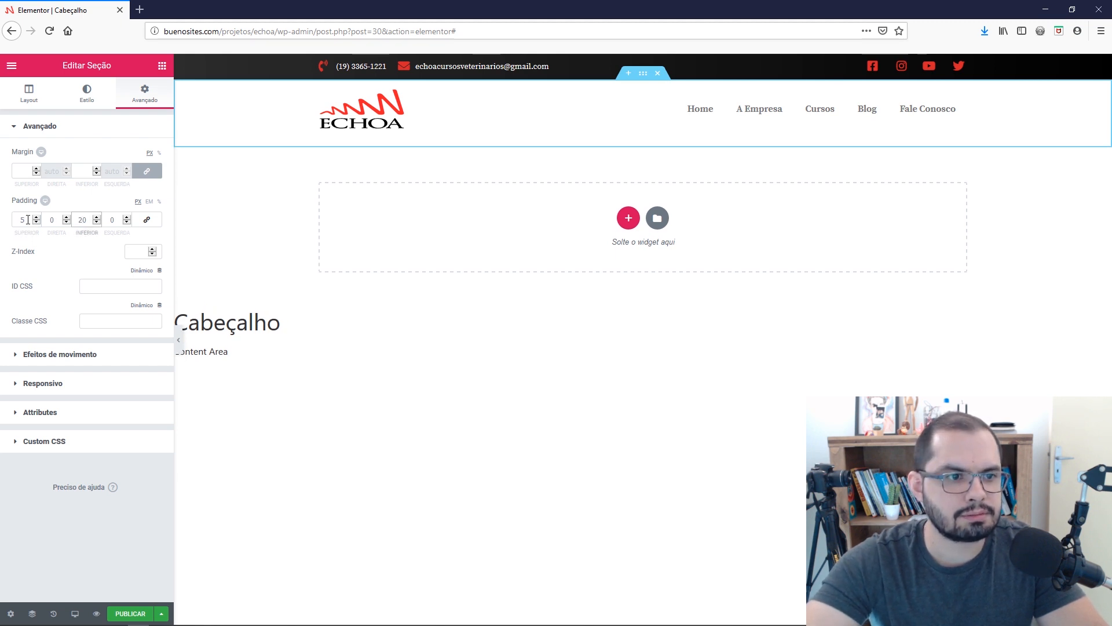
pyautogui.doubleClick(28, 220)
pyautogui.write('20')
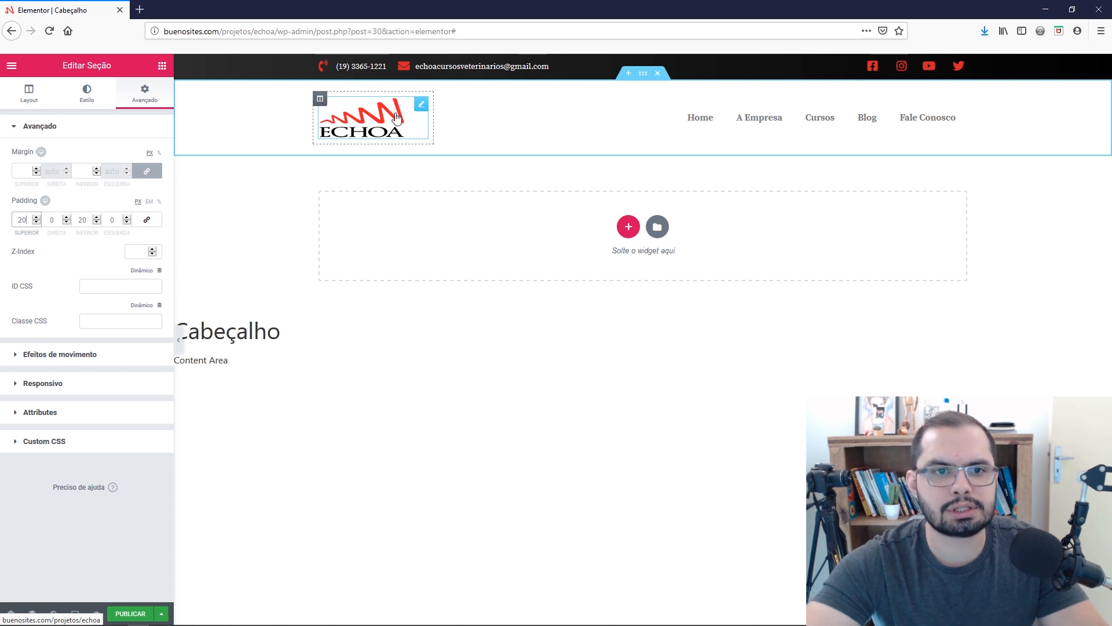
# Switch to the Photoshop mockup, clear the marquee selection, examine the navigation menu's look, and return to Elementor.
pyautogui.hotkey('alt', 'Tab')
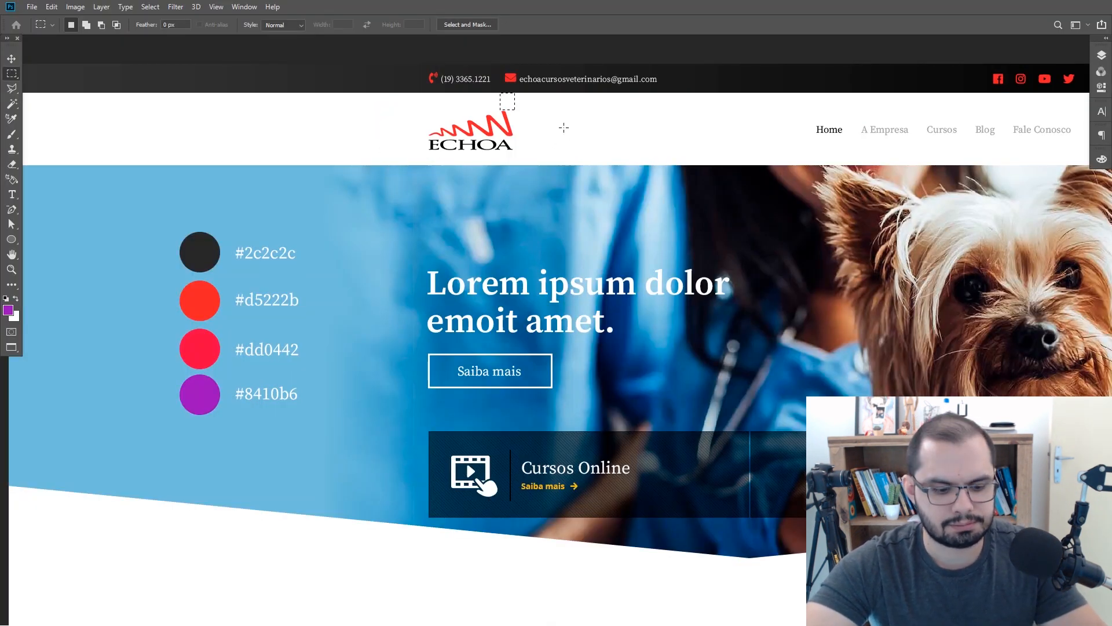
pyautogui.click(566, 132)
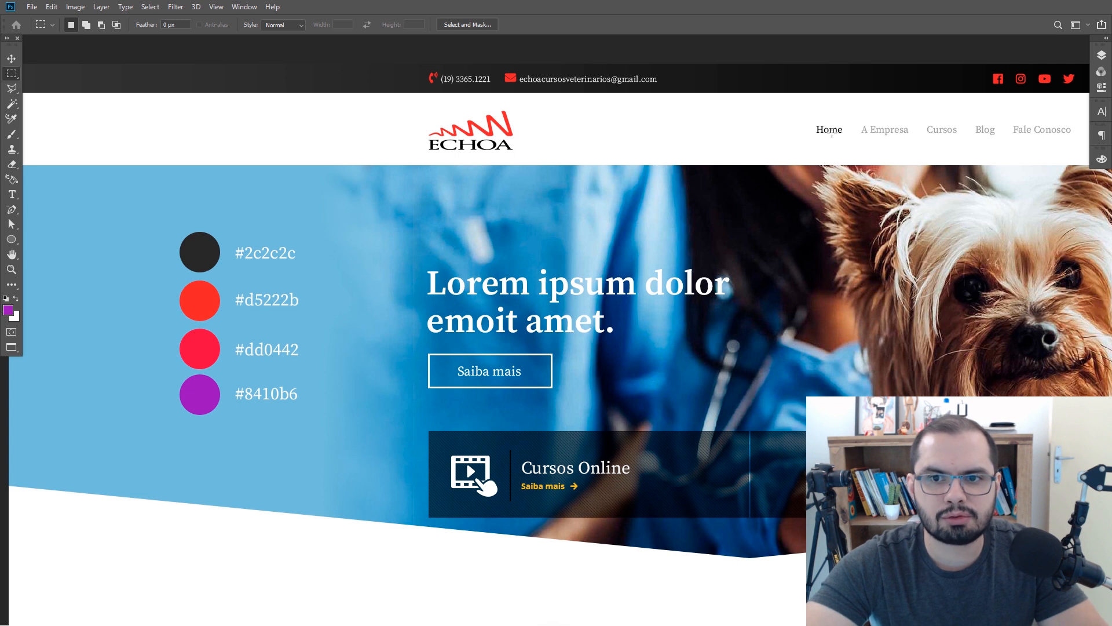
pyautogui.moveTo(821, 132); pyautogui.dragTo(590, 140)
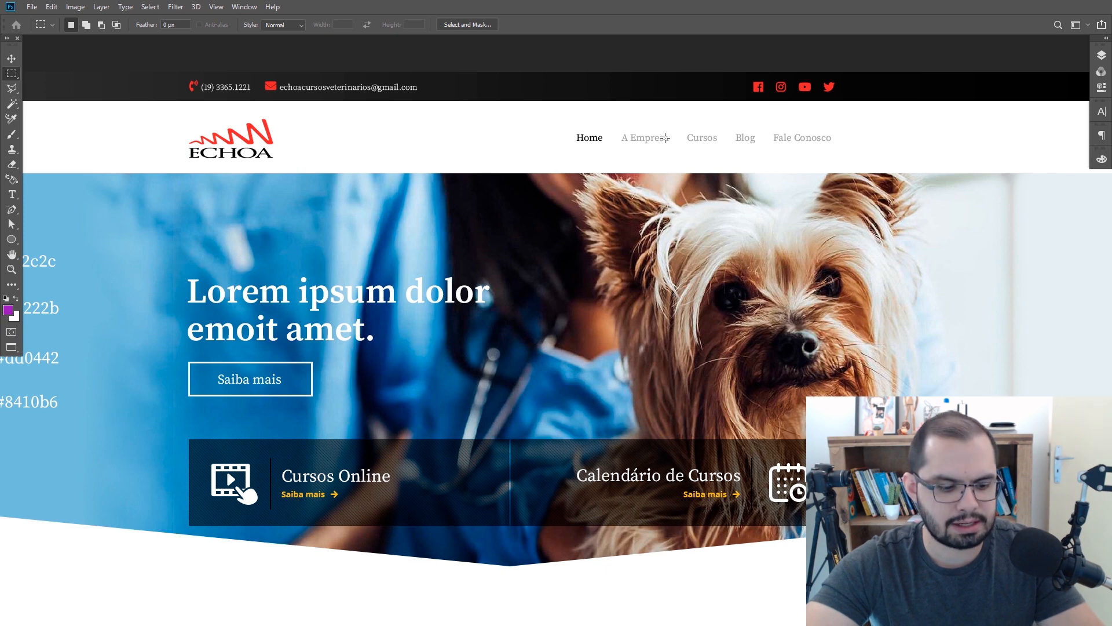
pyautogui.hotkey('alt', 'Tab')
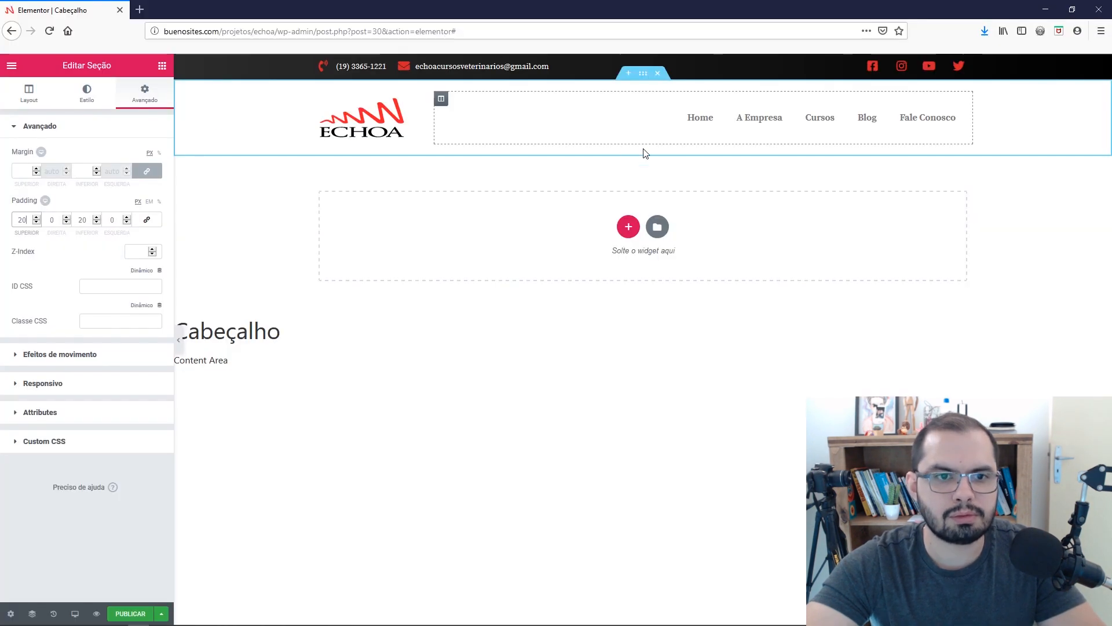
# Set the Nav Menu widget's normal text color to the light gray #b2b2b2.
pyautogui.click(700, 122)
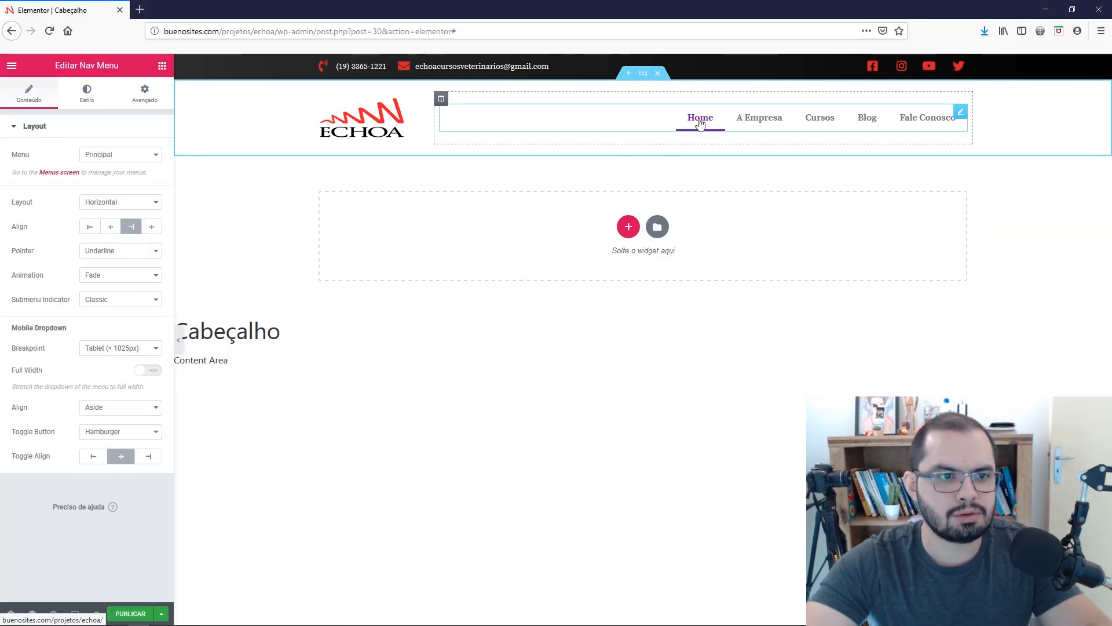
pyautogui.click(87, 94)
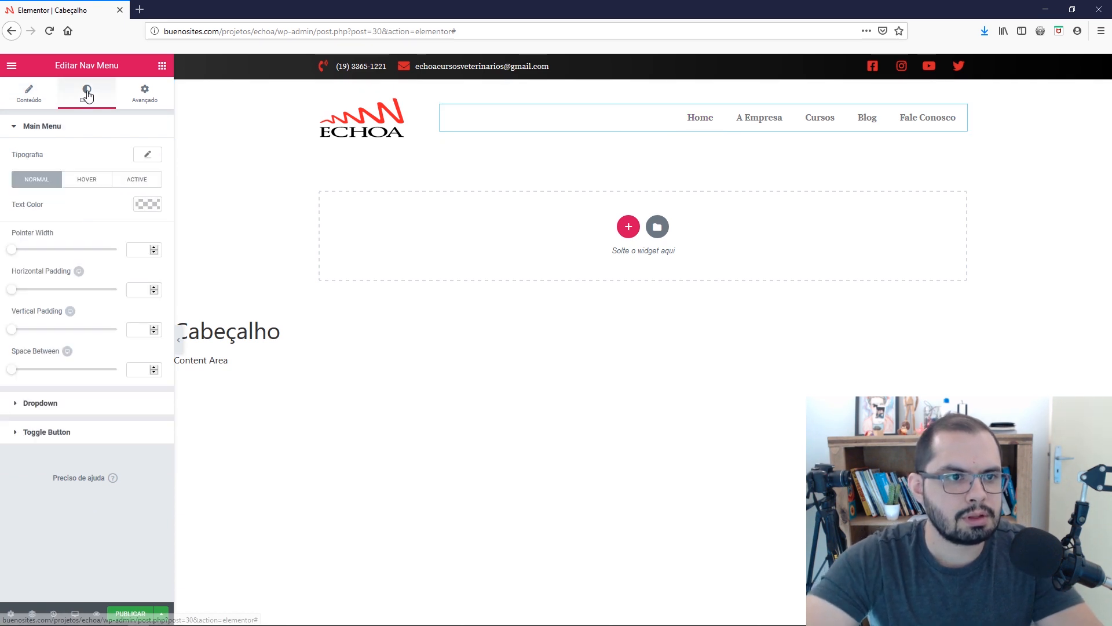
pyautogui.click(145, 204)
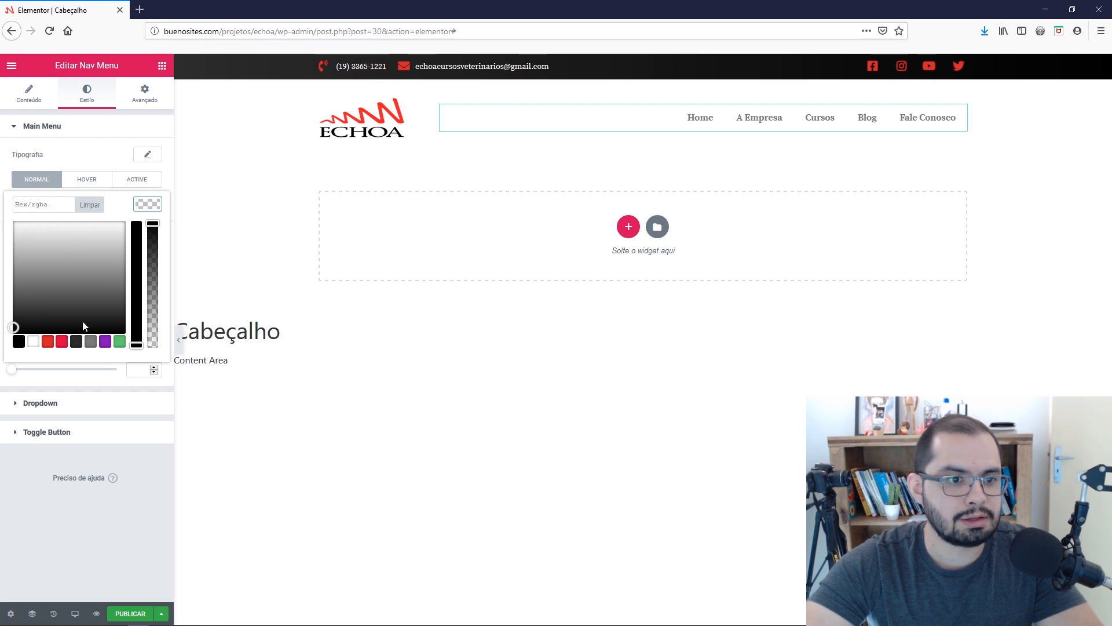
pyautogui.click(90, 341)
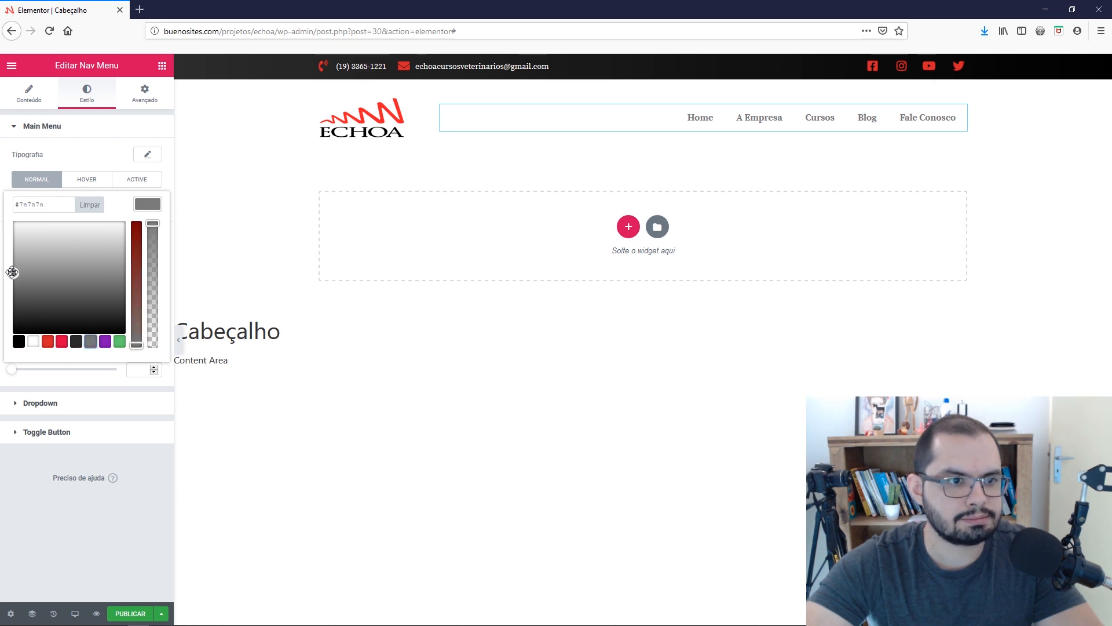
pyautogui.moveTo(13, 272); pyautogui.dragTo(5, 247)
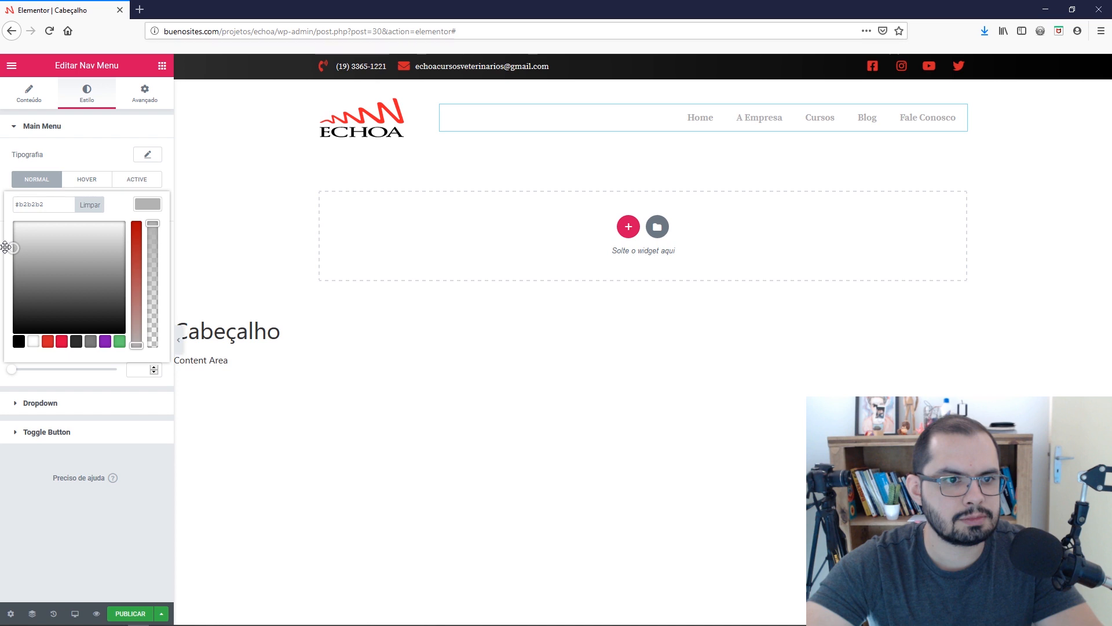
# Set the main menu's hover text color to black, #000000.
pyautogui.click(91, 190)
pyautogui.click(147, 205)
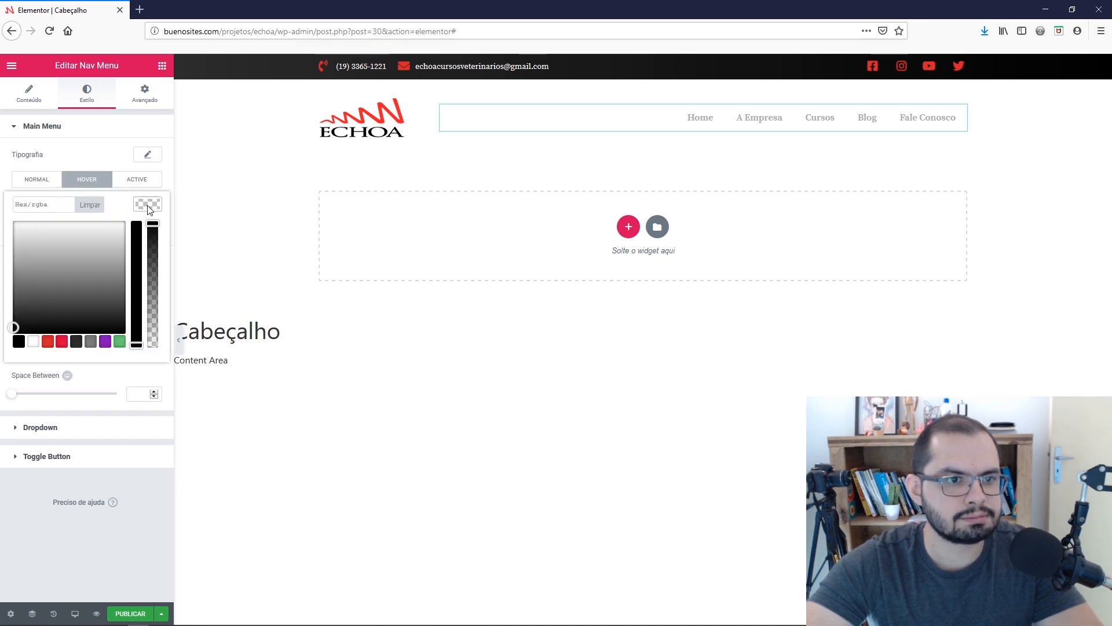
pyautogui.click(18, 343)
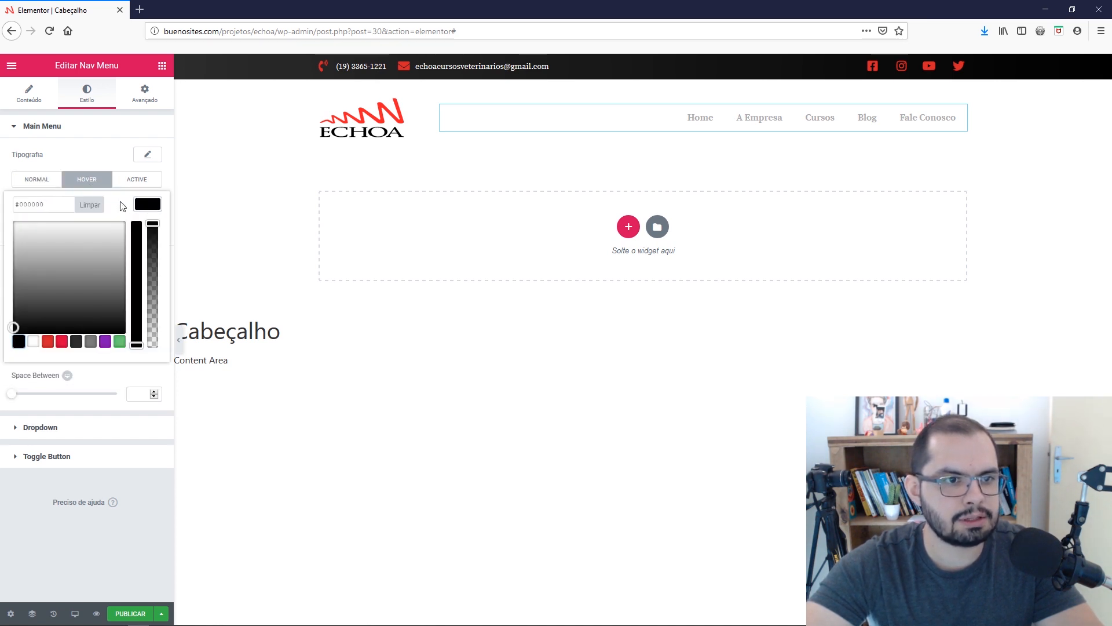
# Set the main menu's active text color to black, #000000, and its pointer width to 0.
pyautogui.click(130, 184)
pyautogui.click(146, 206)
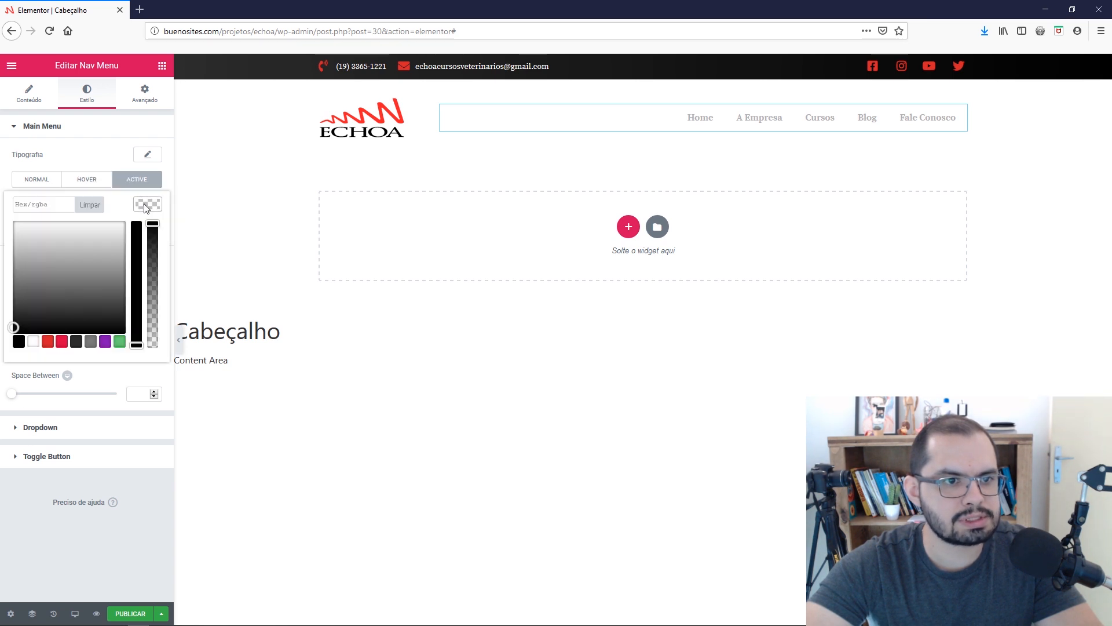
pyautogui.click(19, 343)
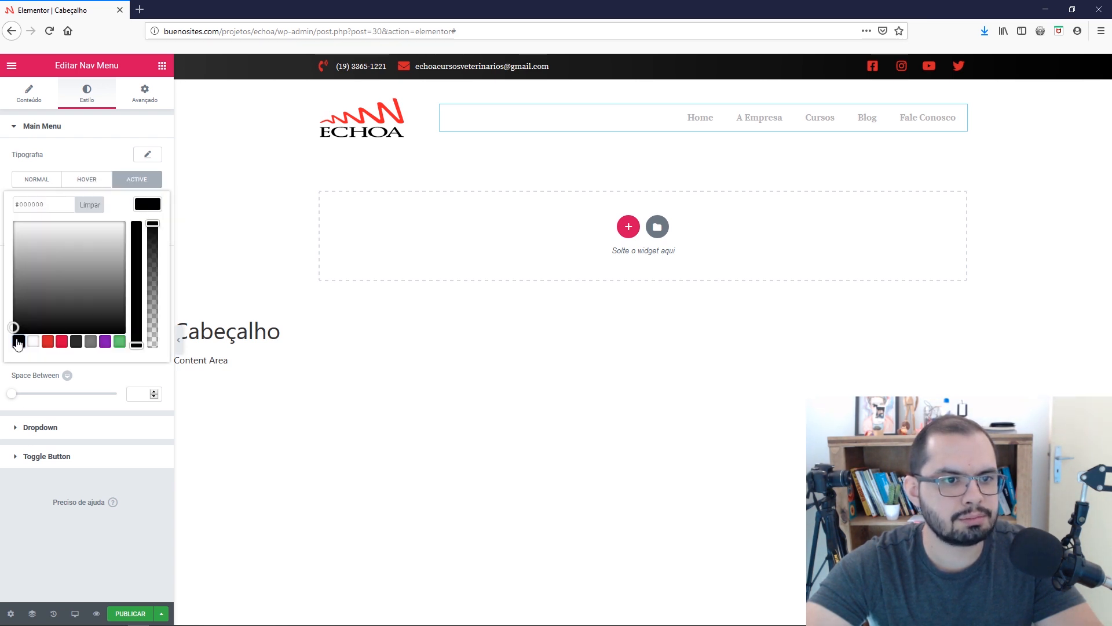
pyautogui.click(166, 207)
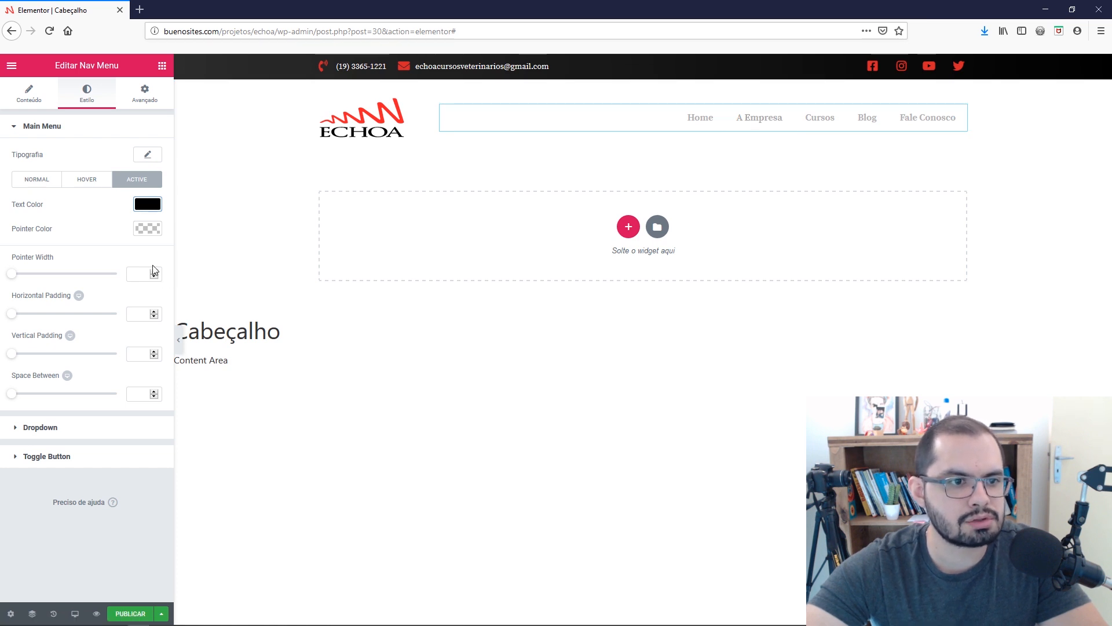
pyautogui.click(138, 276)
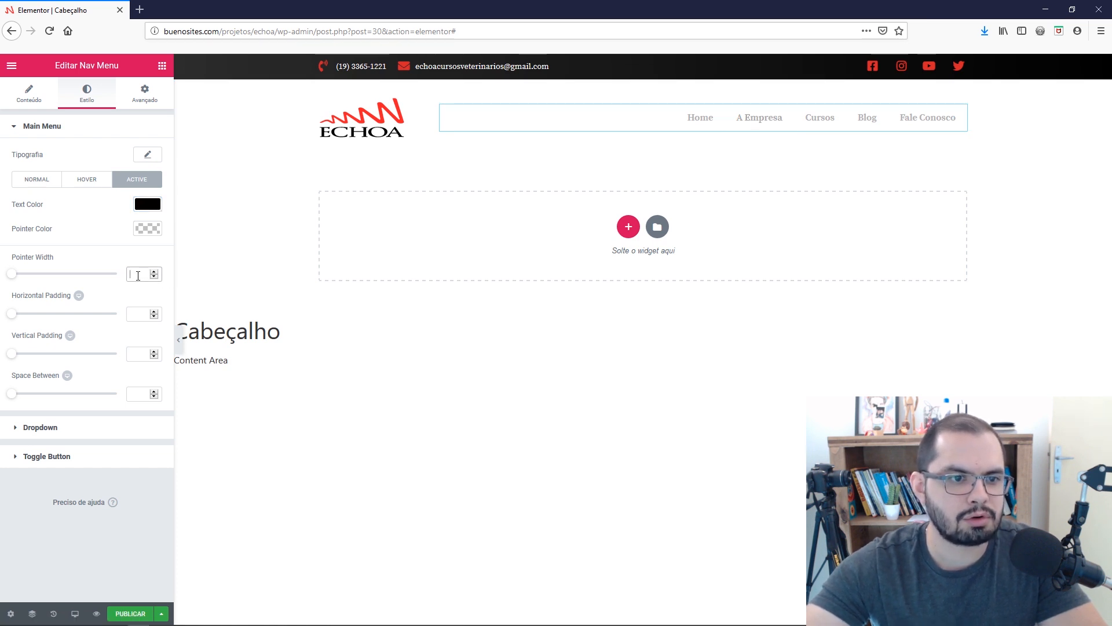
pyautogui.write('0')
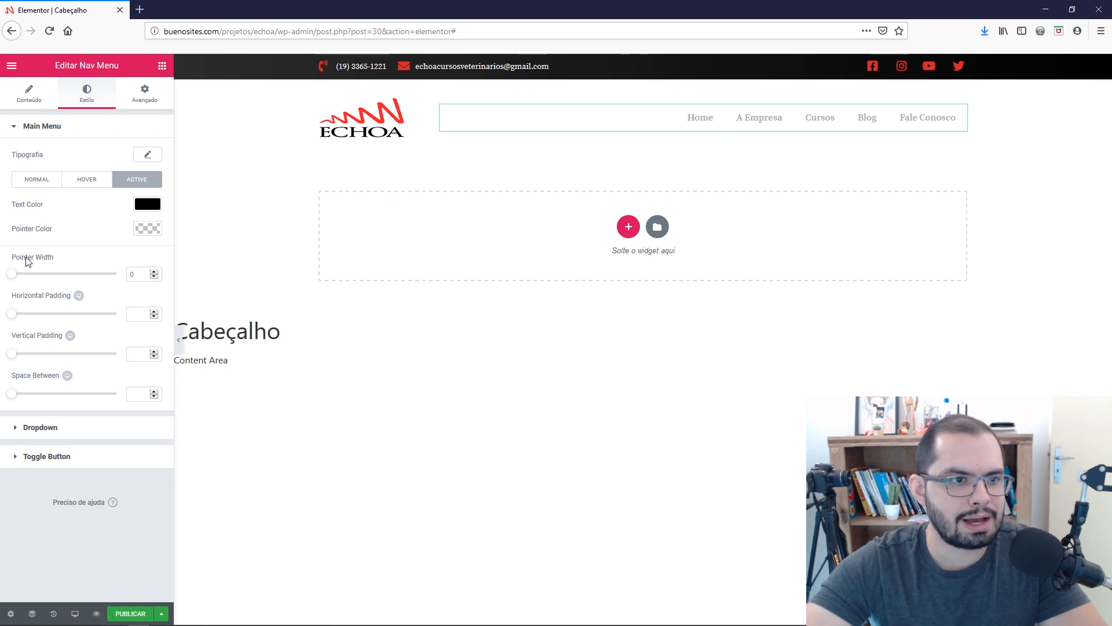
# Open the main menu's typography settings and check the Home text's font size in the Photoshop mockup with the Type tool.
pyautogui.click(149, 155)
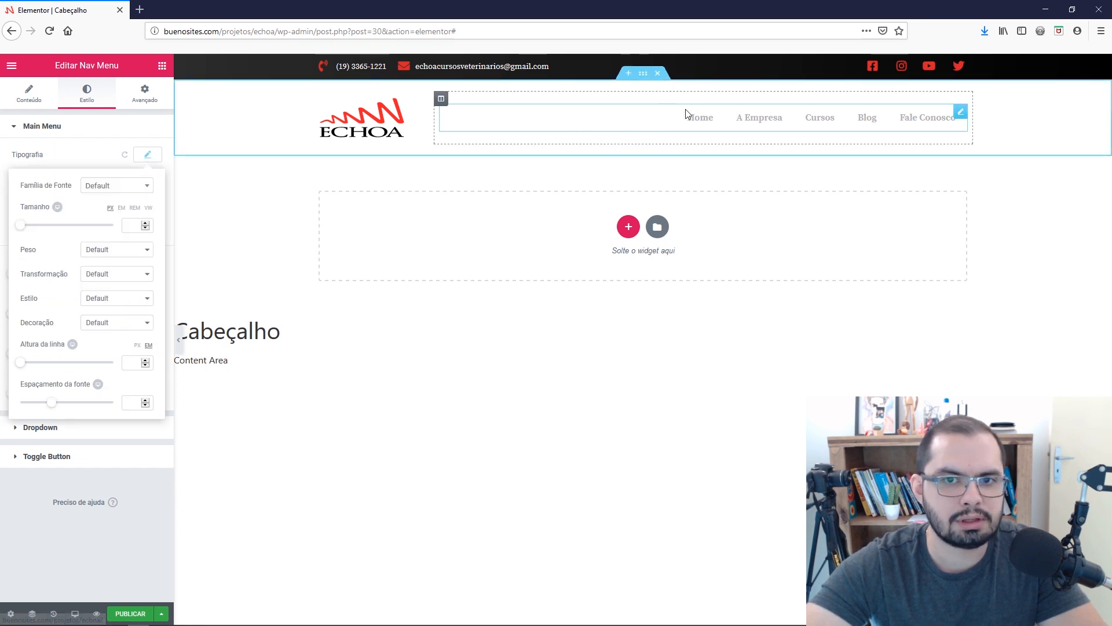
pyautogui.hotkey('alt', 'Tab')
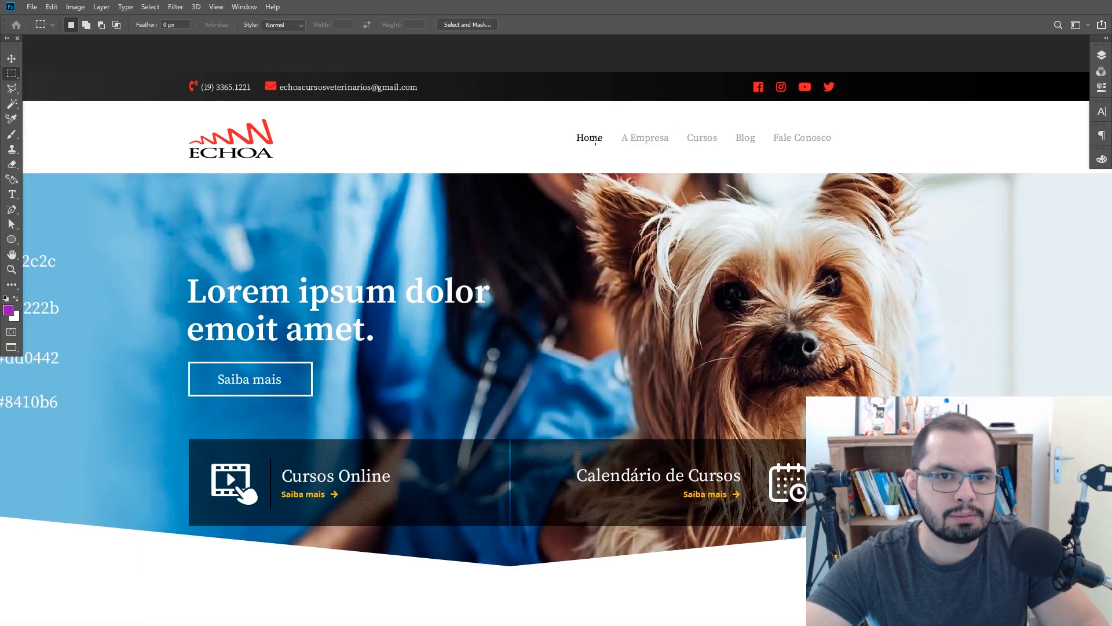
pyautogui.hotkey('alt', 'Tab')
pyautogui.hotkey('alt', 'Tab')
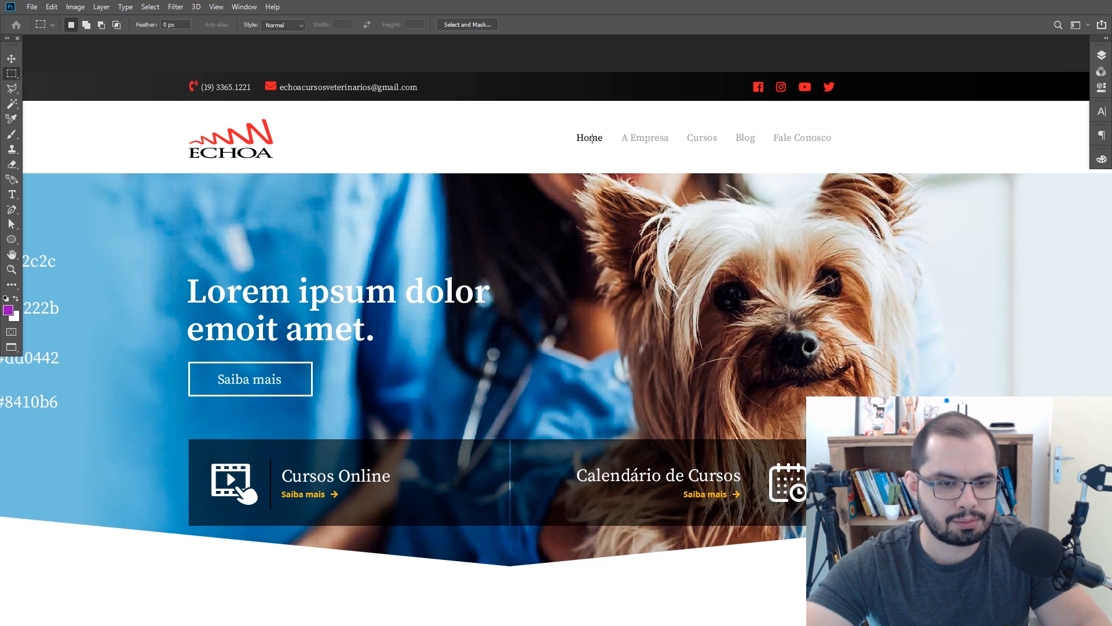
pyautogui.press('t')
pyautogui.click(591, 137)
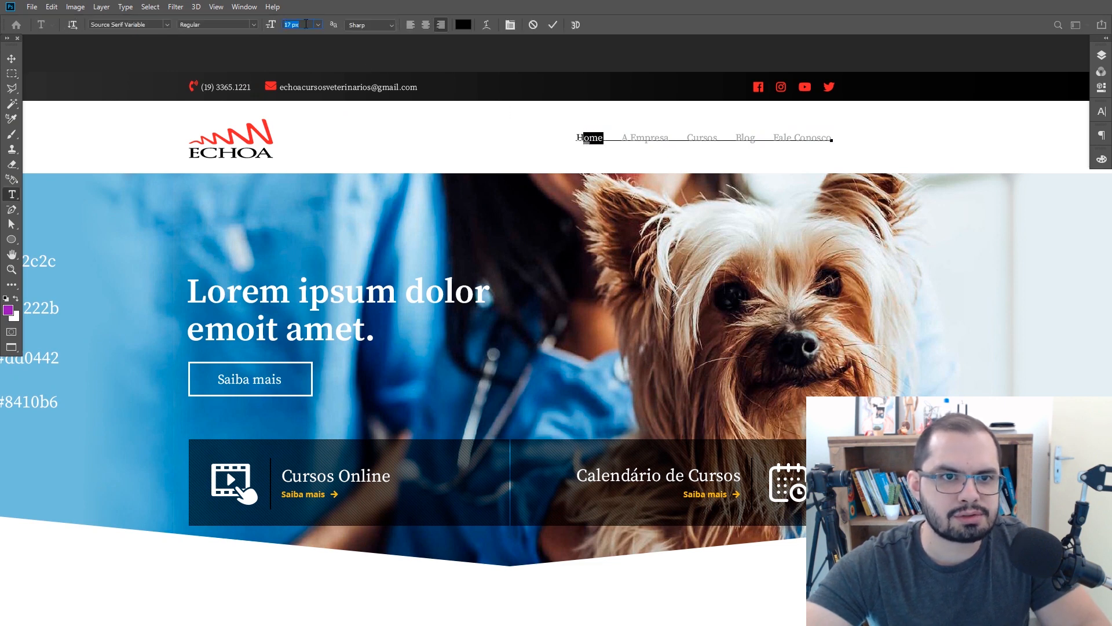
pyautogui.hotkey('alt', 'Tab')
# Set the main menu's typography to a size of 17 px and the Normal weight, comparing it with the mockup.
pyautogui.click(132, 225)
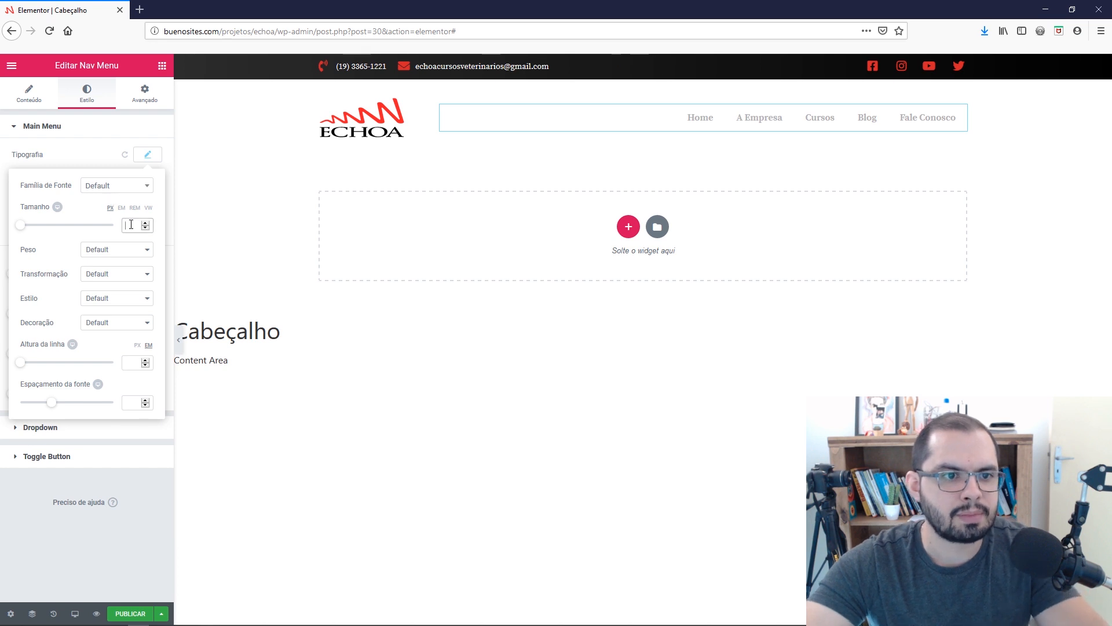
pyautogui.write('17')
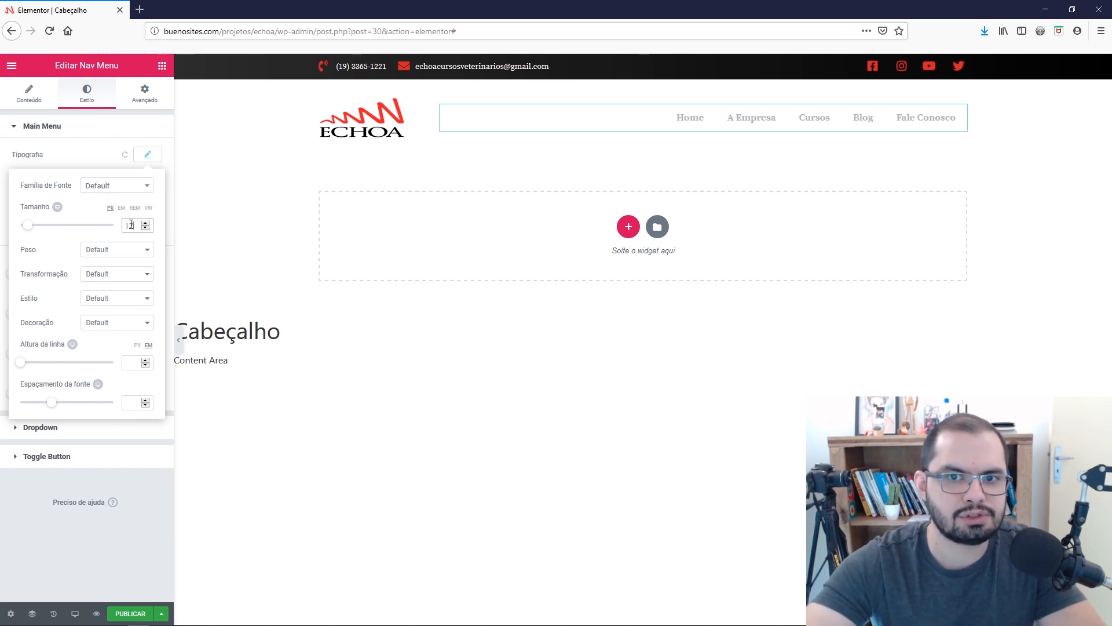
pyautogui.click(104, 255)
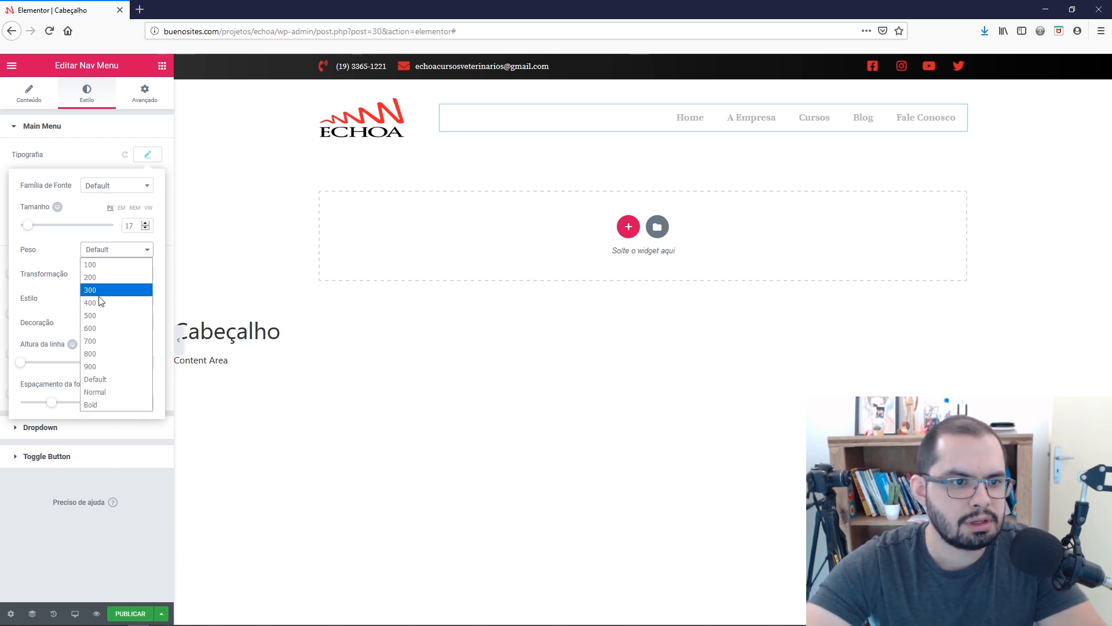
pyautogui.click(91, 392)
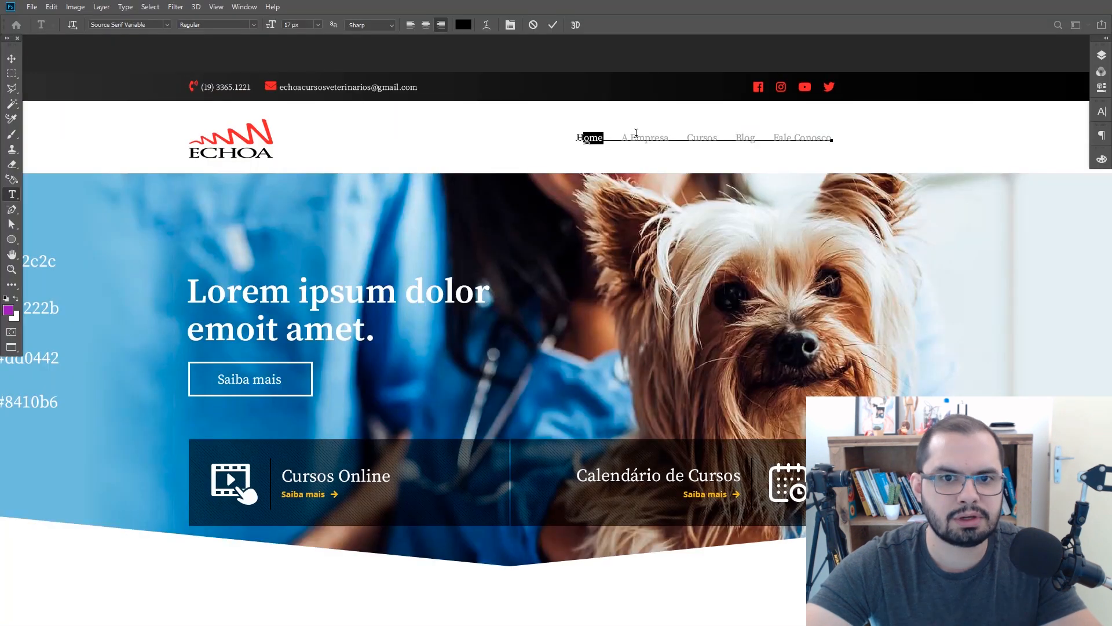
pyautogui.moveTo(589, 138)
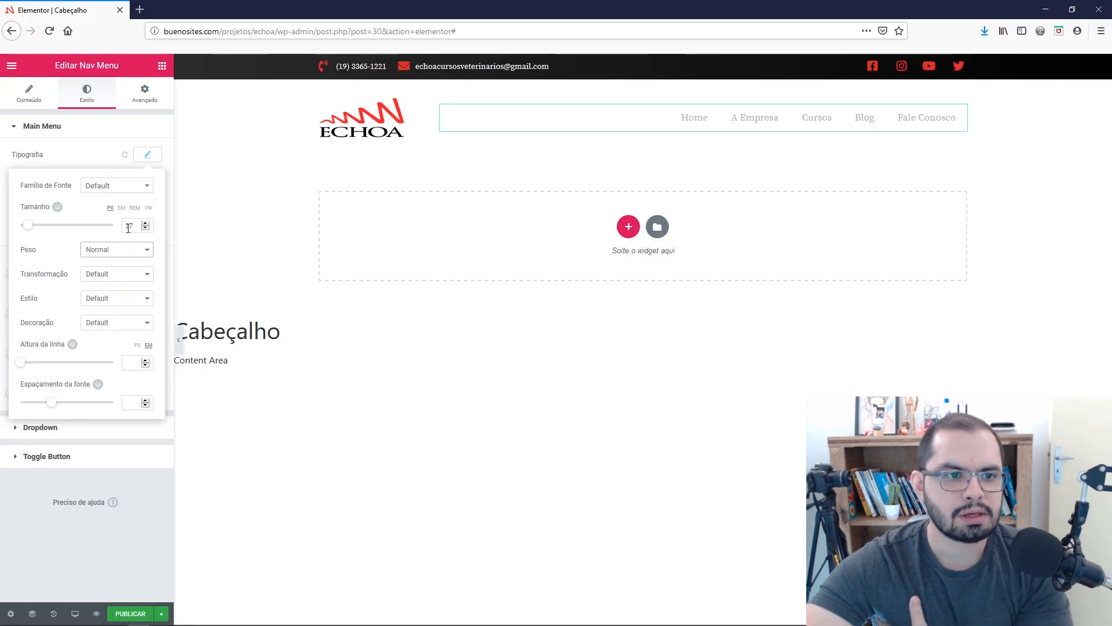
pyautogui.click(146, 155)
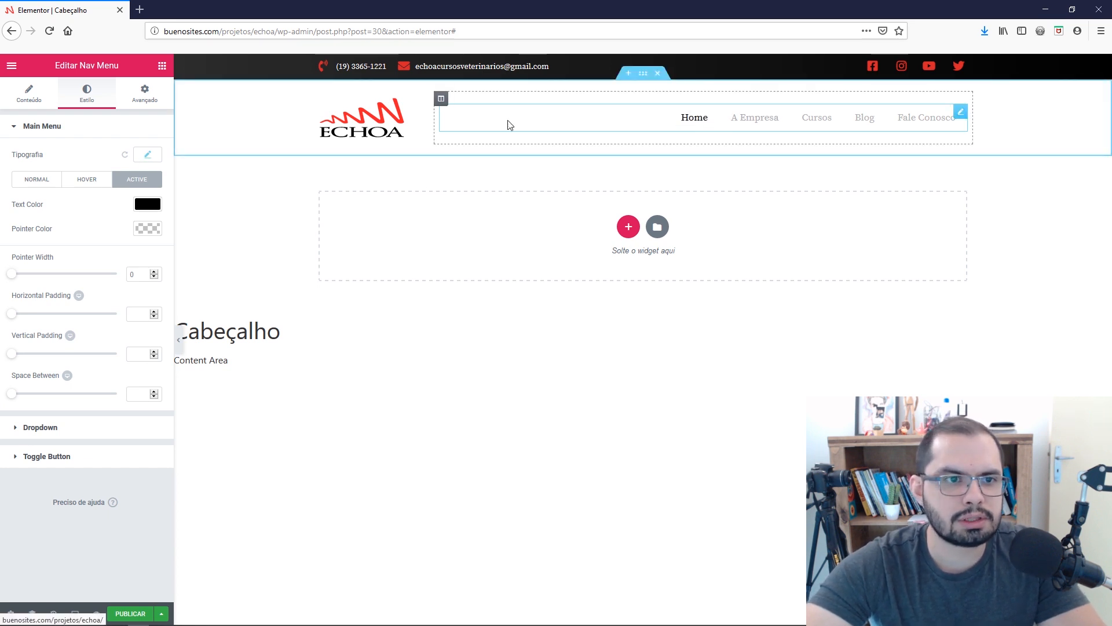
# Unlink the Nav Menu widget's padding values and set the menu items' horizontal padding to 15.
pyautogui.click(145, 99)
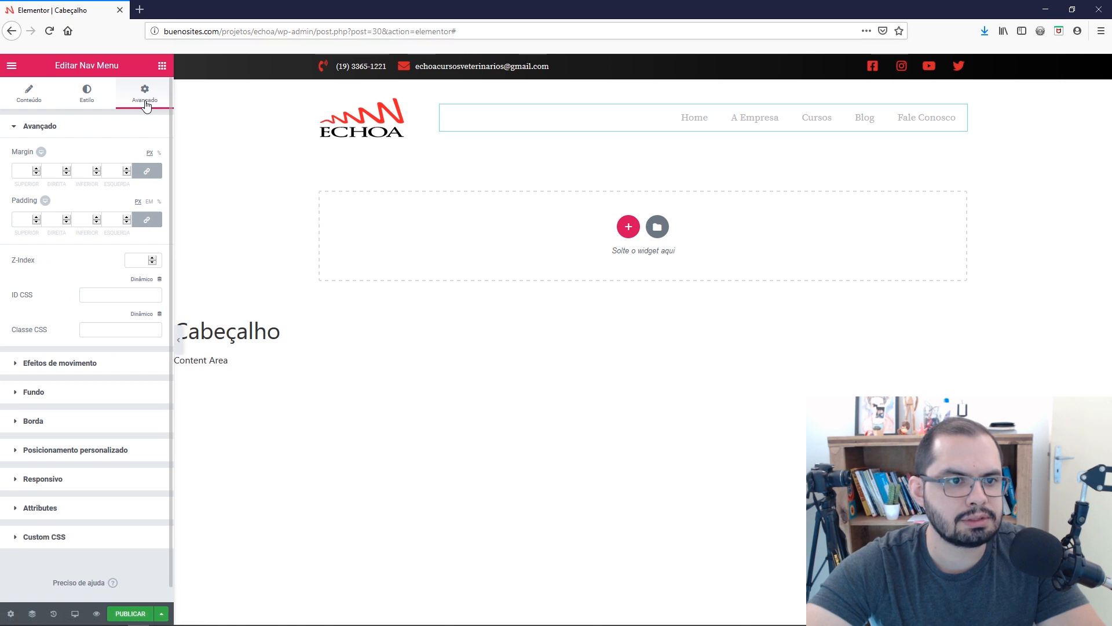
pyautogui.click(148, 224)
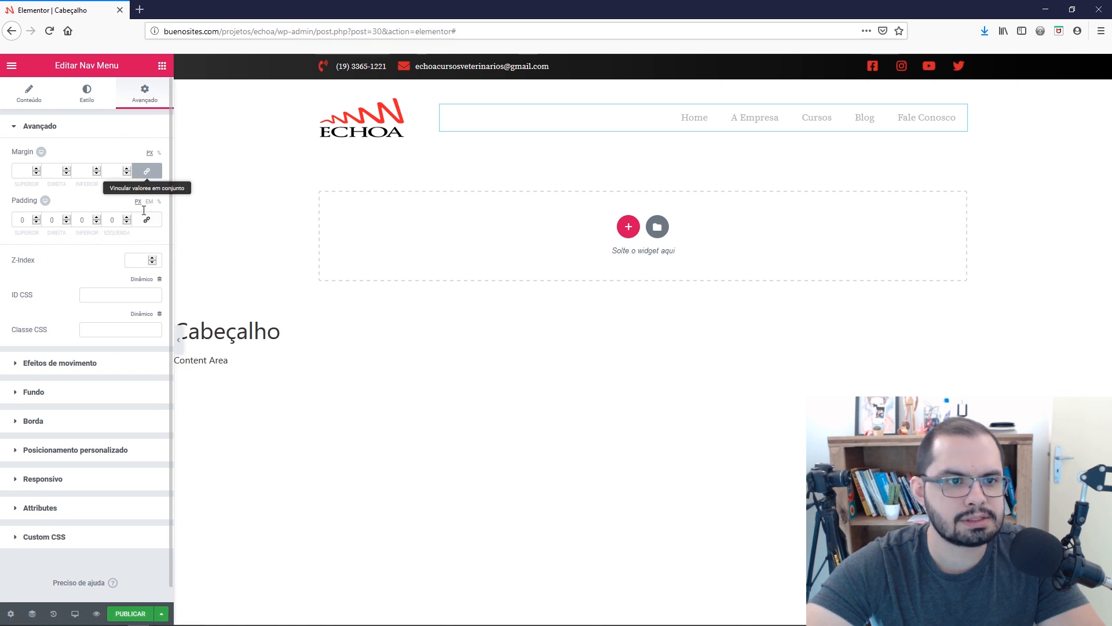
pyautogui.click(87, 103)
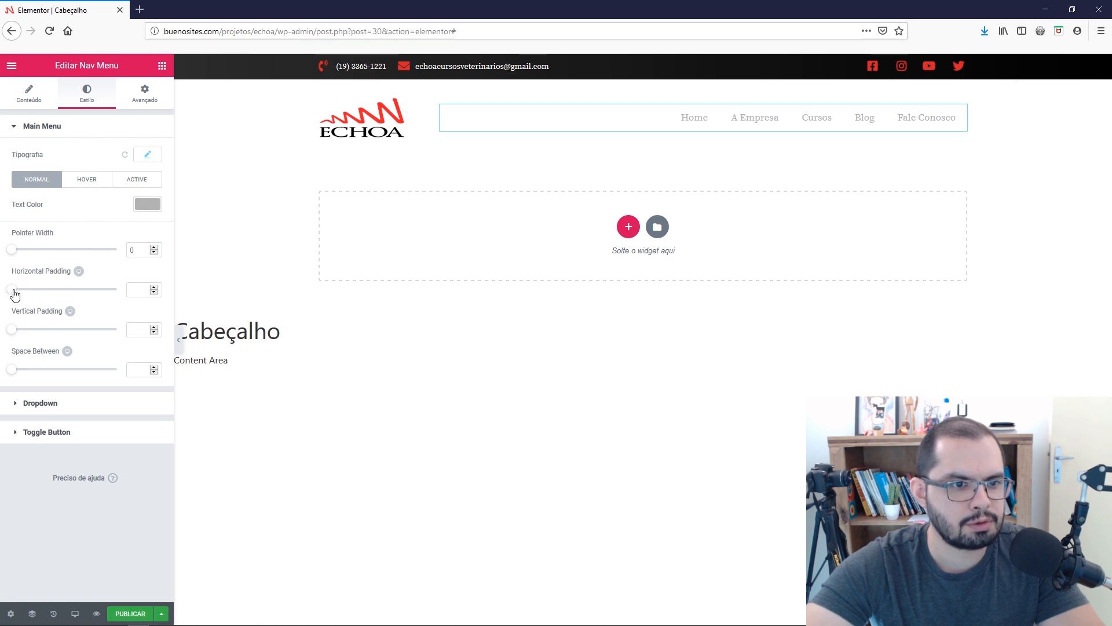
pyautogui.click(132, 291)
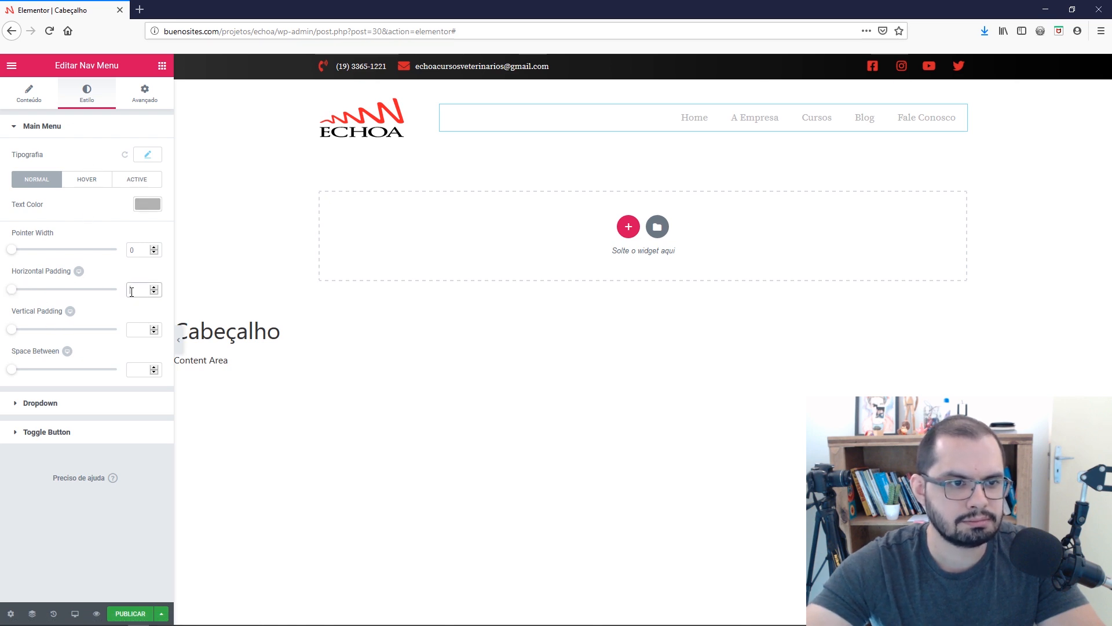
pyautogui.write('0')
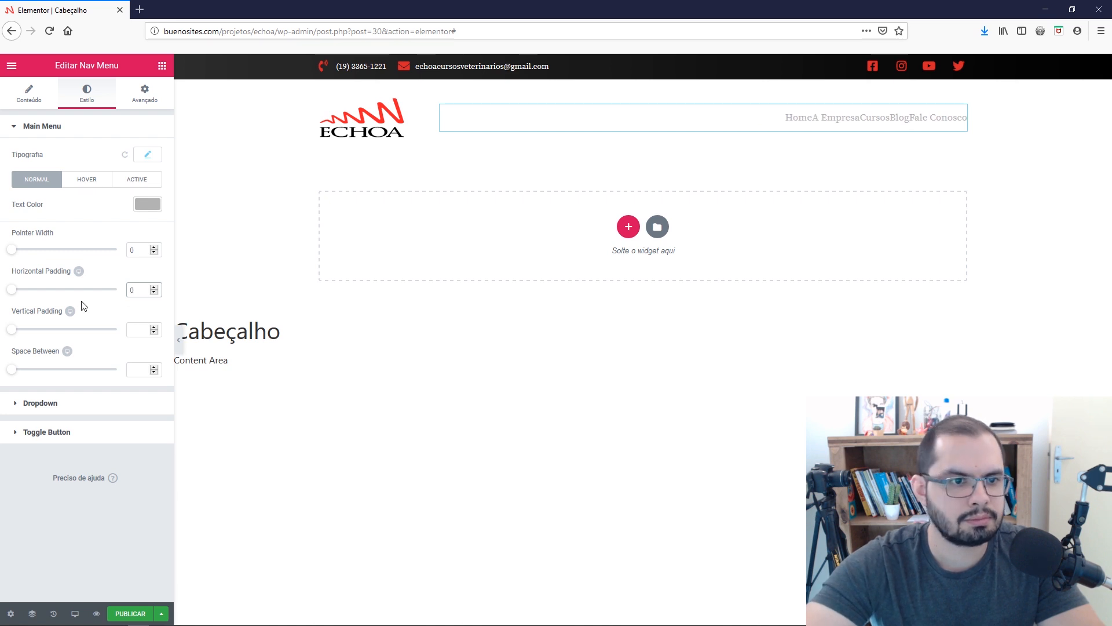
pyautogui.moveTo(13, 298); pyautogui.dragTo(45, 296)
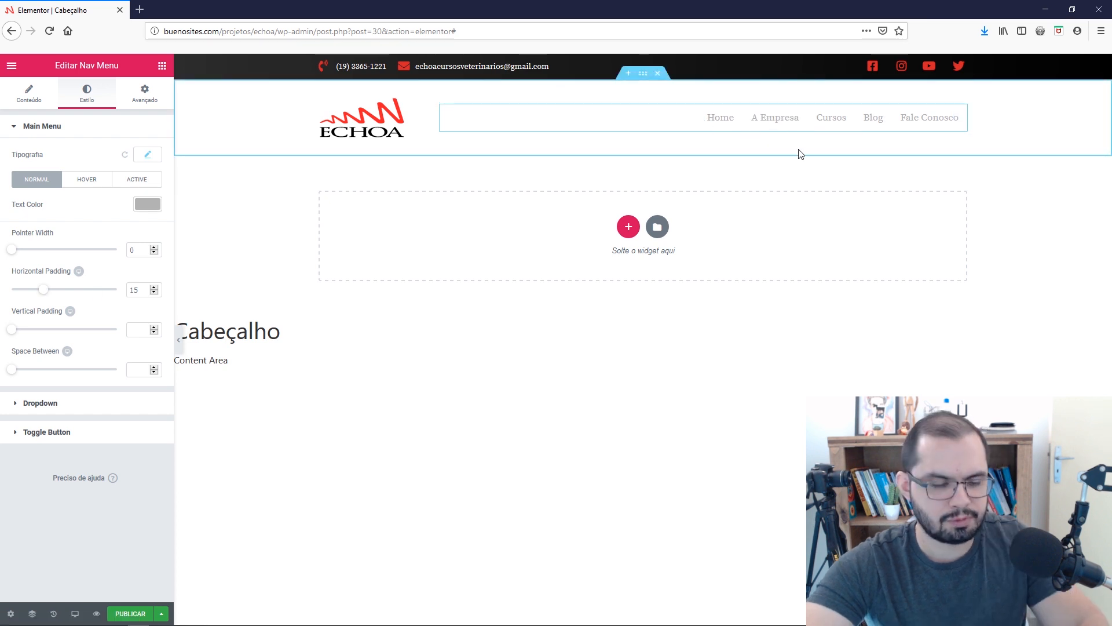
# Compare the header menu with the Photoshop mockup, activate the Move tool there, and return to the Elementor page.
pyautogui.hotkey('alt', 'Tab')
pyautogui.click(10, 60)
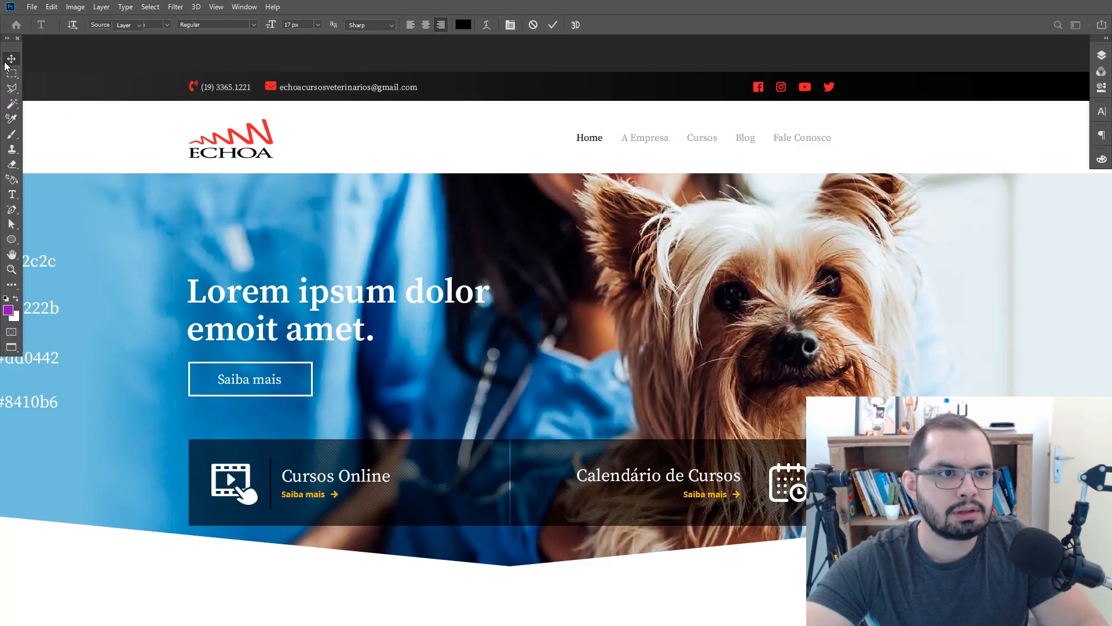
pyautogui.hotkey('alt', 'Tab')
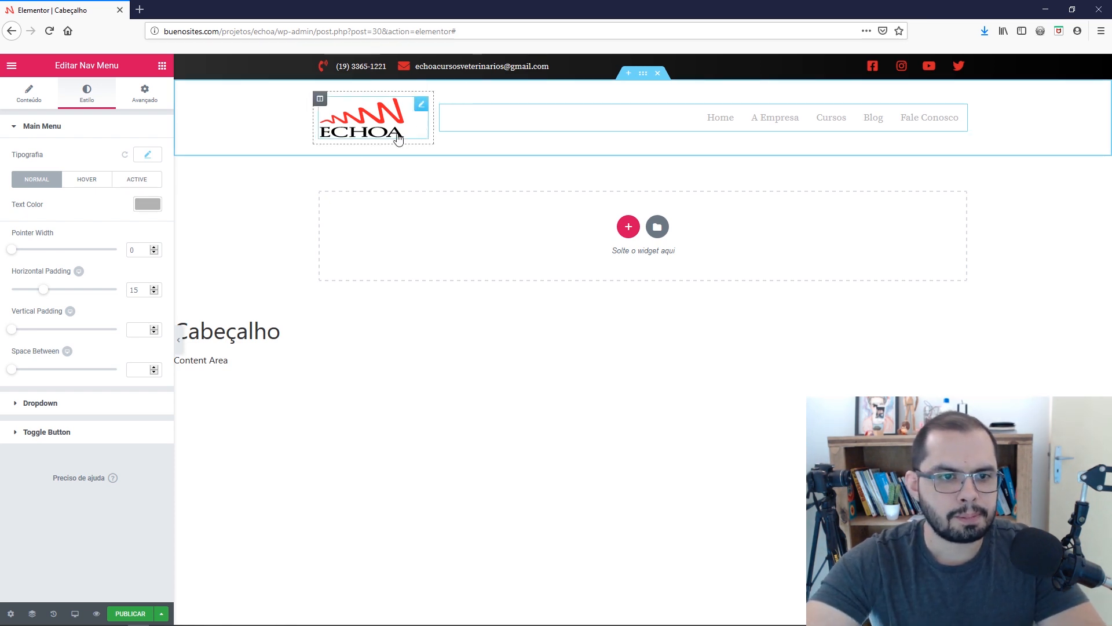
# Switch the preview to Mobile and center the contact icon list in the top bar.
pyautogui.click(75, 615)
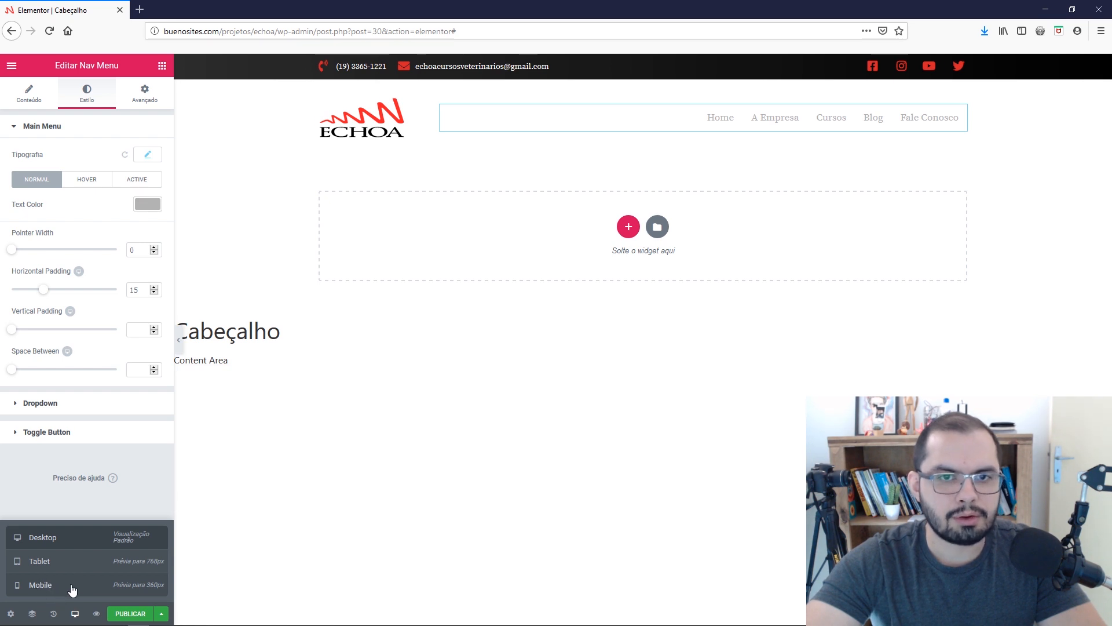
pyautogui.click(72, 589)
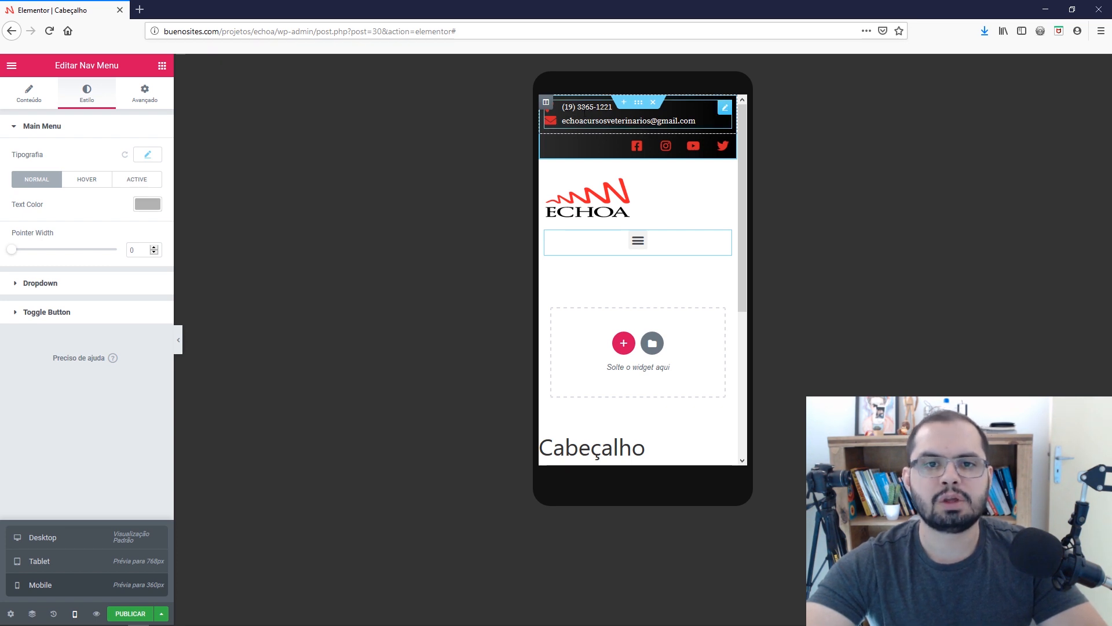
pyautogui.click(601, 108)
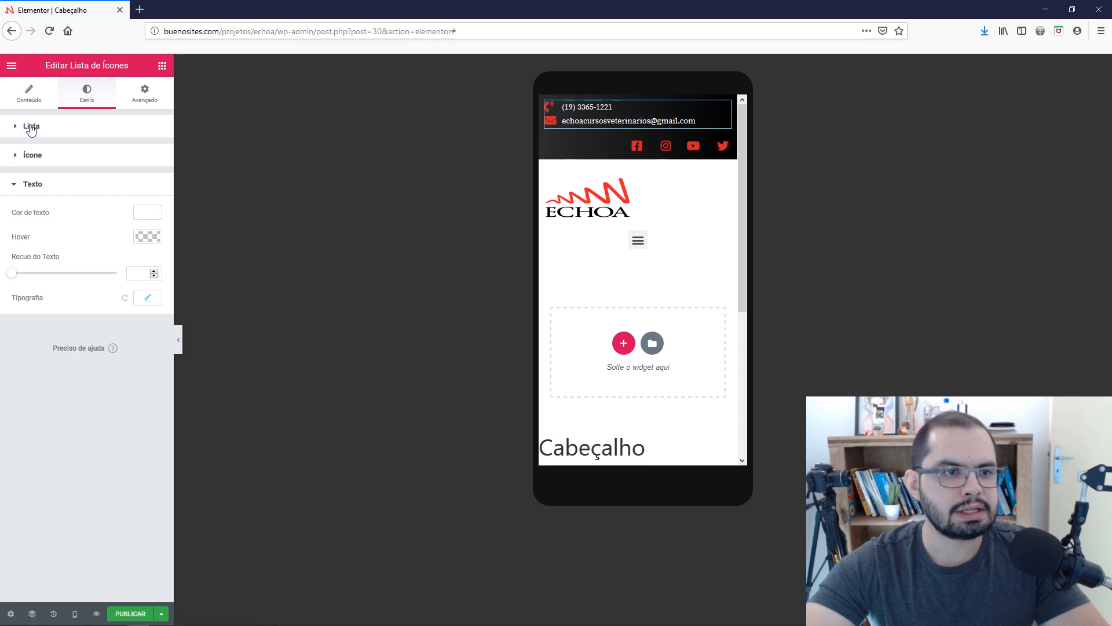
pyautogui.click(30, 126)
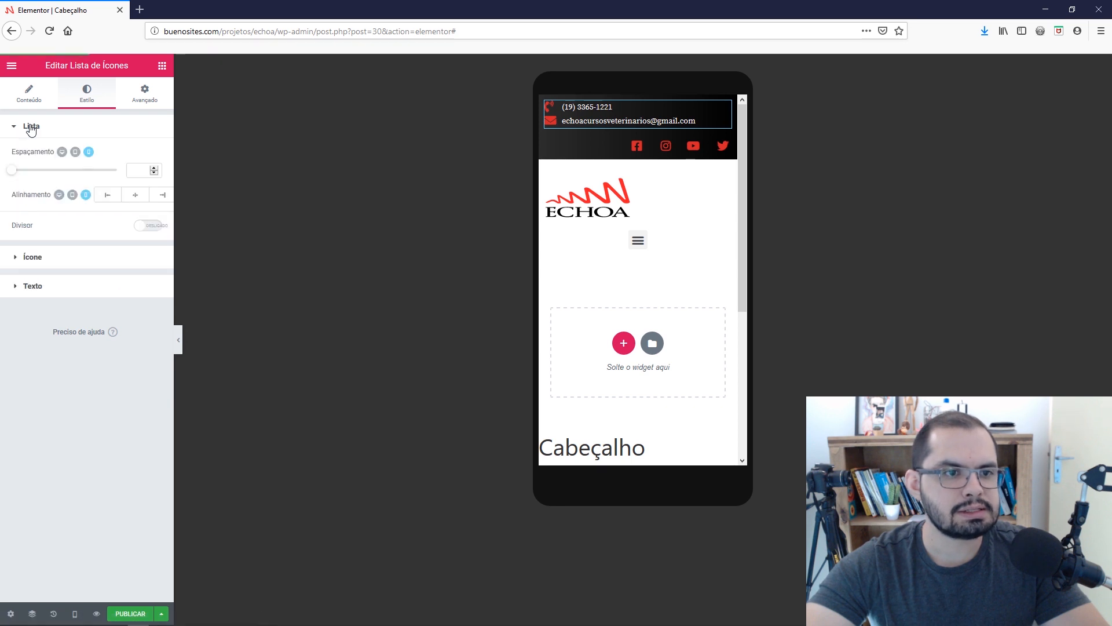
pyautogui.click(134, 194)
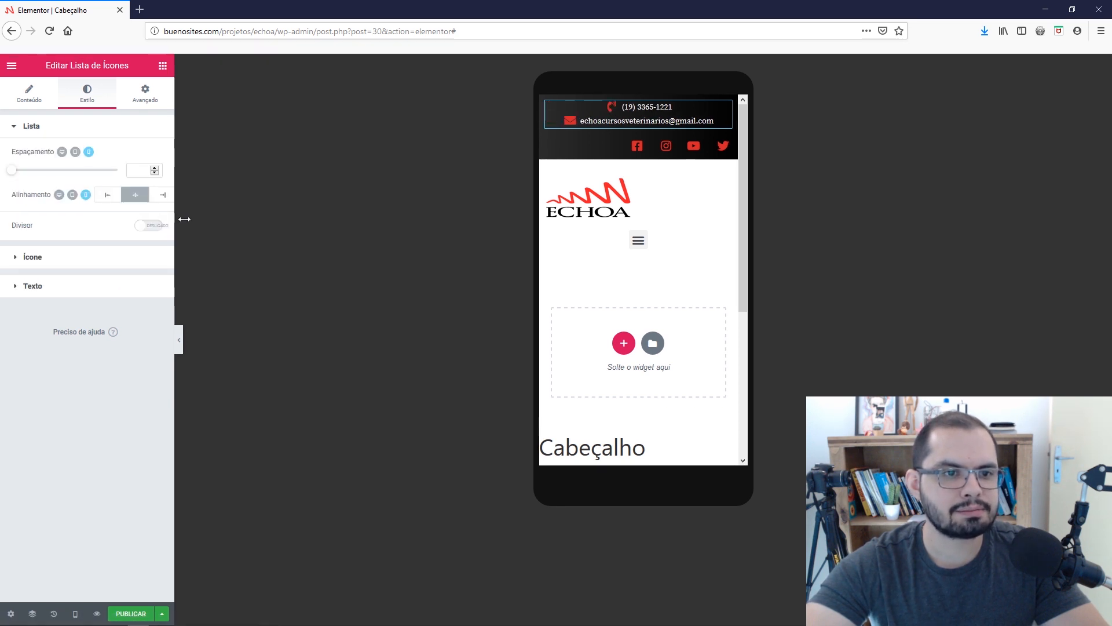
# Widen the settings panel and center the social icon list and the site logo for mobile.
pyautogui.moveTo(176, 220); pyautogui.dragTo(198, 220)
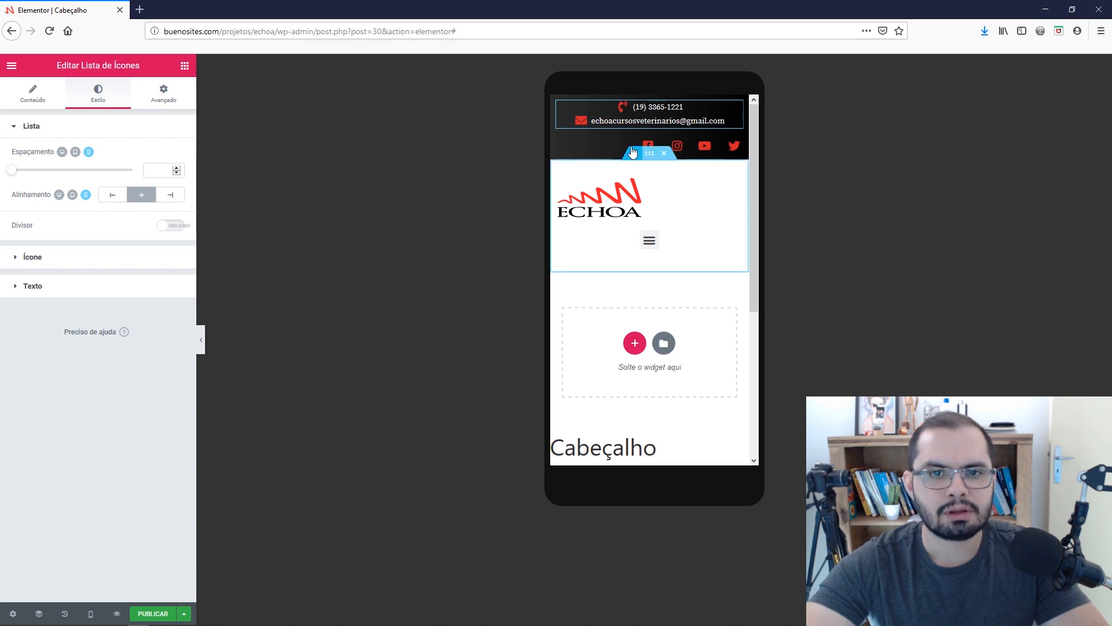
pyautogui.click(610, 146)
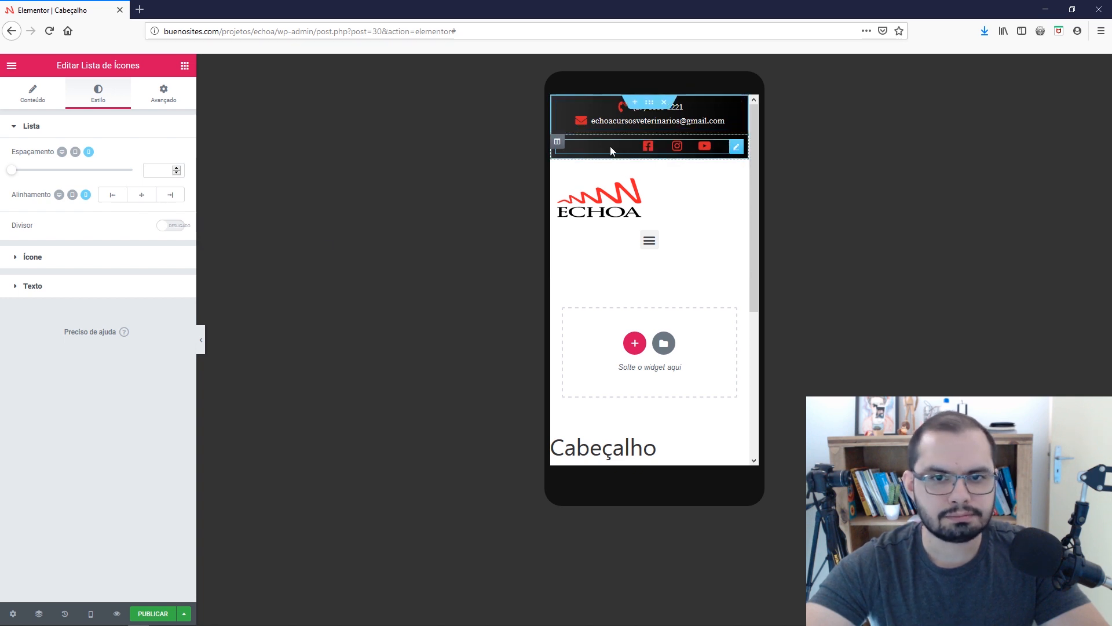
pyautogui.click(144, 195)
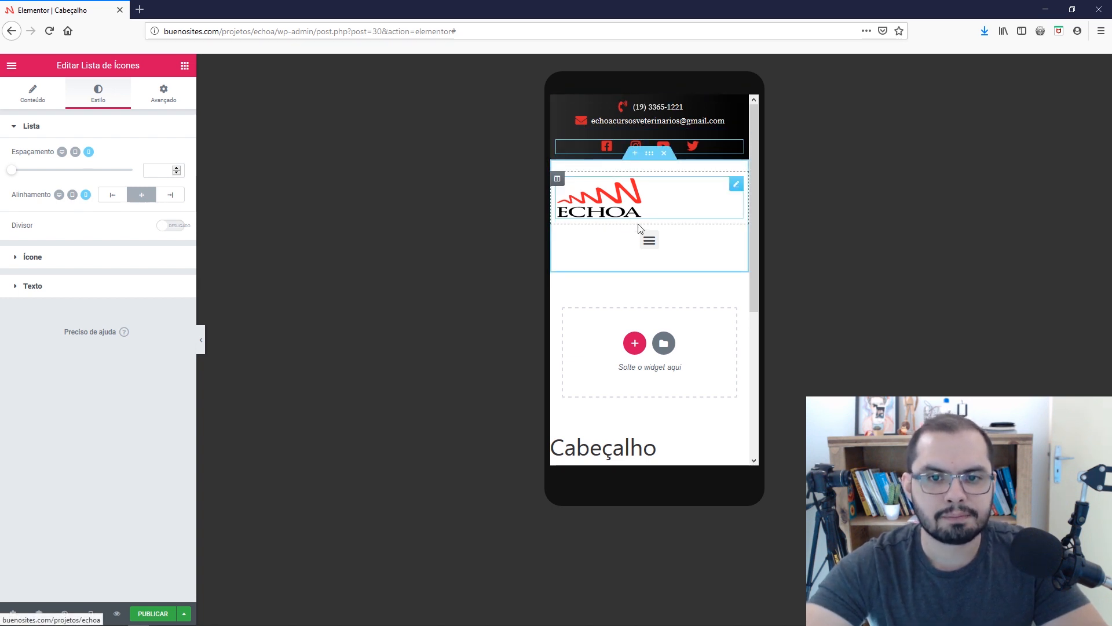
pyautogui.click(608, 204)
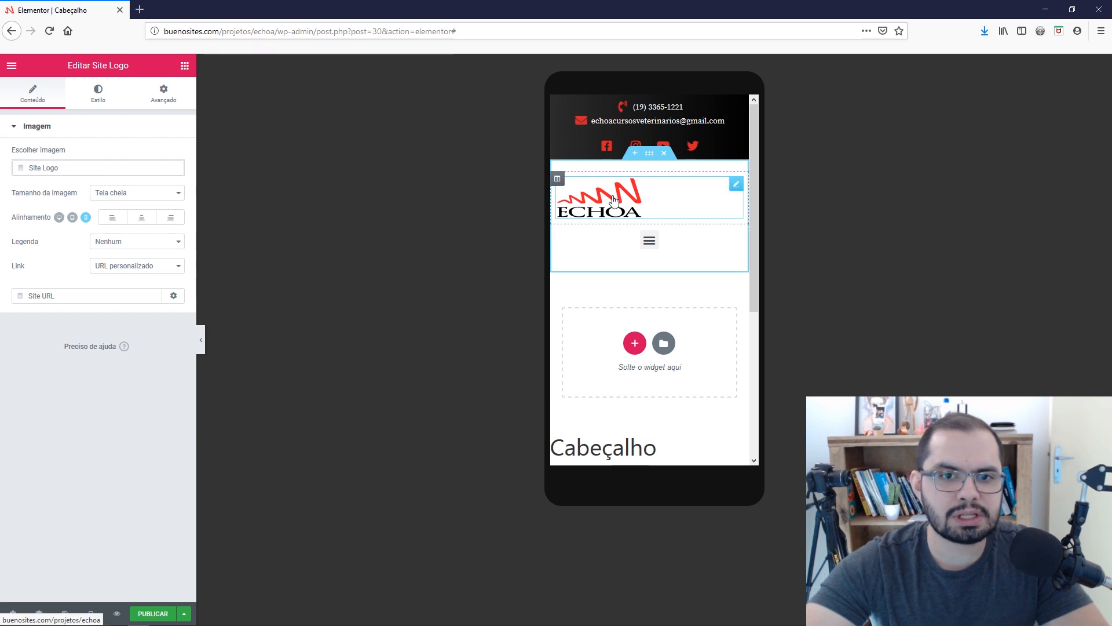
pyautogui.click(141, 218)
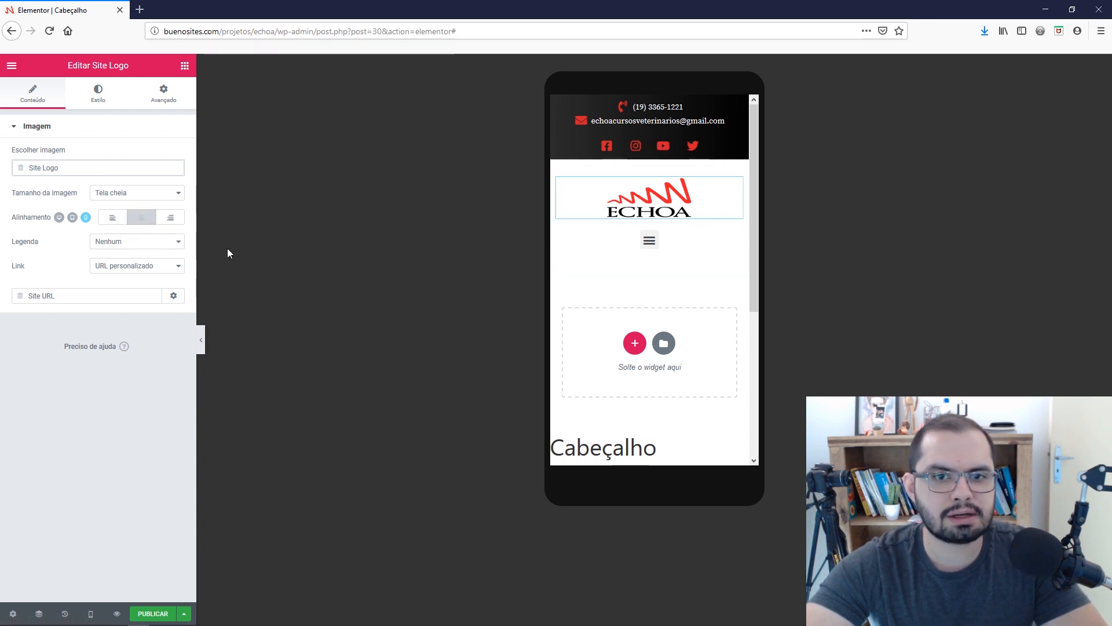
# Expand and collapse the mobile navigation menu to examine its dropdown items.
pyautogui.click(650, 242)
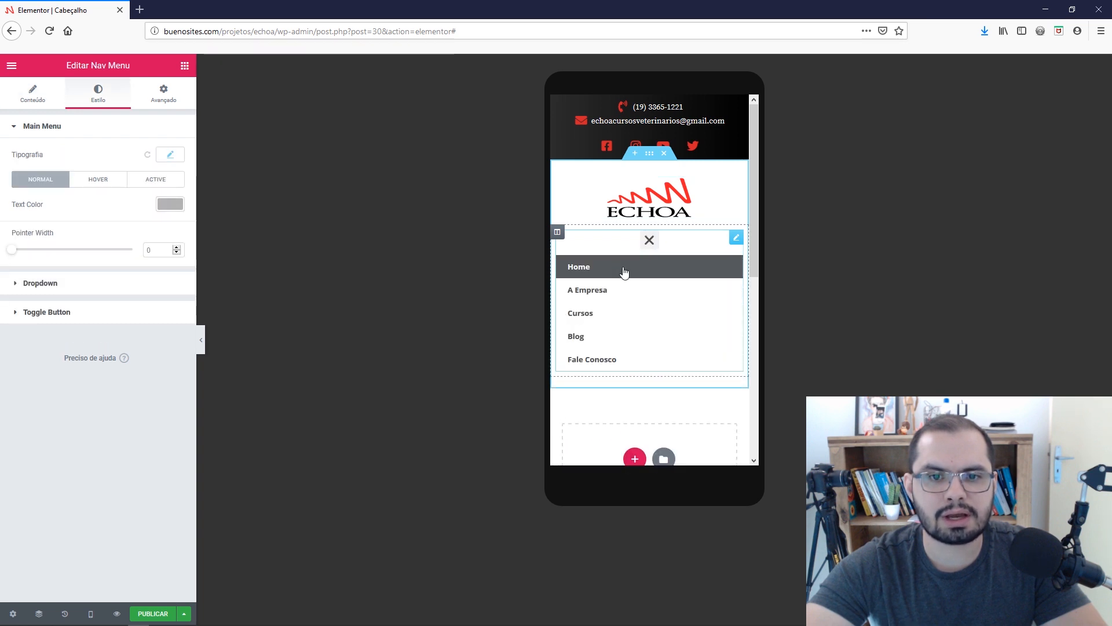
pyautogui.click(649, 240)
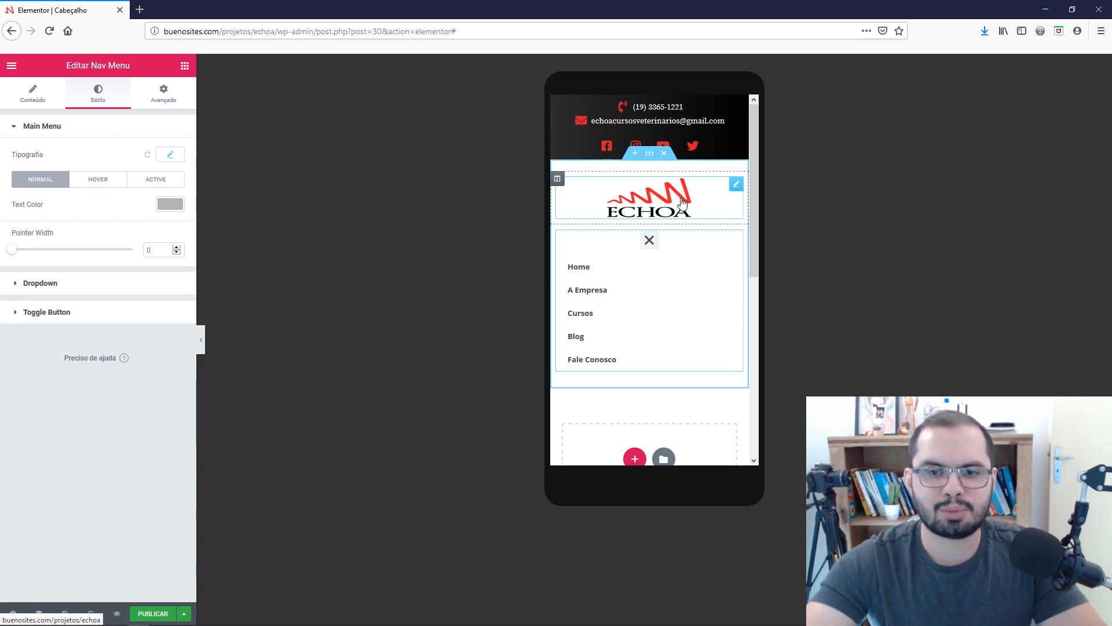
pyautogui.click(648, 243)
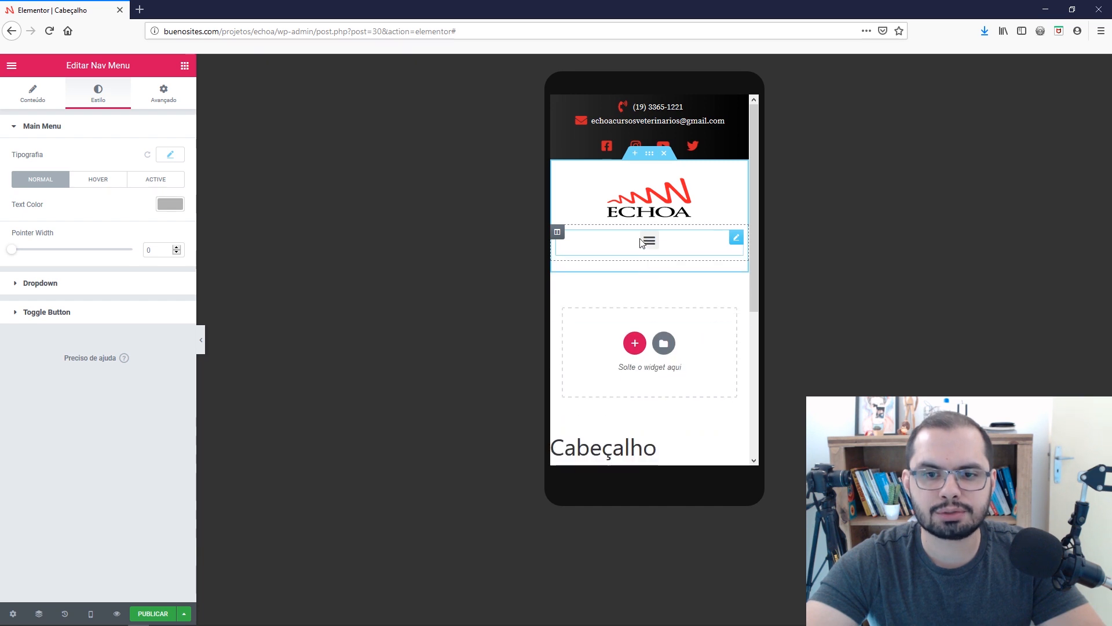
pyautogui.click(650, 241)
pyautogui.click(650, 242)
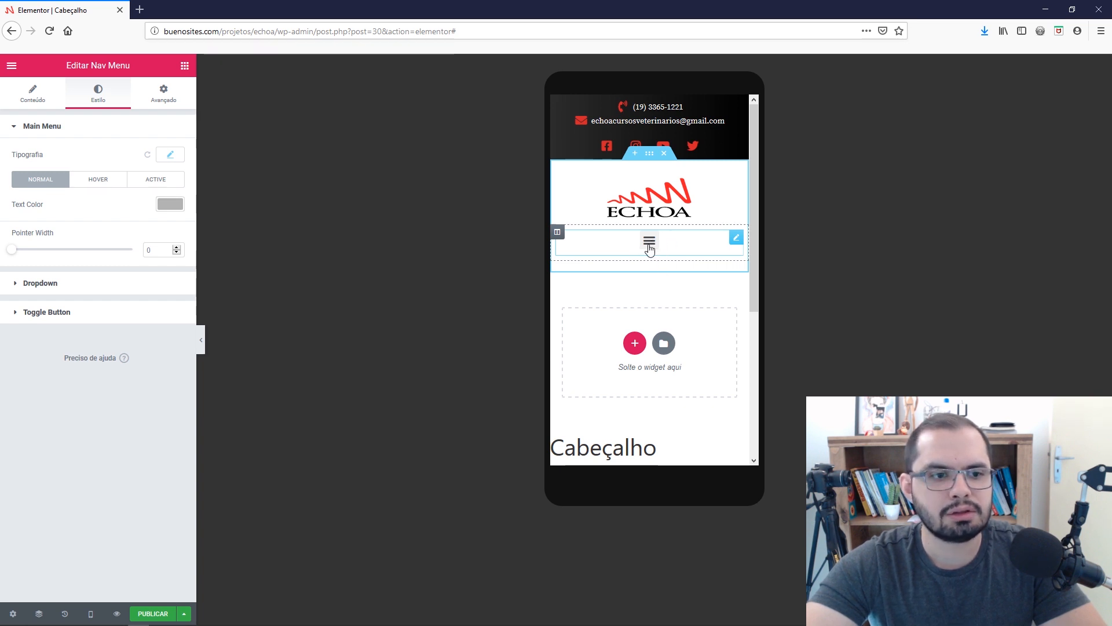
# Try a red #d5222b background with a white #ffffff icon on the menu's toggle button.
pyautogui.click(40, 315)
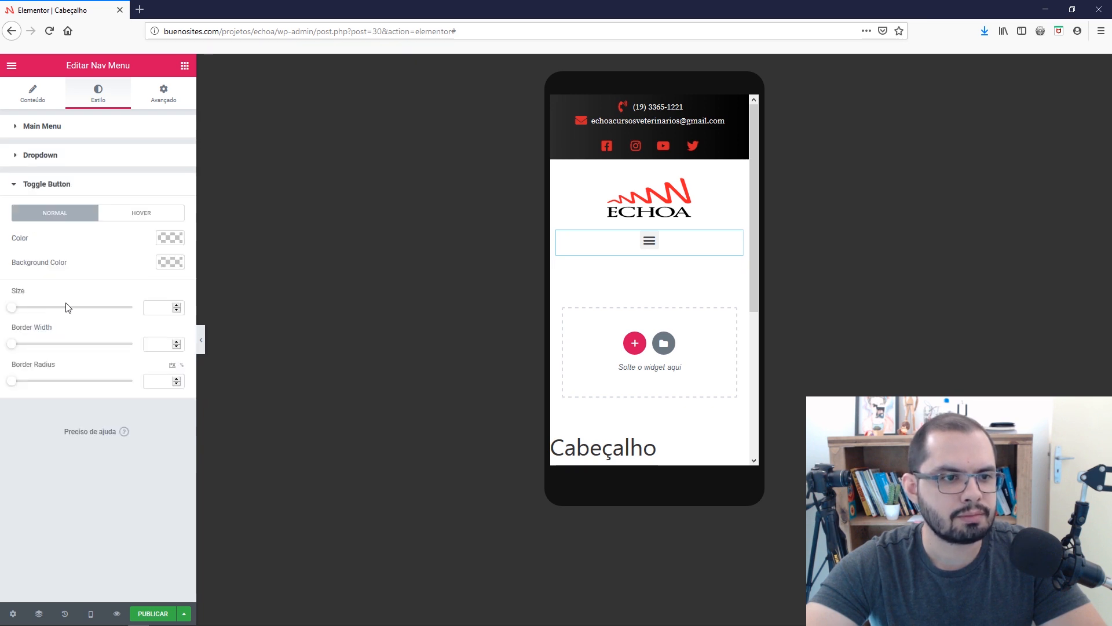
pyautogui.click(169, 264)
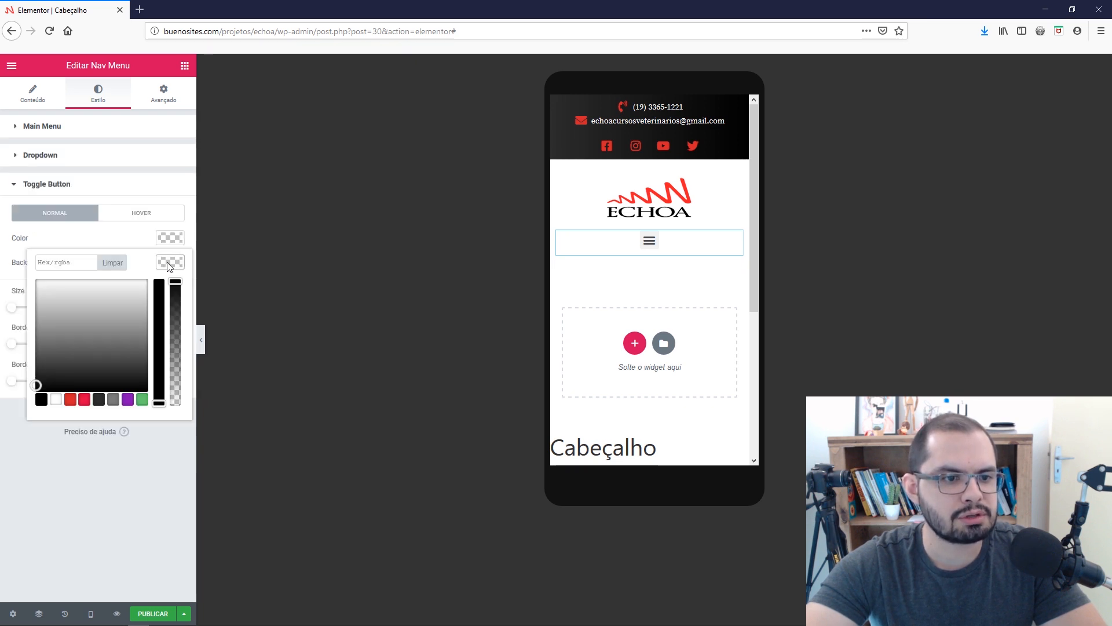
pyautogui.click(84, 400)
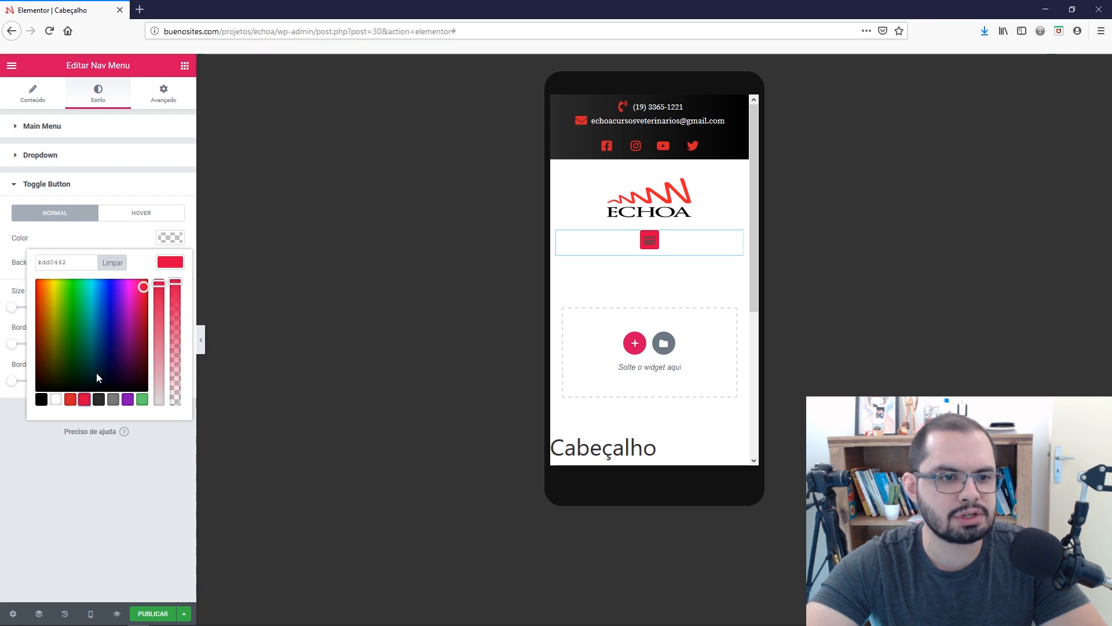
pyautogui.click(70, 399)
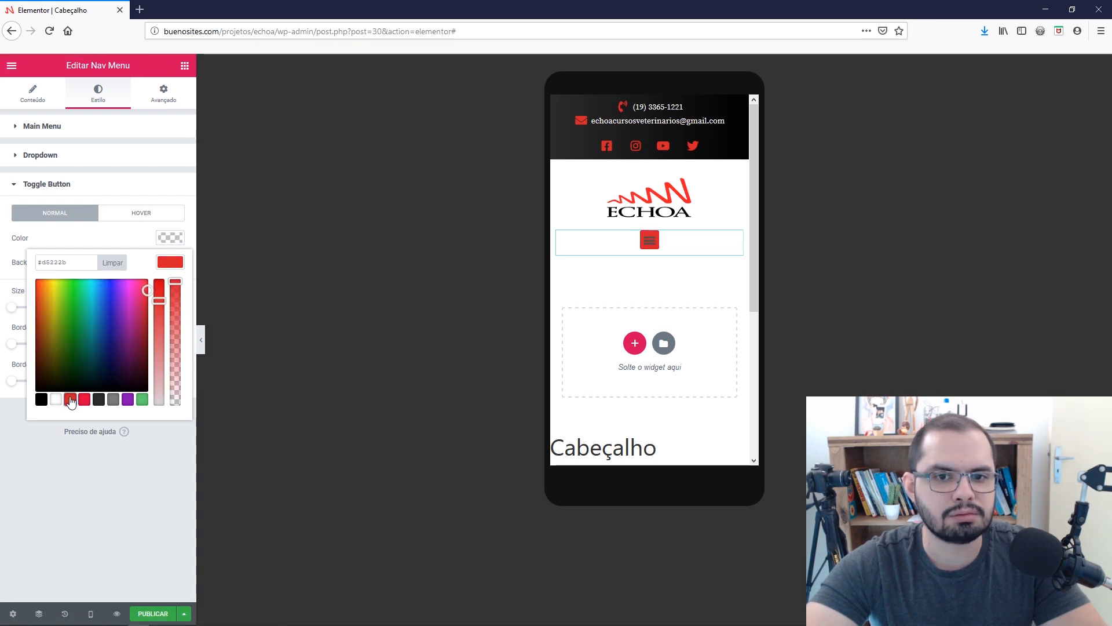
pyautogui.click(165, 264)
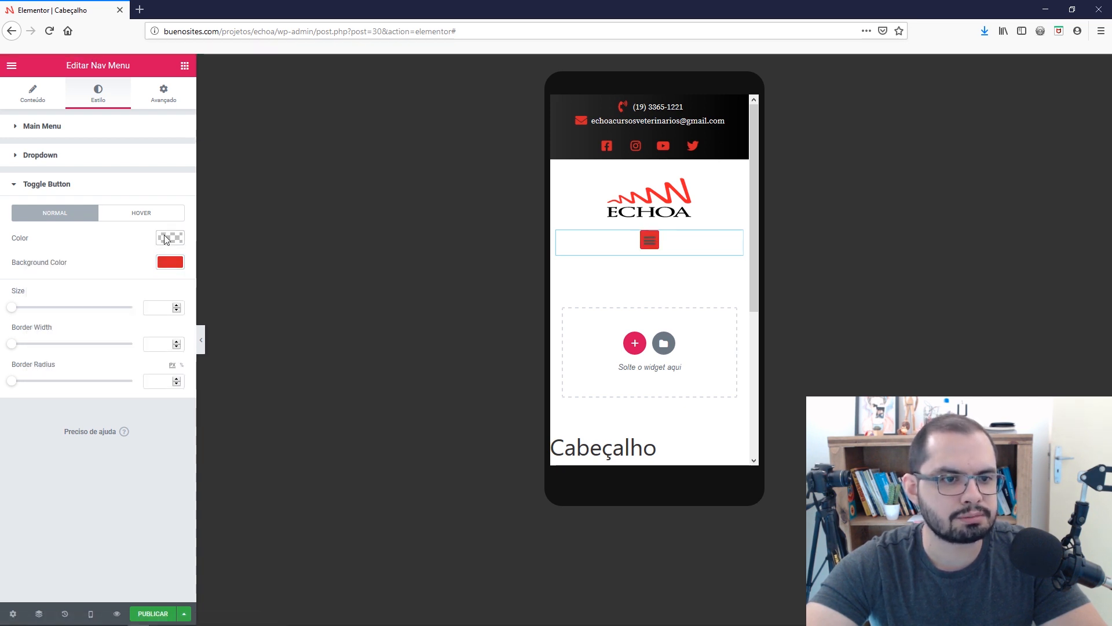
pyautogui.click(165, 236)
pyautogui.click(55, 377)
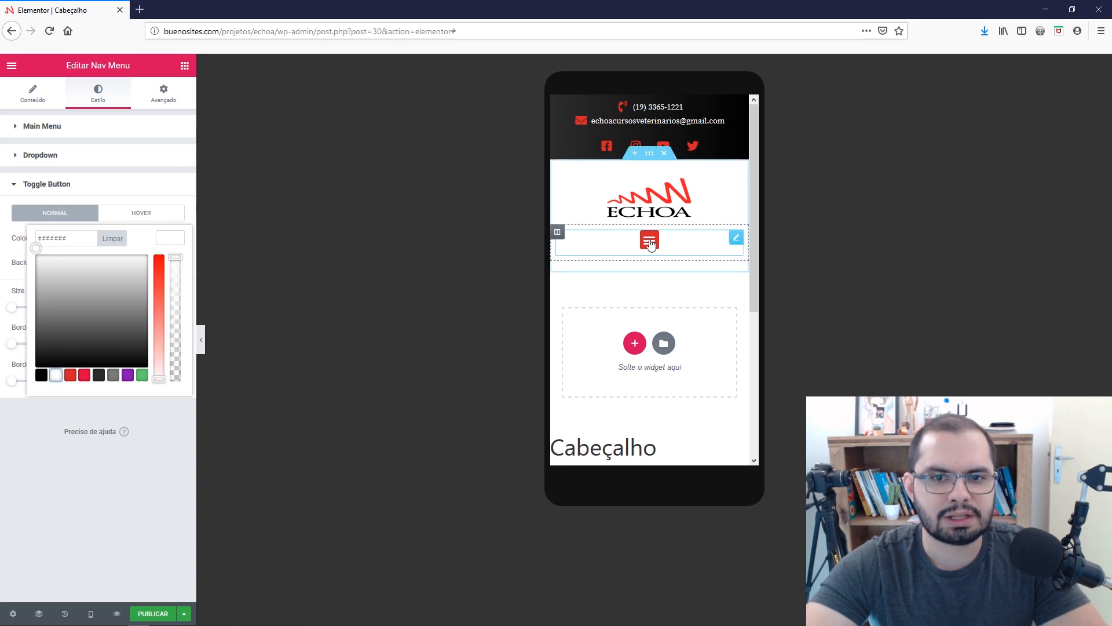
pyautogui.click(172, 238)
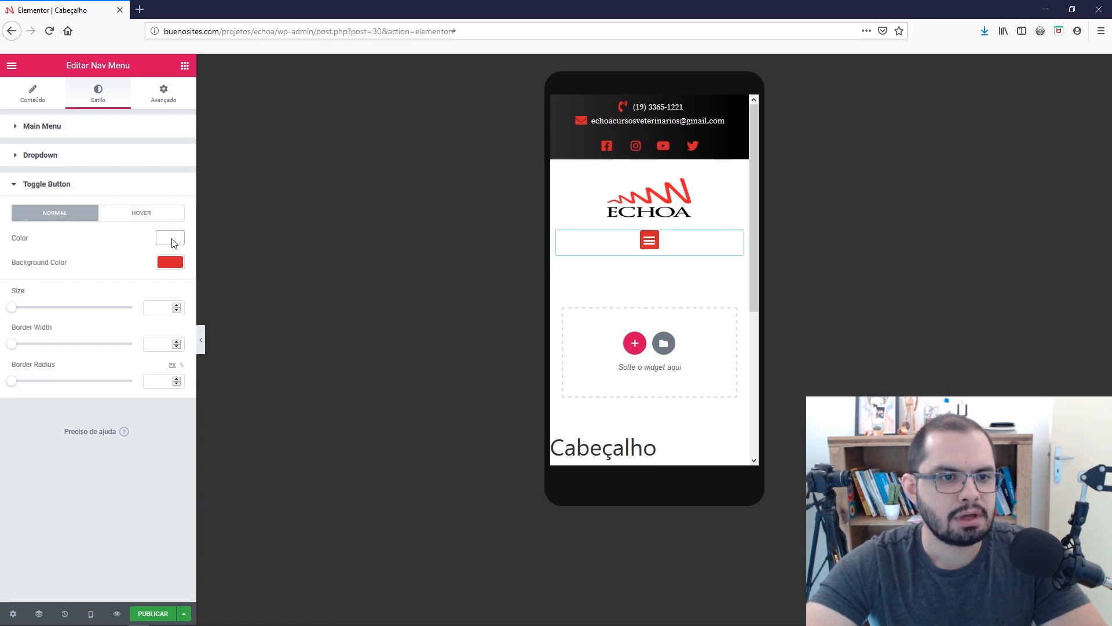
# Set the toggle button's icon color to gray #7a7a7a and its background color to white #ffffff.
pyautogui.click(172, 243)
pyautogui.click(113, 375)
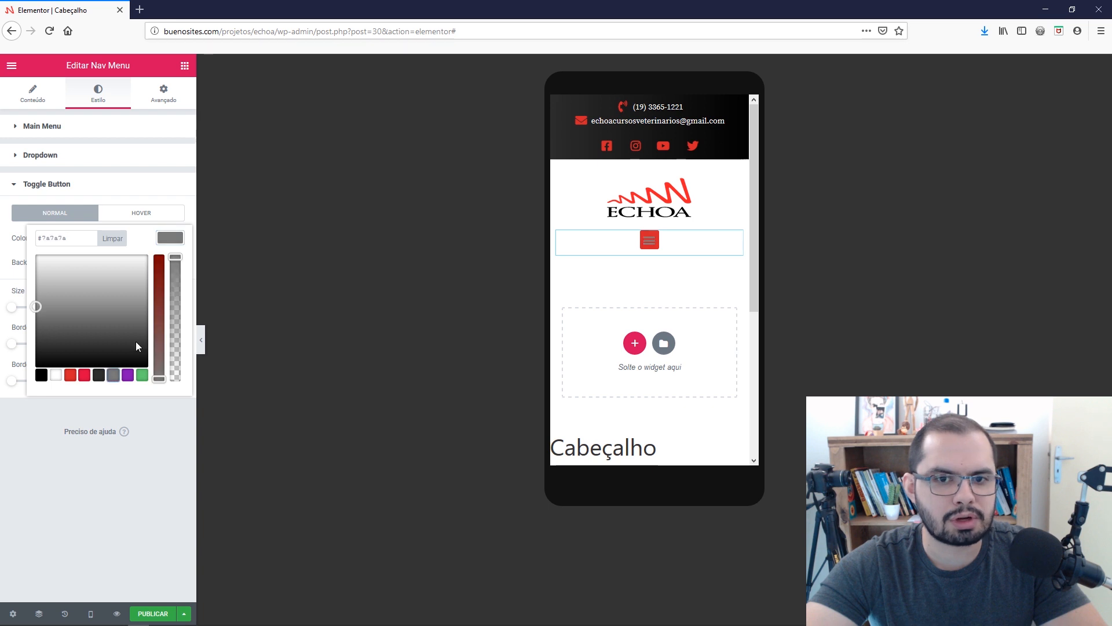
pyautogui.click(180, 237)
pyautogui.click(170, 261)
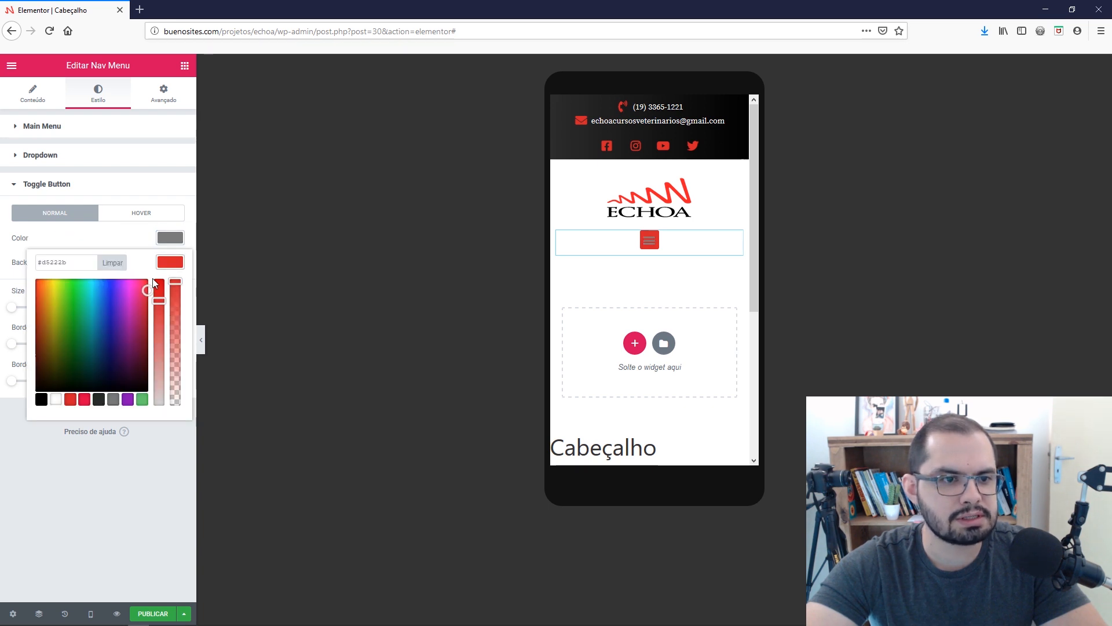
pyautogui.click(115, 266)
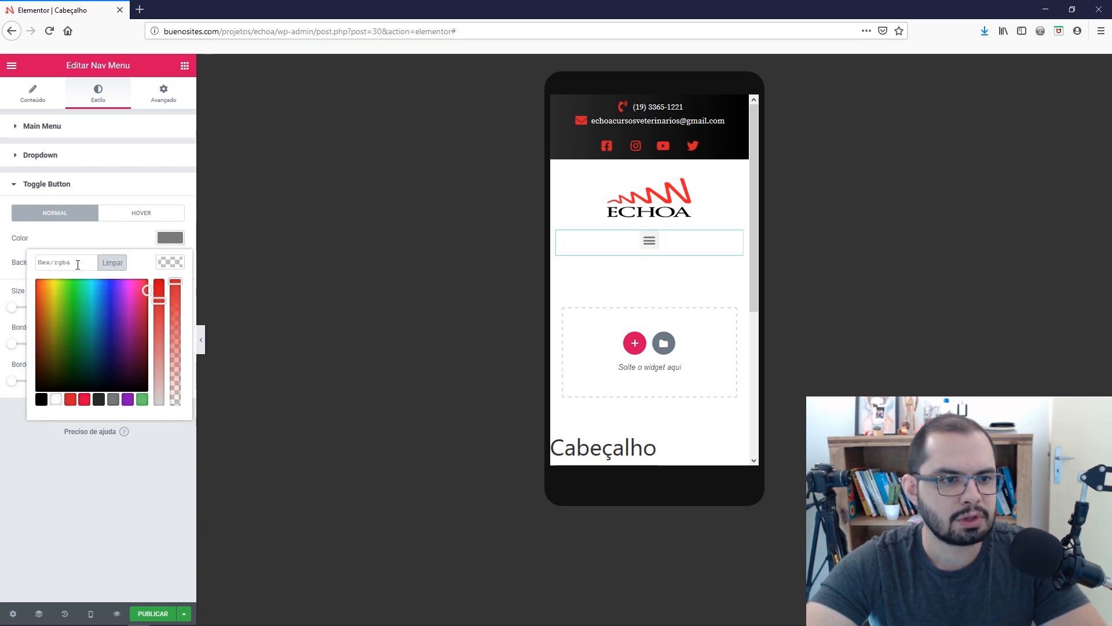
pyautogui.click(55, 400)
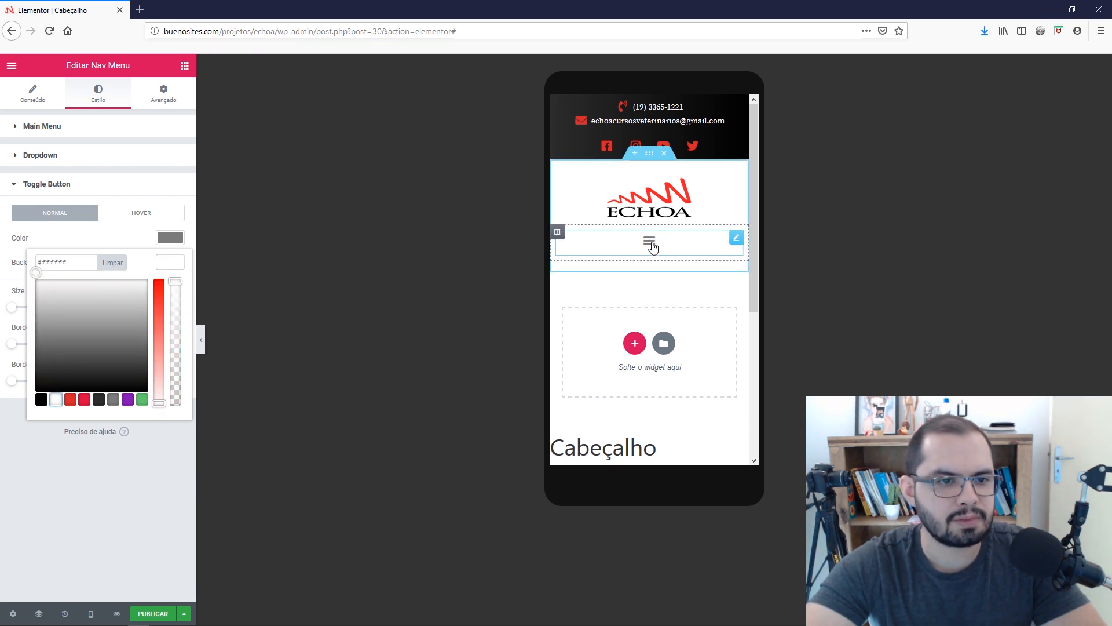
pyautogui.click(172, 267)
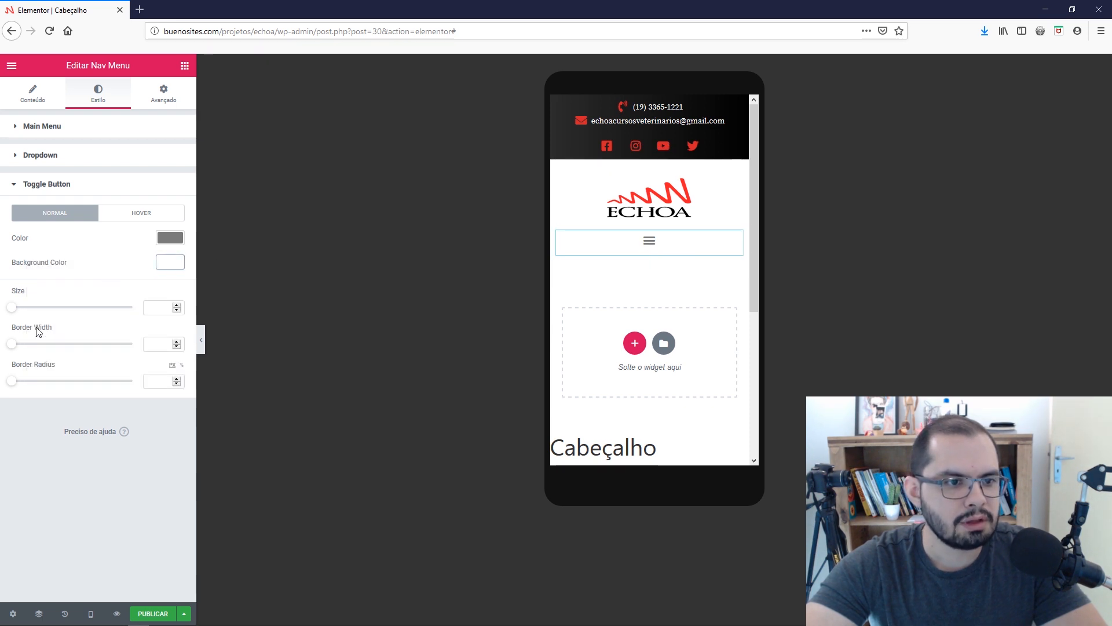
# Set the toggle button's border width to 0 after trying 1, and test expanding and collapsing the mobile menu.
pyautogui.click(177, 342)
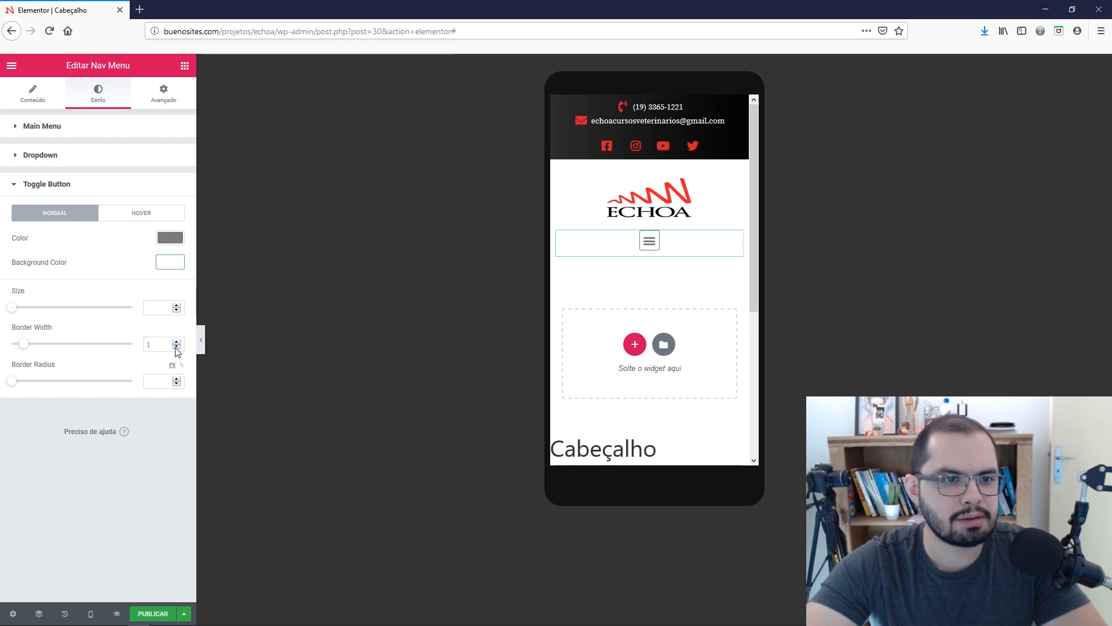
pyautogui.click(177, 347)
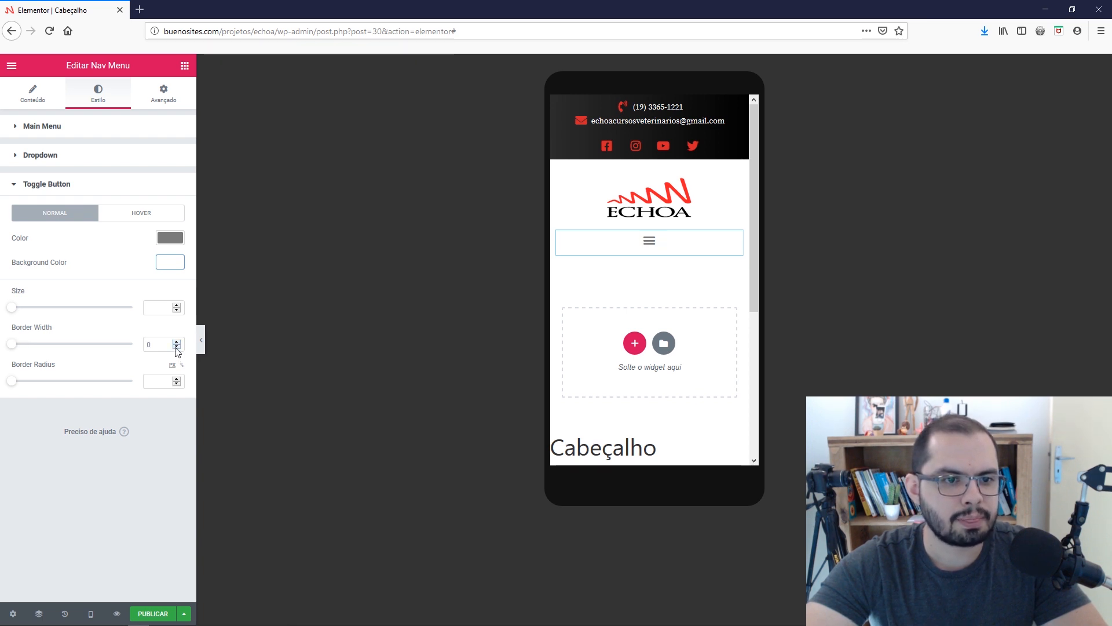
pyautogui.click(656, 241)
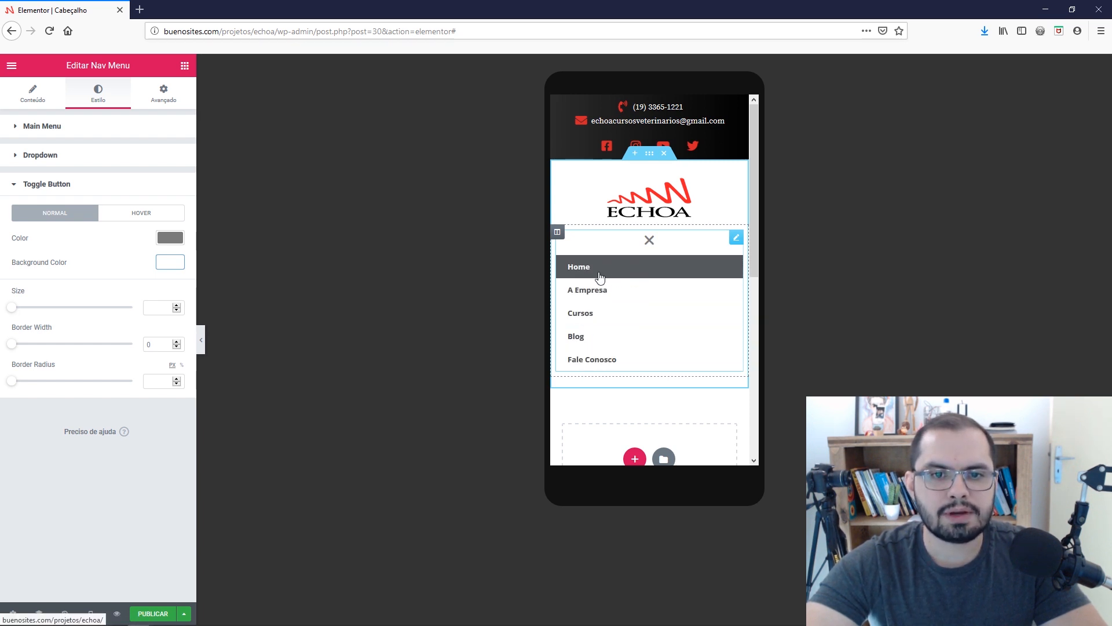
pyautogui.click(650, 241)
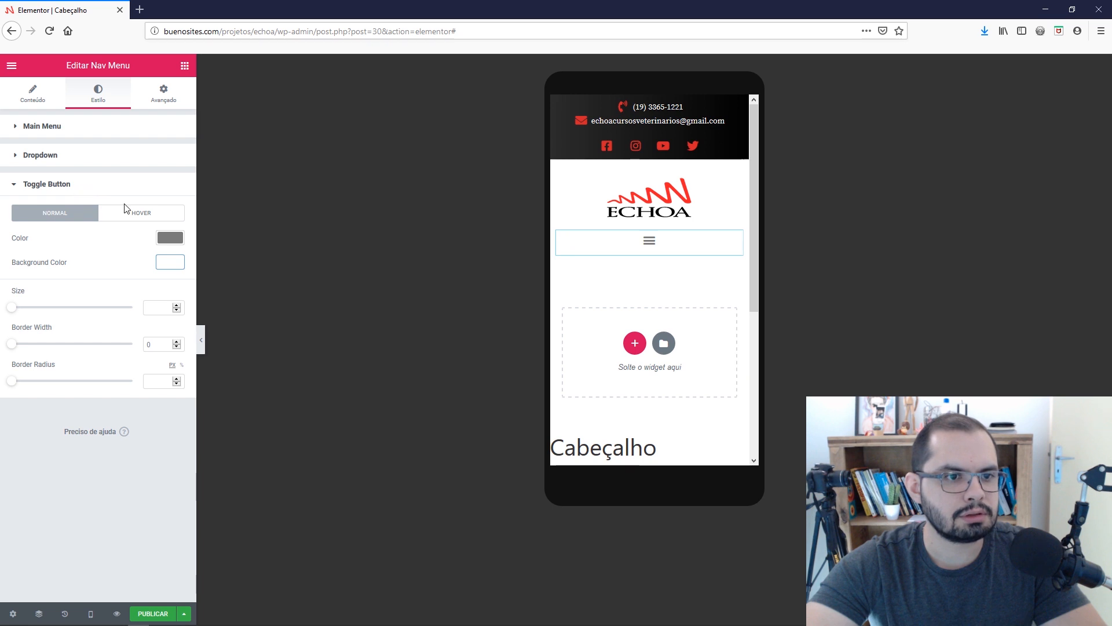
# Set the navigation dropdown's hover background color to red #d5222b and test it on the expanded mobile menu.
pyautogui.click(71, 185)
pyautogui.click(59, 160)
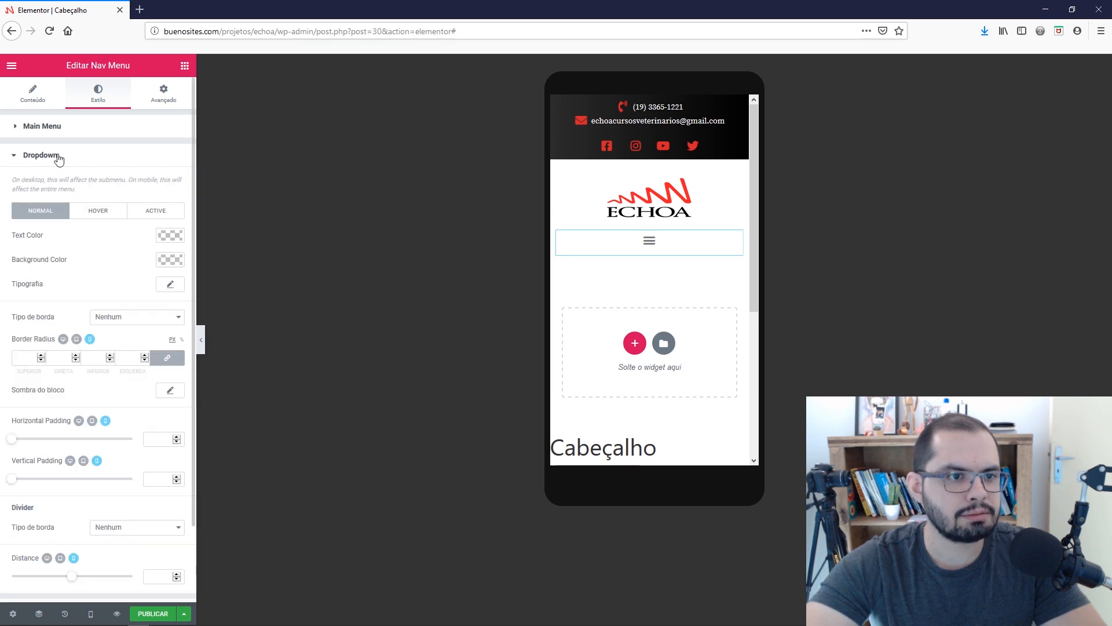
pyautogui.click(107, 216)
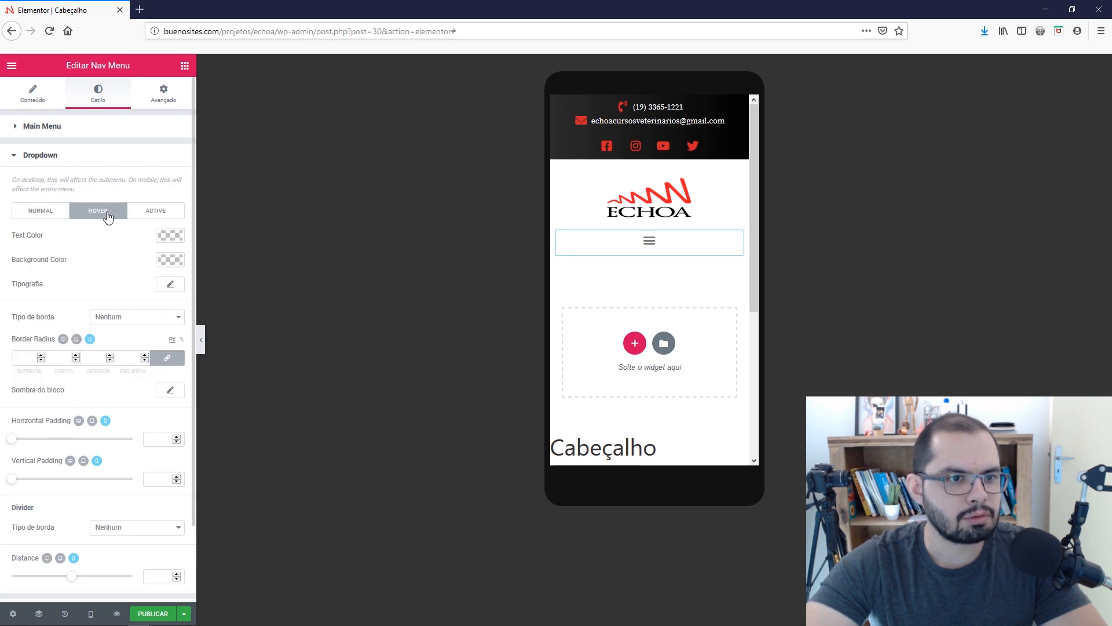
pyautogui.click(165, 261)
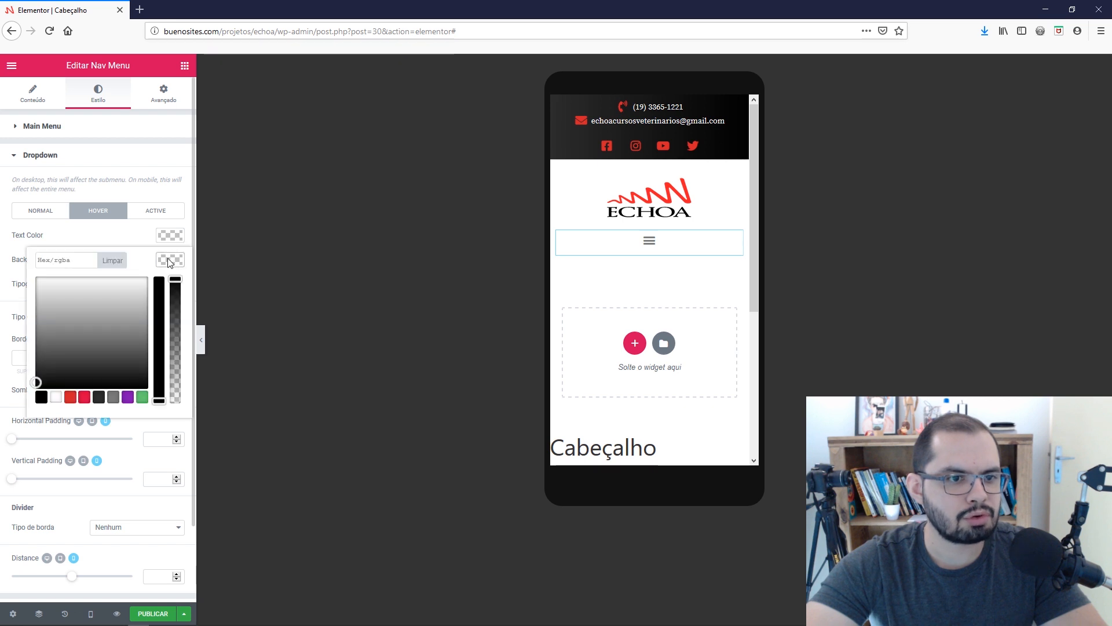
pyautogui.click(70, 397)
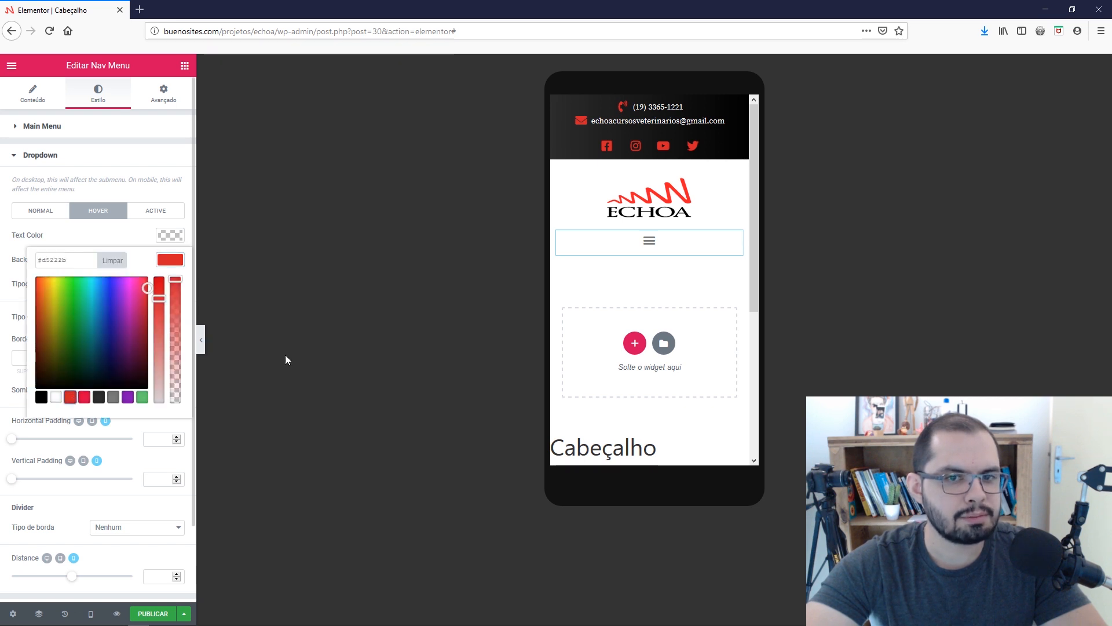
pyautogui.click(649, 241)
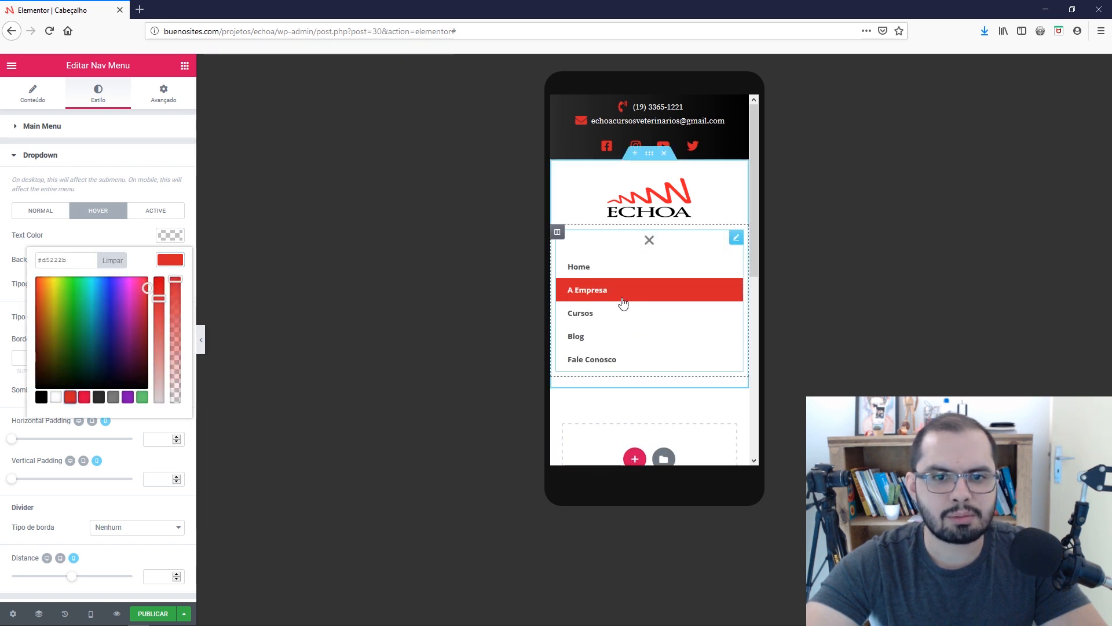
pyautogui.click(649, 242)
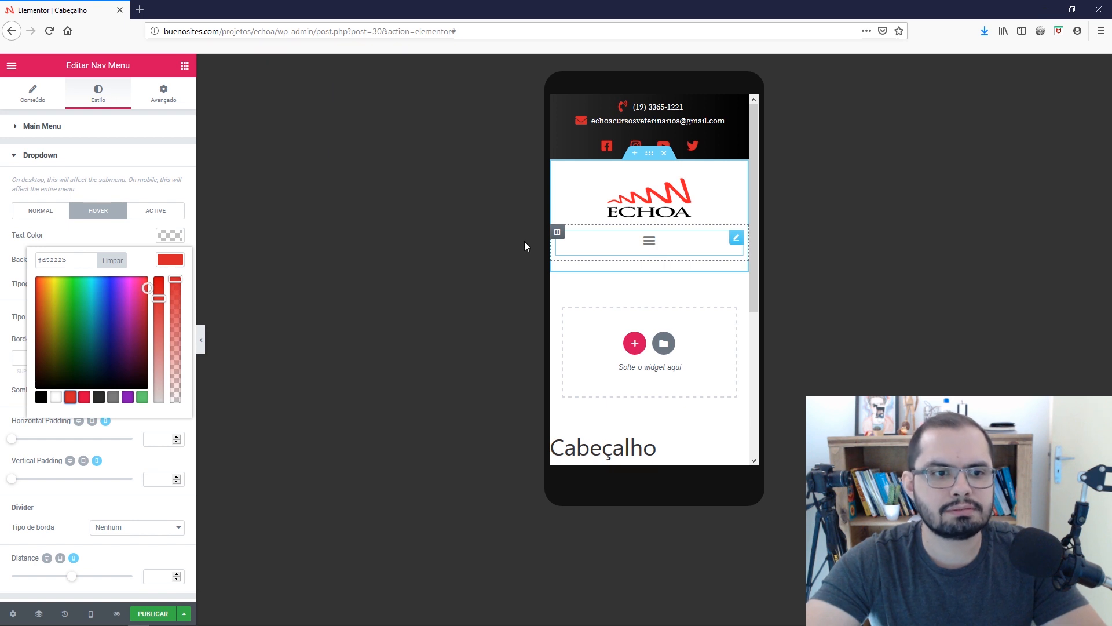
pyautogui.click(183, 259)
# Set the background color of the navigation dropdown's active item to red #d5222b.
pyautogui.click(163, 211)
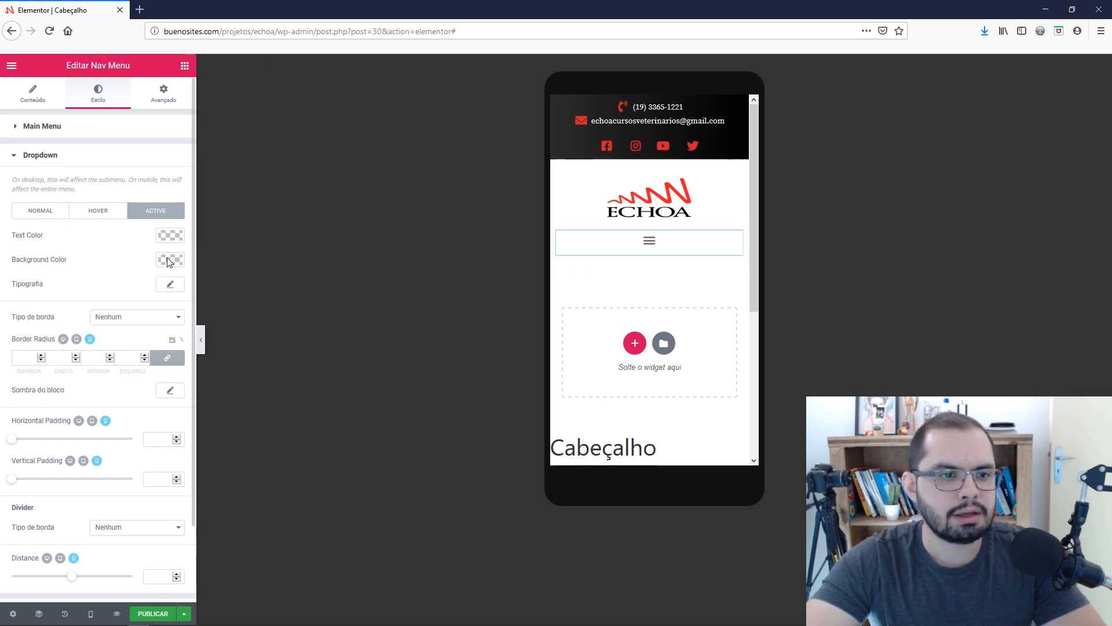
pyautogui.click(178, 264)
pyautogui.click(69, 398)
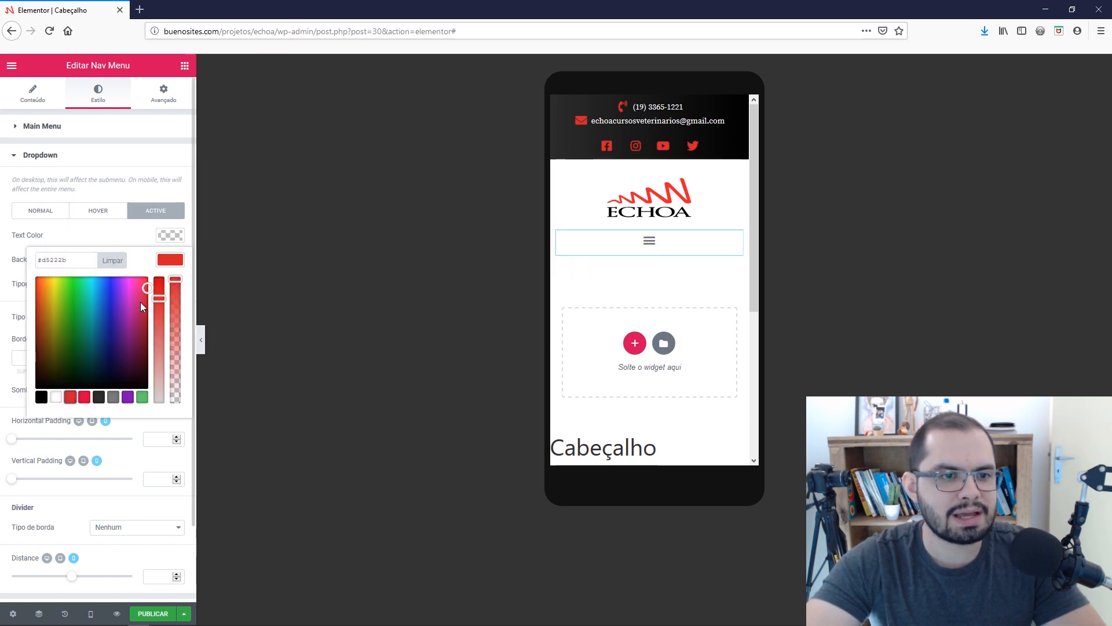
pyautogui.click(173, 258)
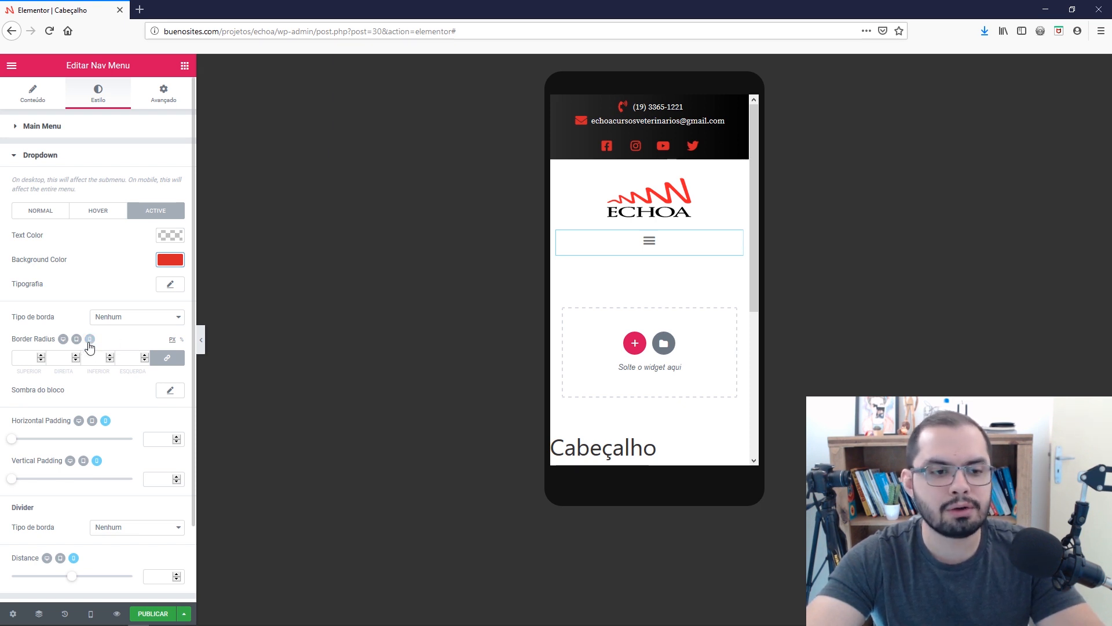
# Switch to the tablet preview and expand and collapse the navigation menu to examine its layout beside the logo.
pyautogui.click(91, 615)
pyautogui.click(66, 568)
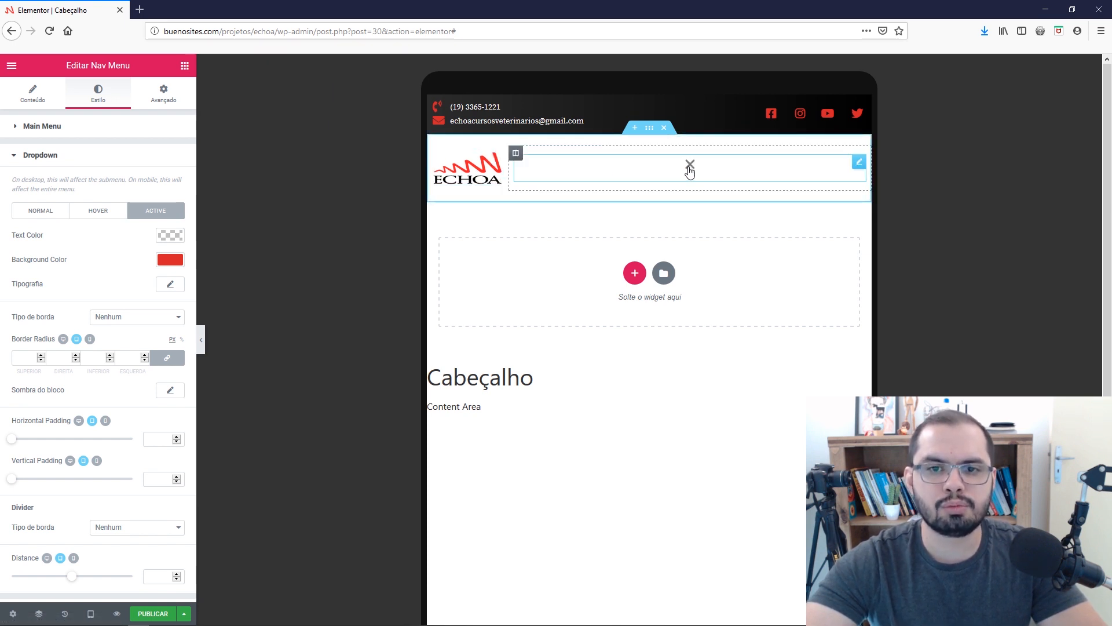
pyautogui.click(690, 168)
pyautogui.click(685, 162)
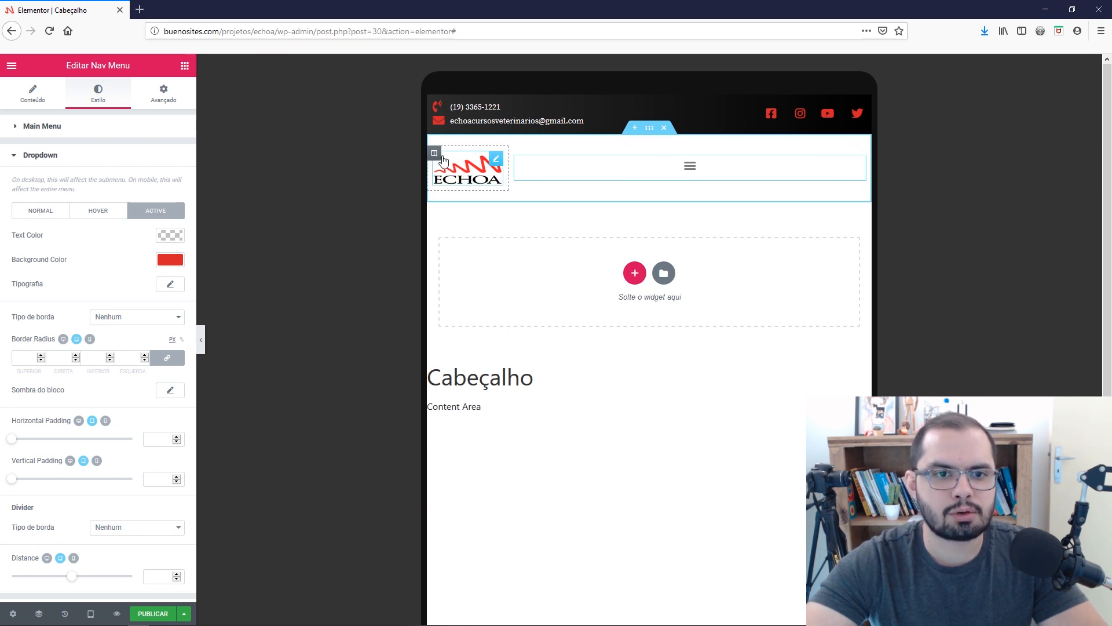
pyautogui.rightClick(515, 154)
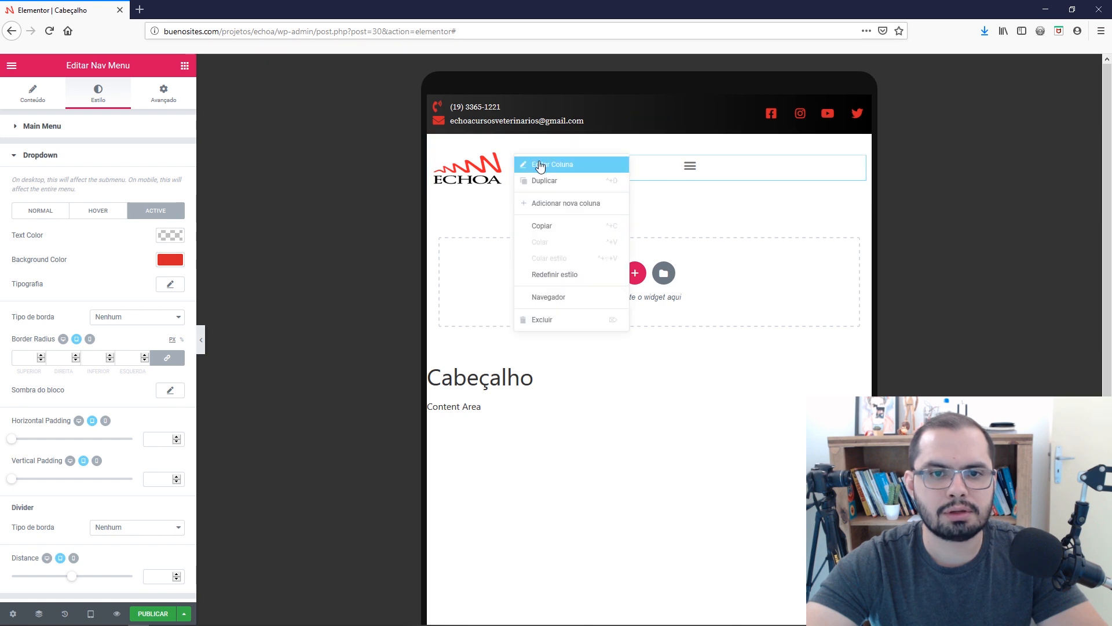
pyautogui.click(541, 165)
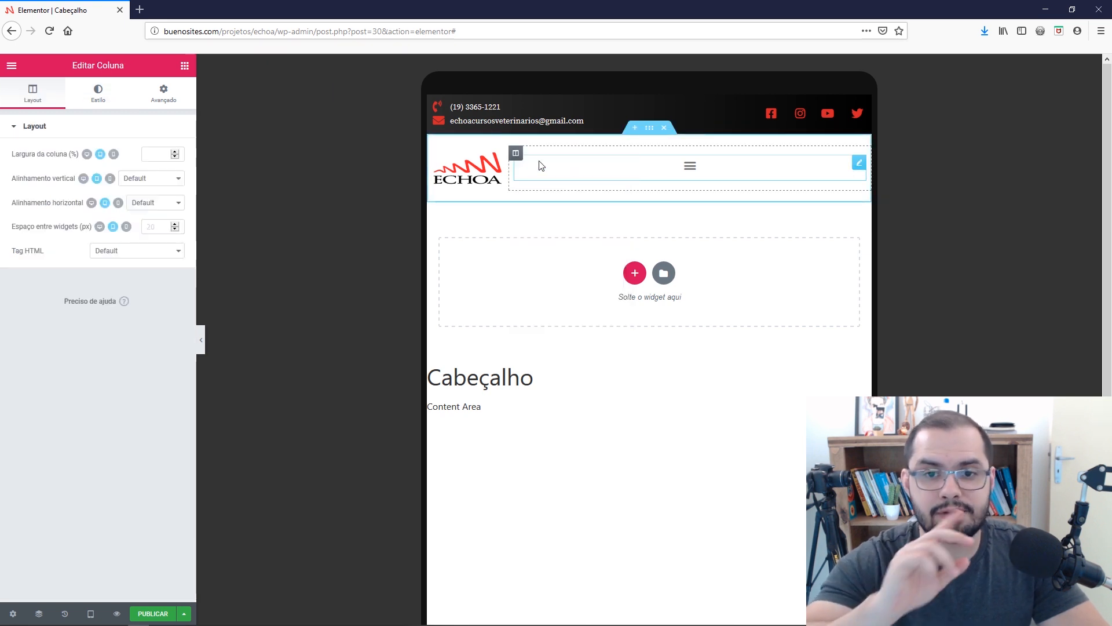
pyautogui.click(689, 167)
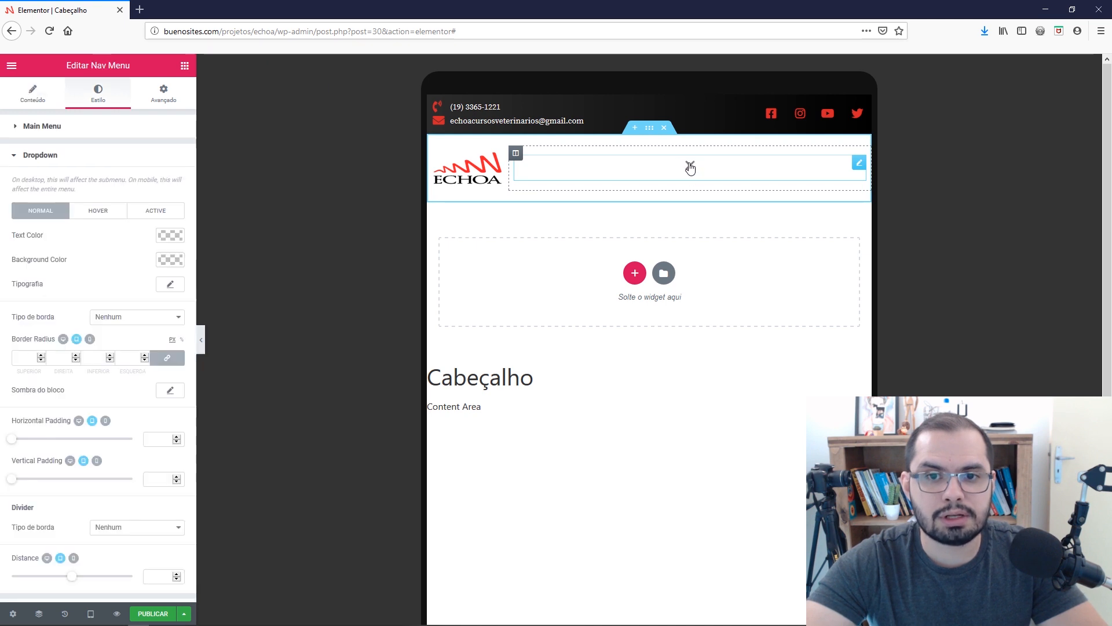
pyautogui.click(690, 167)
pyautogui.click(689, 167)
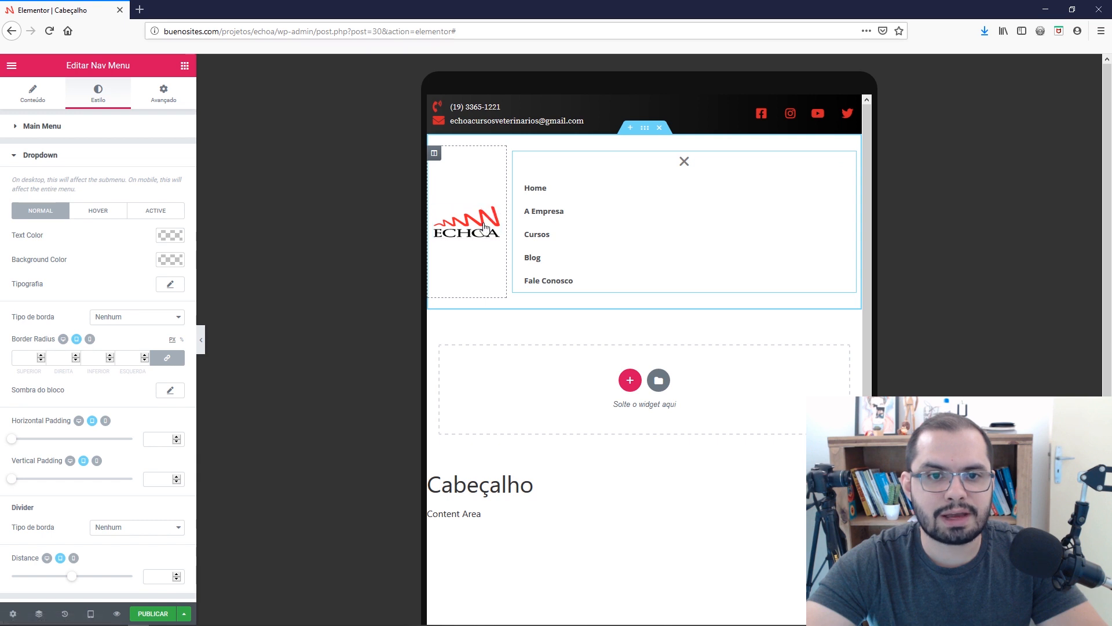
pyautogui.click(684, 162)
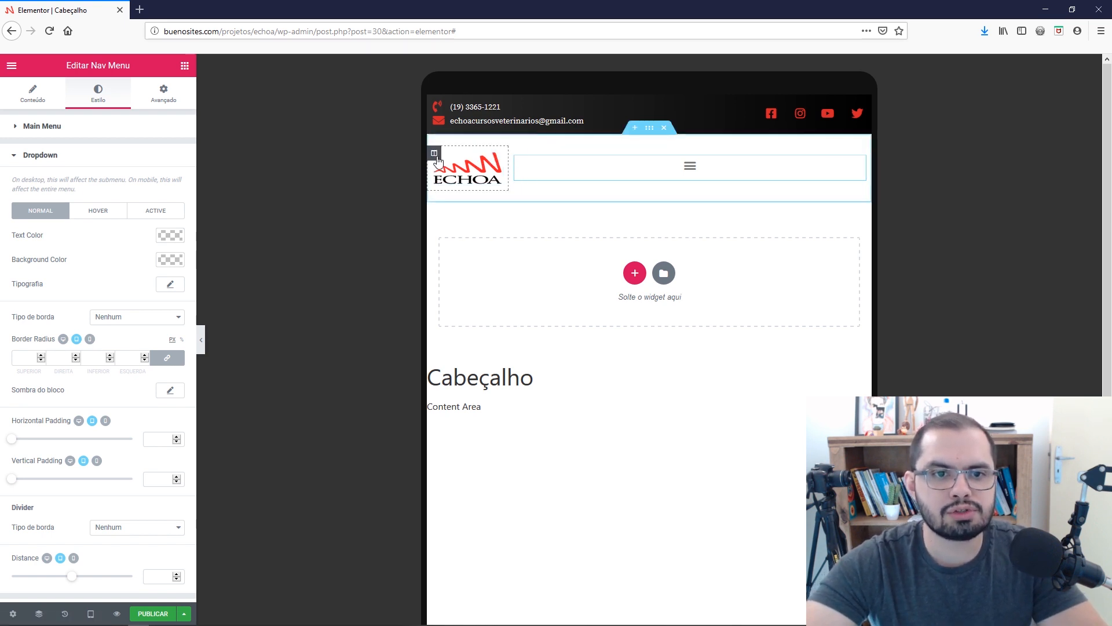
# Set the logo column's width to 100% for the tablet layout.
pyautogui.rightClick(439, 162)
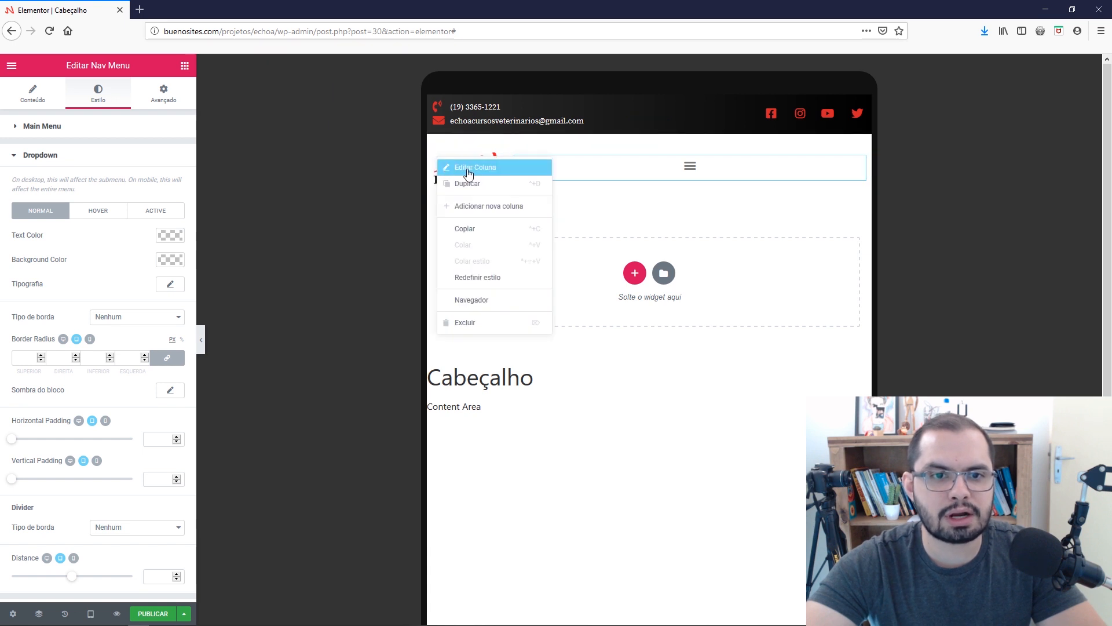
pyautogui.click(468, 168)
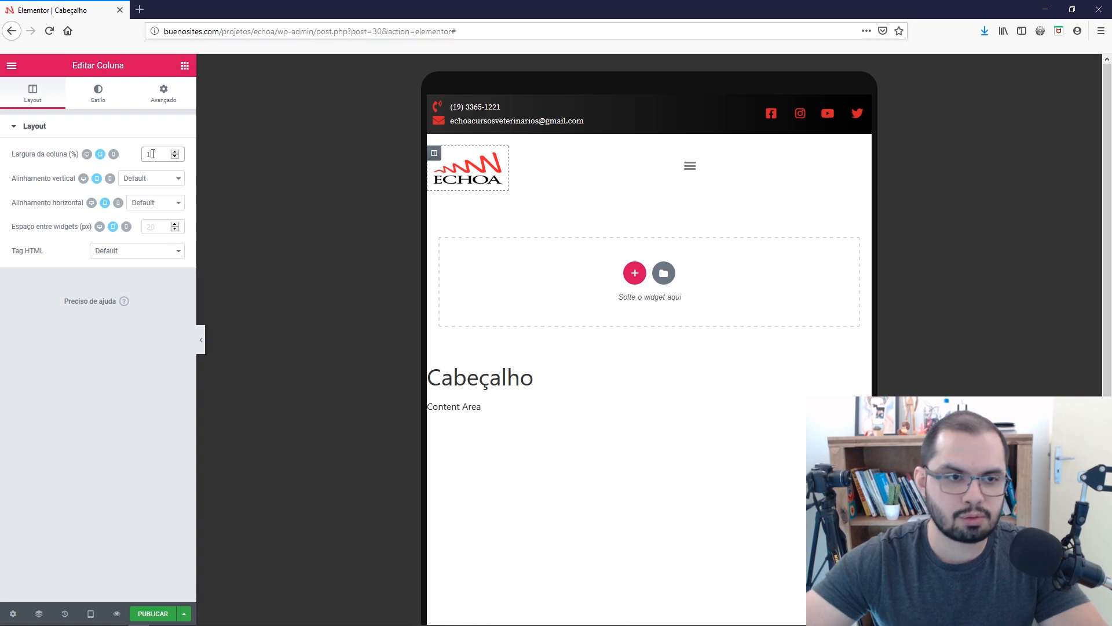
pyautogui.write('100')
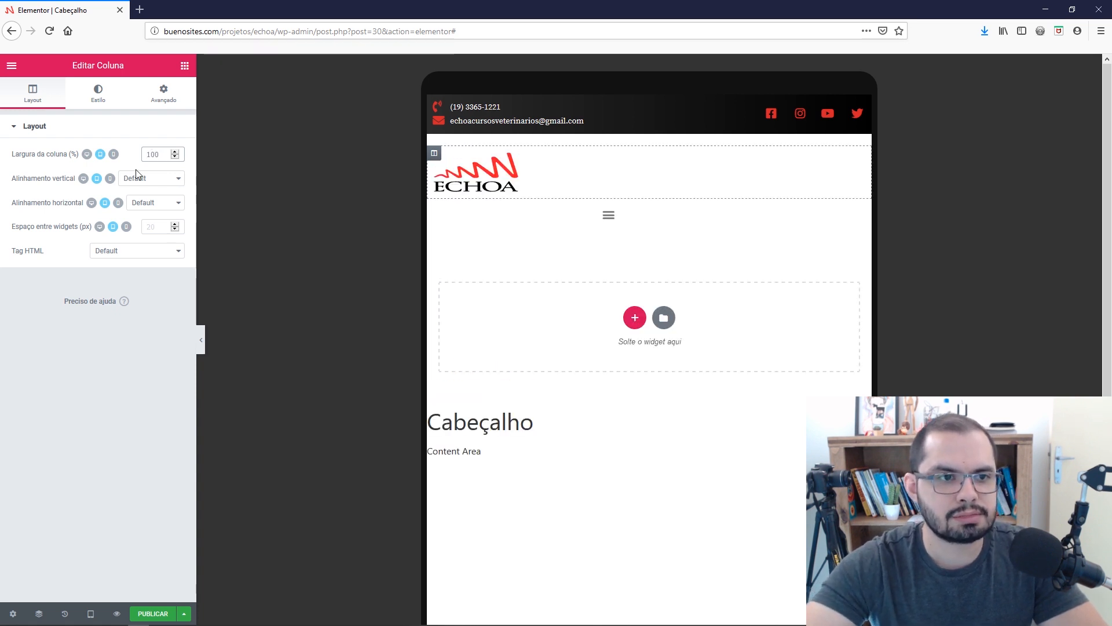
pyautogui.moveTo(551, 168)
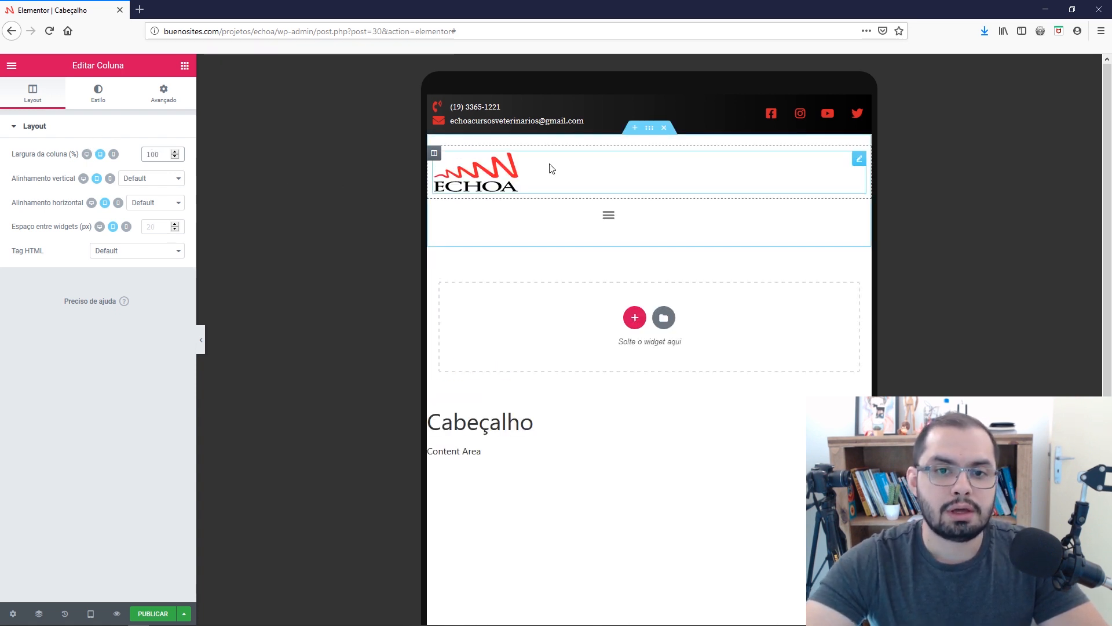
# Center the site logo within its column for the tablet layout.
pyautogui.rightClick(649, 133)
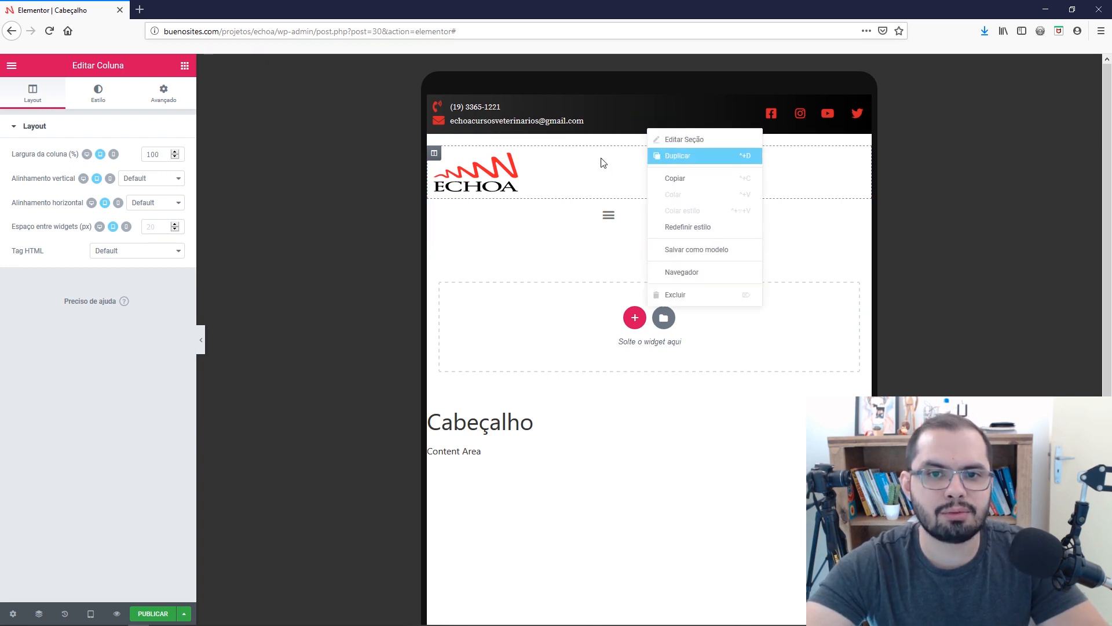
pyautogui.rightClick(434, 154)
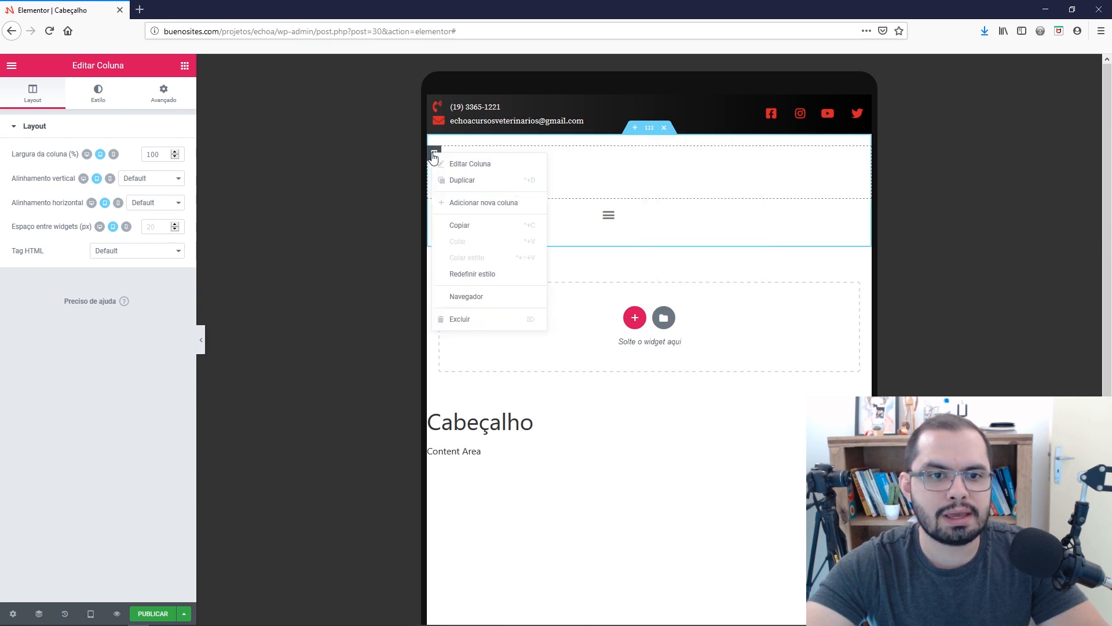
pyautogui.click(462, 167)
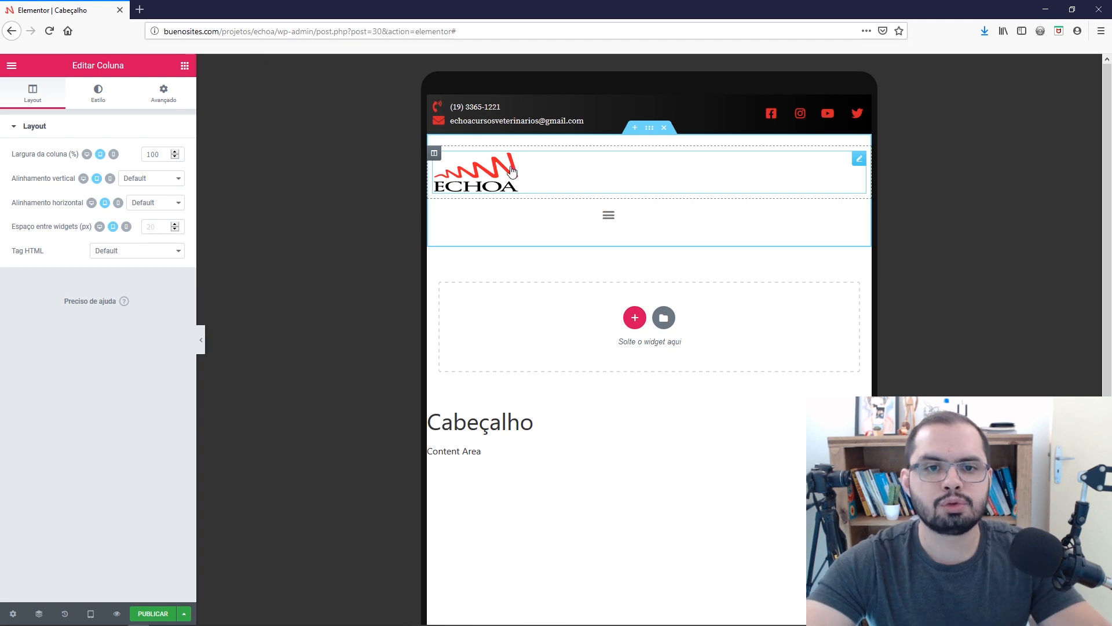
pyautogui.click(491, 173)
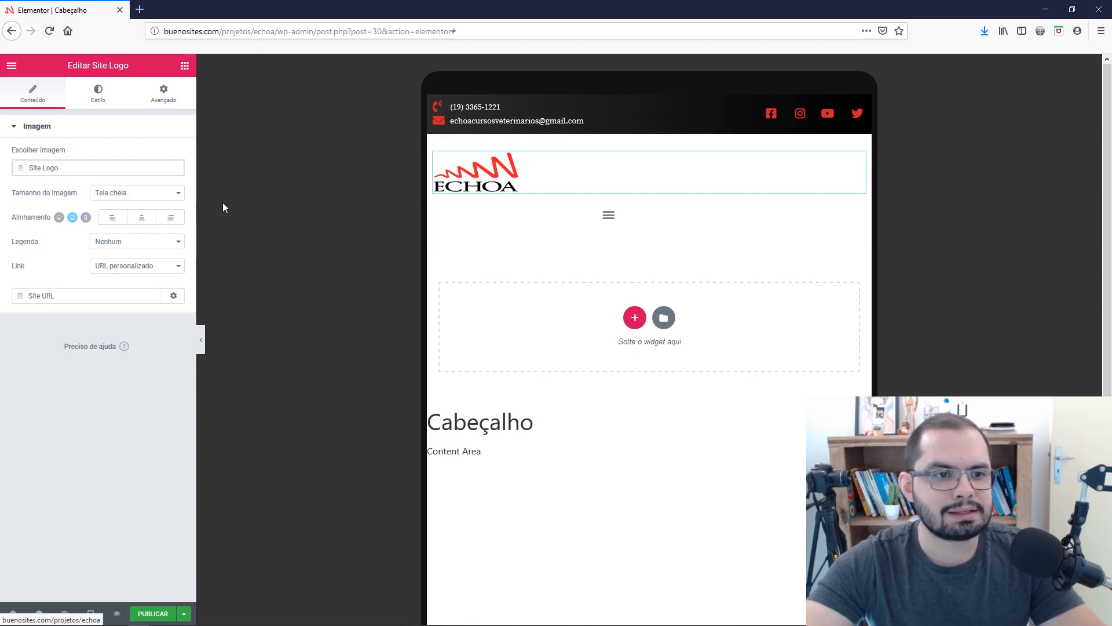
pyautogui.click(150, 221)
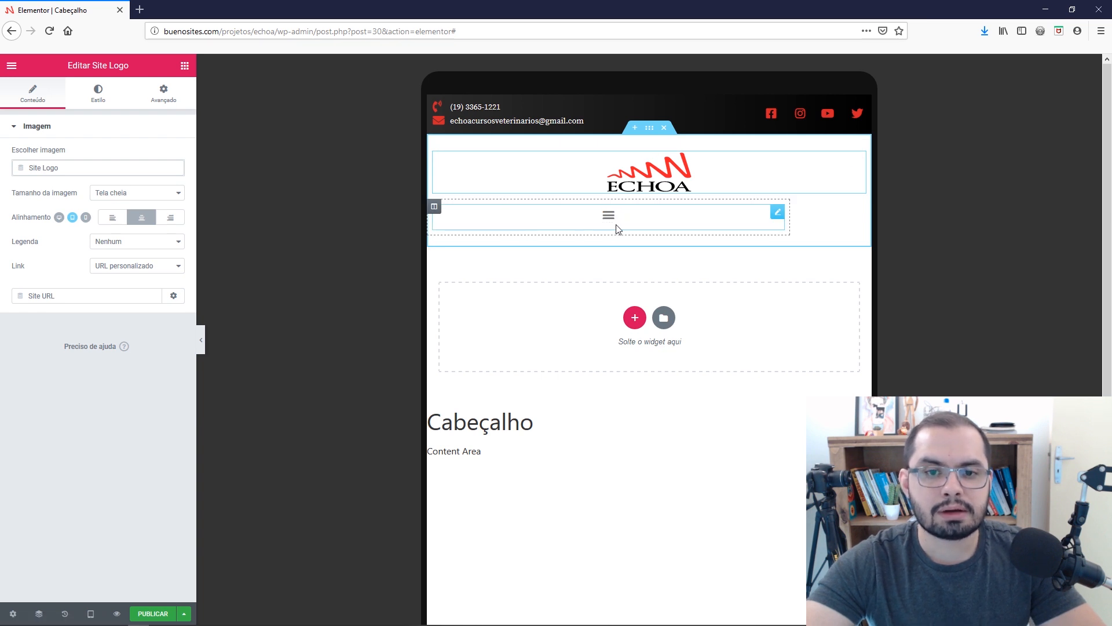
# Set the width of the column holding the navigation menu to 100% for the tablet layout.
pyautogui.rightClick(435, 208)
pyautogui.click(464, 218)
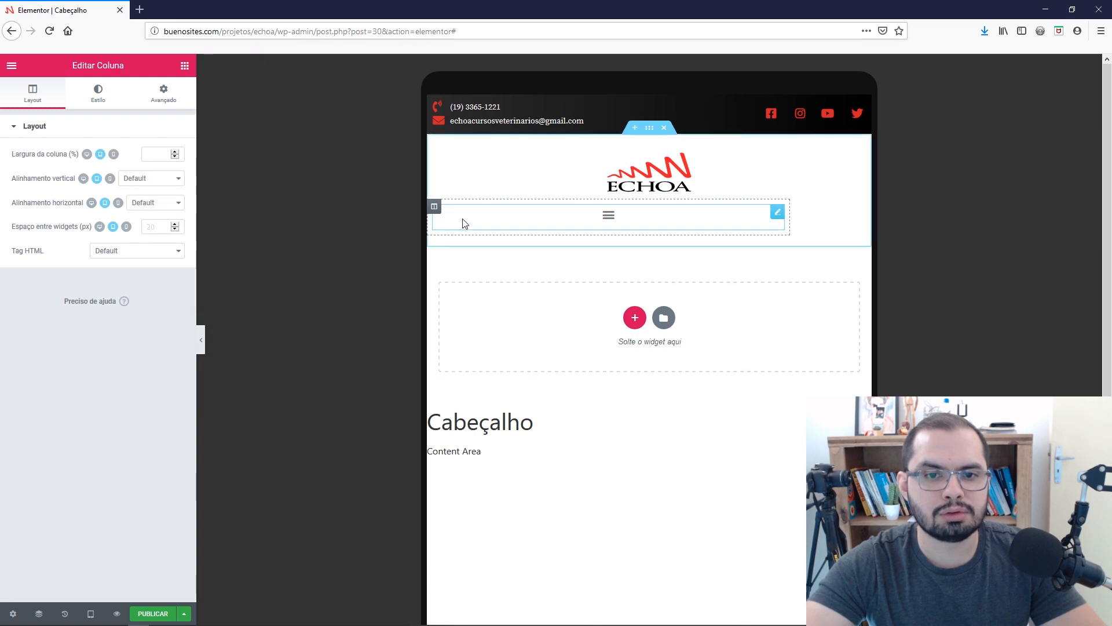
pyautogui.click(161, 155)
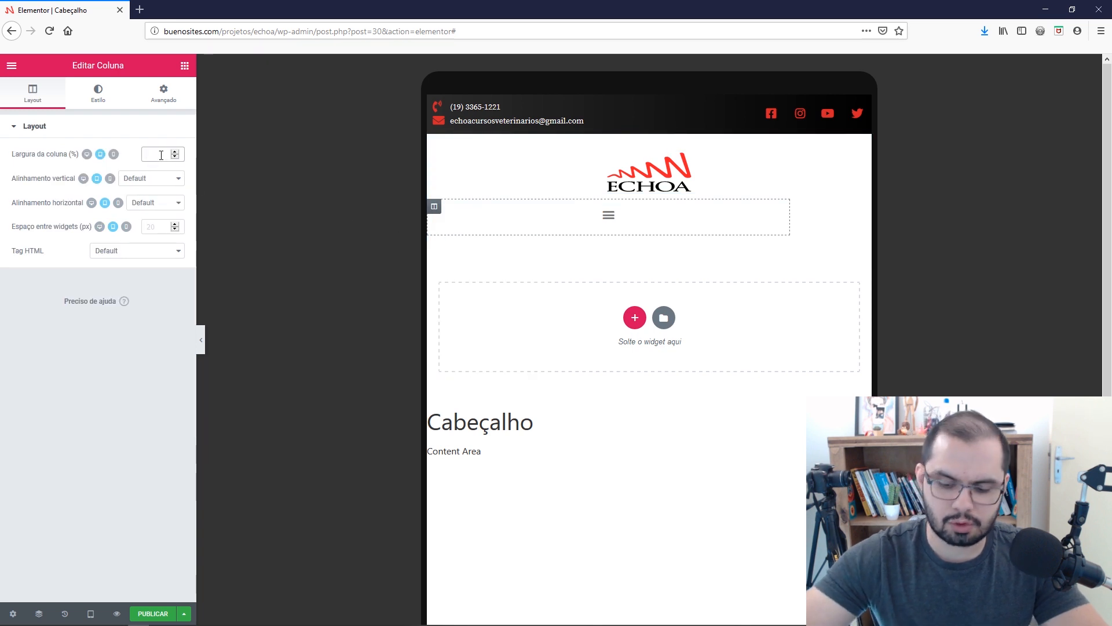
pyautogui.write('100')
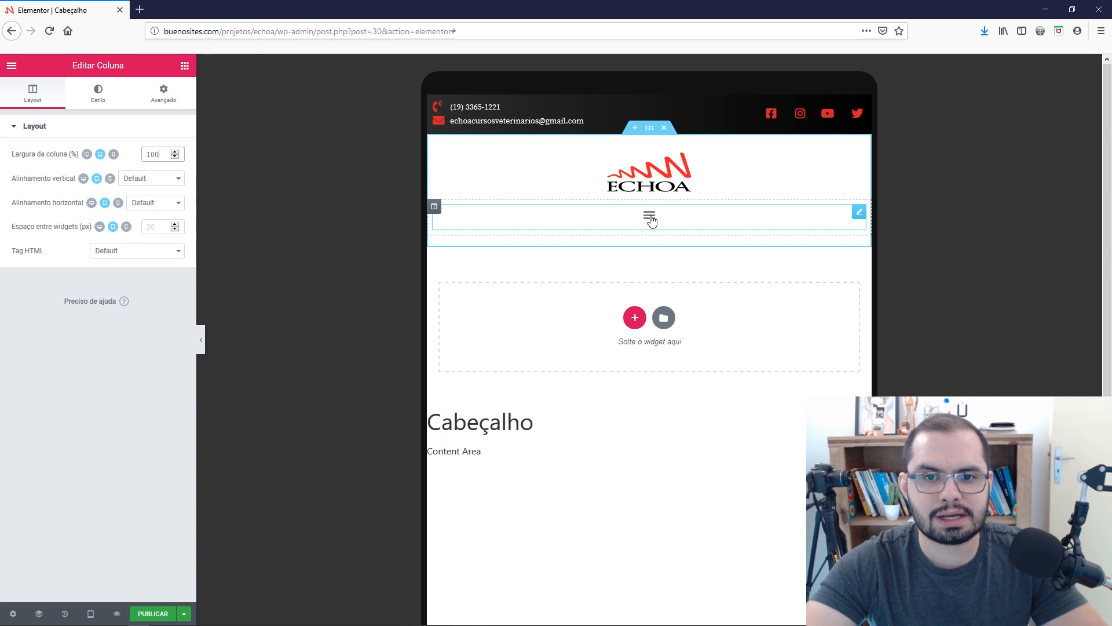
# Expand and collapse the tablet navigation menu to check its dropdown items, and return to the desktop preview.
pyautogui.click(649, 218)
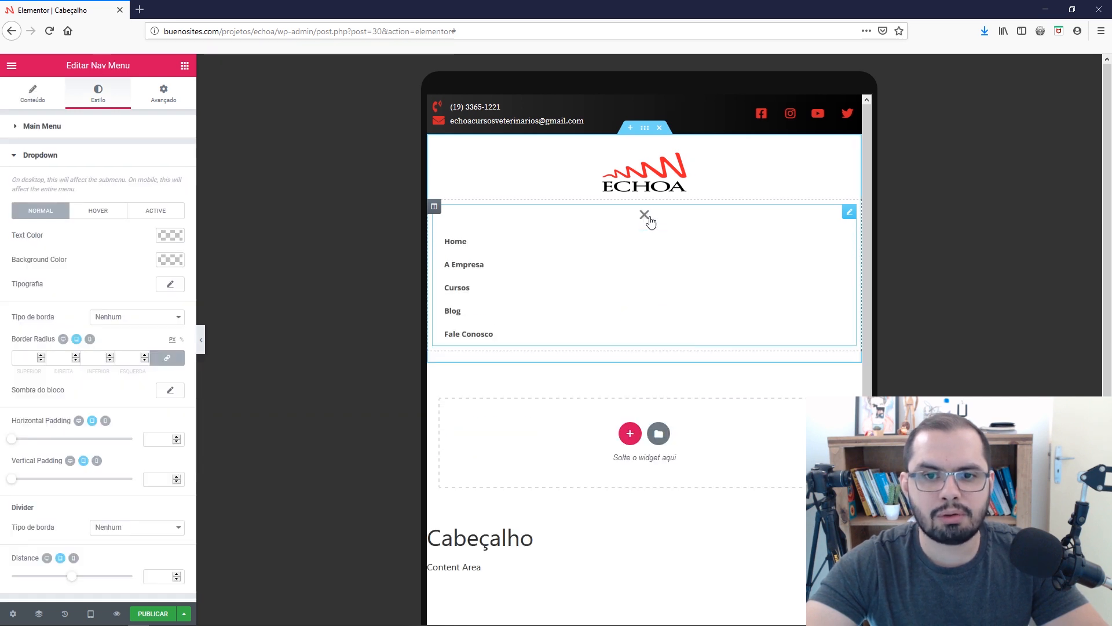
pyautogui.click(649, 218)
pyautogui.click(650, 218)
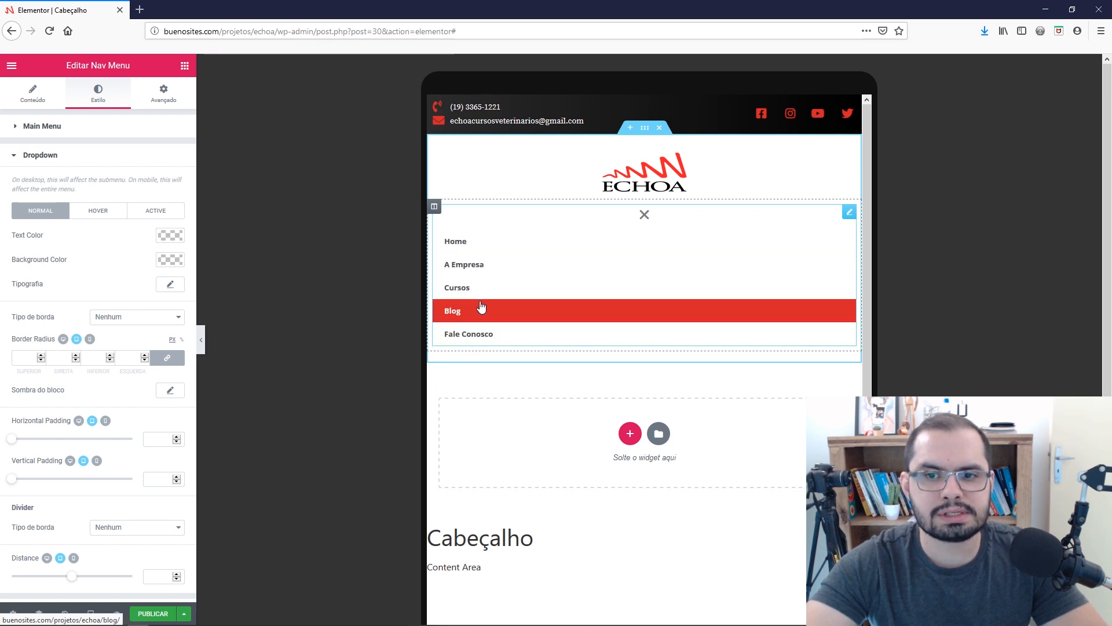
pyautogui.click(643, 216)
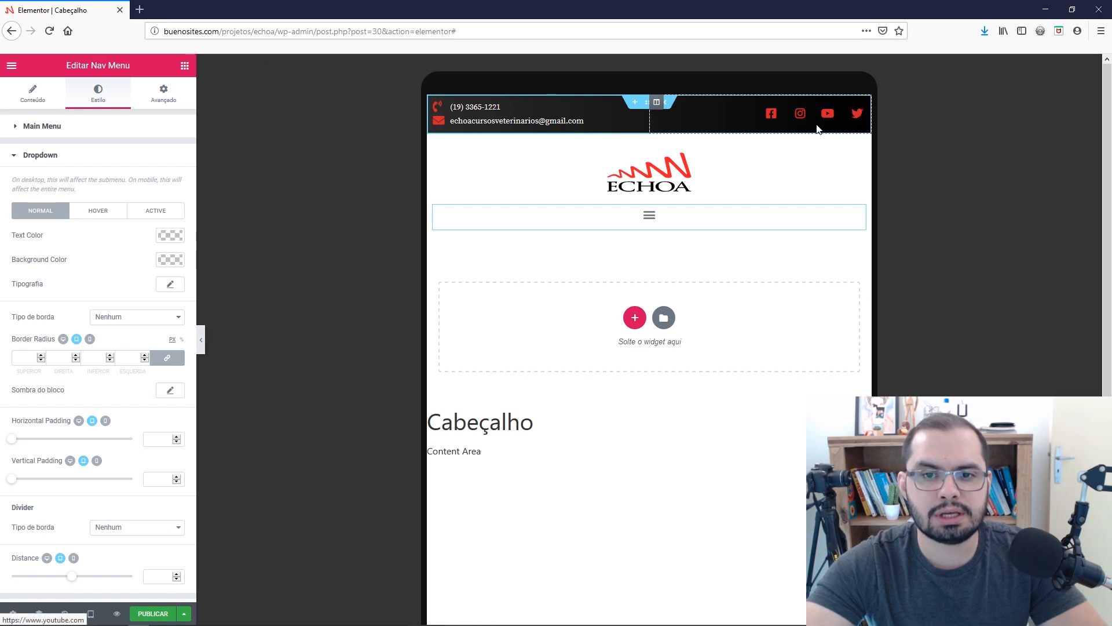
pyautogui.click(90, 614)
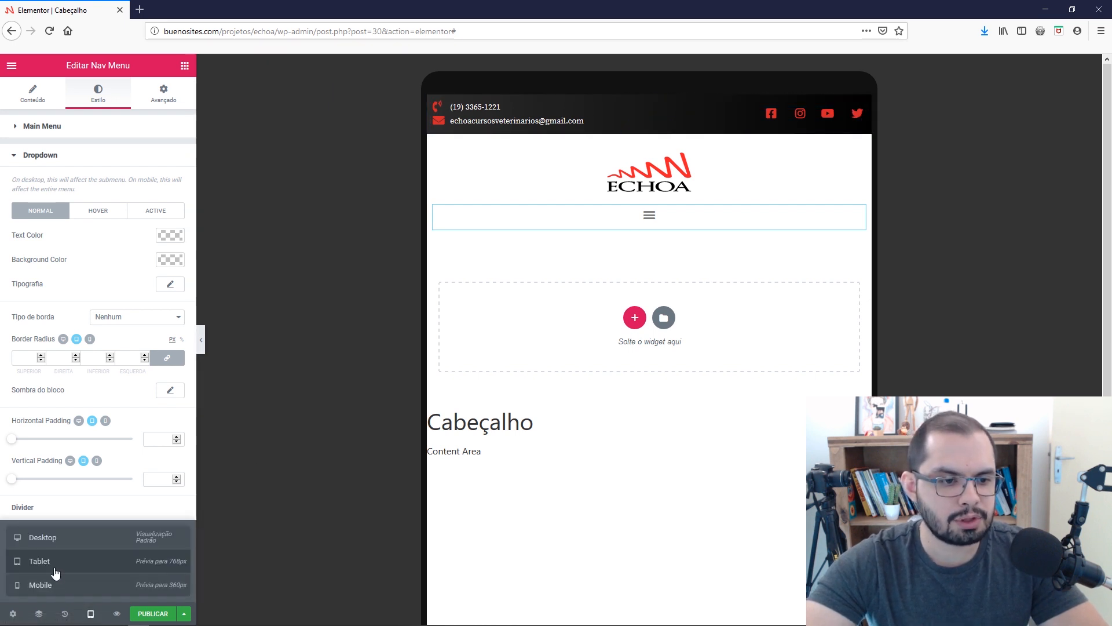
pyautogui.click(45, 538)
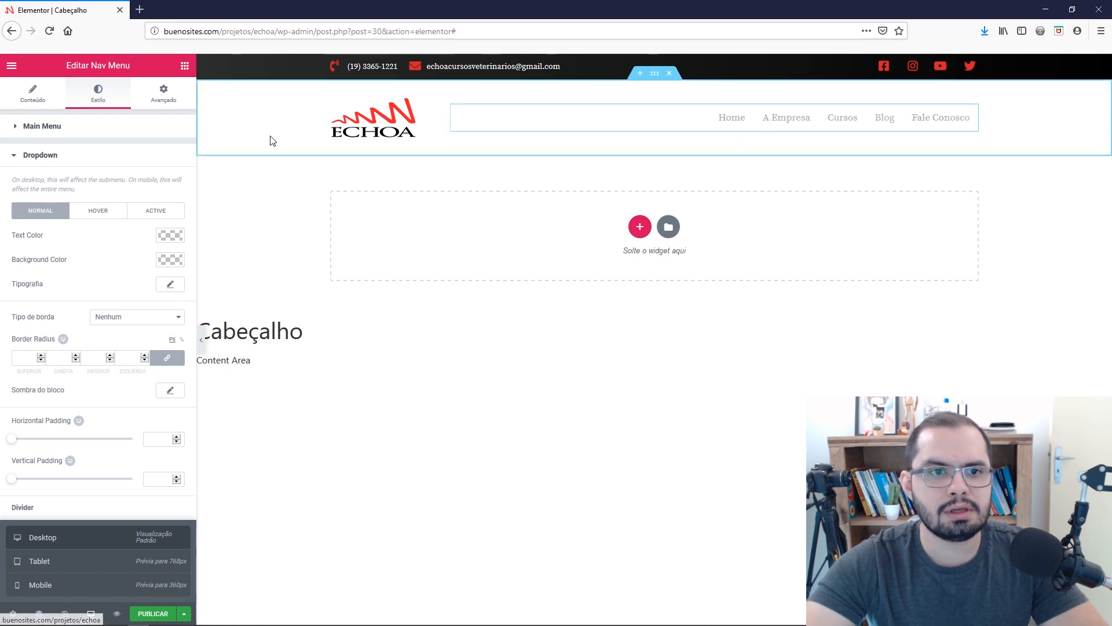
# Publish the header template with a display condition that includes the entire site.
pyautogui.click(148, 616)
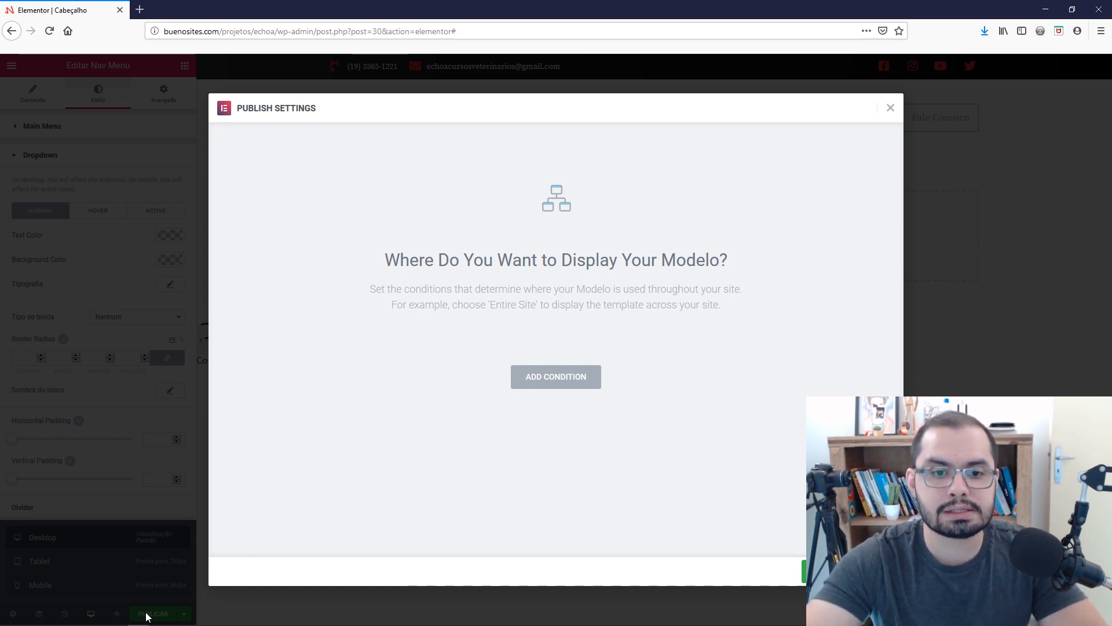
pyautogui.click(560, 381)
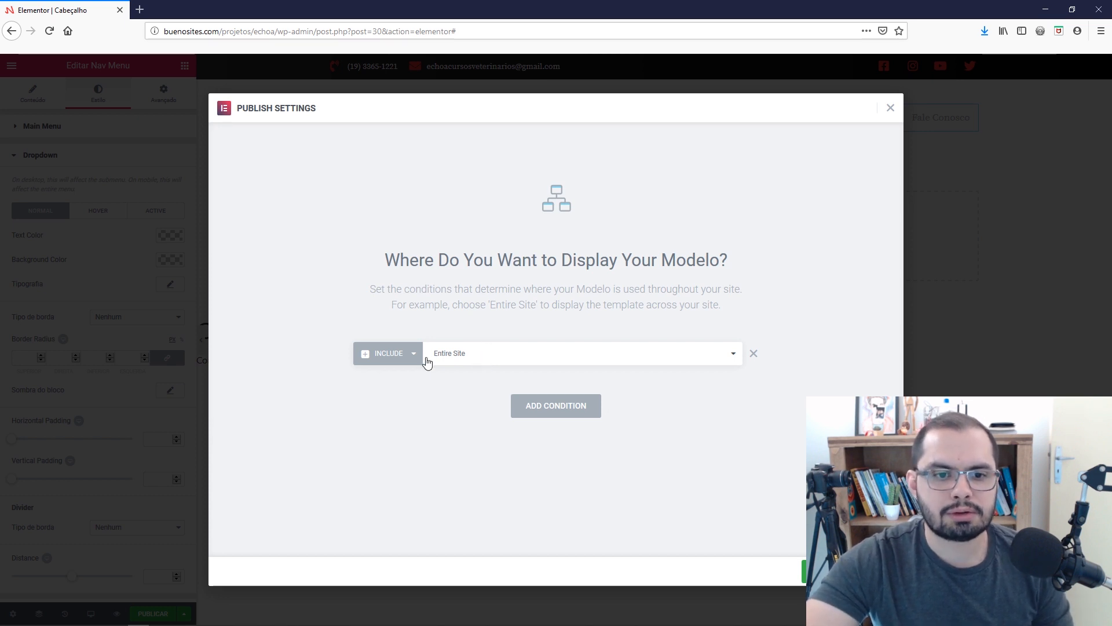
pyautogui.click(389, 356)
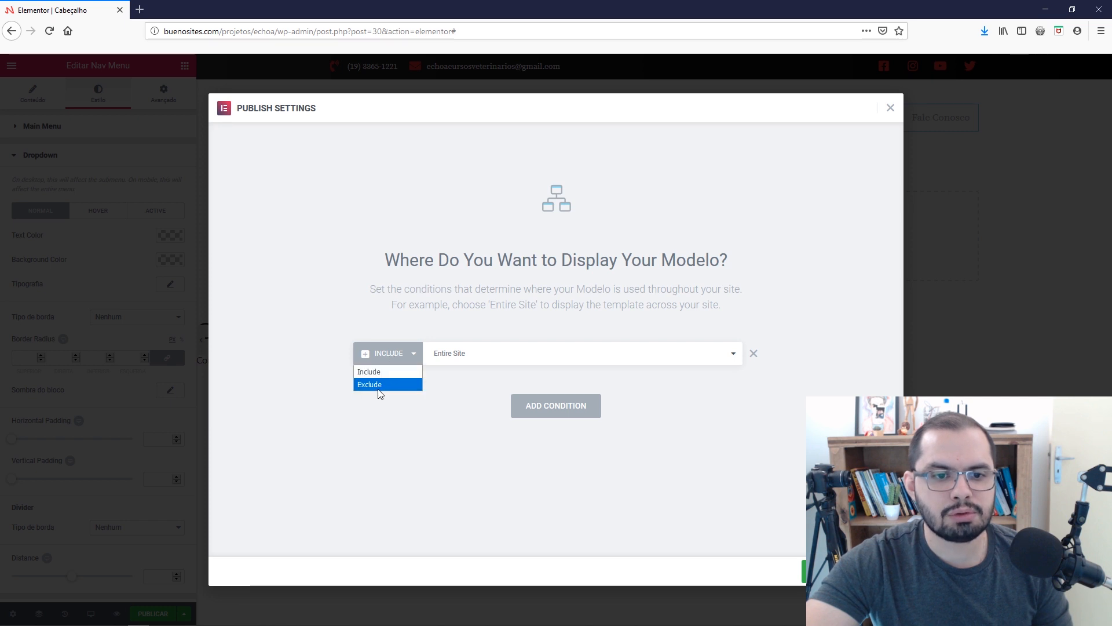
pyautogui.click(385, 372)
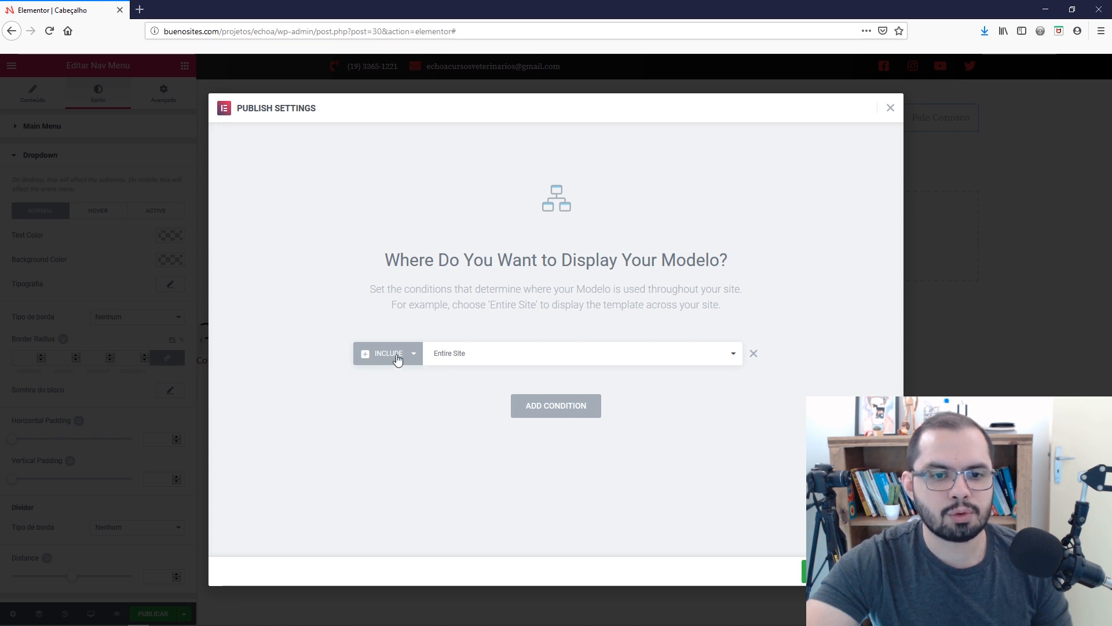
pyautogui.click(446, 359)
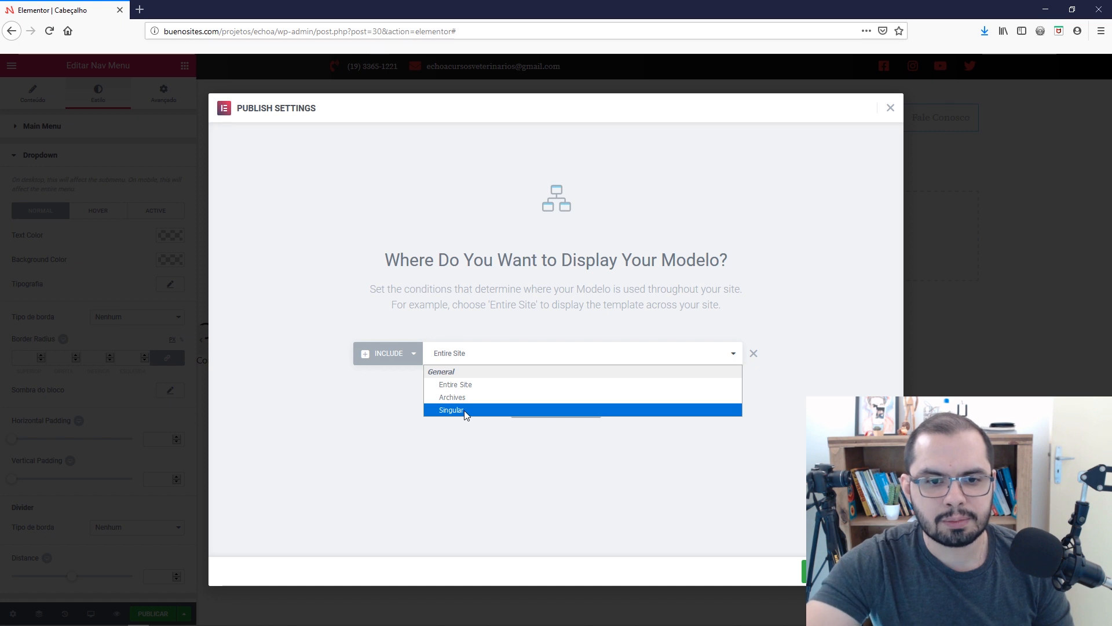
pyautogui.click(465, 384)
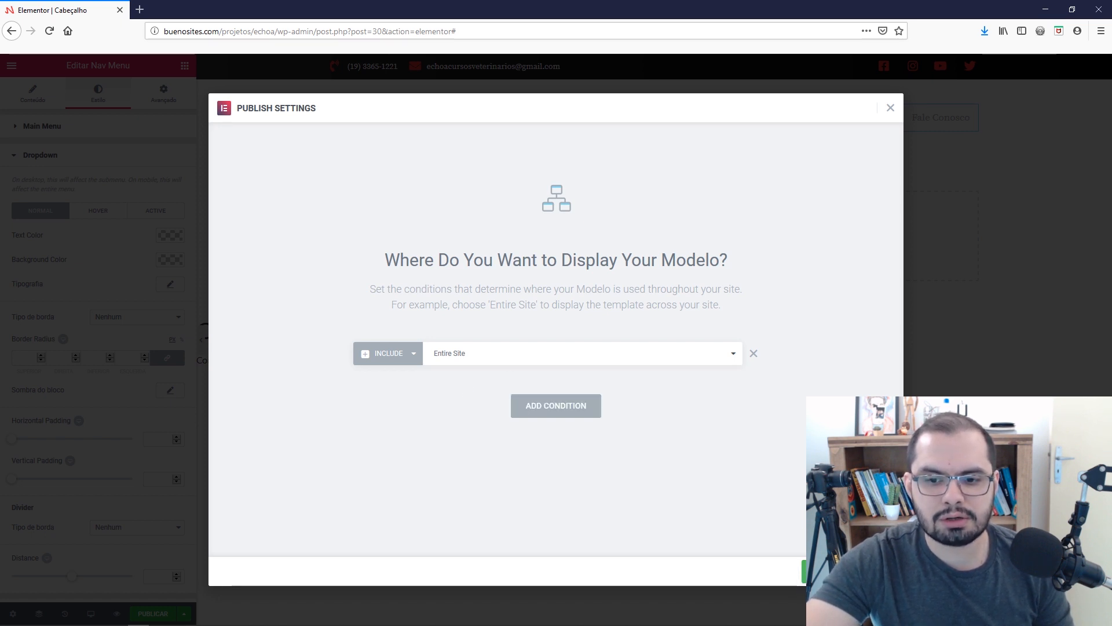
pyautogui.click(848, 571)
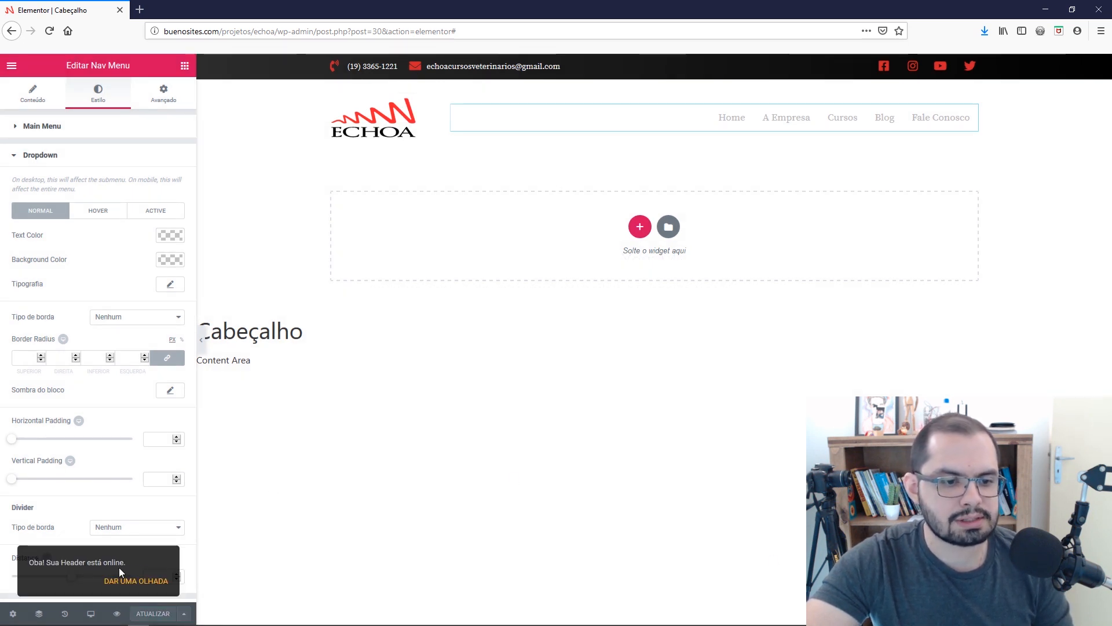
# View the published header, then turn off showing the toolbar when viewing the site in the WordPress user profile and update the profile.
pyautogui.click(132, 584)
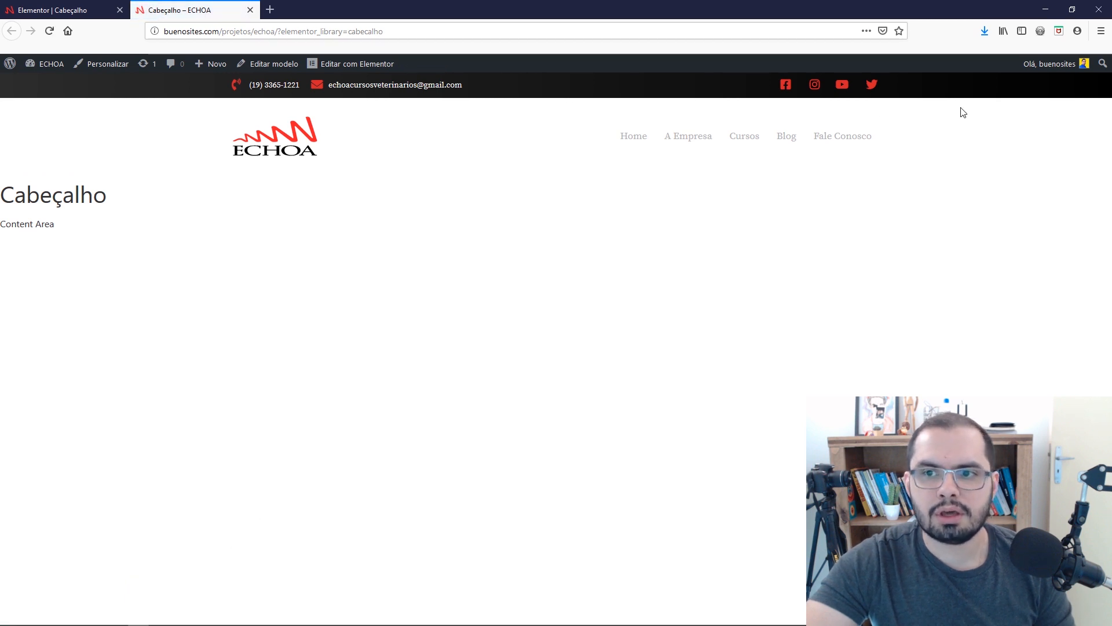
pyautogui.moveTo(1046, 65)
pyautogui.click(1018, 109)
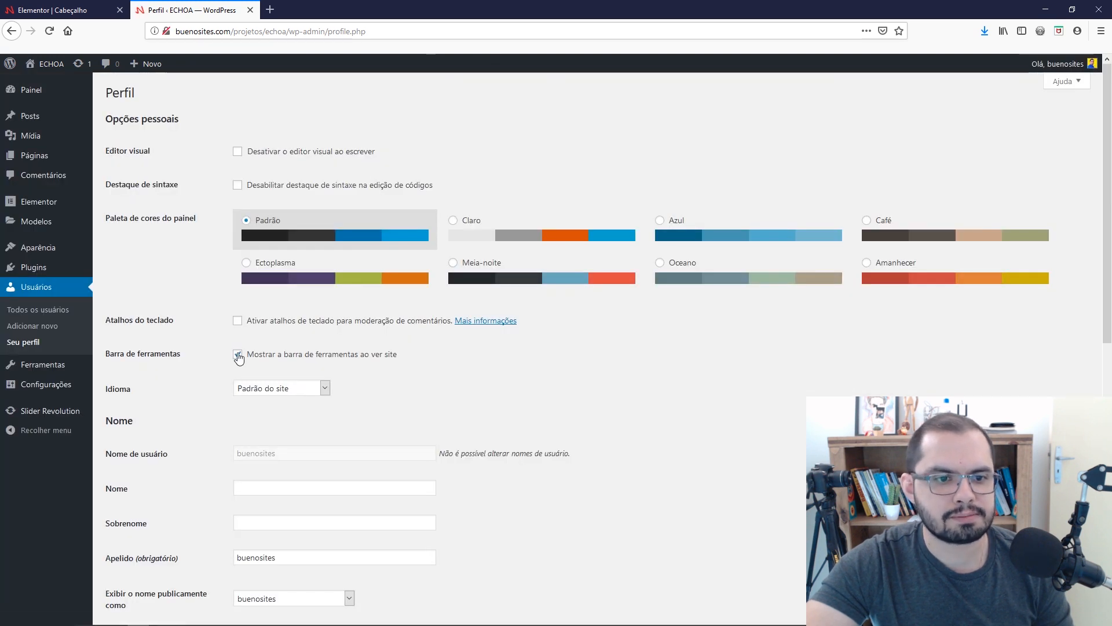
pyautogui.click(237, 354)
pyautogui.scroll(-8, 219, 385)
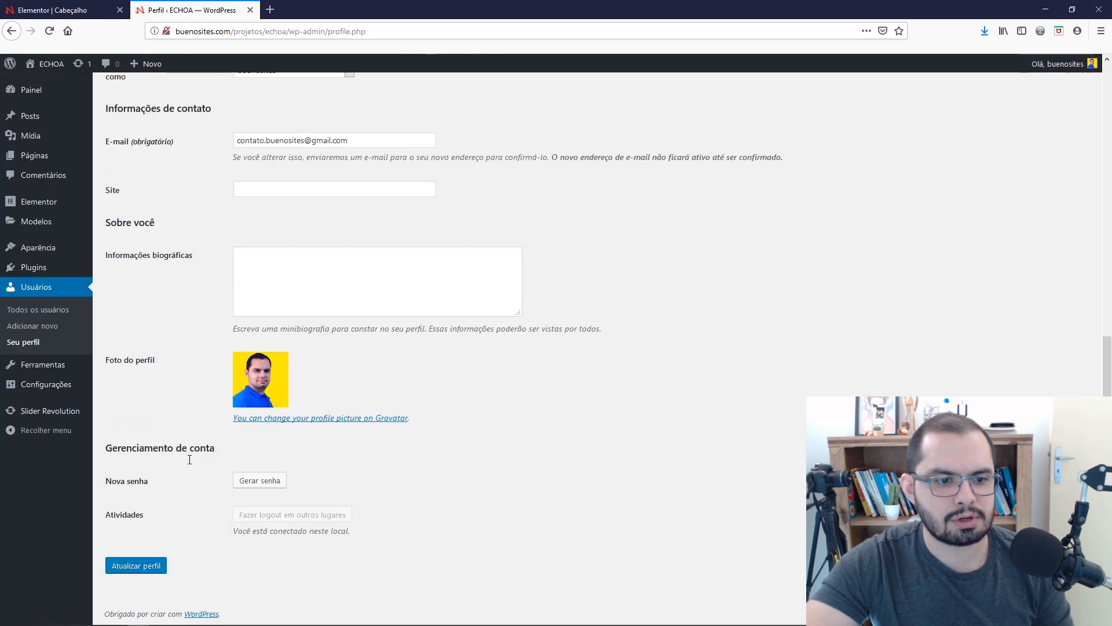
pyautogui.click(154, 568)
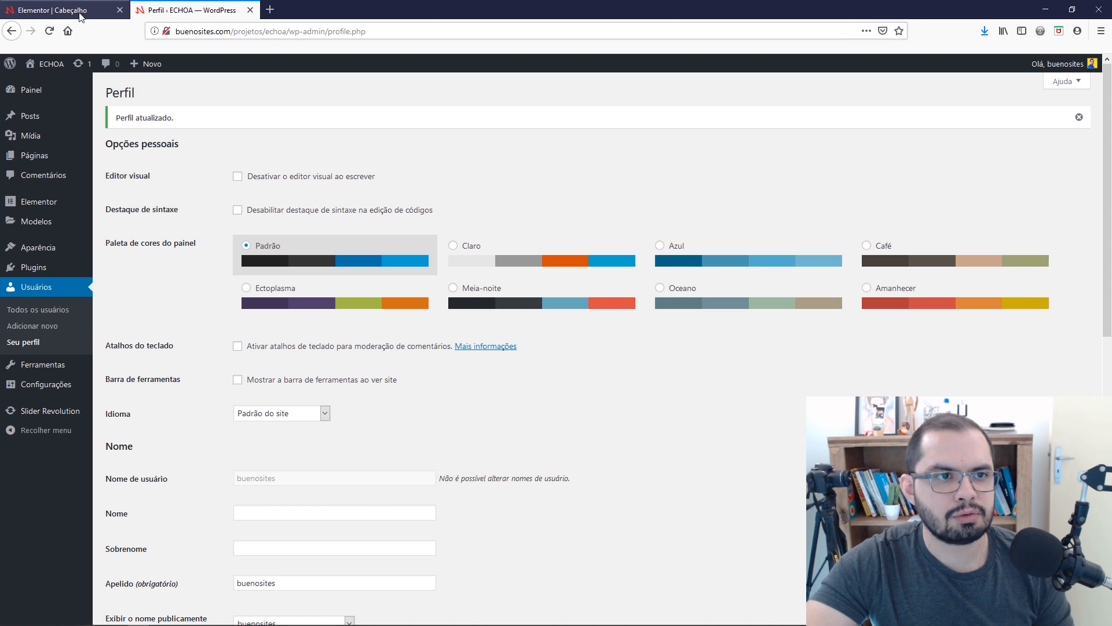
# Close the profile page and open a preview of the header template from the Elementor editor.
pyautogui.click(64, 10)
pyautogui.click(250, 10)
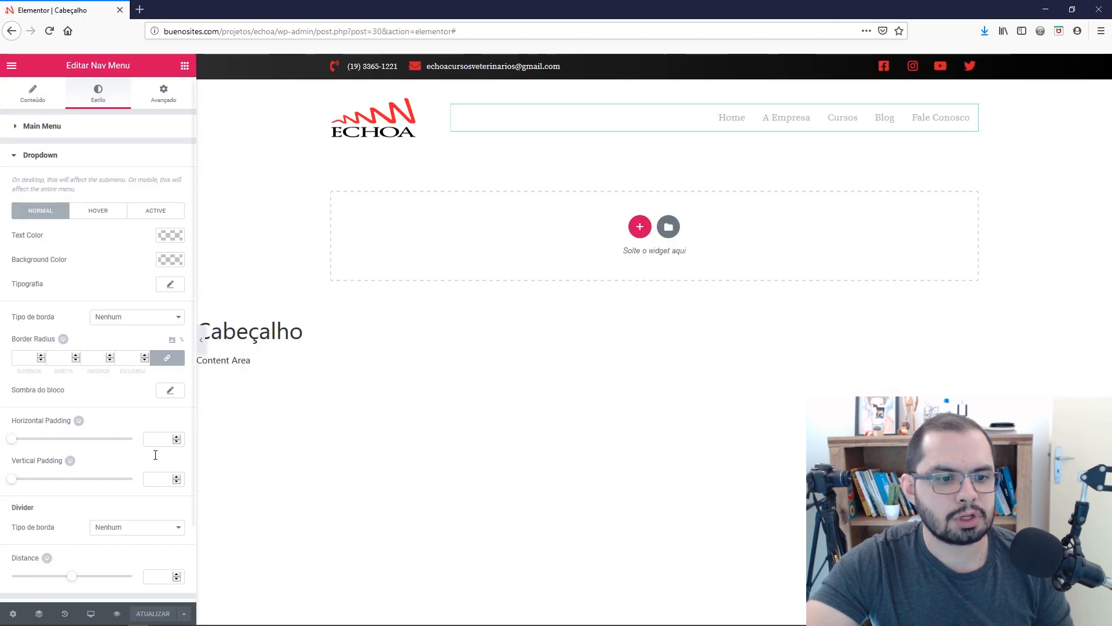
pyautogui.click(116, 613)
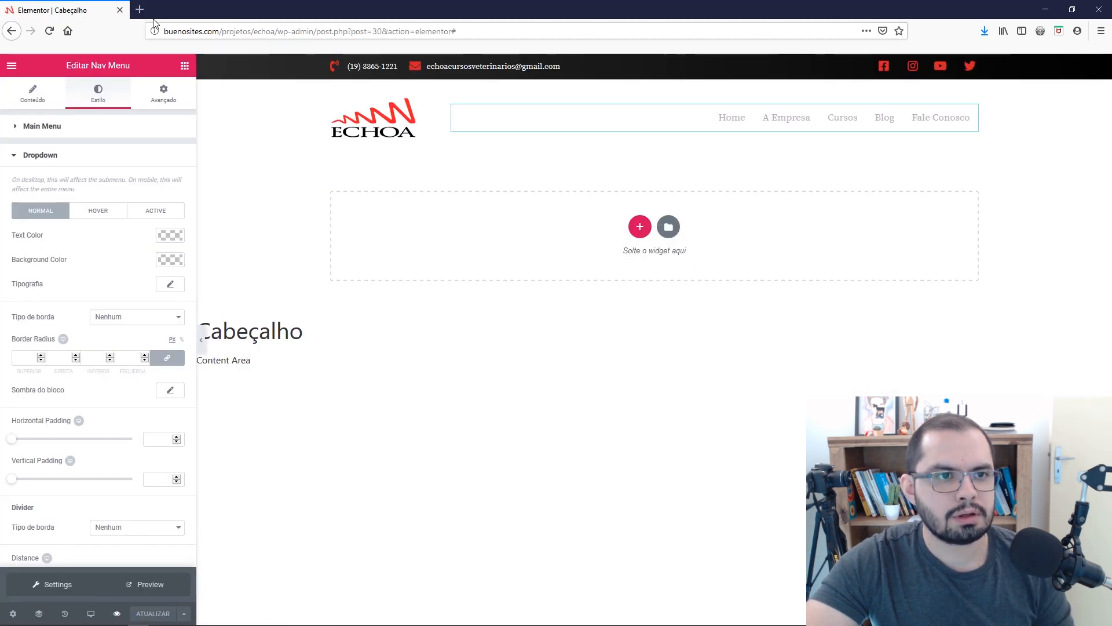
pyautogui.click(141, 587)
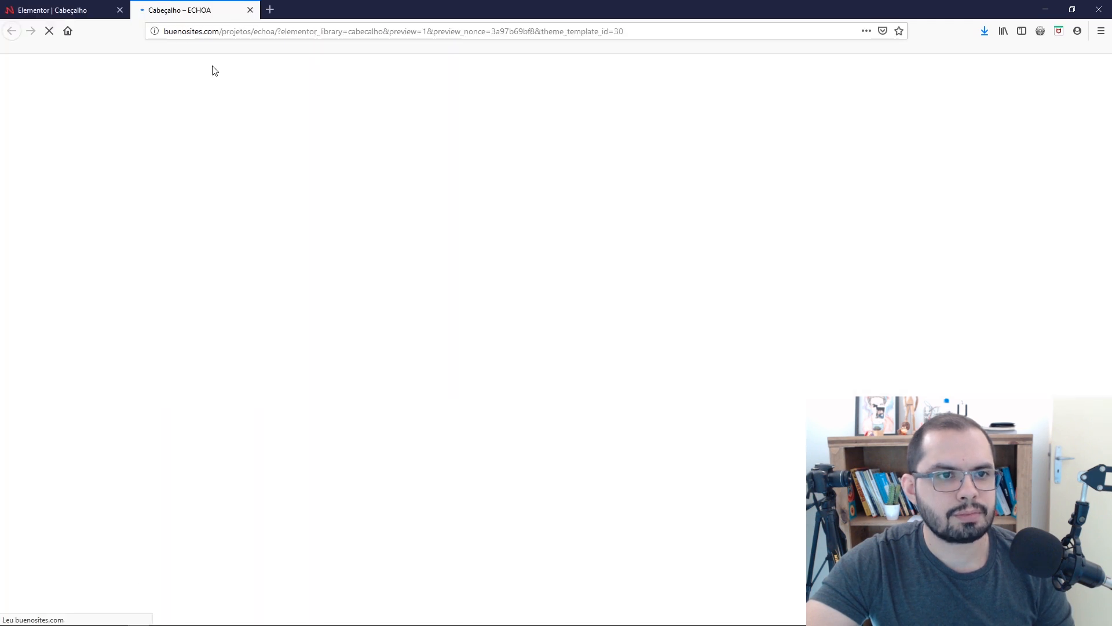